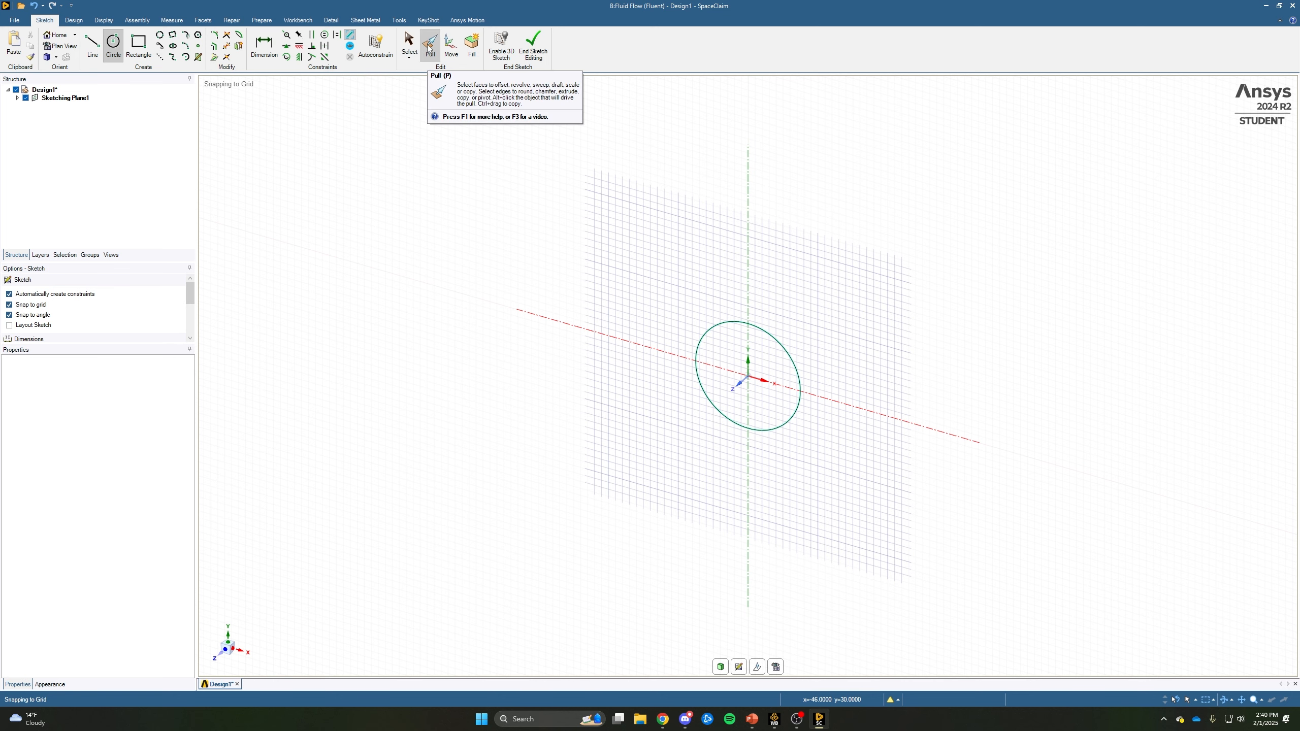
# Pull the circular face 100 mm into a solid cylinder.
pyautogui.click(429, 49)
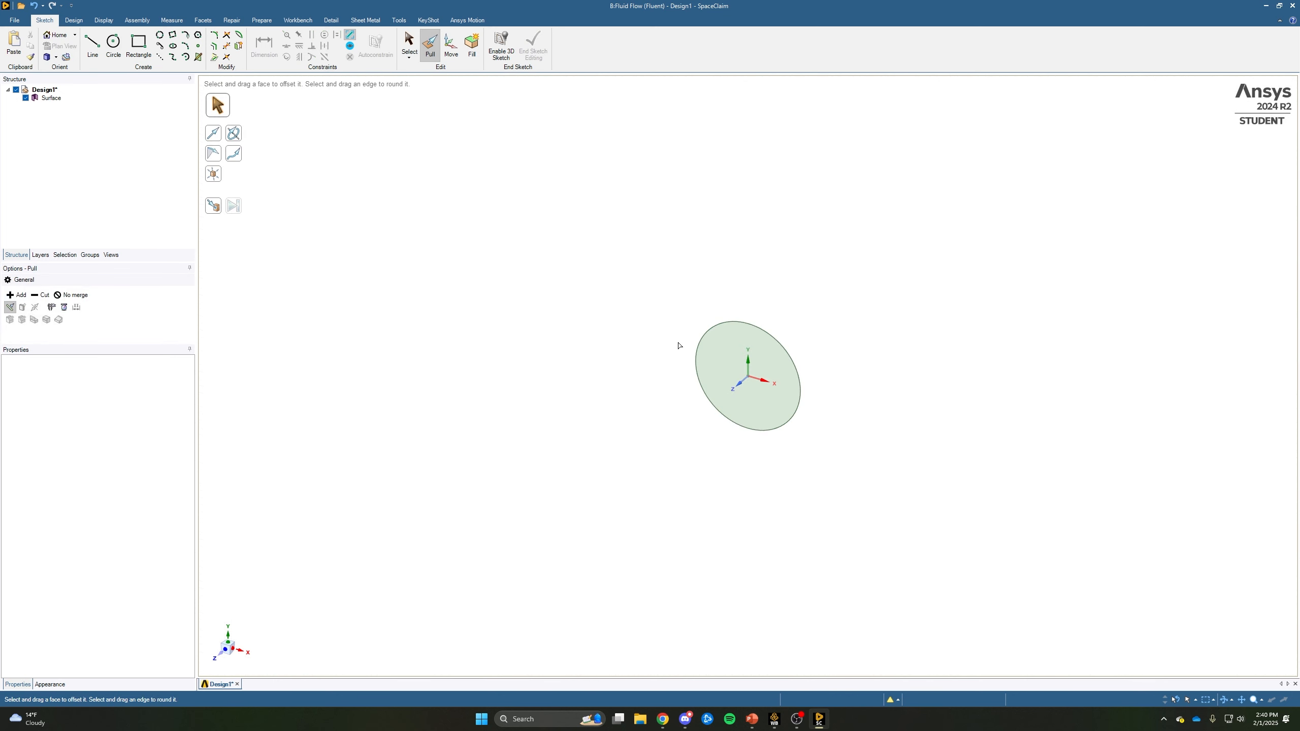
pyautogui.click(719, 361)
pyautogui.click(718, 361)
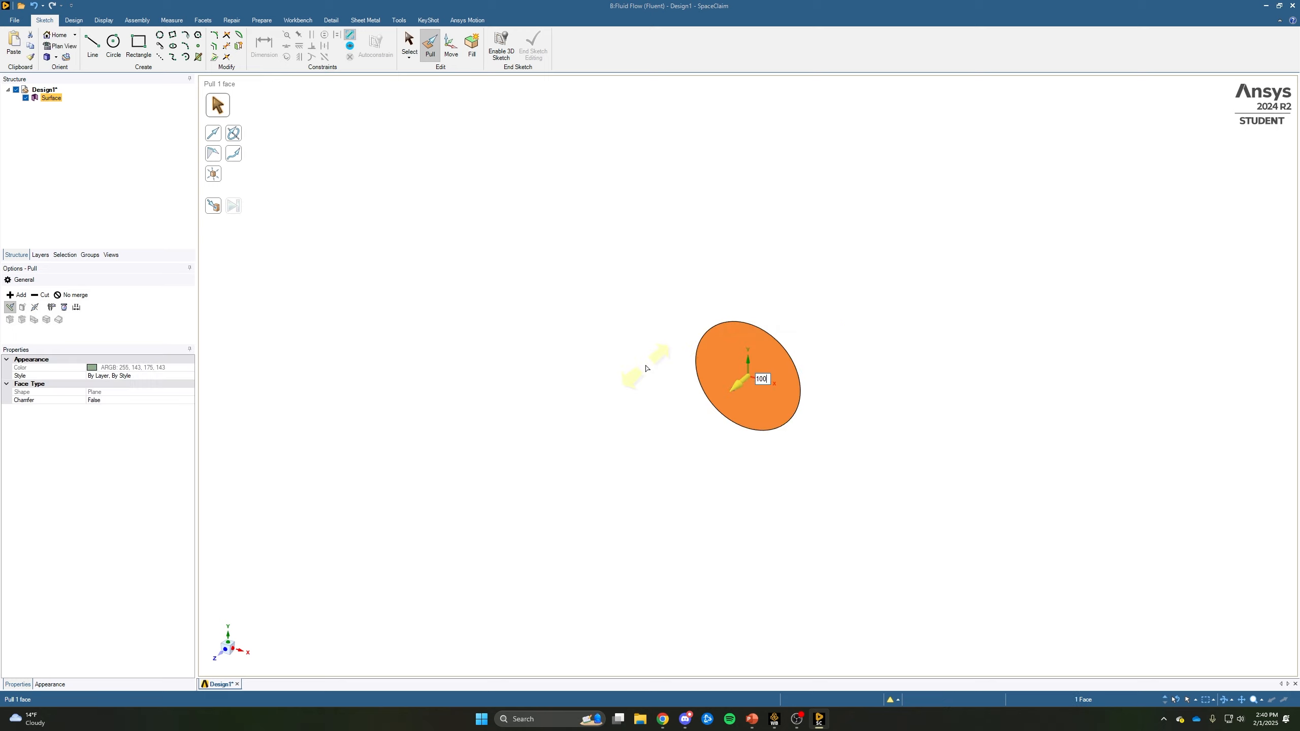
pyautogui.moveTo(646, 368); pyautogui.dragTo(491, 603)
pyautogui.click(833, 435)
# Start a new sketch on the cylinder's circular end face at the origin.
pyautogui.moveTo(833, 435); pyautogui.dragTo(665, 445, button='middle')
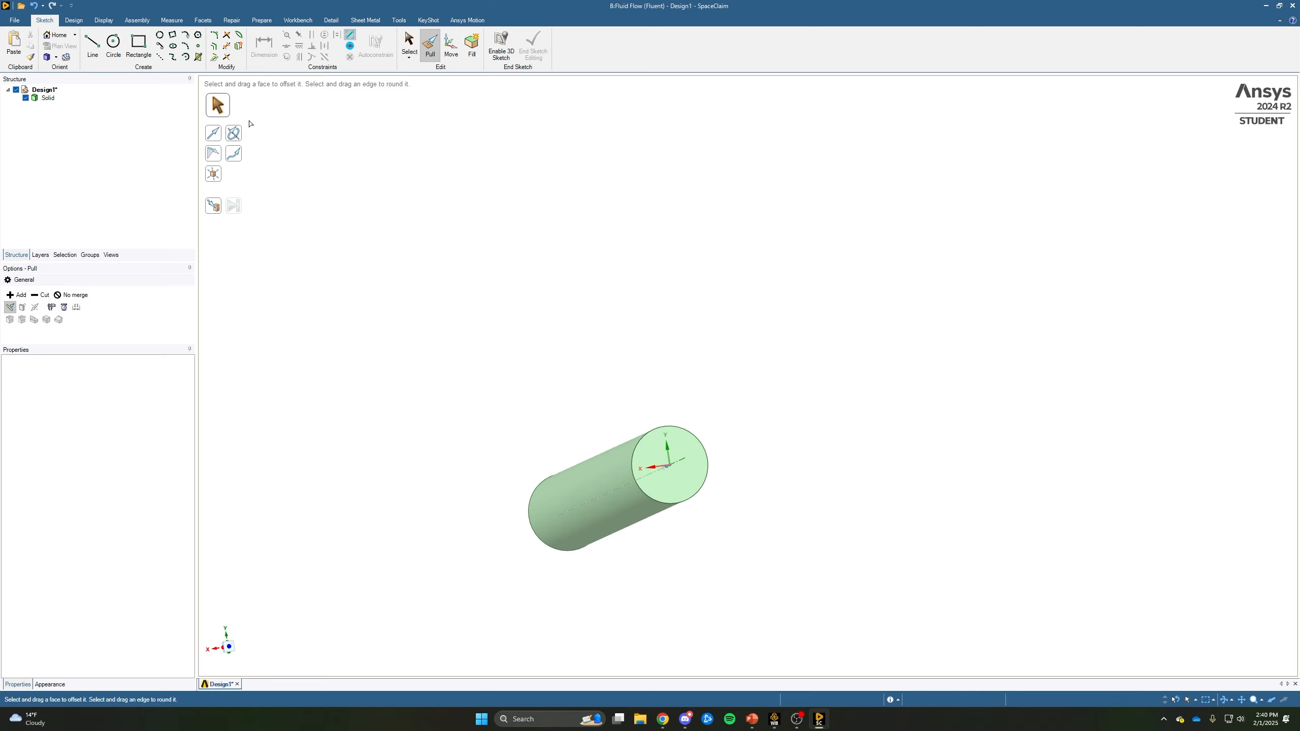
pyautogui.click(74, 21)
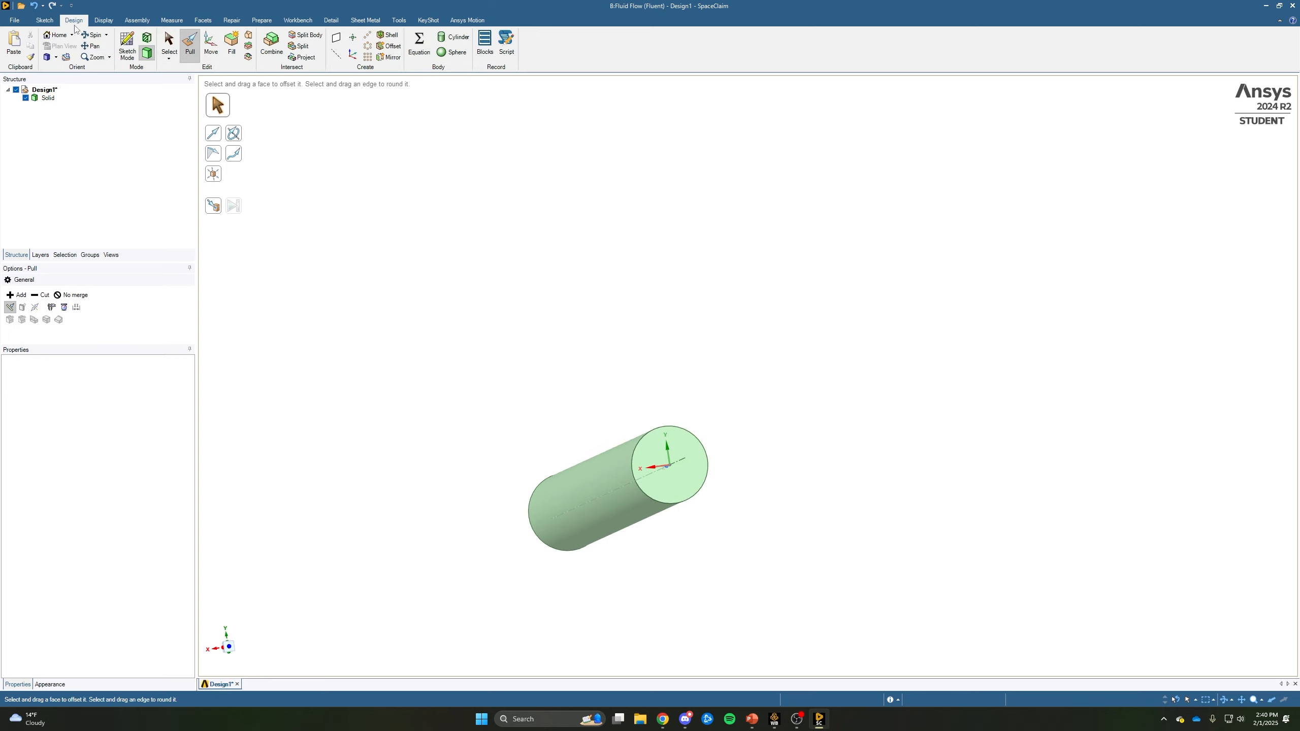
pyautogui.click(129, 45)
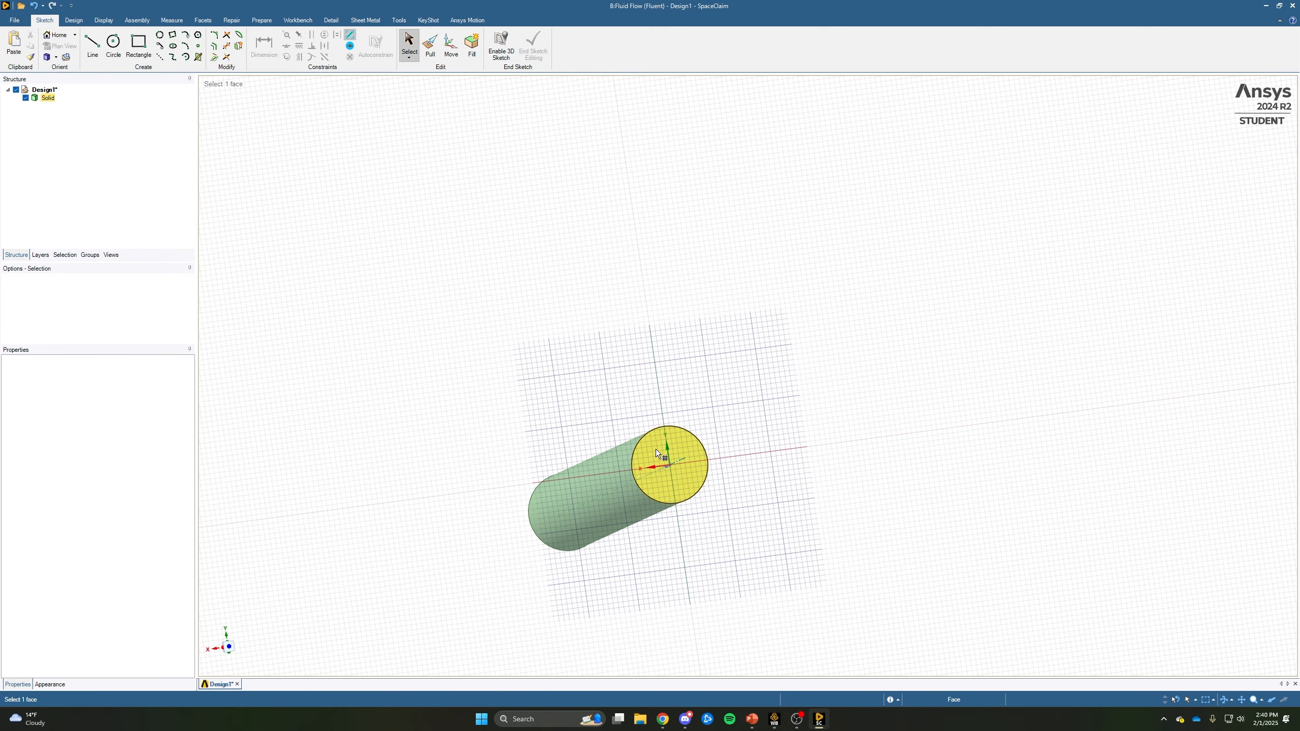
pyautogui.click(682, 463)
pyautogui.click(689, 455)
pyautogui.click(692, 455)
pyautogui.moveTo(730, 426); pyautogui.dragTo(723, 442, button='middle')
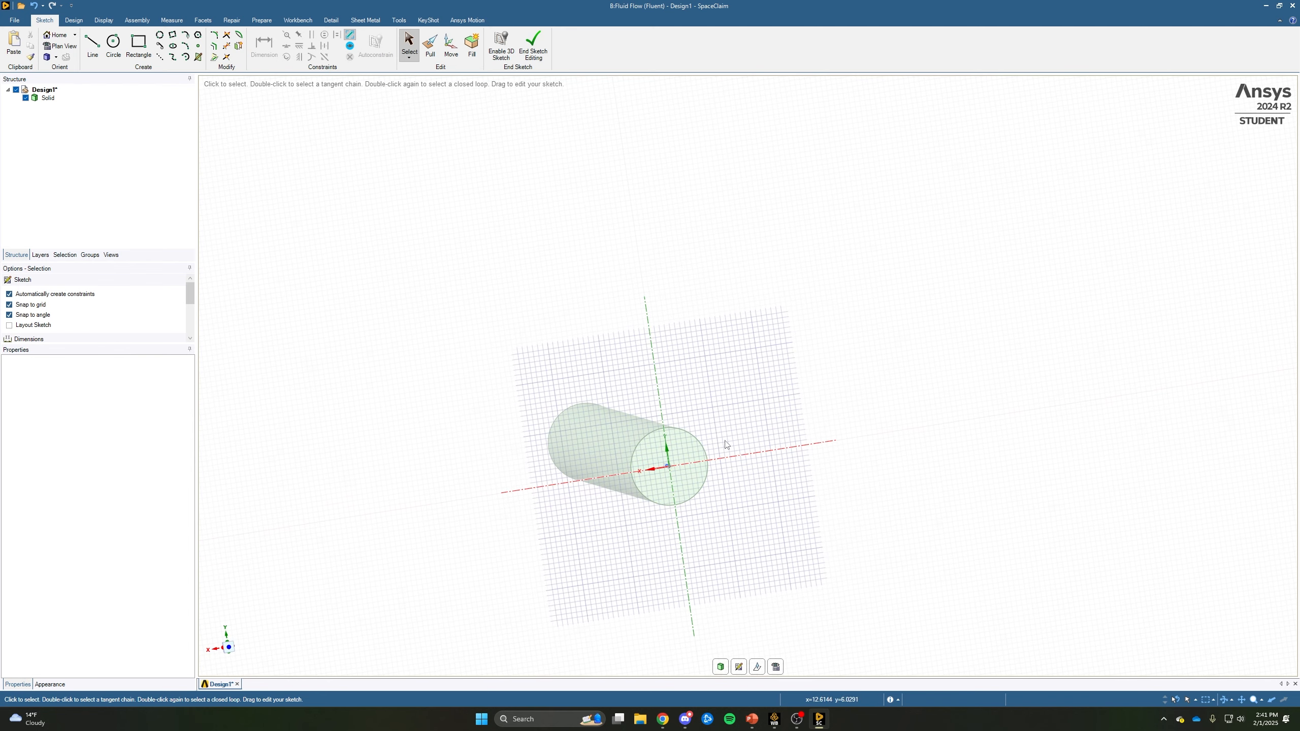
pyautogui.press('v')
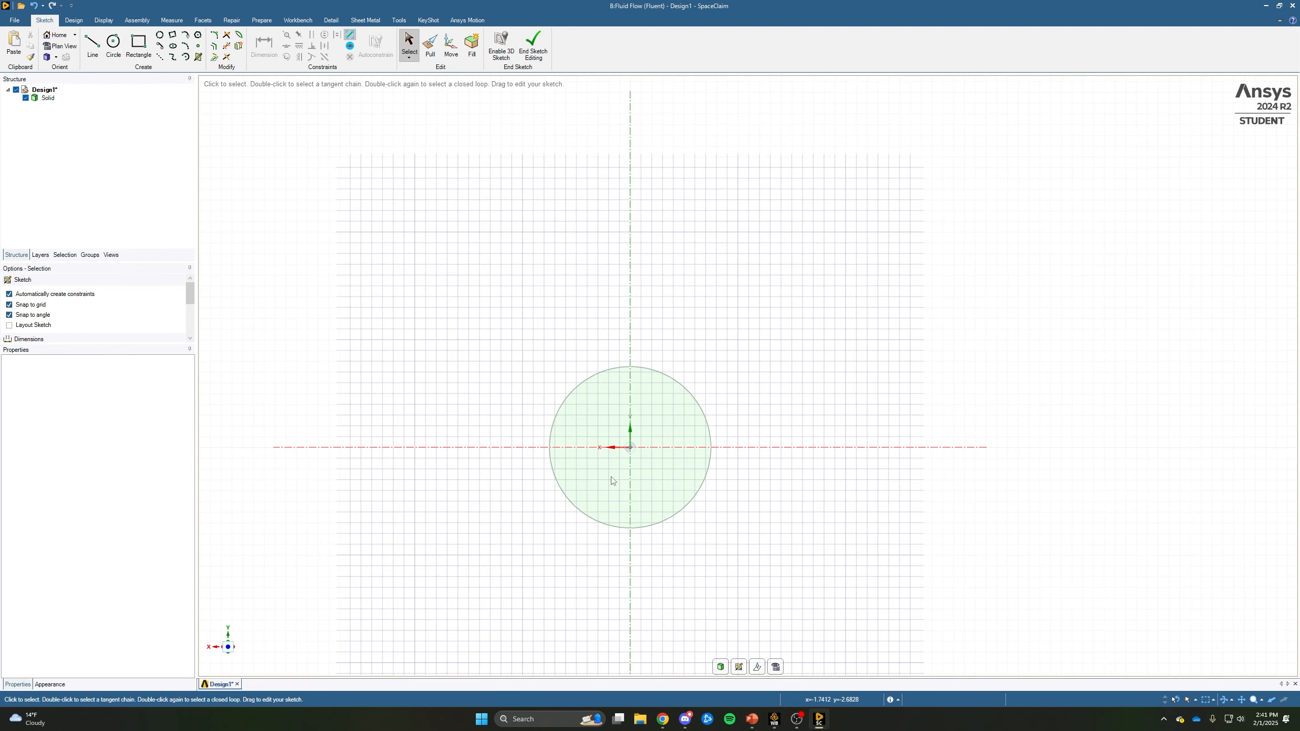
# Sketch two circles centred on the origin, one along the cylinder's edge and one 18 mm in diameter.
pyautogui.click(114, 45)
pyautogui.click(630, 447)
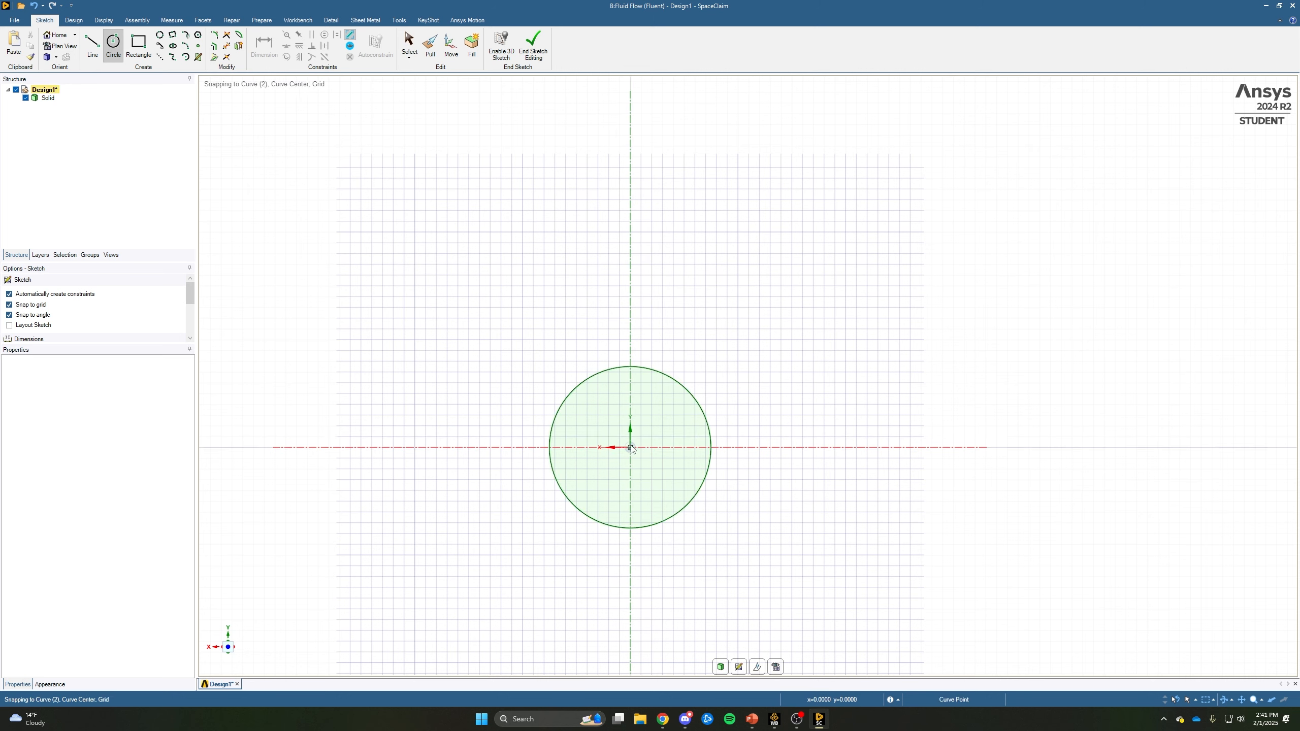
pyautogui.click(630, 367)
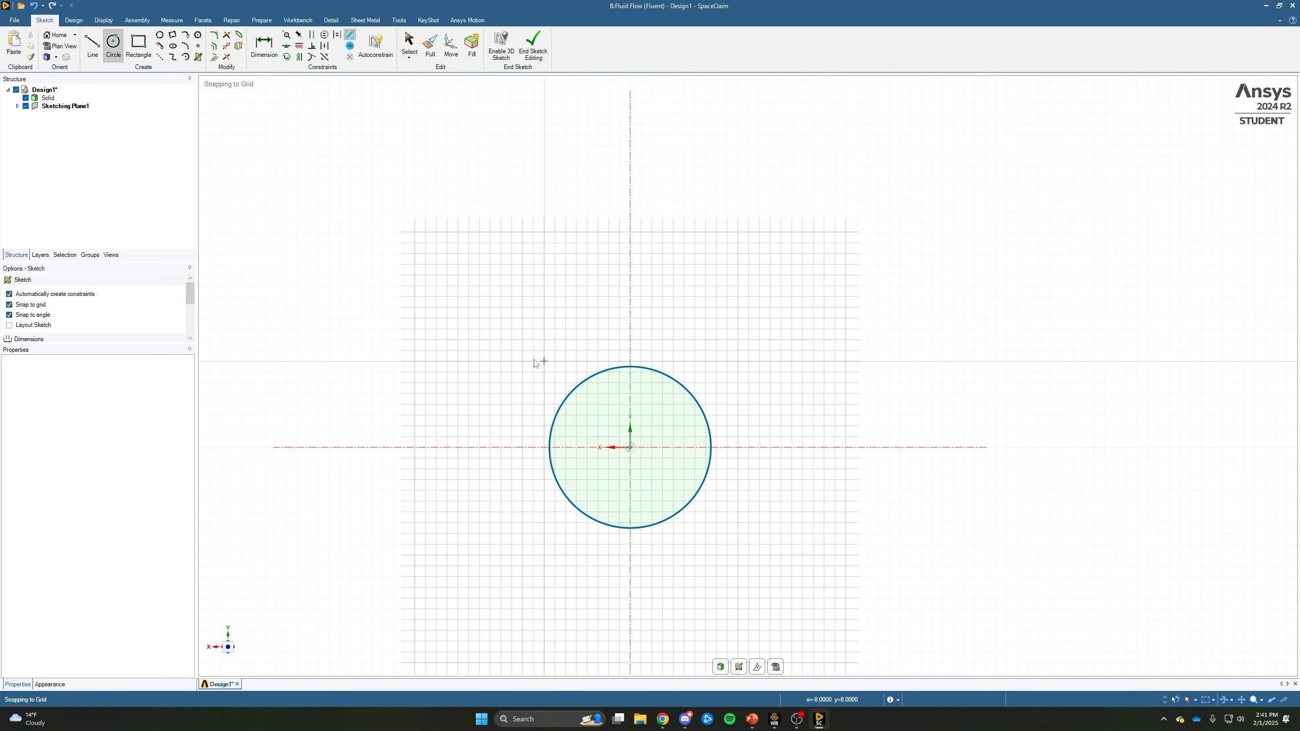
pyautogui.click(631, 447)
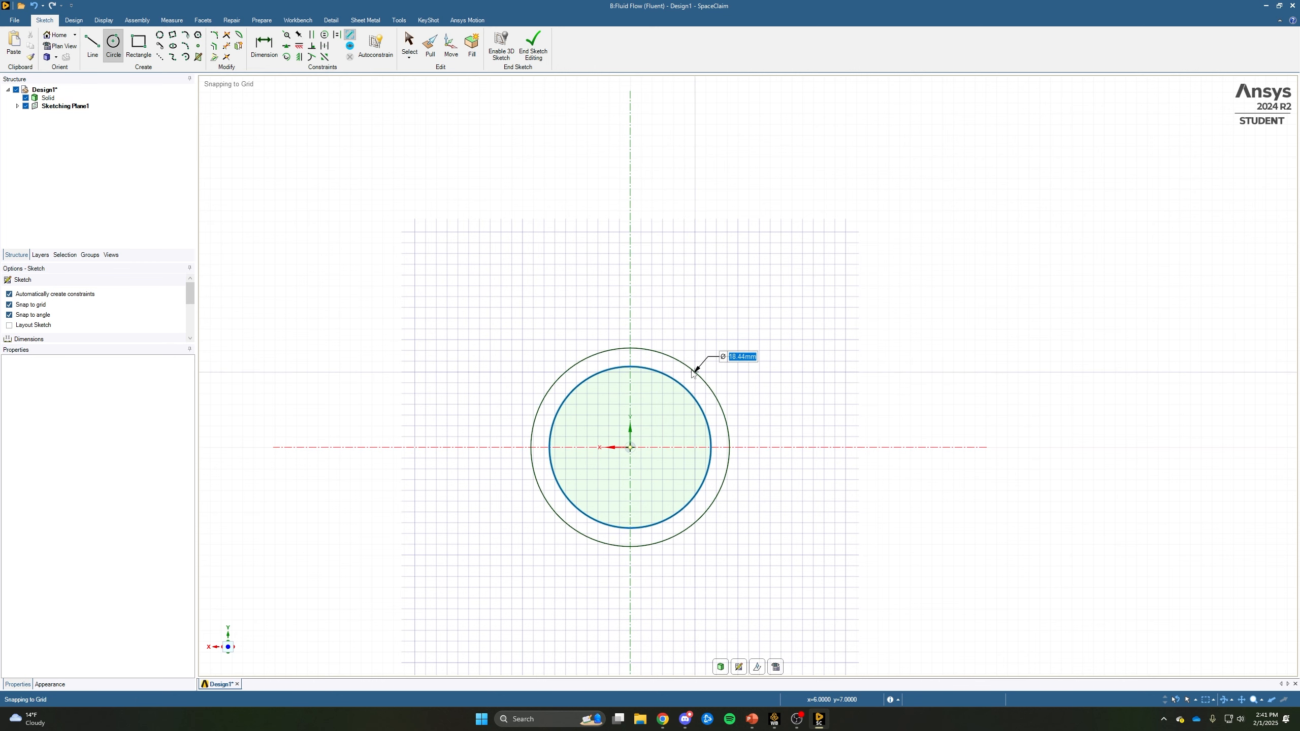
pyautogui.write('18')
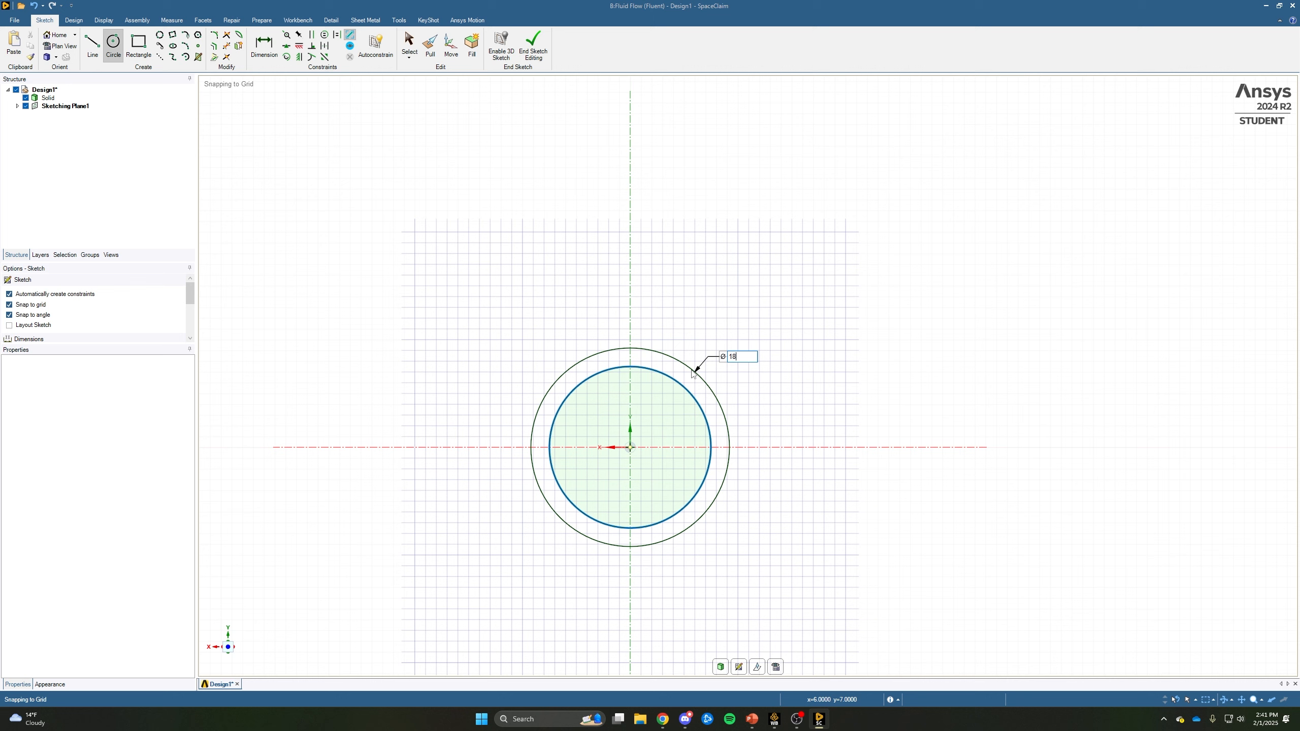
pyautogui.press('Return')
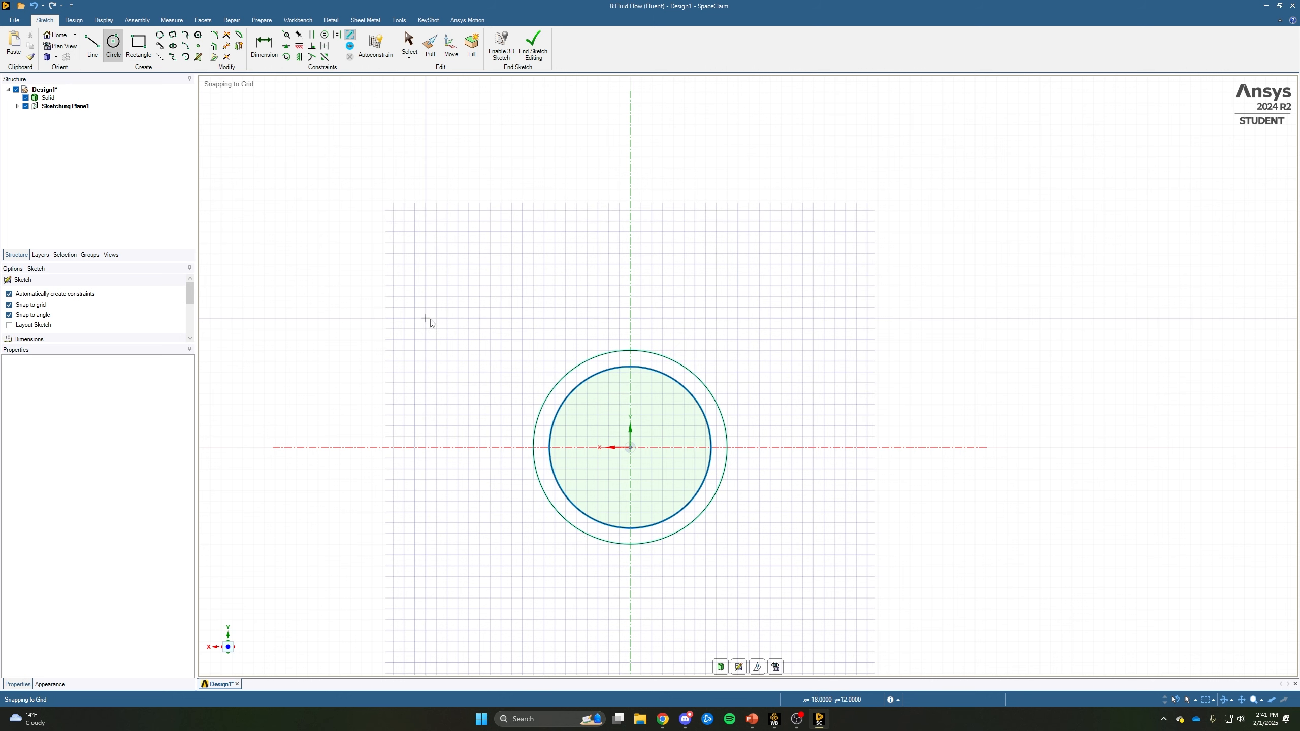
pyautogui.press('Escape')
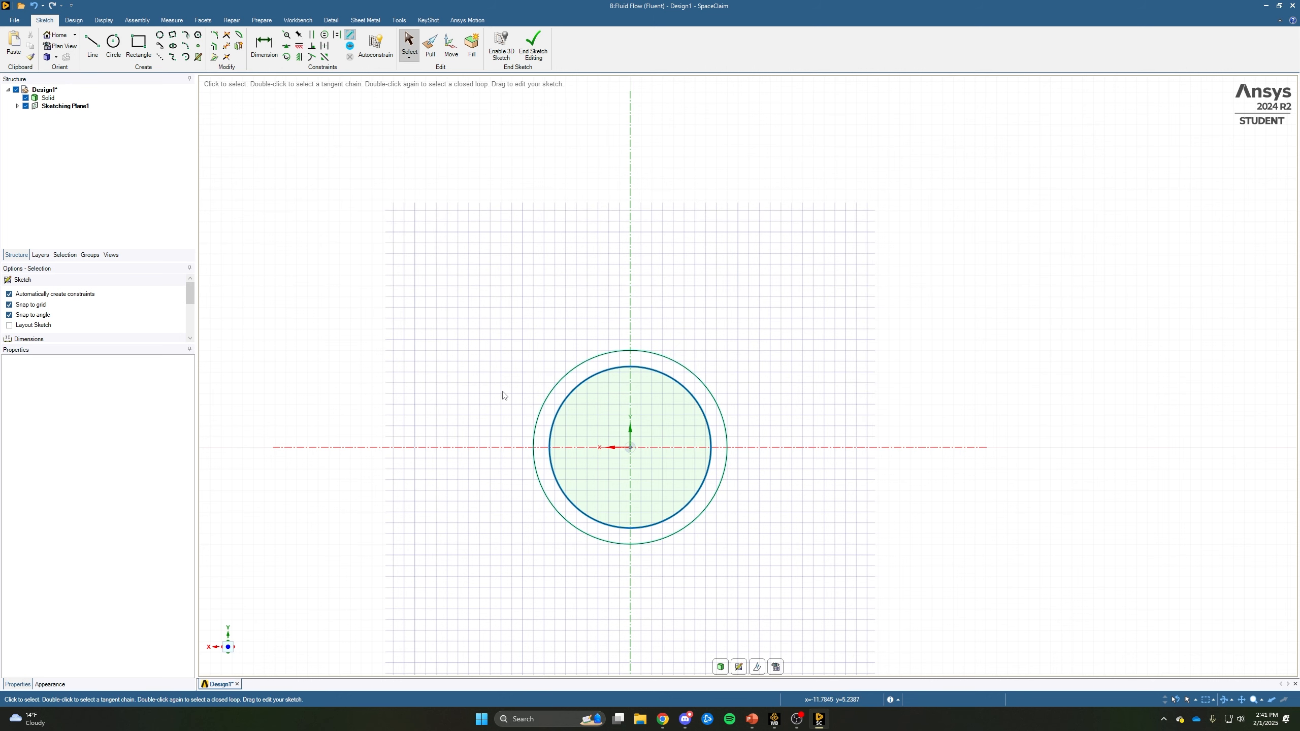
# Hide the solid cylinder and finish the sketch of the two circles.
pyautogui.moveTo(505, 395); pyautogui.dragTo(505, 401, button='middle')
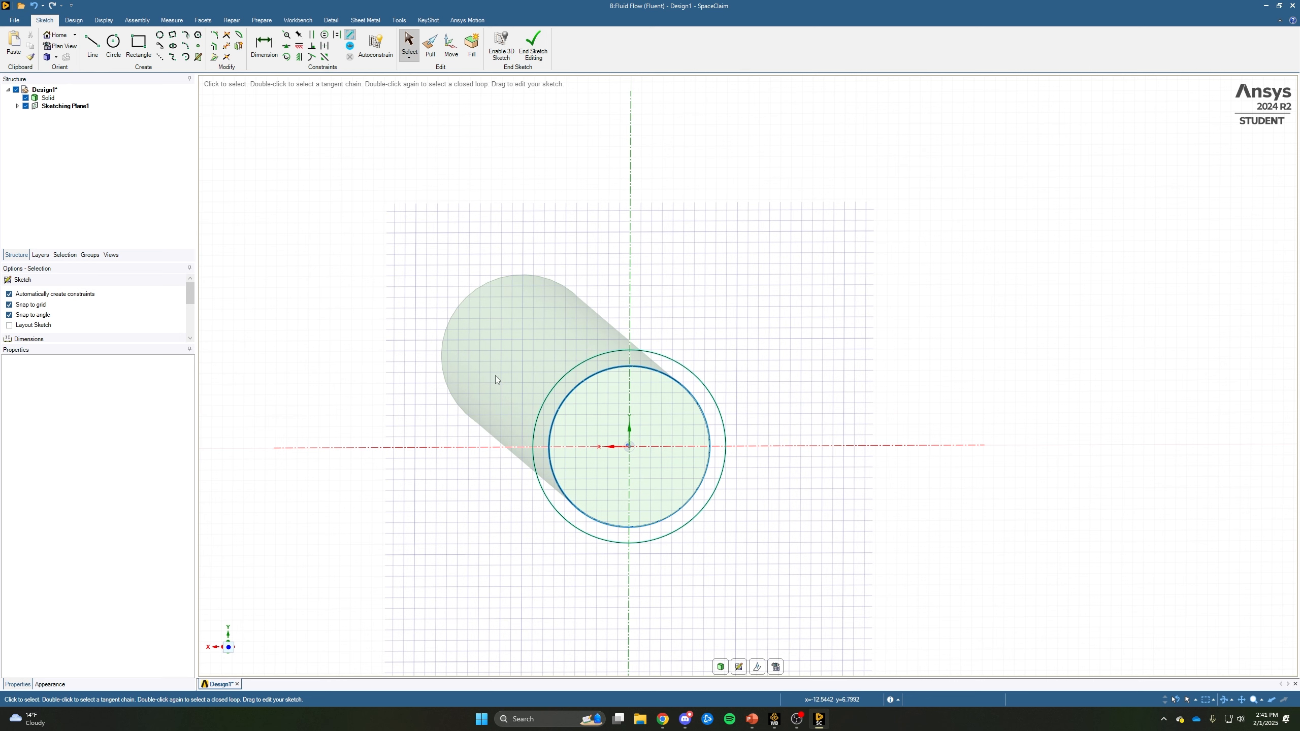
pyautogui.click(26, 98)
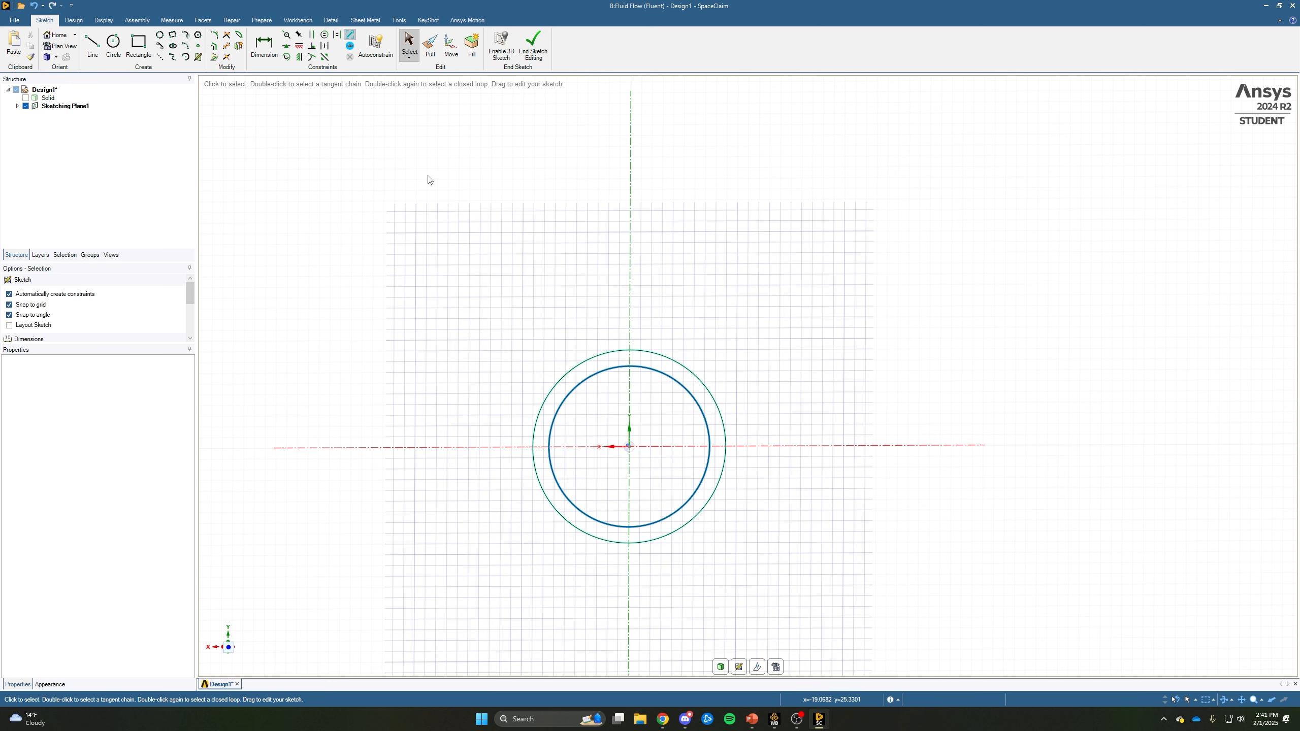
pyautogui.click(533, 51)
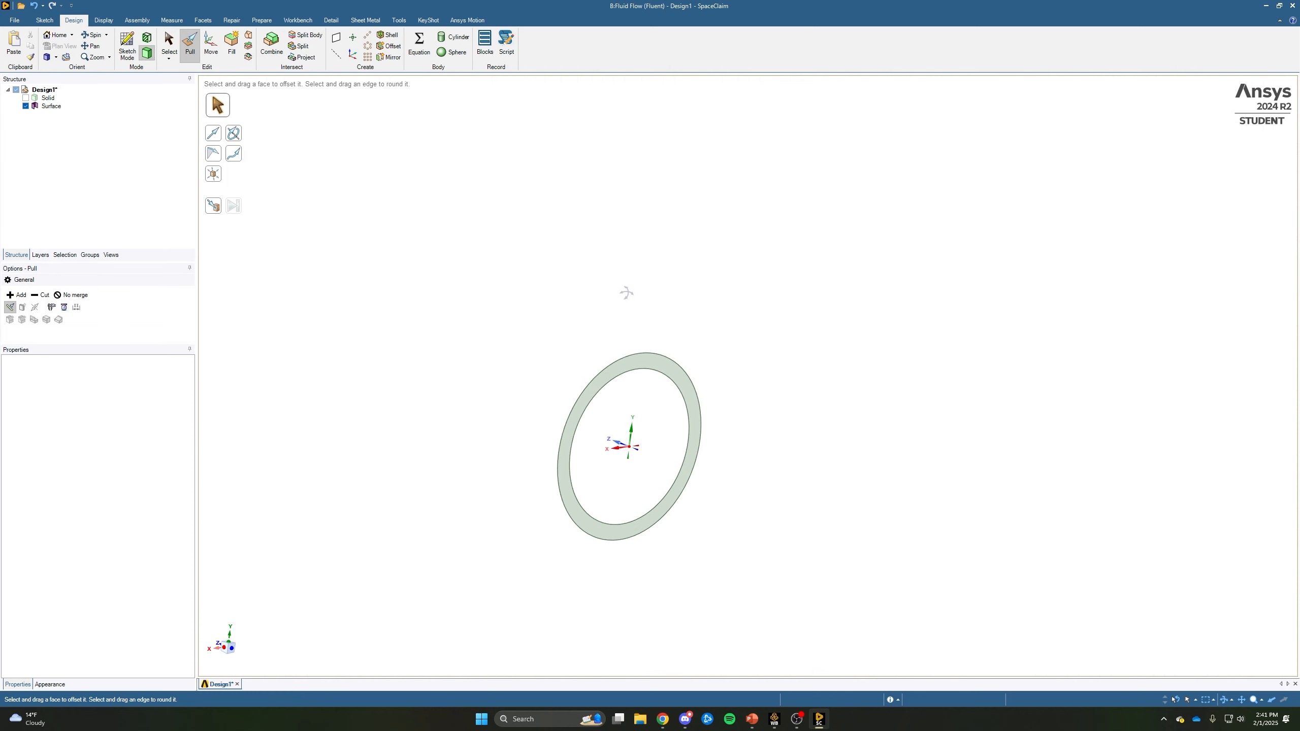
# Pull the ring face 100 mm along the hidden cylinder's direction to form a solid tube.
pyautogui.click(674, 373)
pyautogui.click(673, 372)
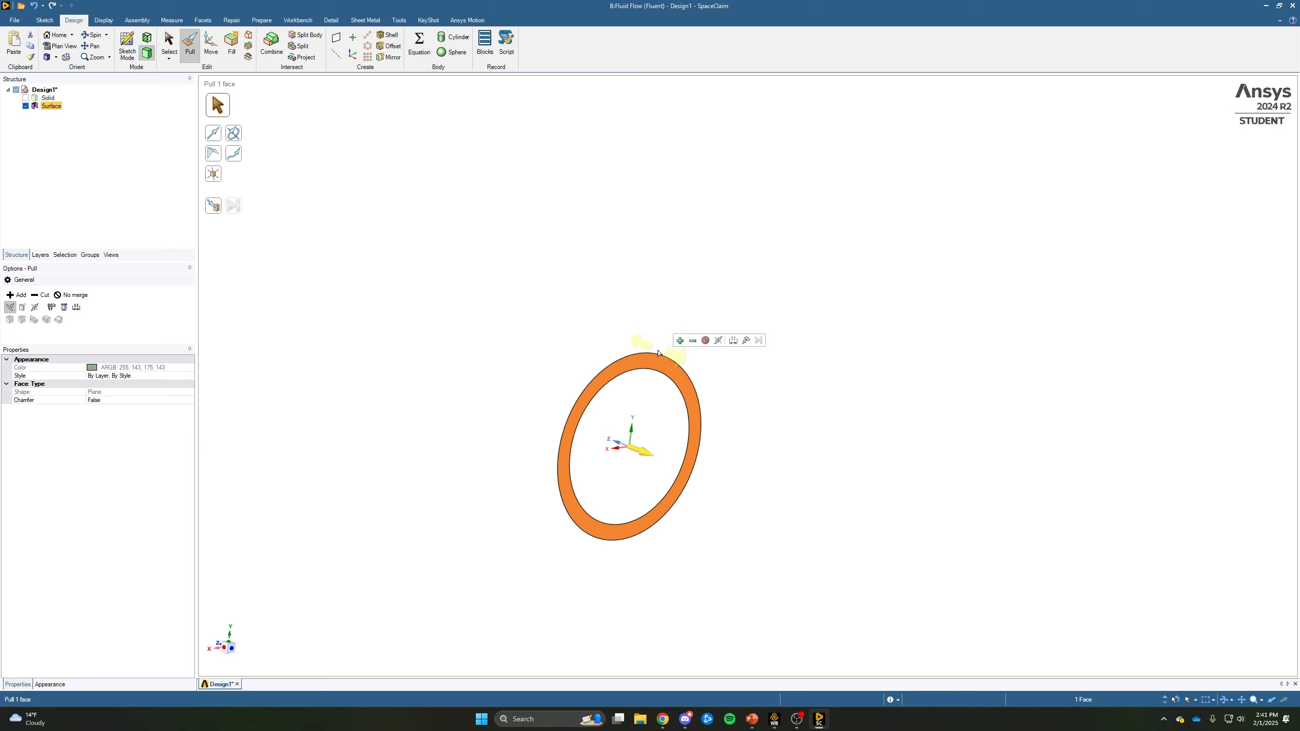
pyautogui.moveTo(614, 265); pyautogui.dragTo(533, 345)
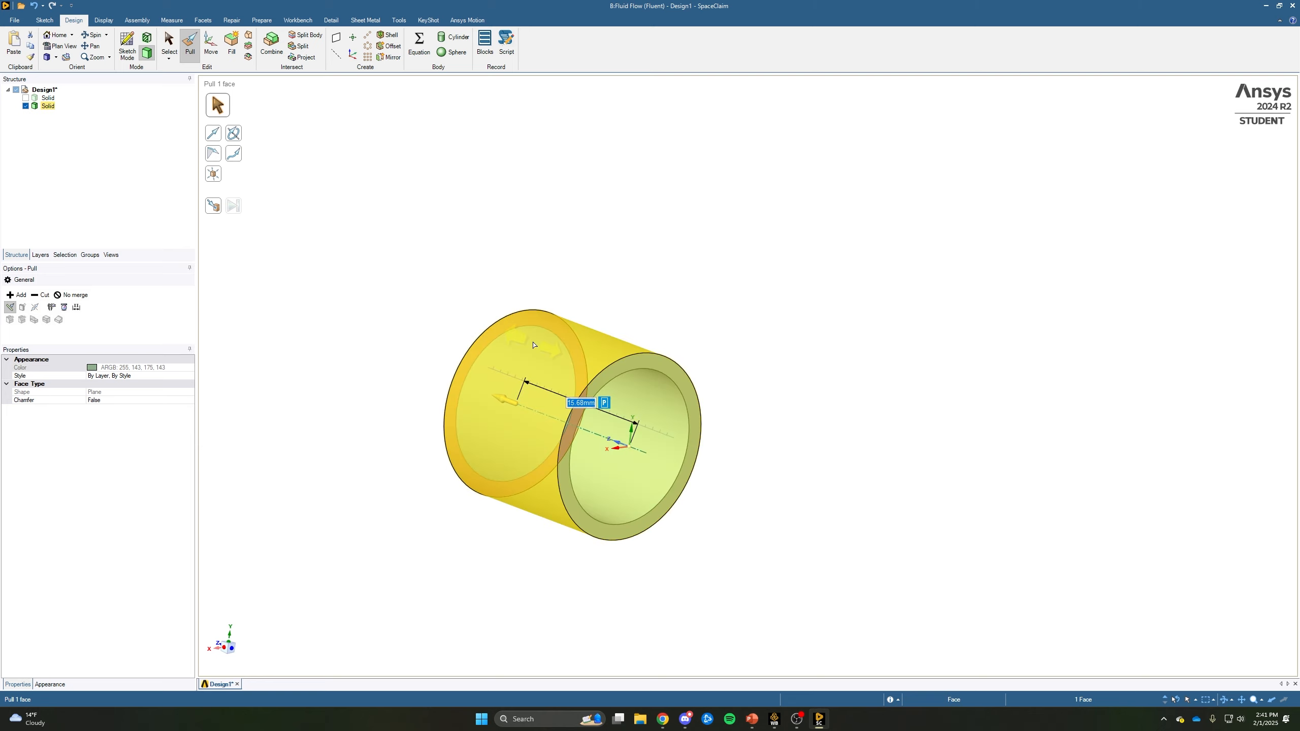
pyautogui.write('100')
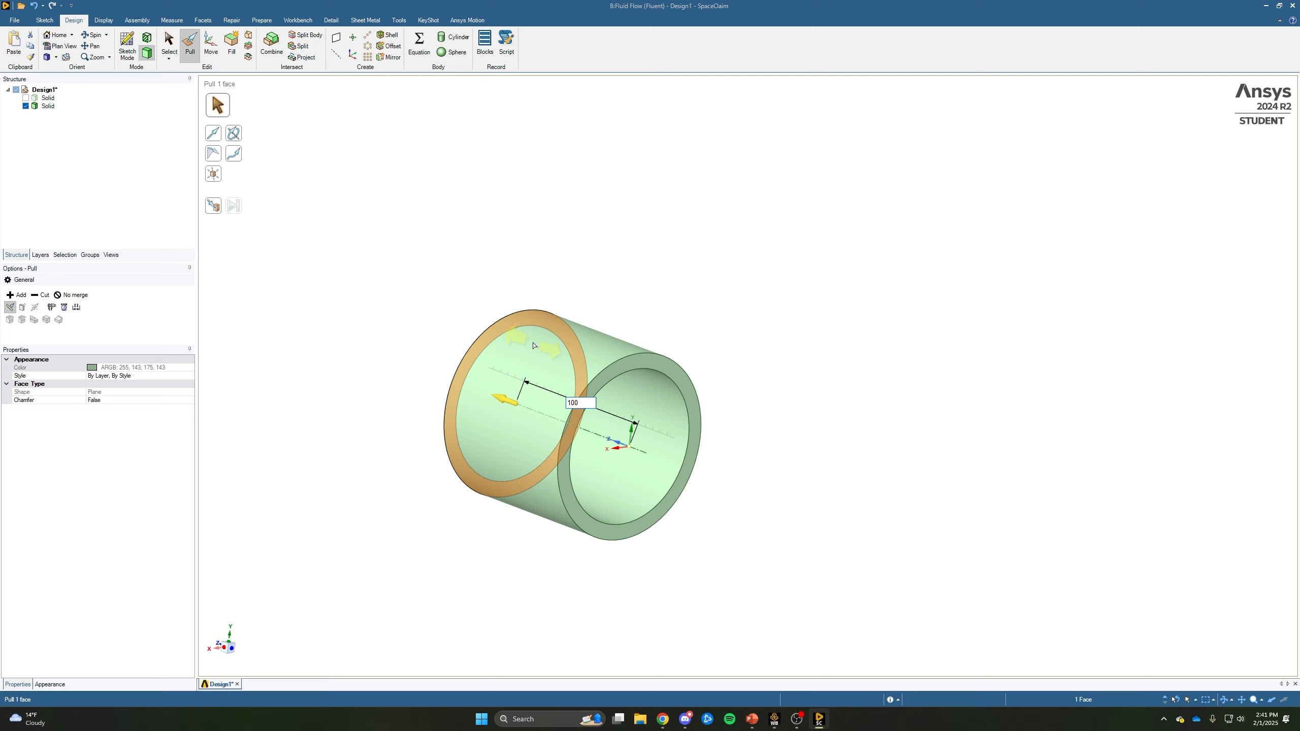
pyautogui.press('Return')
pyautogui.click(851, 390)
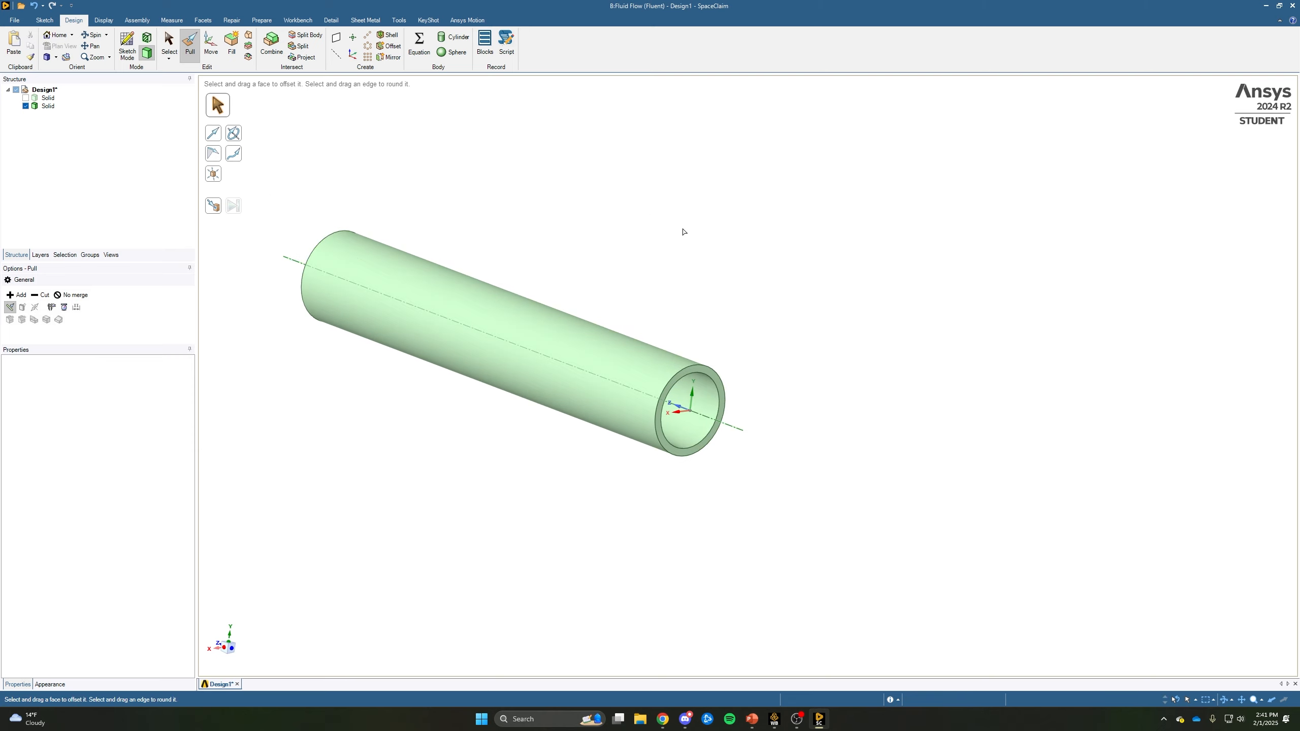
# Sketch two concentric circles on the tube's end face, one along its outer edge and one larger, and finish the sketch.
pyautogui.click(127, 47)
pyautogui.click(705, 380)
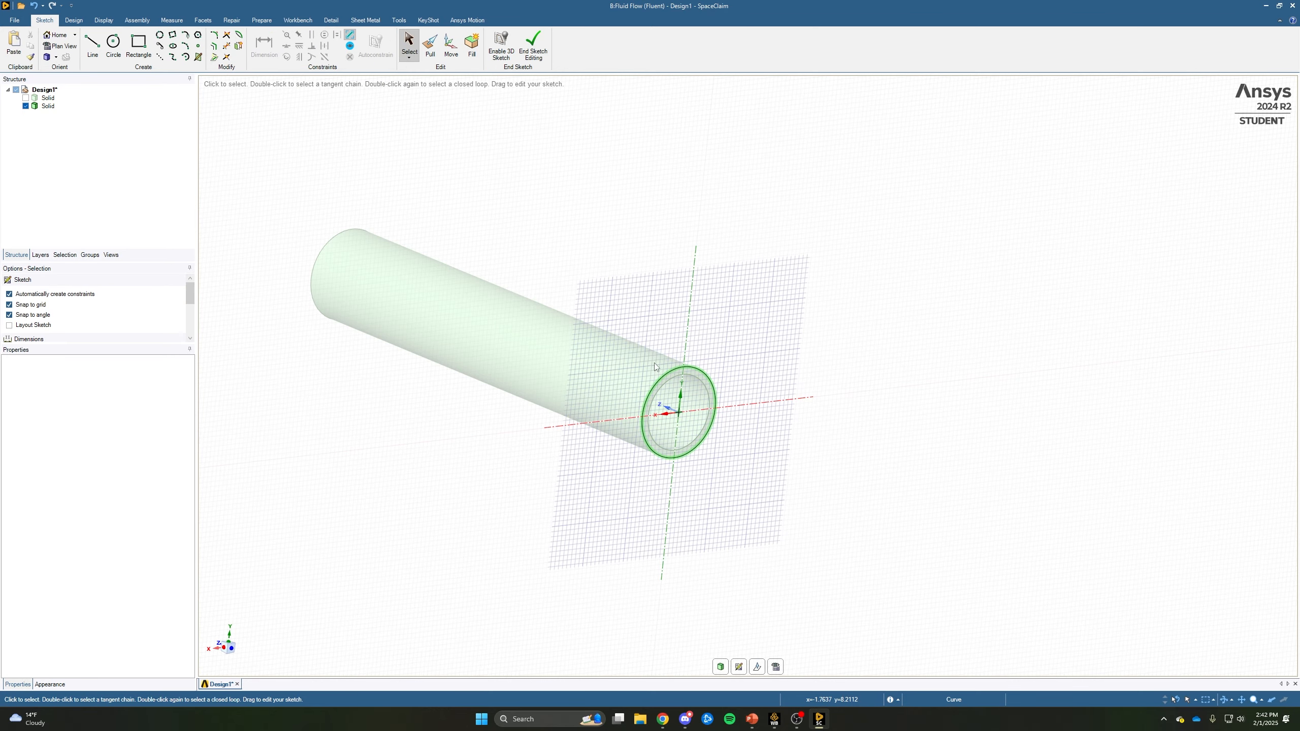
pyautogui.click(120, 51)
pyautogui.click(679, 413)
pyautogui.click(706, 376)
pyautogui.click(679, 413)
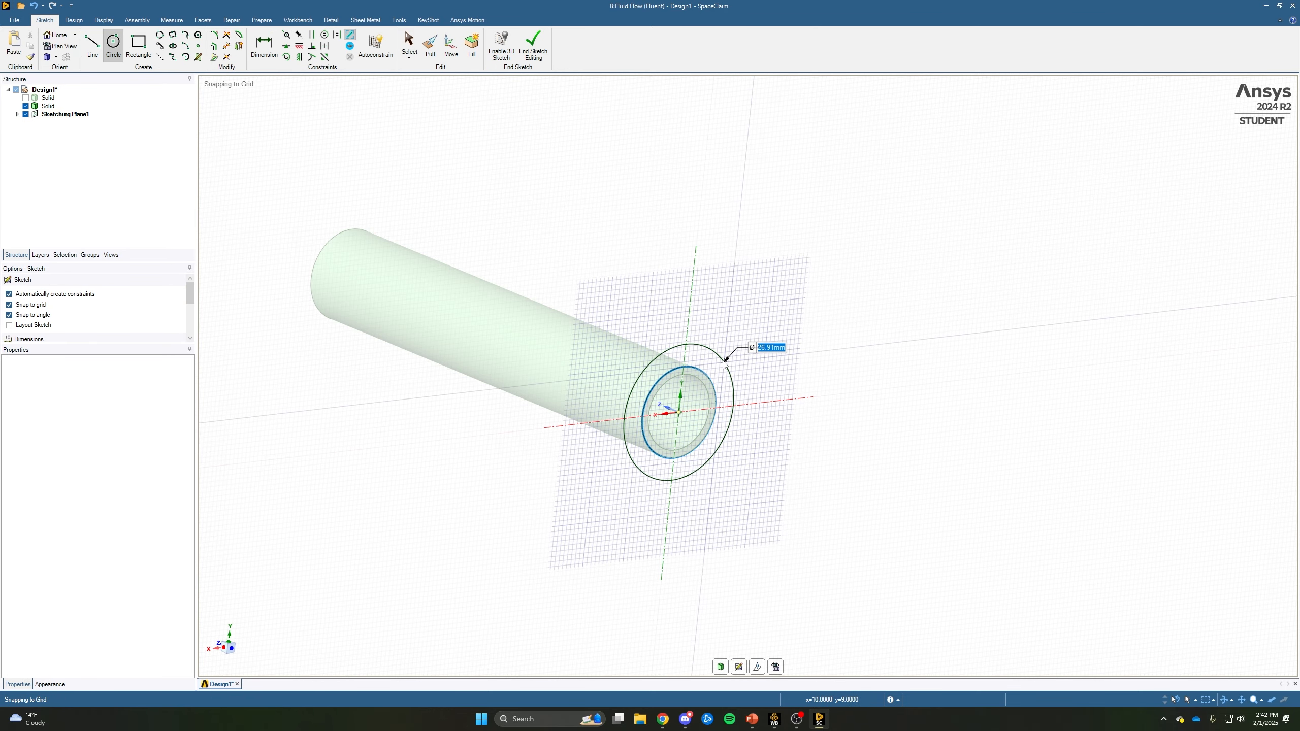
pyautogui.click(722, 365)
pyautogui.click(533, 49)
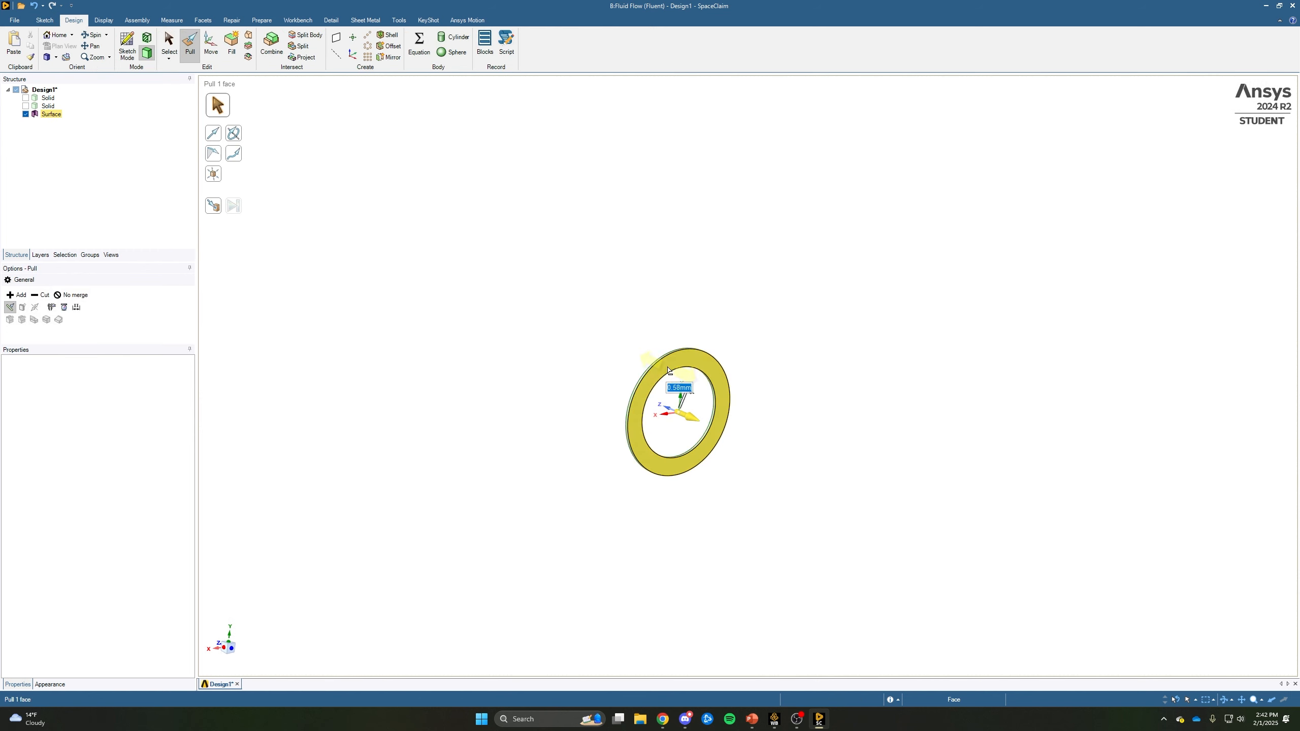
# Undo the stray pull and pull the outer ring face into a solid tube matching the inner tube's length.
pyautogui.hotkey('ctrl', 'z')
pyautogui.click(654, 377)
pyautogui.moveTo(692, 413); pyautogui.dragTo(743, 262)
pyautogui.press('Escape')
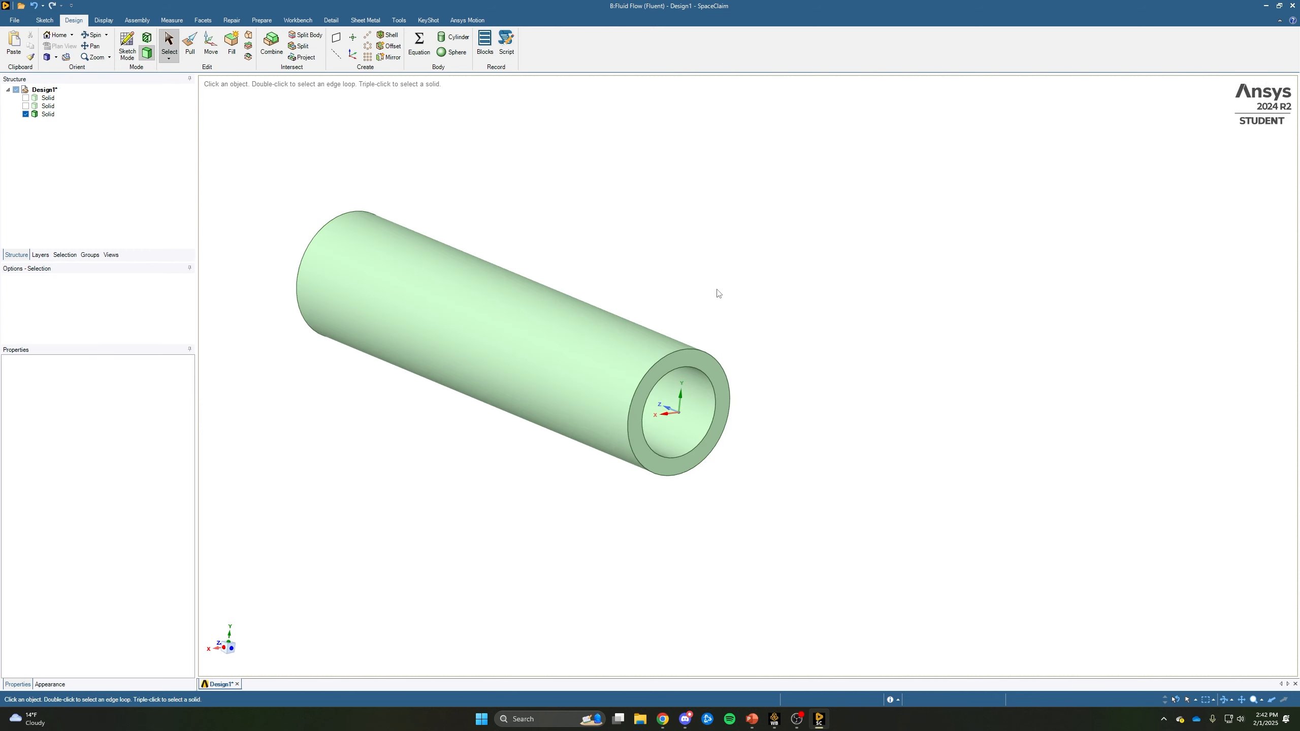
# Show the hidden inner cylinder and middle tube together with the outer tube.
pyautogui.moveTo(659, 245); pyautogui.dragTo(651, 244, button='middle')
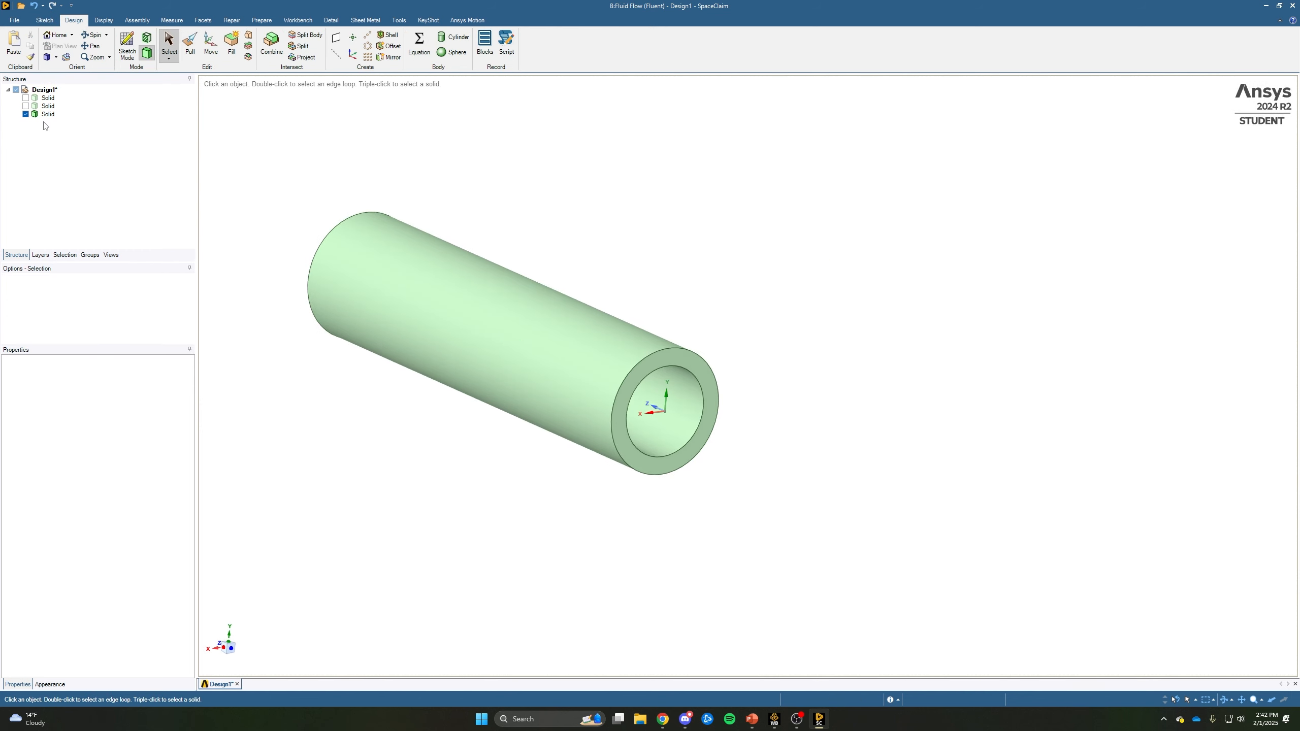
pyautogui.click(26, 106)
pyautogui.click(25, 98)
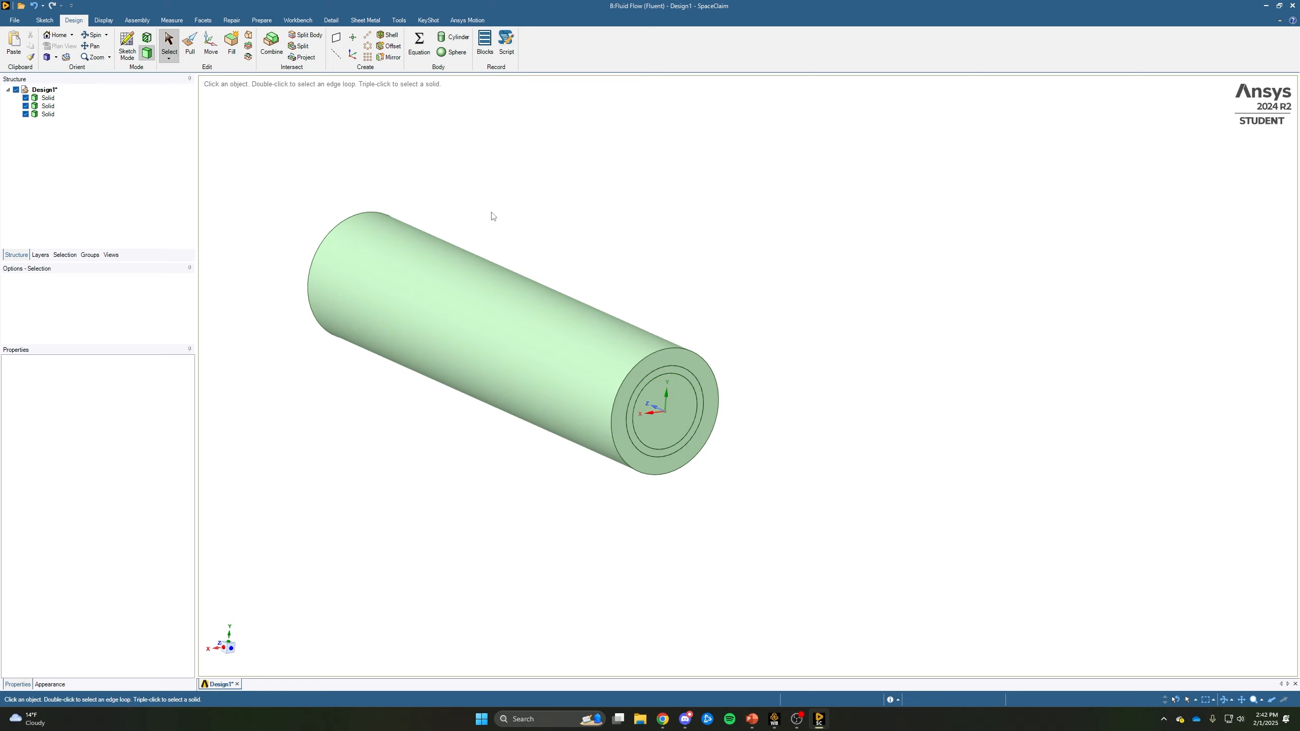
# Select all three solid bodies and assign them randomized colors.
pyautogui.moveTo(691, 246); pyautogui.dragTo(876, 280, button='middle')
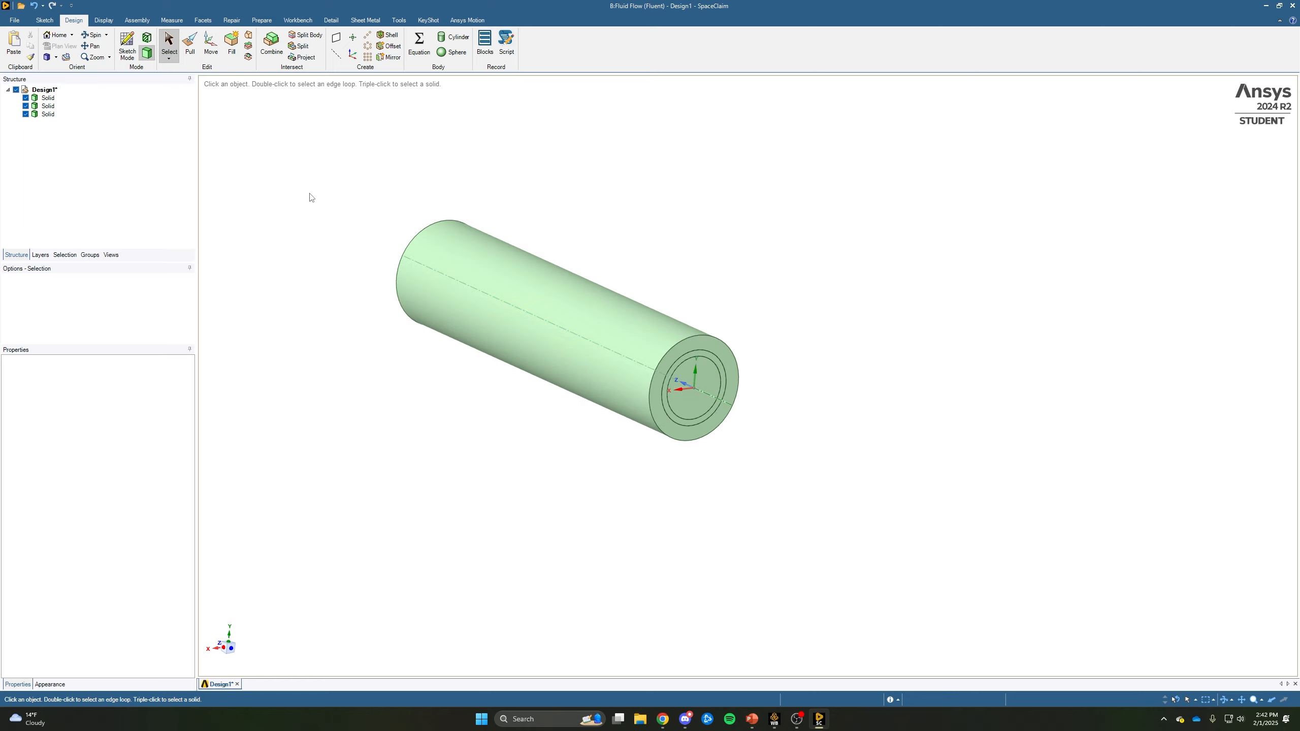
pyautogui.scroll(2, 311, 197)
pyautogui.moveTo(362, 164); pyautogui.dragTo(1024, 609)
pyautogui.rightClick(709, 381)
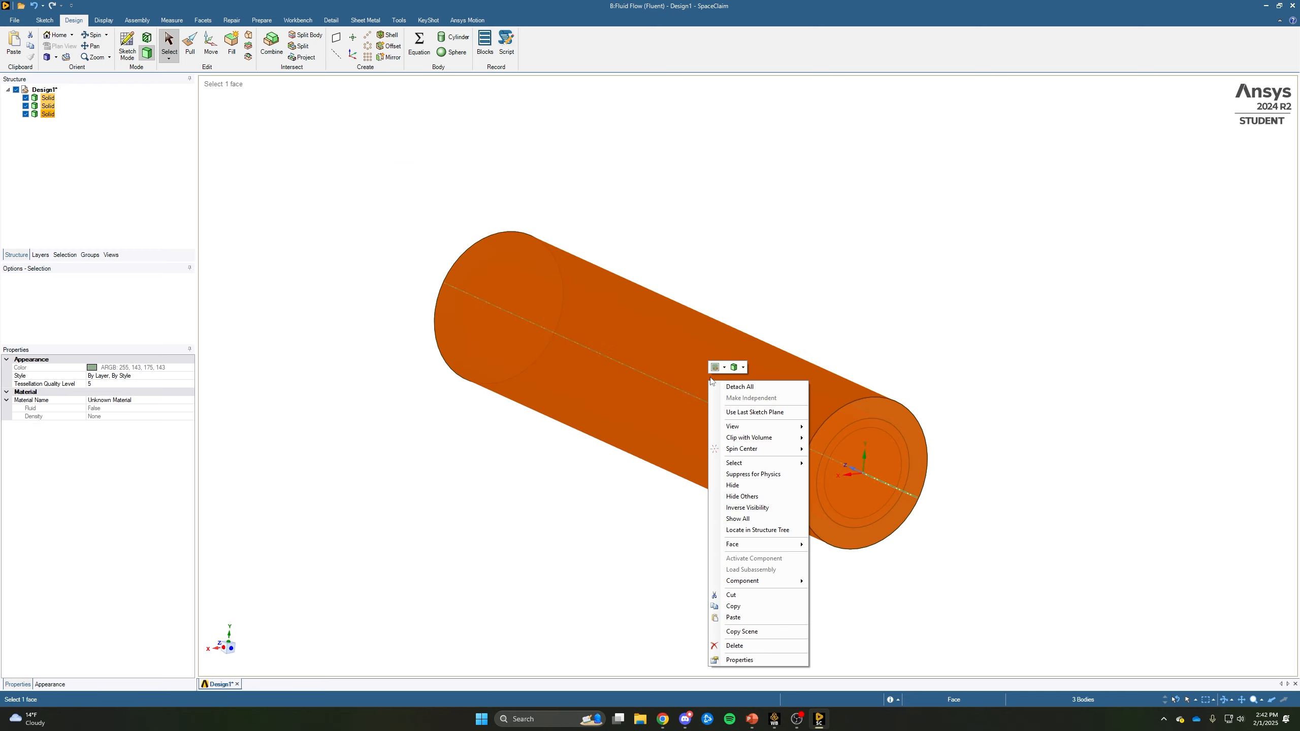
pyautogui.click(723, 368)
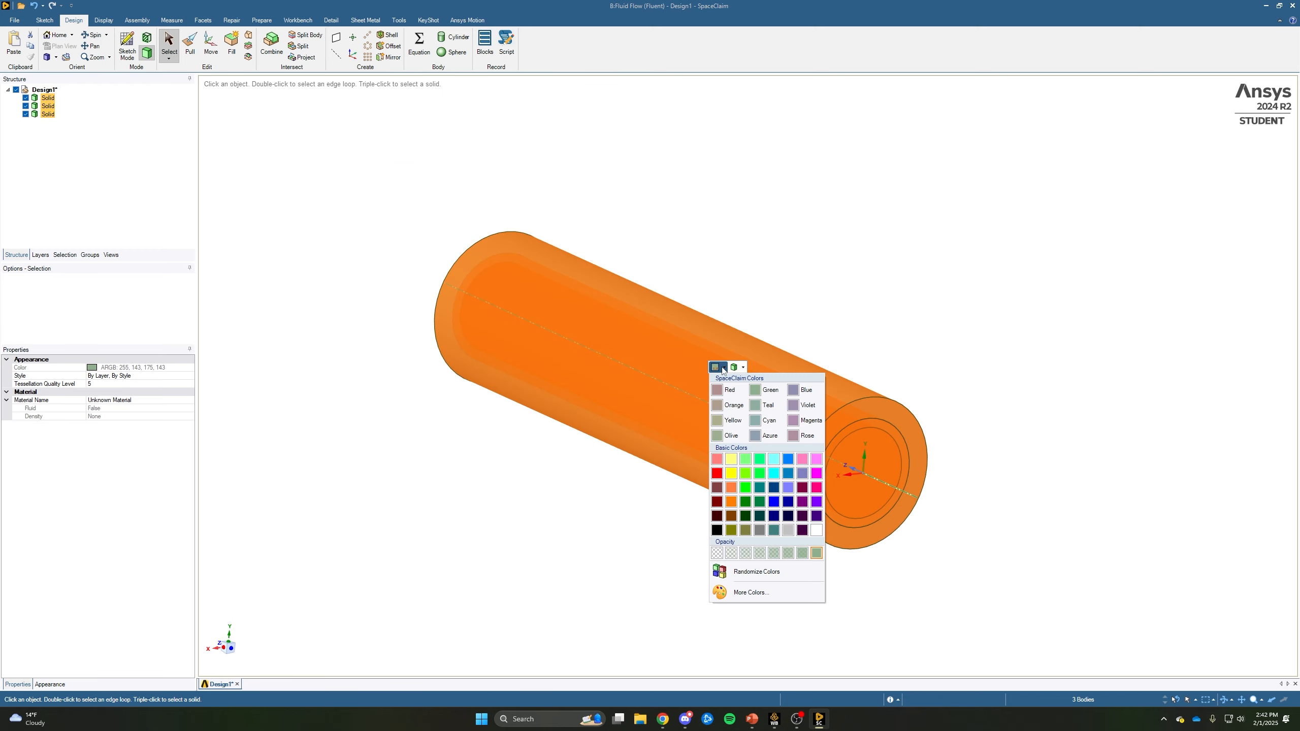
pyautogui.click(759, 573)
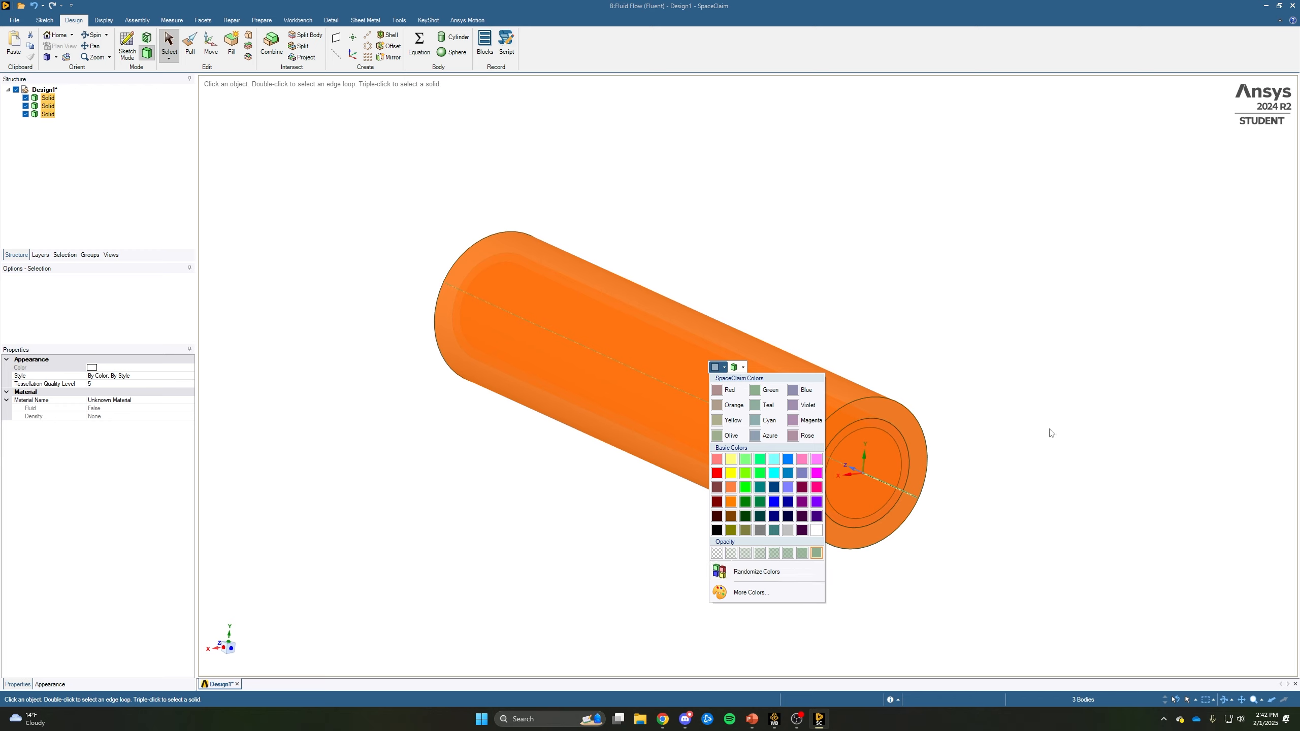
# Examine the end faces of the inner cylinder, the middle tube and the outer tube.
pyautogui.moveTo(1028, 491)
pyautogui.mouseDown(button='middle')
pyautogui.moveTo(998, 482)
pyautogui.moveTo(1011, 494)
pyautogui.mouseUp(button='middle')
pyautogui.click(831, 472)
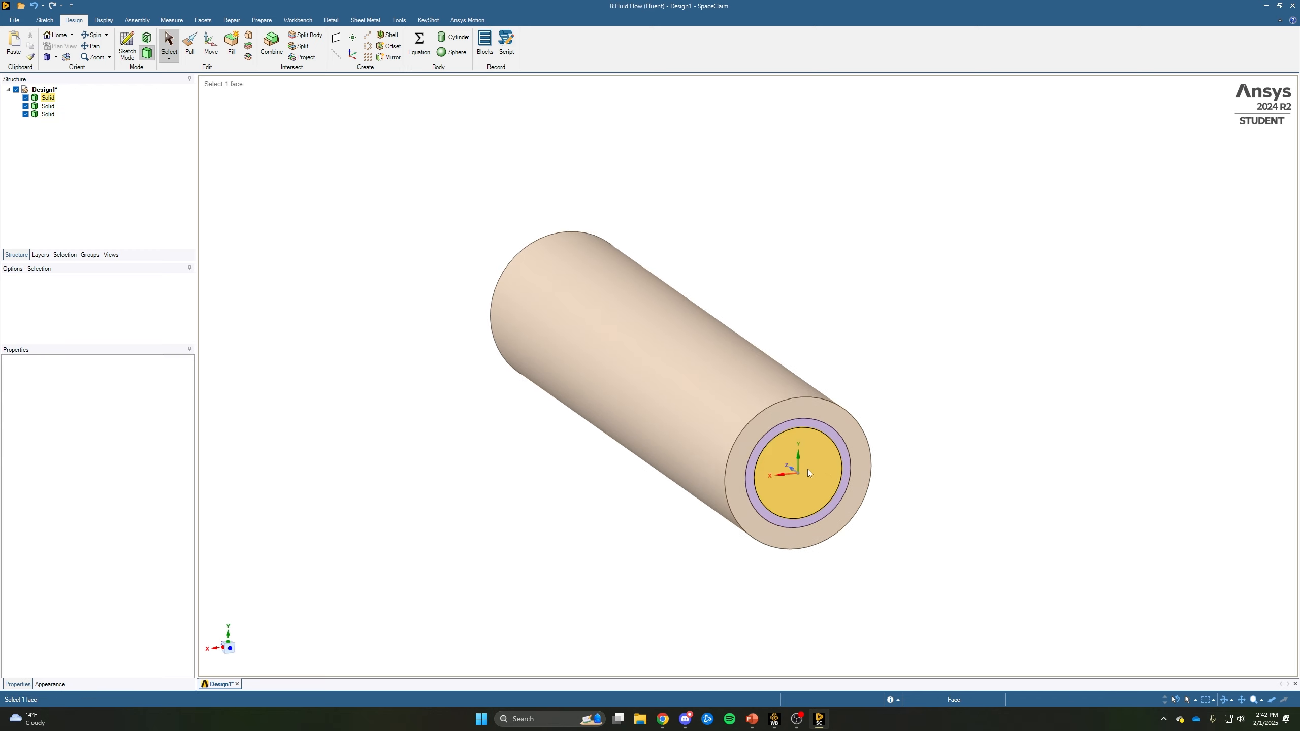
pyautogui.click(839, 447)
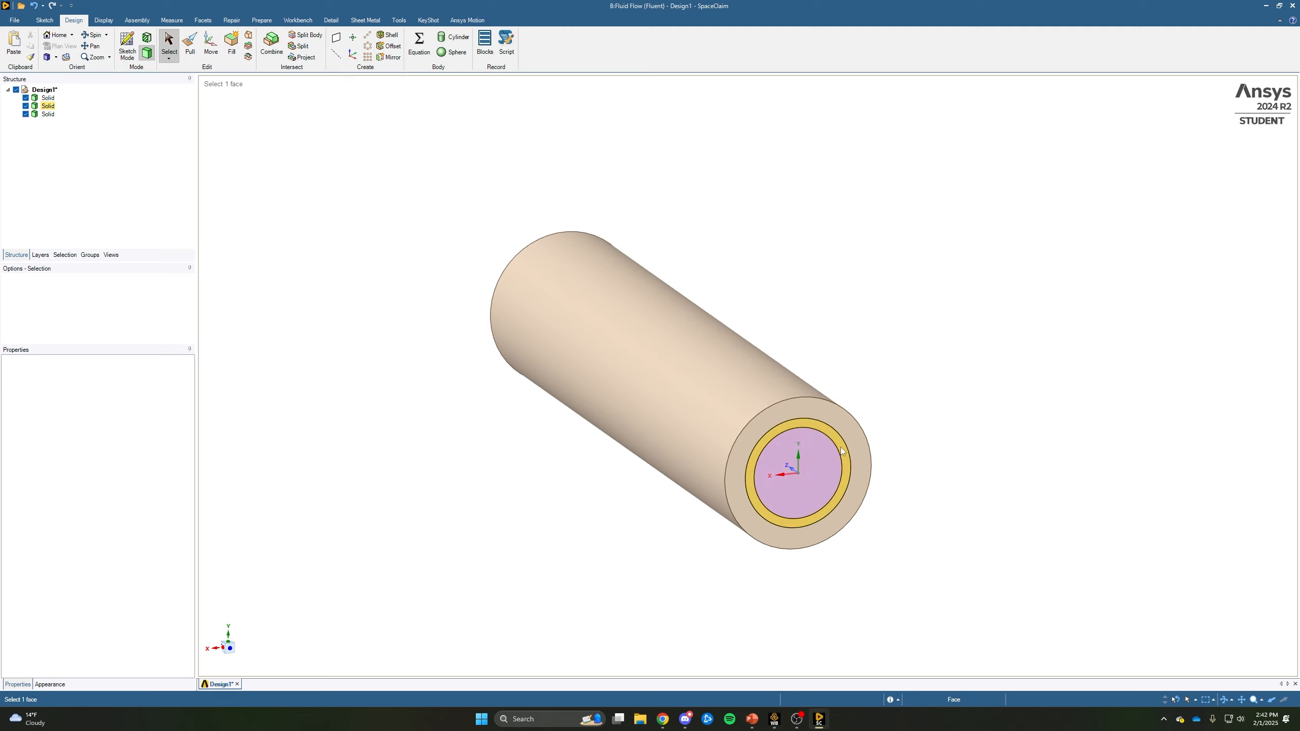
pyautogui.click(863, 451)
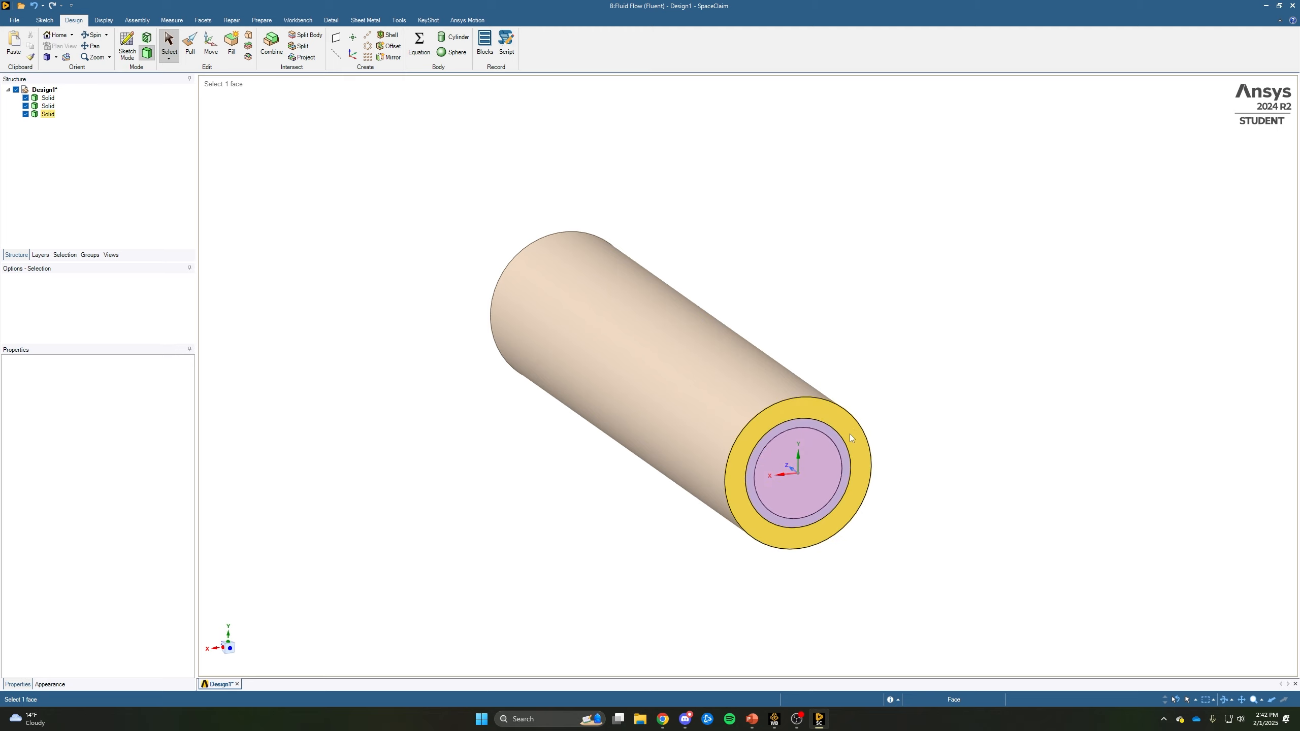
pyautogui.click(937, 381)
pyautogui.click(806, 508)
pyautogui.scroll(3, 786, 518)
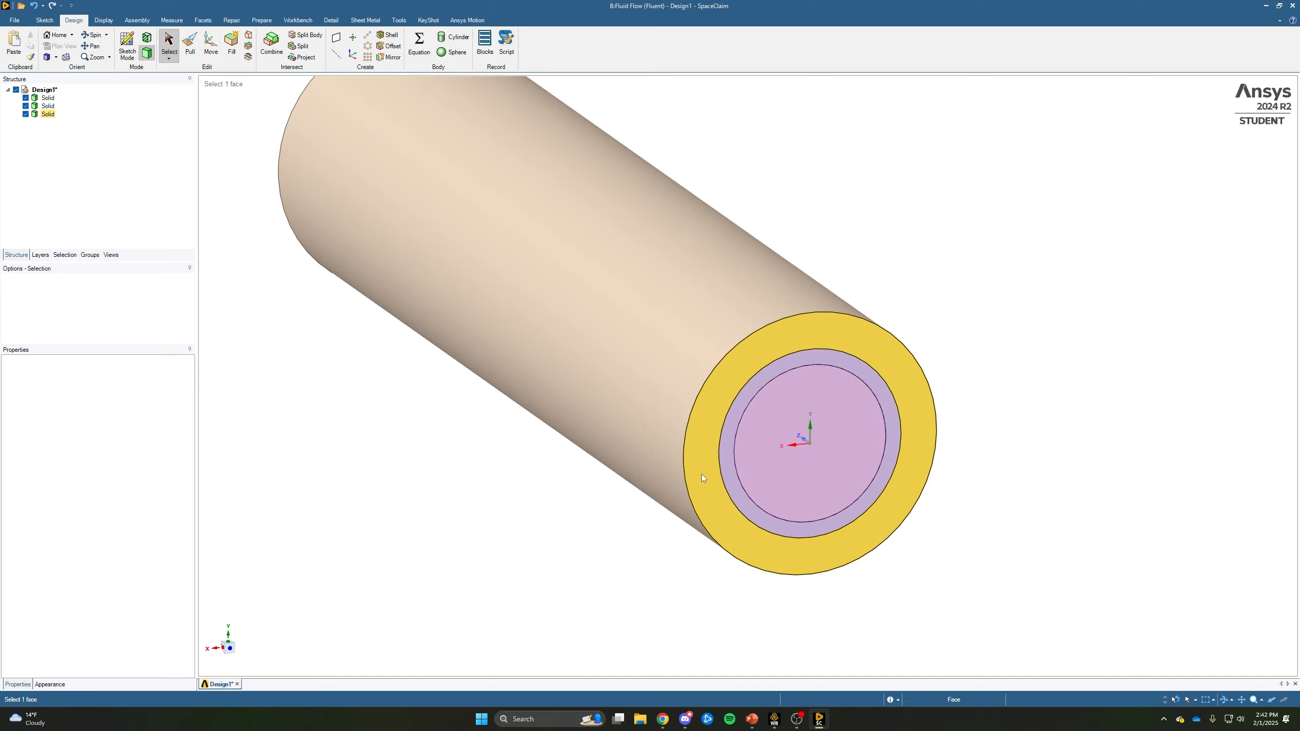
pyautogui.click(723, 451)
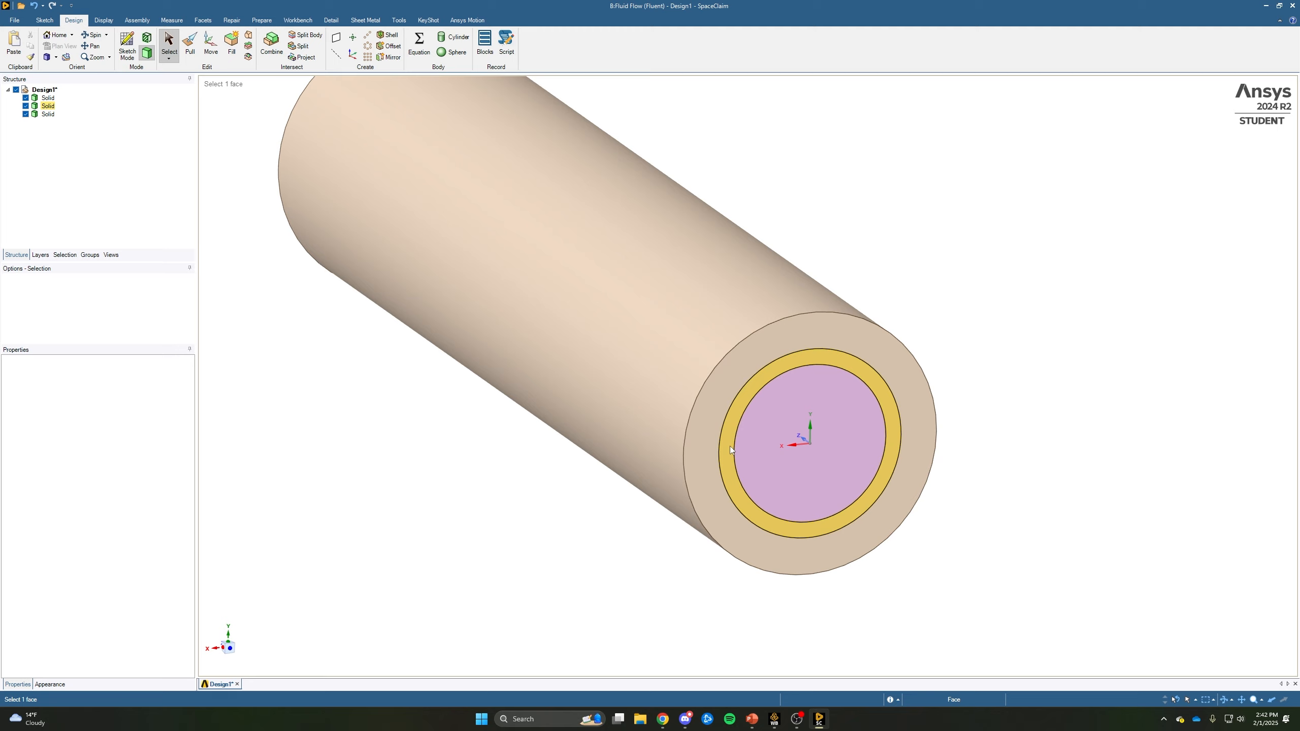
pyautogui.click(978, 363)
pyautogui.moveTo(958, 348); pyautogui.dragTo(996, 433, button='middle')
pyautogui.click(906, 379)
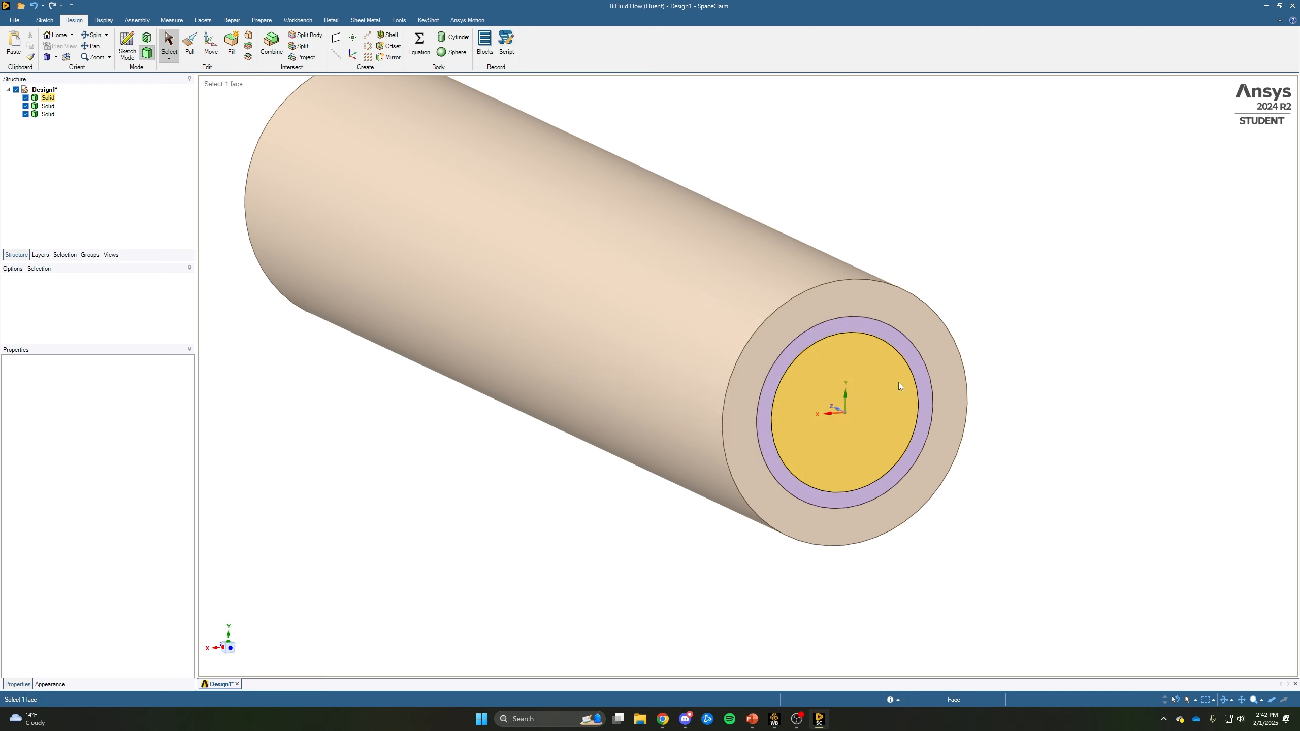
pyautogui.click(1030, 343)
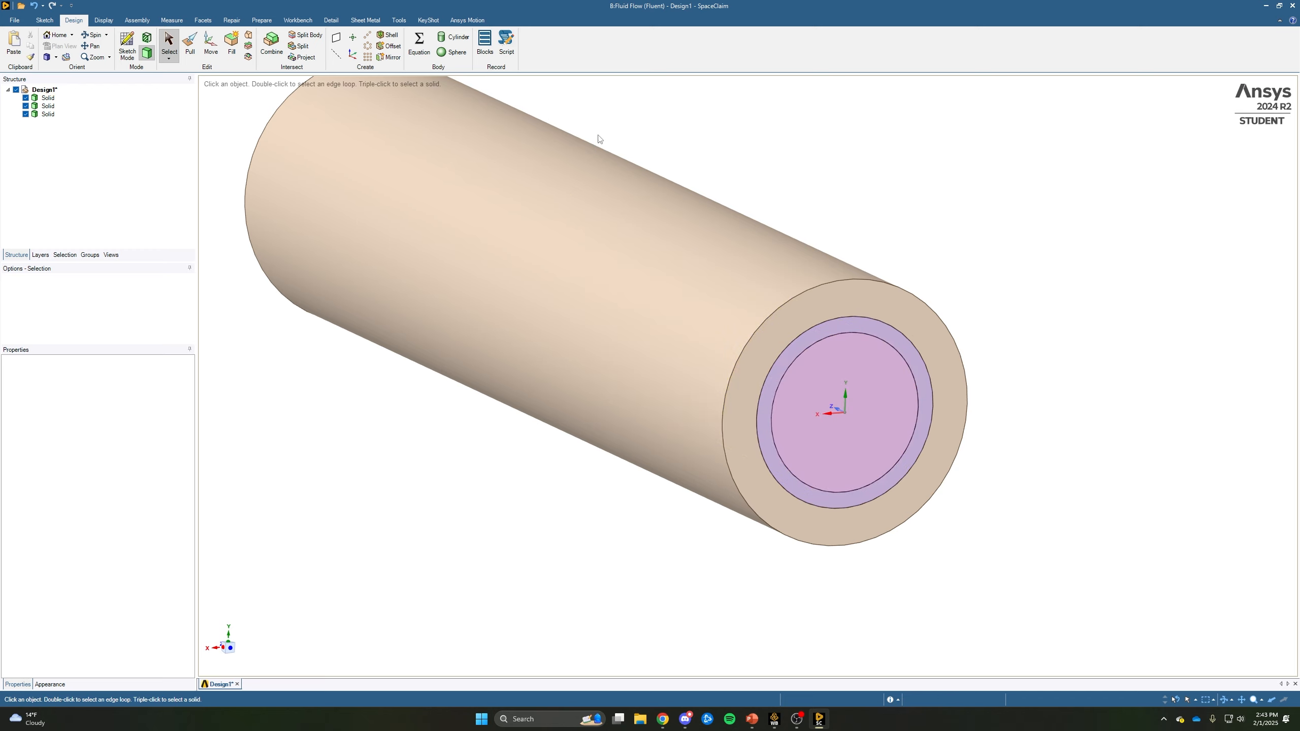
# Share the coincident topology between the inner cylinder, the middle tube and the outer tube.
pyautogui.click(289, 21)
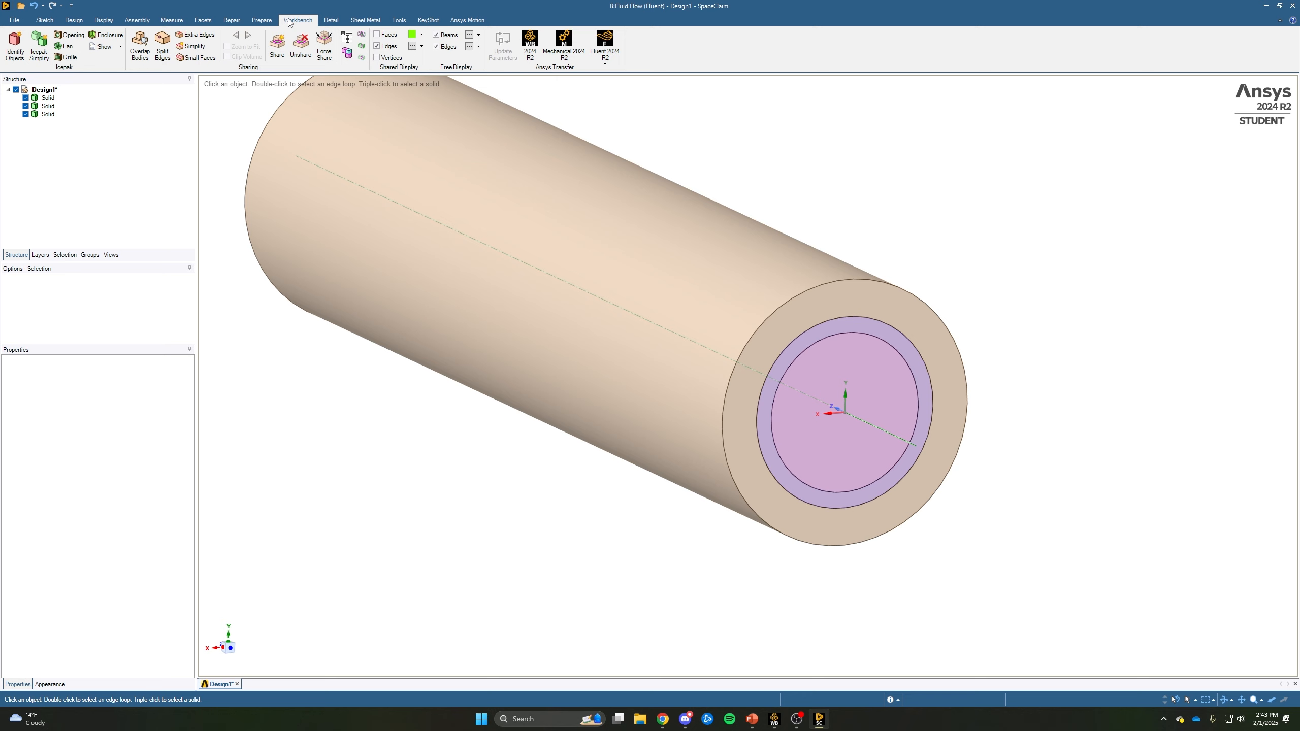
pyautogui.click(280, 49)
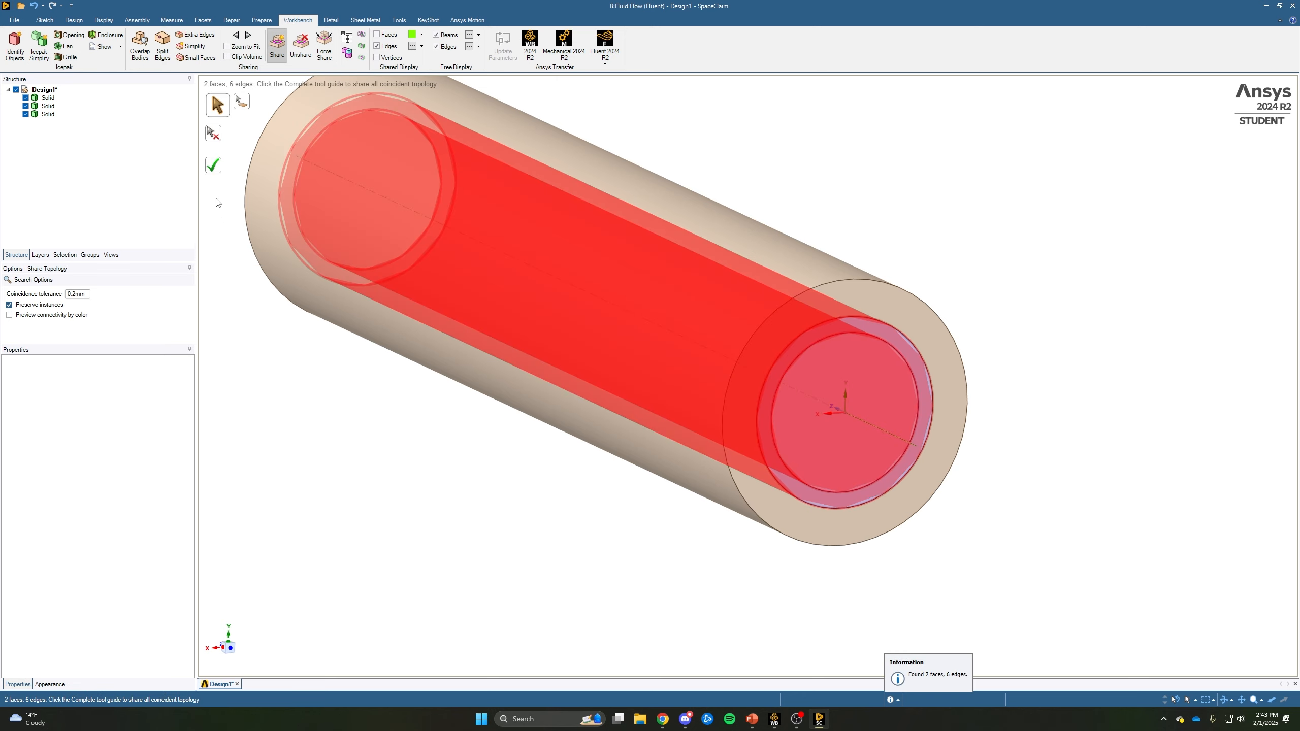
pyautogui.click(213, 165)
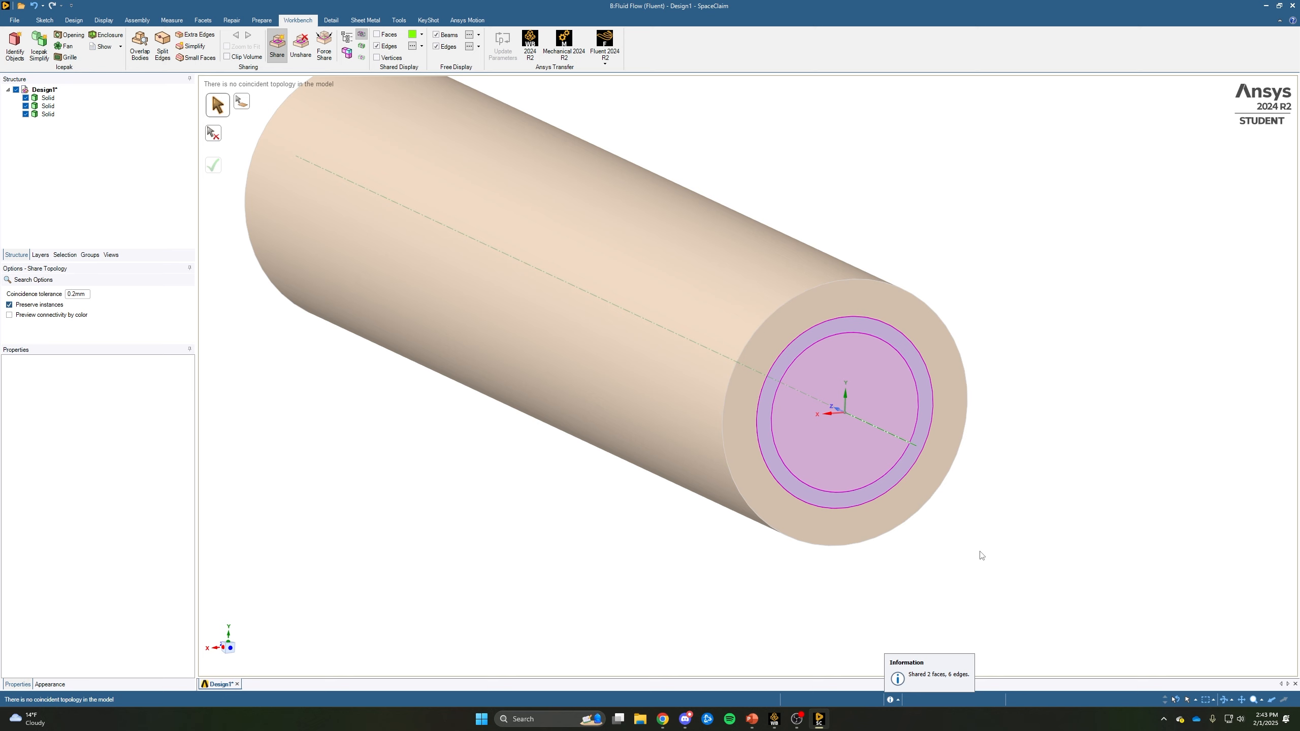
pyautogui.scroll(2, 980, 553)
pyautogui.scroll(-3, 977, 550)
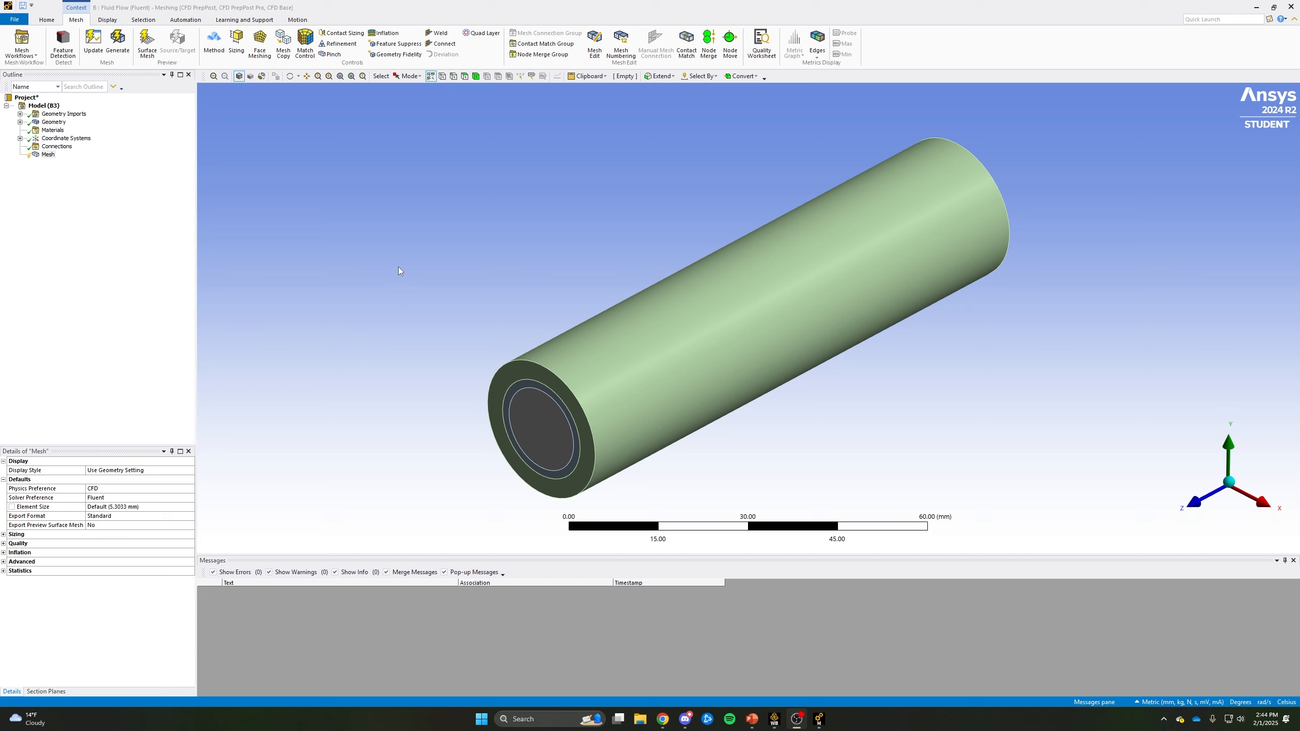
# In Ansys Meshing, create a named selection Fluid_domain from the inner cylinder body.
pyautogui.click(476, 76)
pyautogui.moveTo(506, 255); pyautogui.dragTo(511, 241, button='middle')
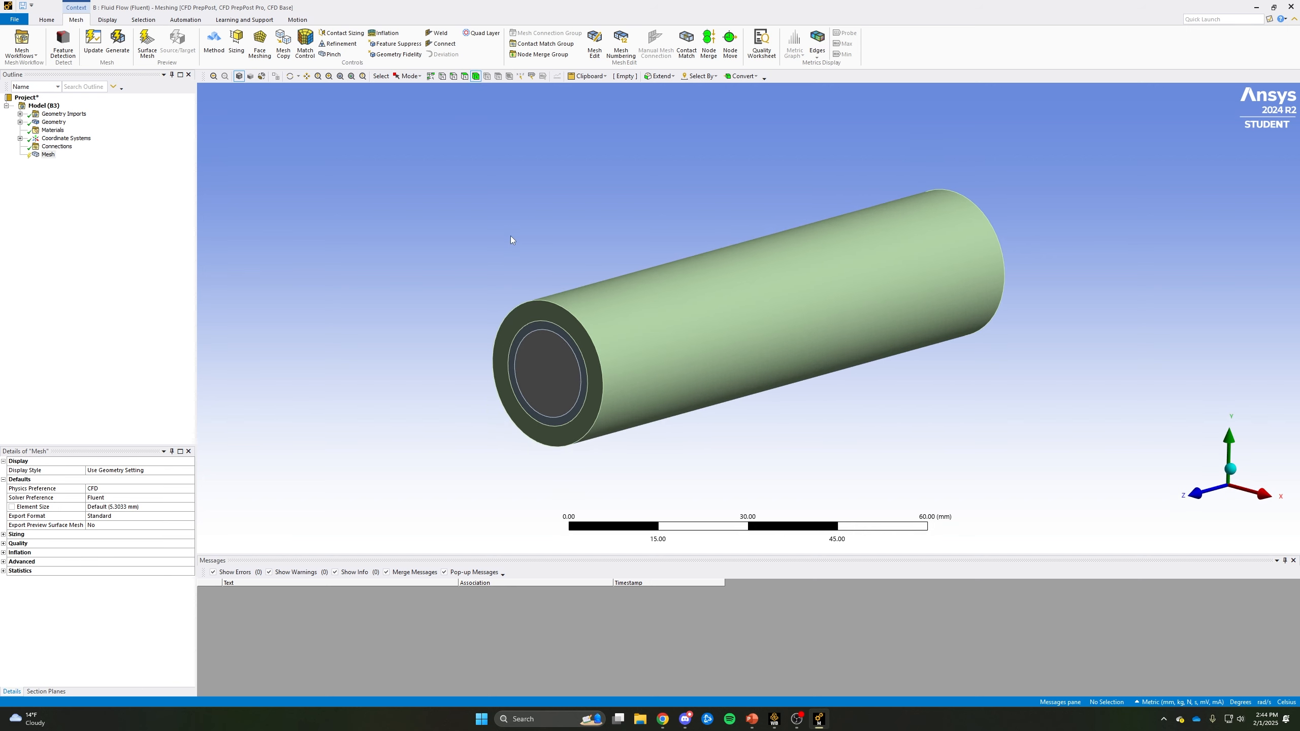
pyautogui.click(537, 379)
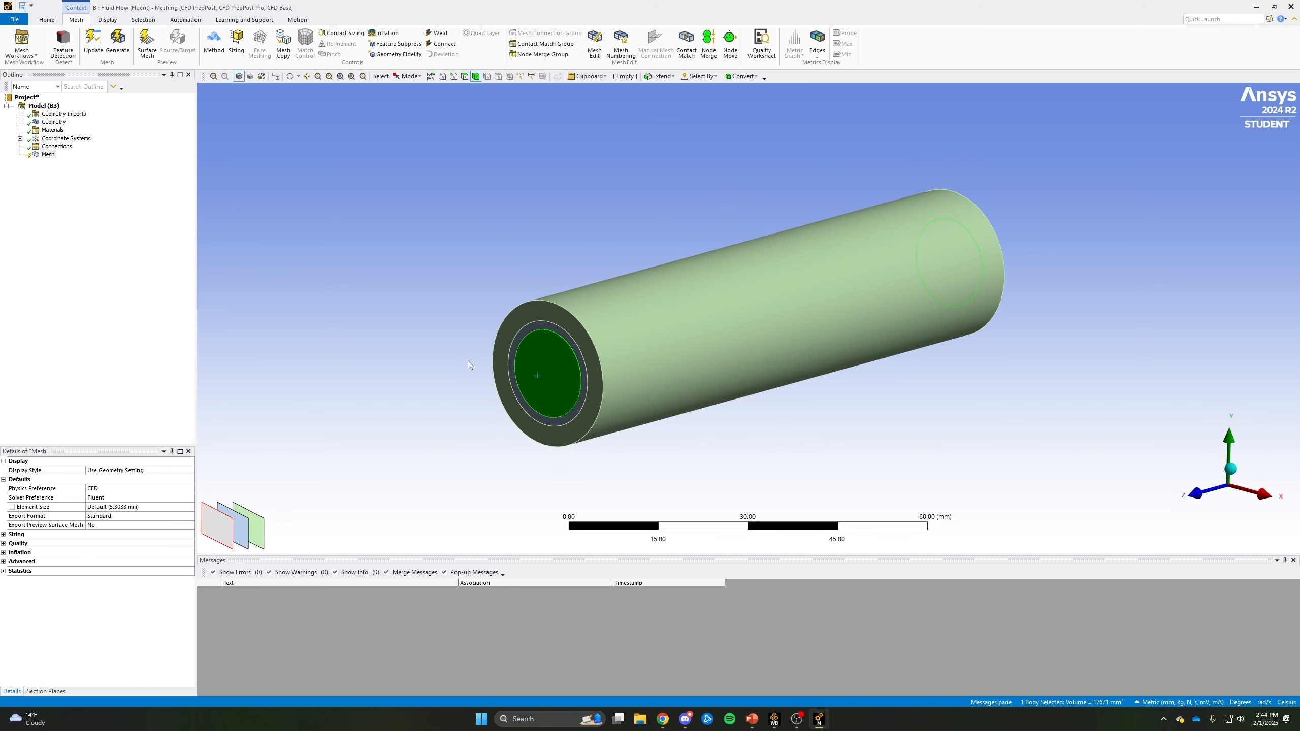
pyautogui.write('n')
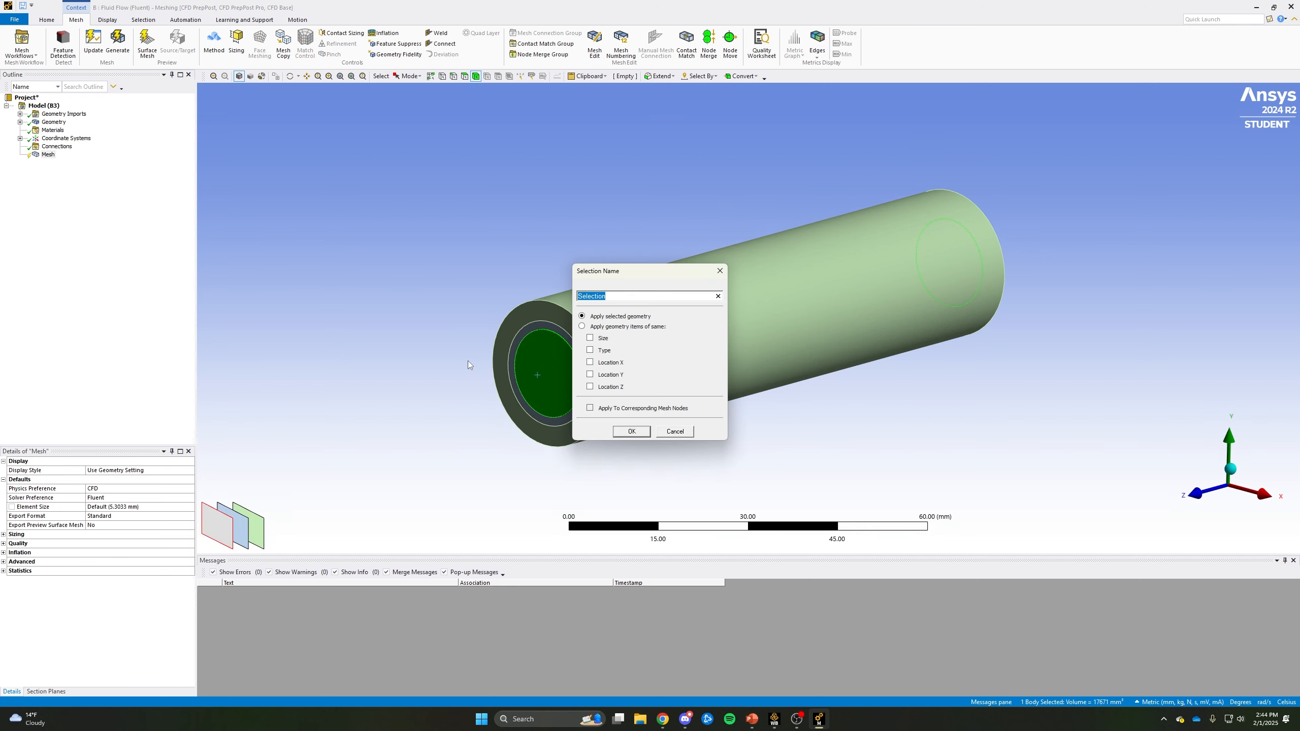
pyautogui.write('Fluid_domain')
pyautogui.click(632, 431)
# Create a named selection Pipe_Solid from the thin middle tube body.
pyautogui.click(567, 339)
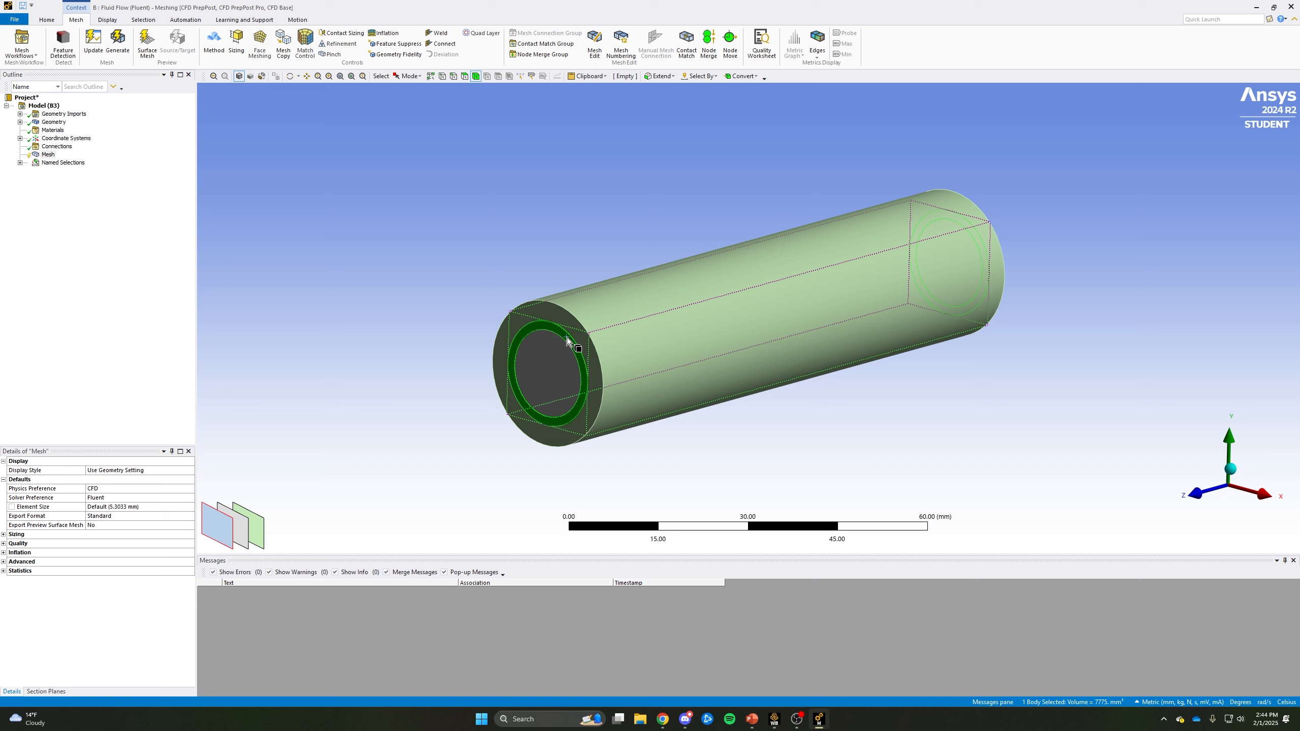
pyautogui.press('n')
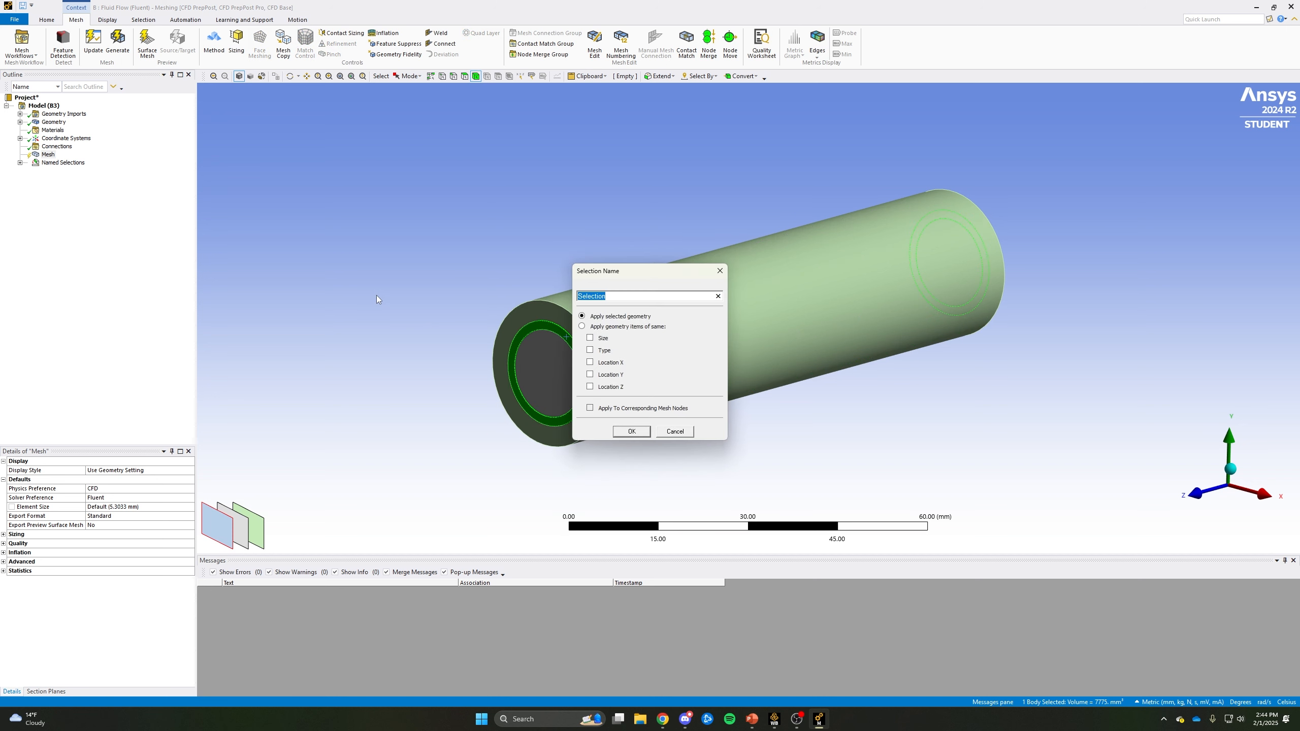
pyautogui.write('Pipe_Solid')
pyautogui.click(632, 431)
# Create a named selection Insulation from the outer tube body.
pyautogui.click(647, 354)
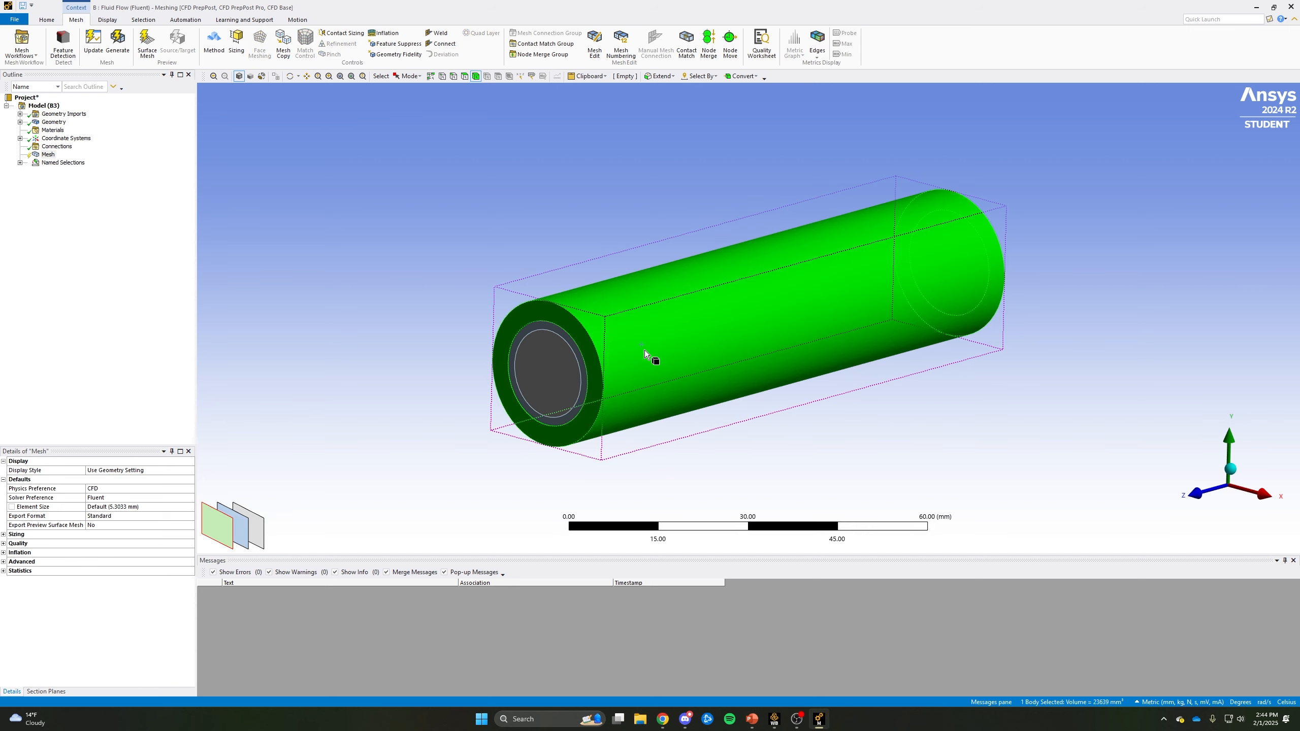
pyautogui.write('n')
pyautogui.write('Insulation')
pyautogui.press('Return')
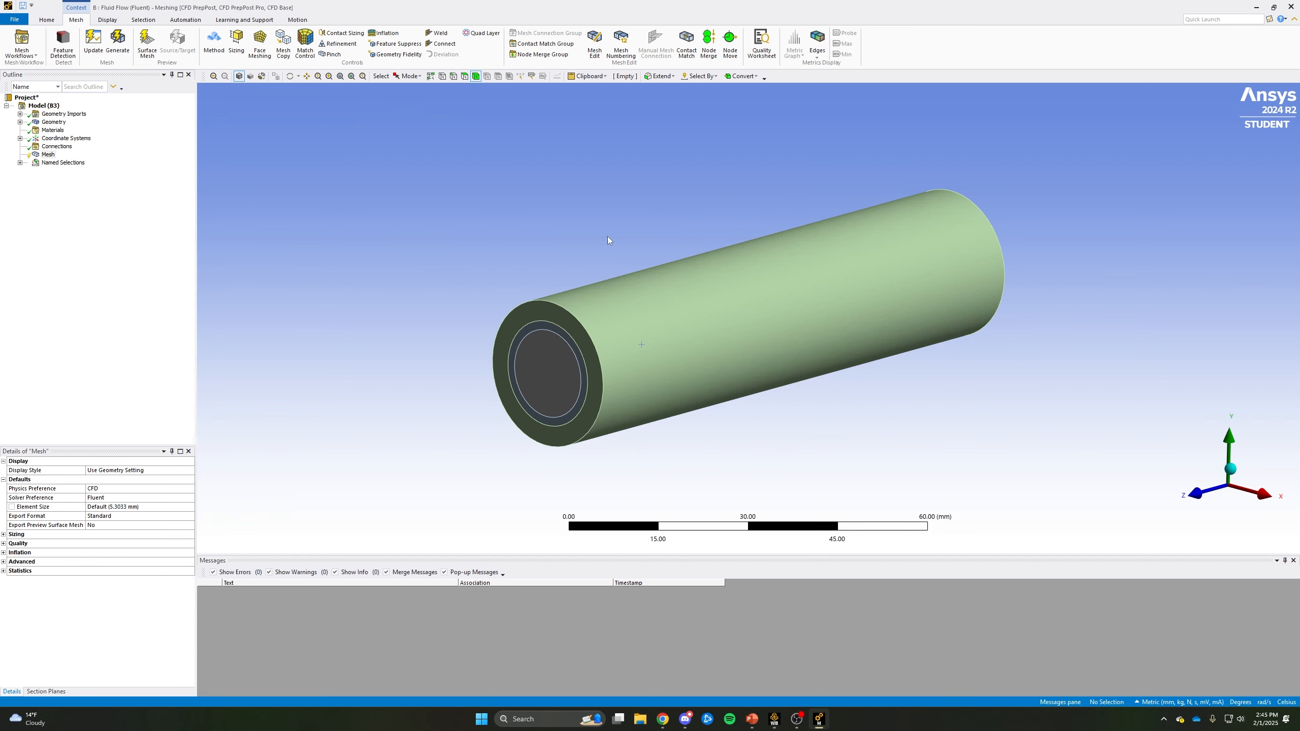
# Create a velocity inlet named selection from one end face of the inner fluid cylinder.
pyautogui.click(464, 76)
pyautogui.moveTo(967, 209); pyautogui.dragTo(874, 332, button='middle')
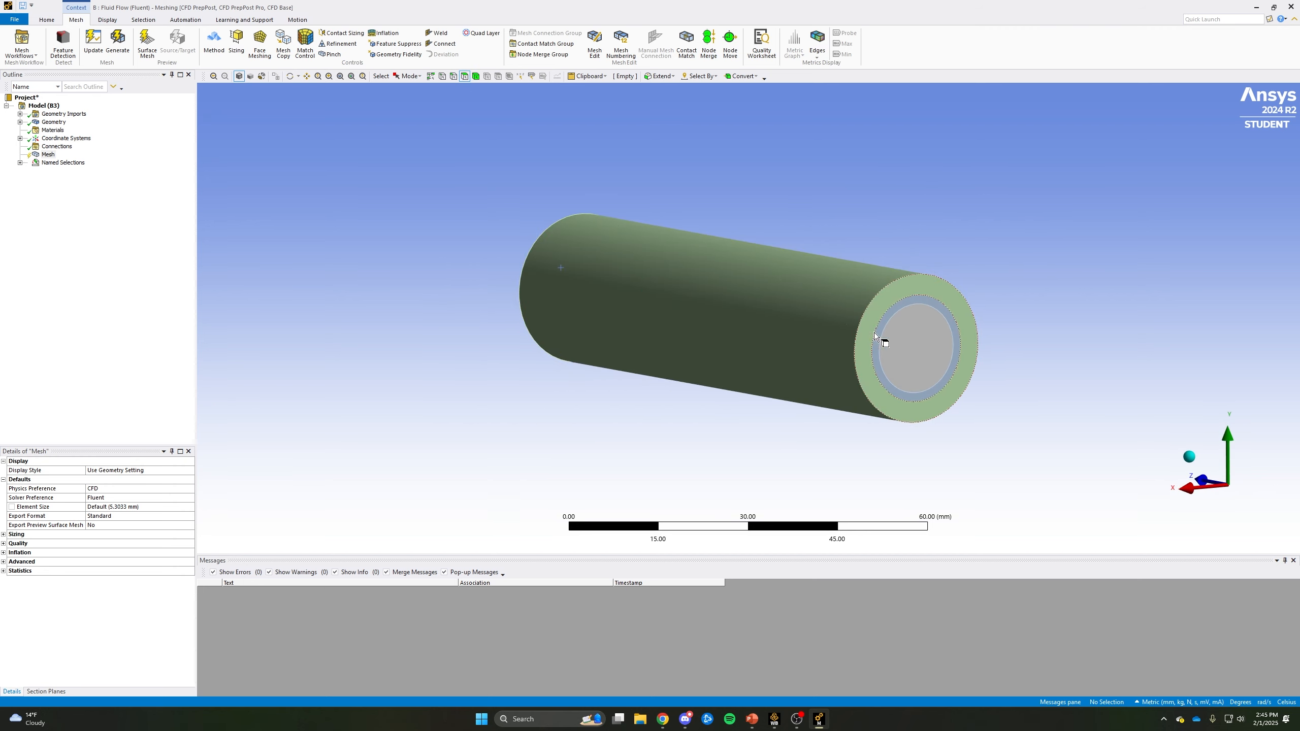
pyautogui.click(911, 340)
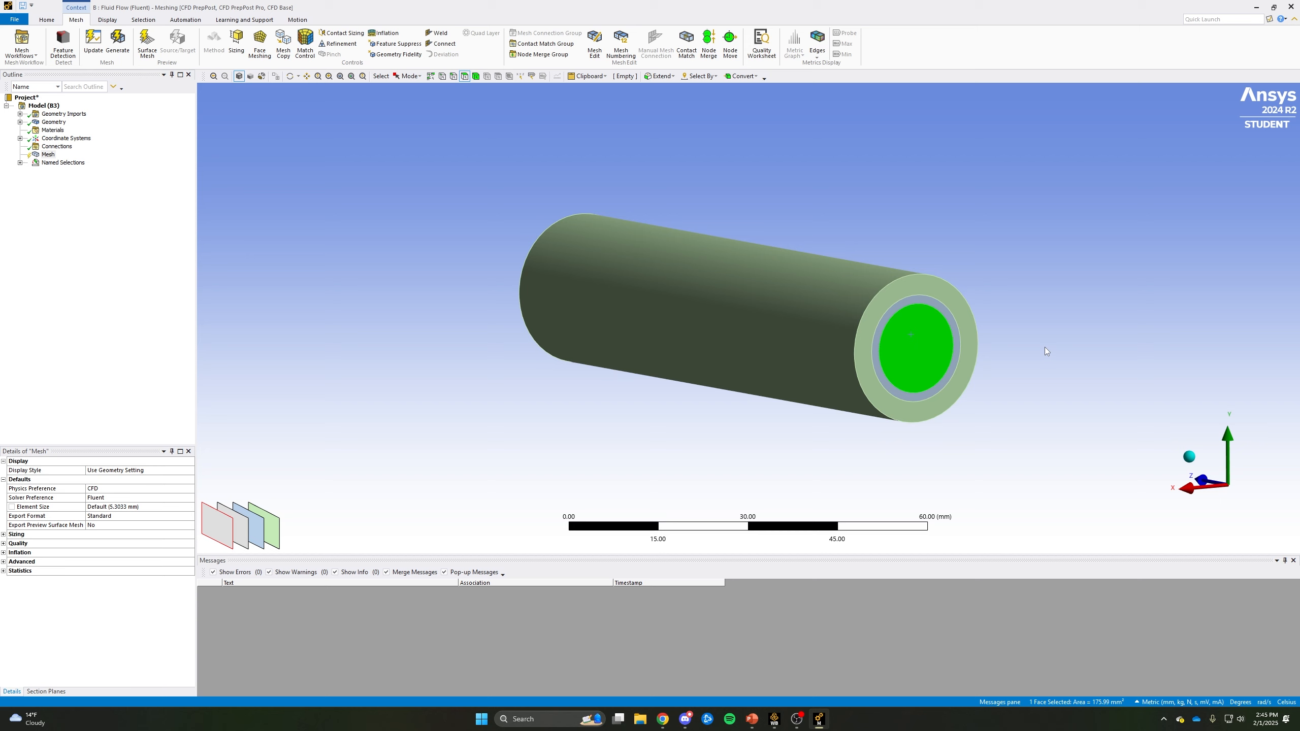
pyautogui.write('nIn')
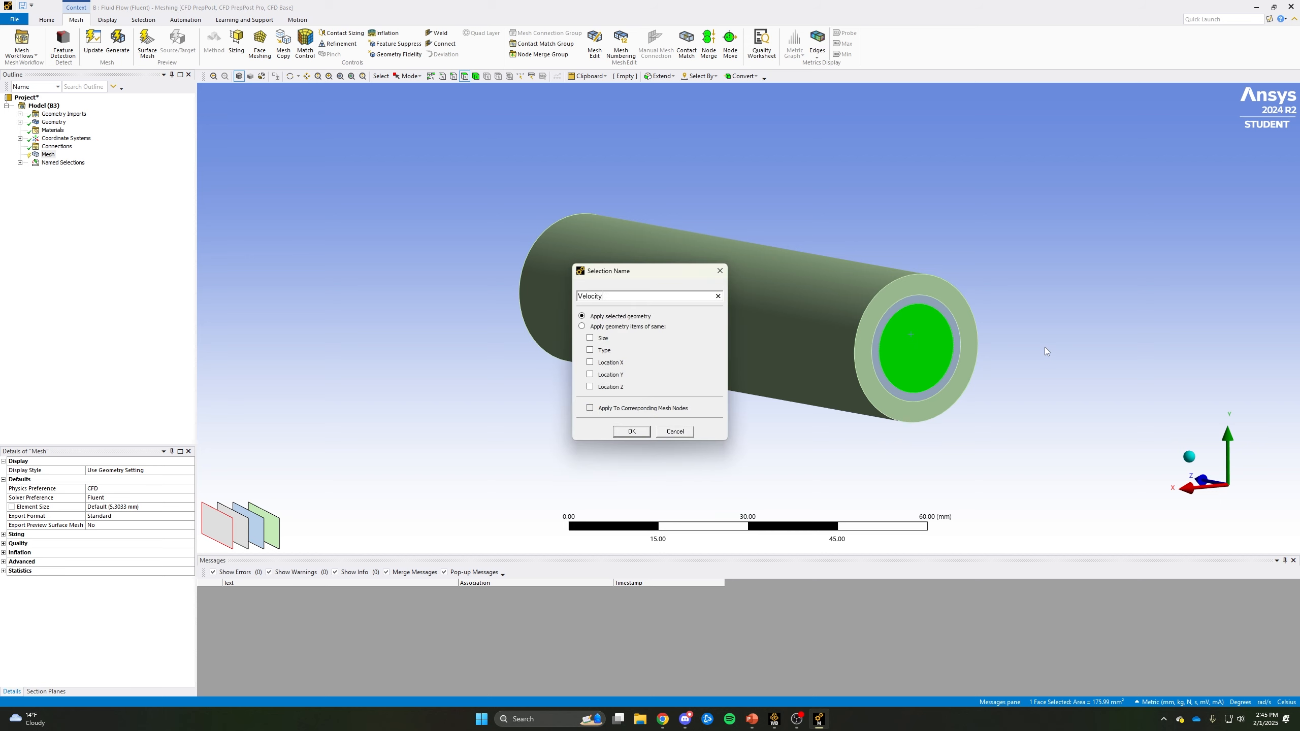
pyautogui.press('Return')
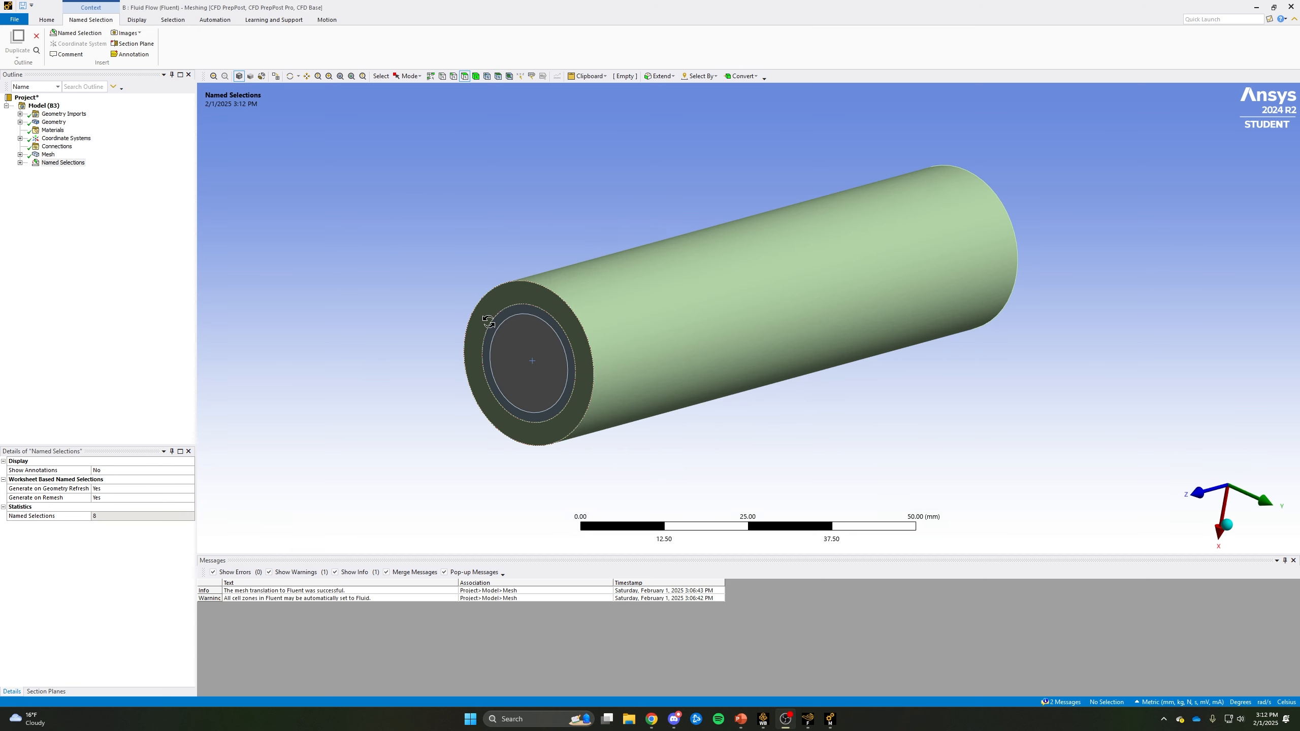
# Create a named selection Pressure_Outlet from the inner fluid cylinder's opposite end face.
pyautogui.moveTo(492, 324); pyautogui.dragTo(539, 354, button='middle')
pyautogui.click(526, 356)
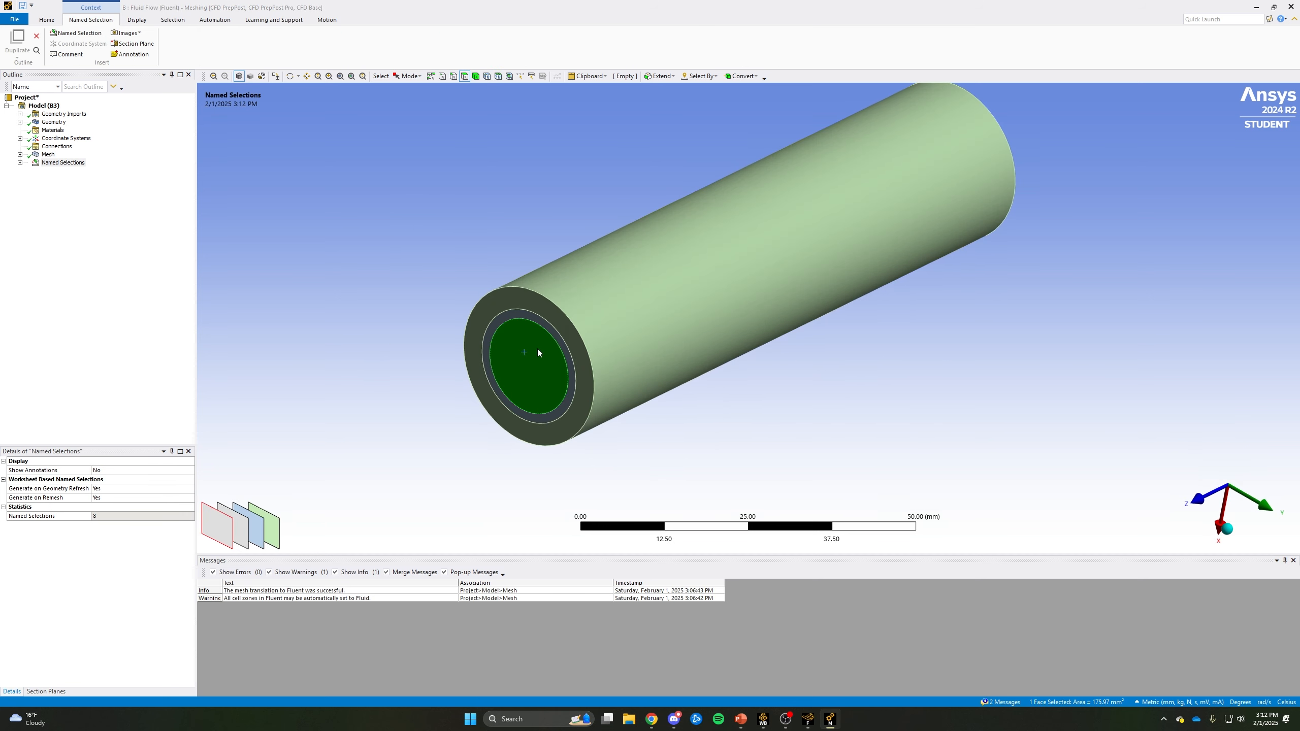
pyautogui.write('nPr')
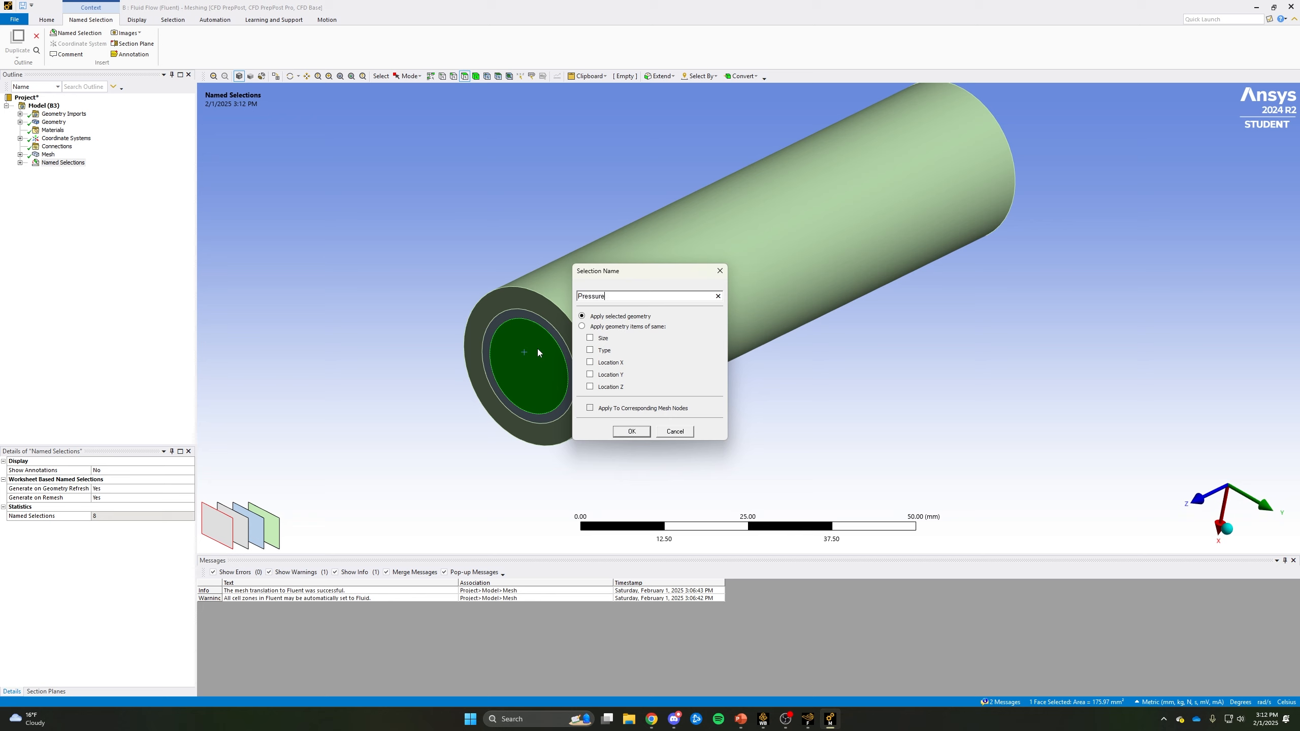
pyautogui.press('Return')
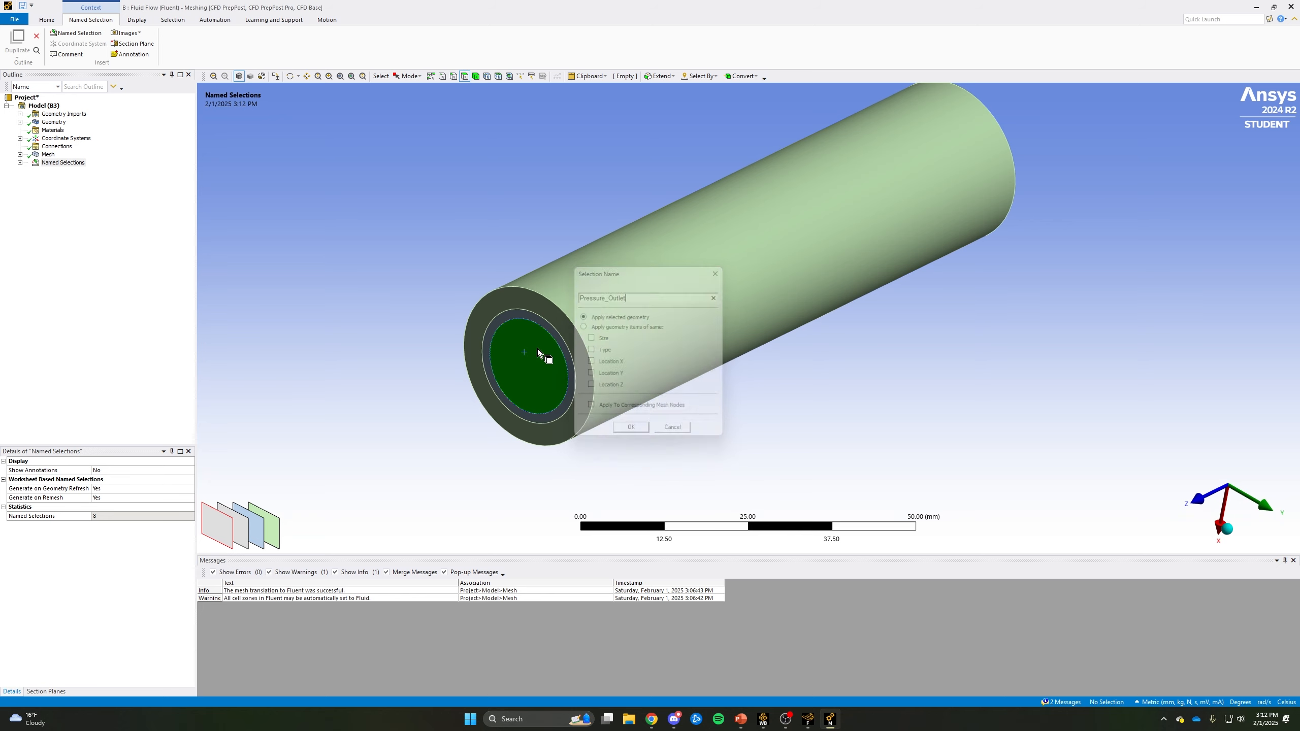
pyautogui.click(434, 322)
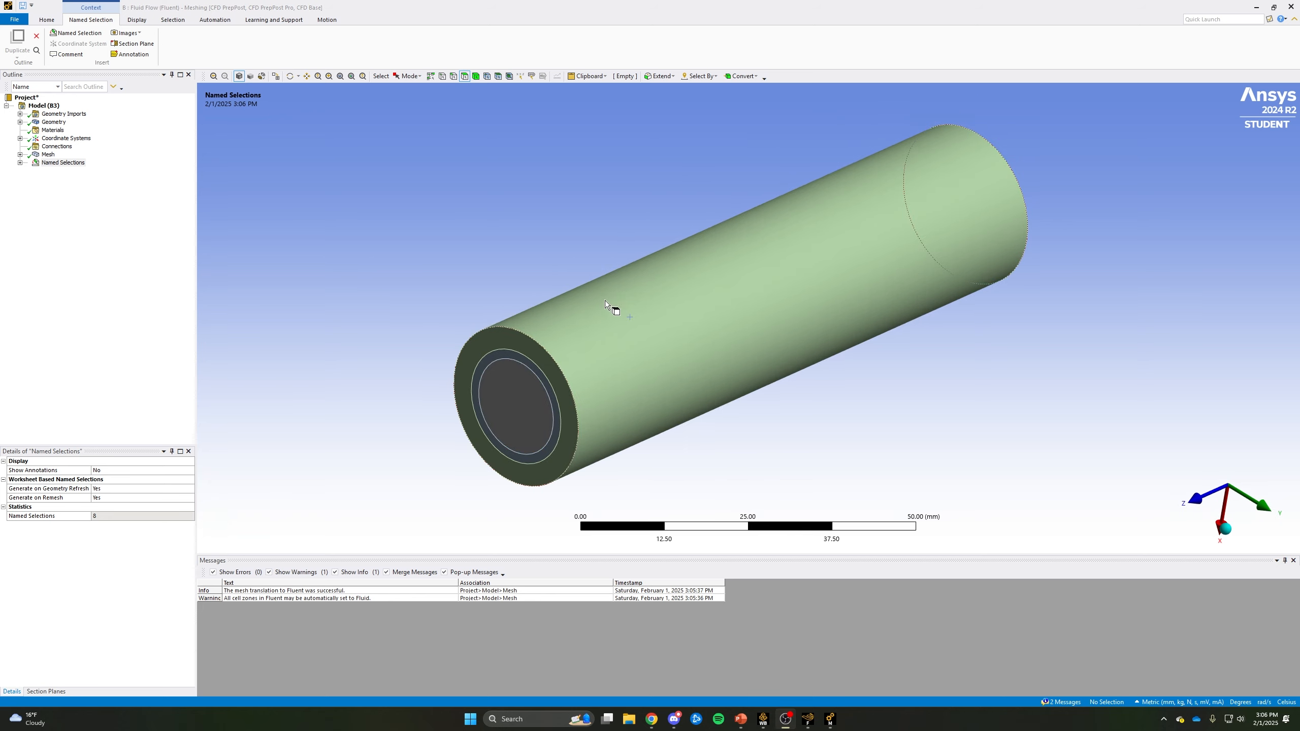
# Create an outside wall named selection from the outer cylindrical face of the insulation tube.
pyautogui.click(667, 303)
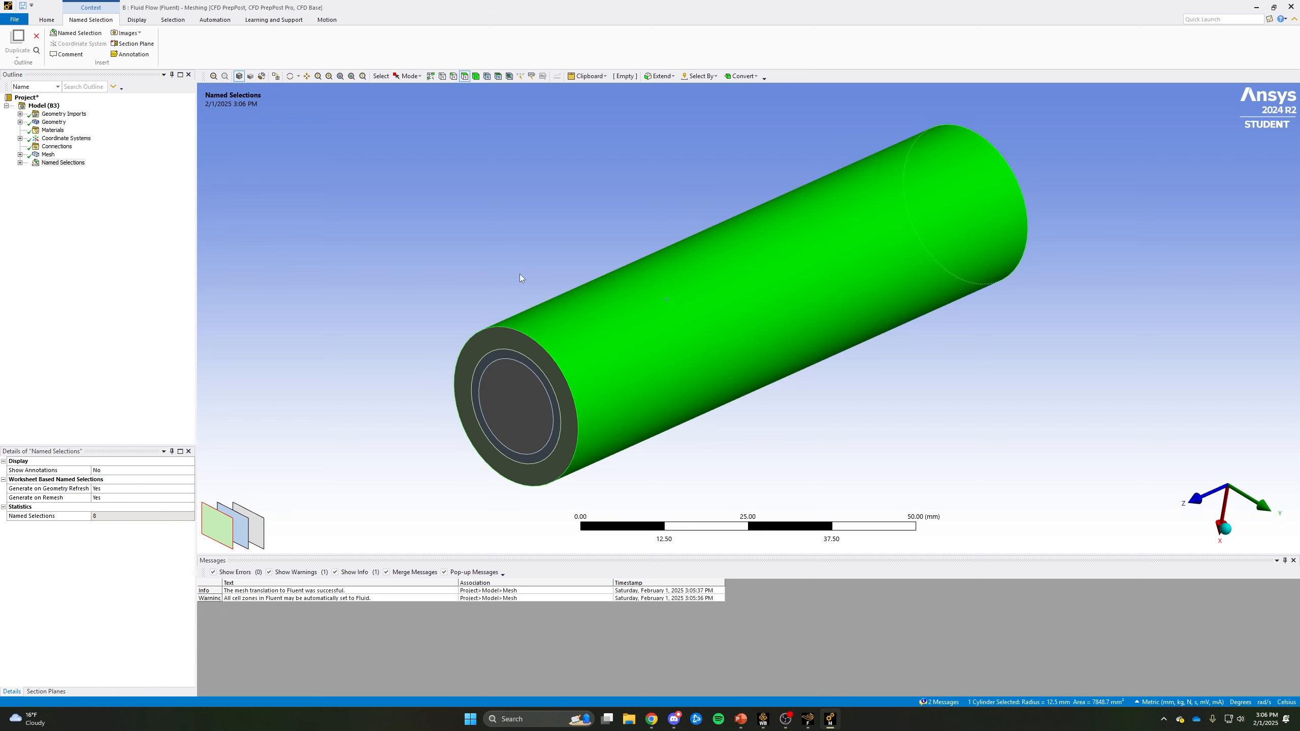
pyautogui.press('n')
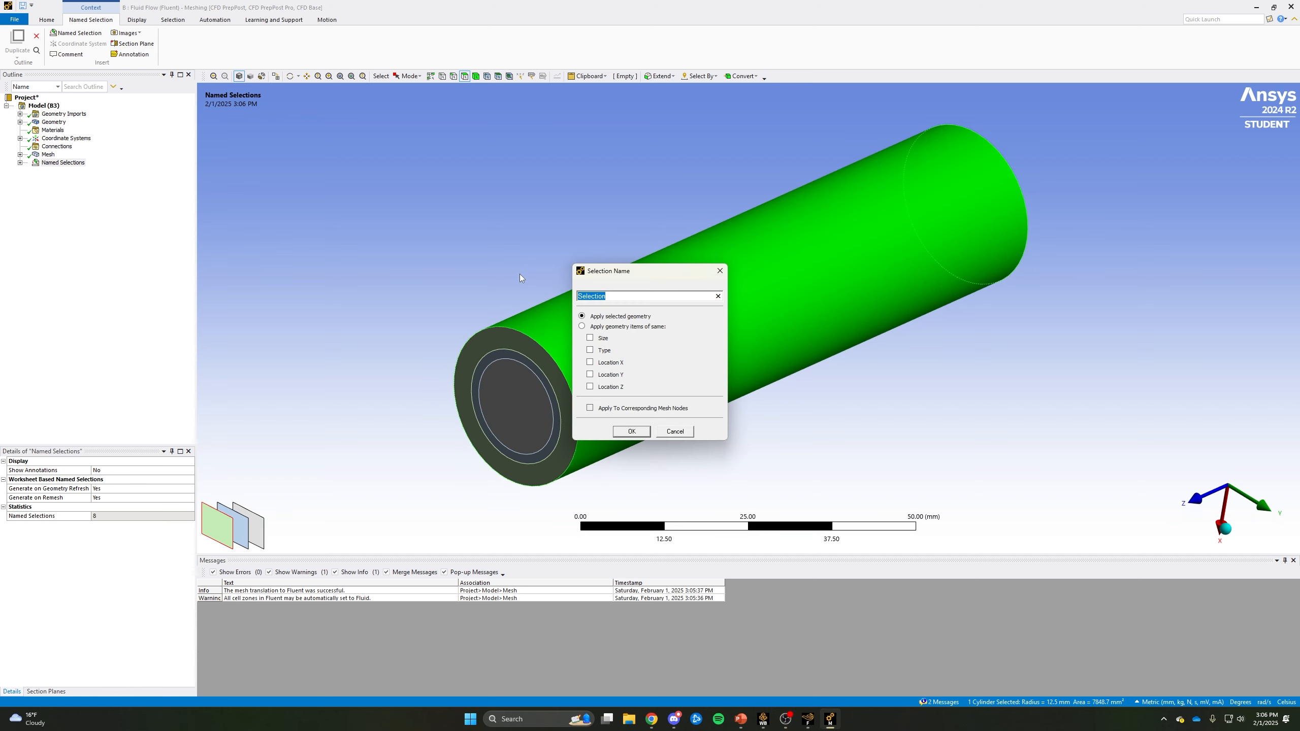
pyautogui.write('OUts')
pyautogui.press('BackSpace')
pyautogui.press('BackSpace')
pyautogui.press('BackSpace')
pyautogui.write('utside_W')
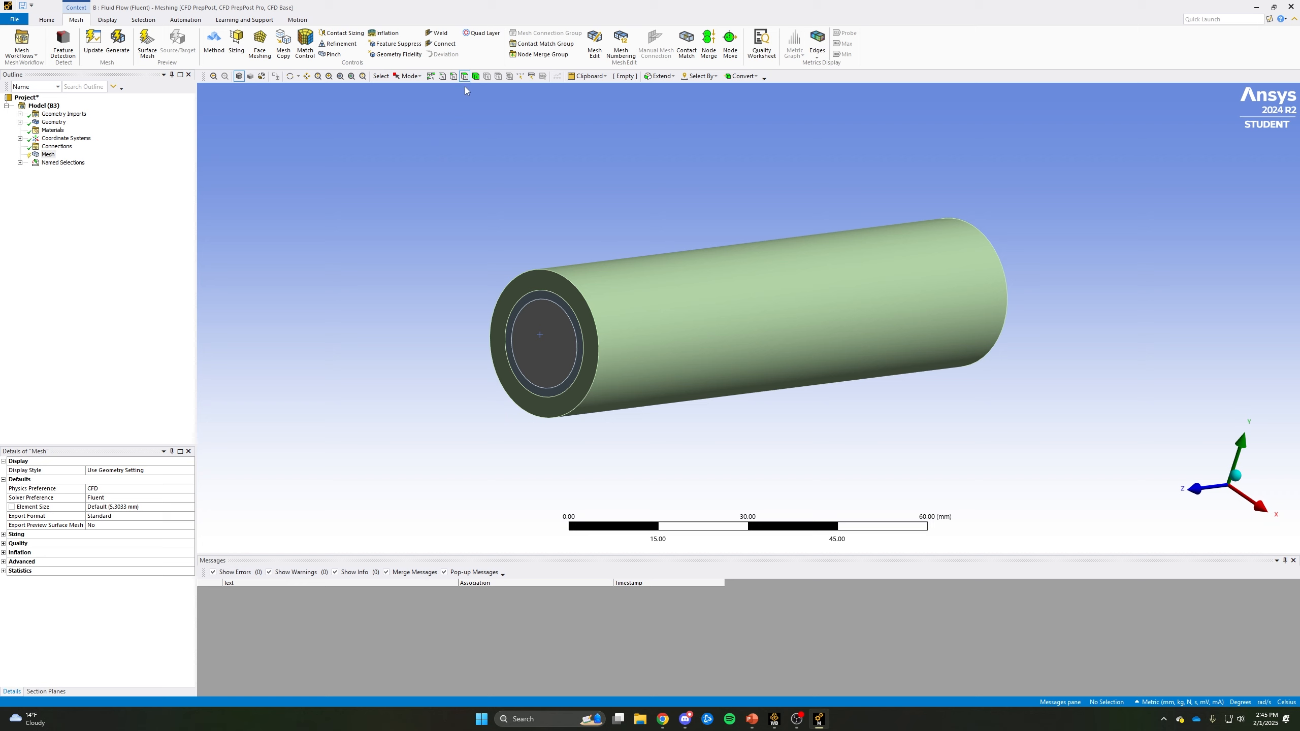
# Create a named selection Symmetry from the four ring faces of the pipe and insulation at both ends.
pyautogui.moveTo(526, 189); pyautogui.dragTo(504, 278, button='middle')
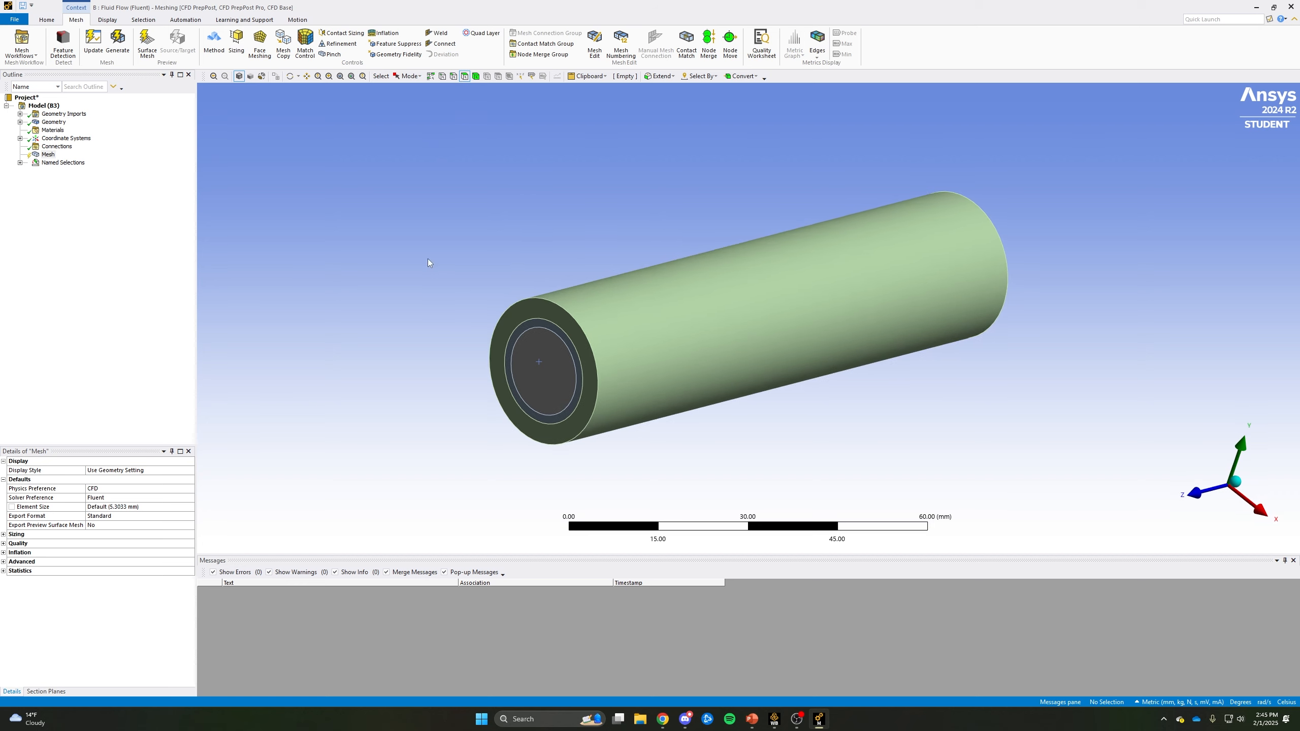
pyautogui.click(560, 317)
pyautogui.keyDown('ctrl'); pyautogui.click(530, 322); pyautogui.keyUp('ctrl')
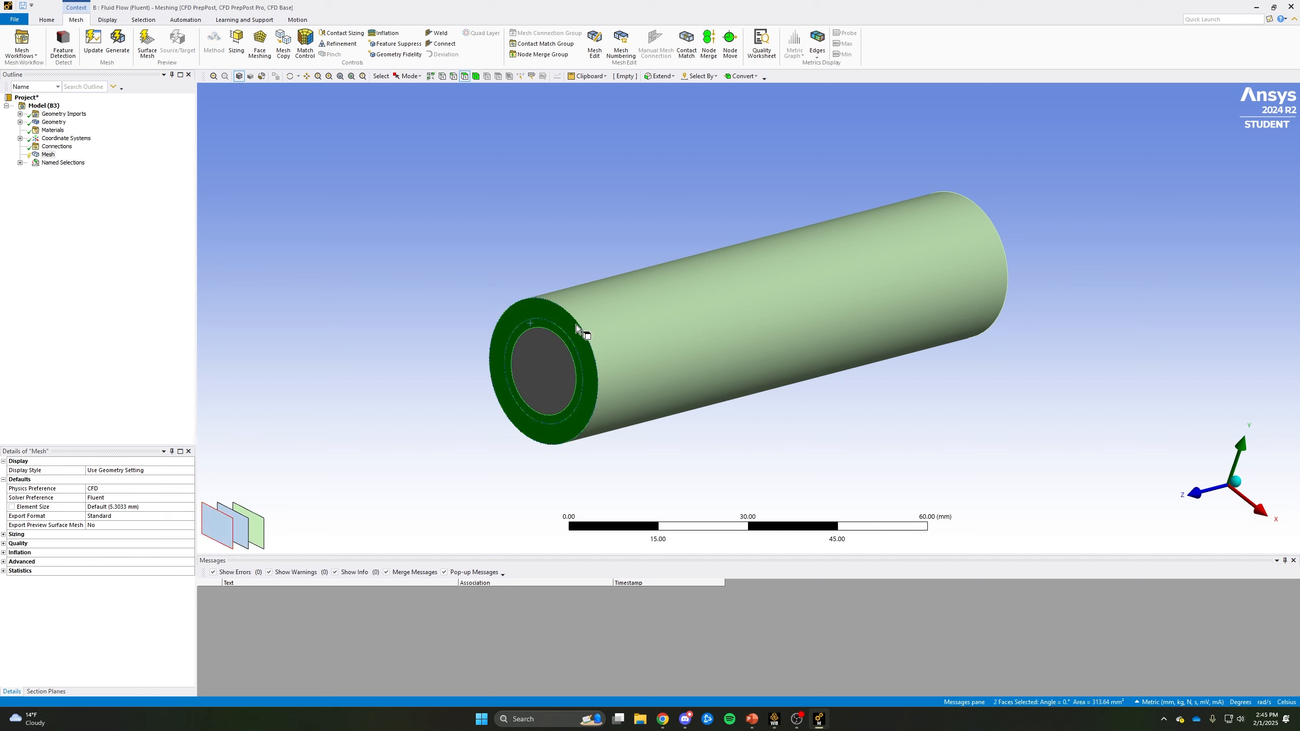
pyautogui.moveTo(1143, 265); pyautogui.dragTo(945, 309, button='middle')
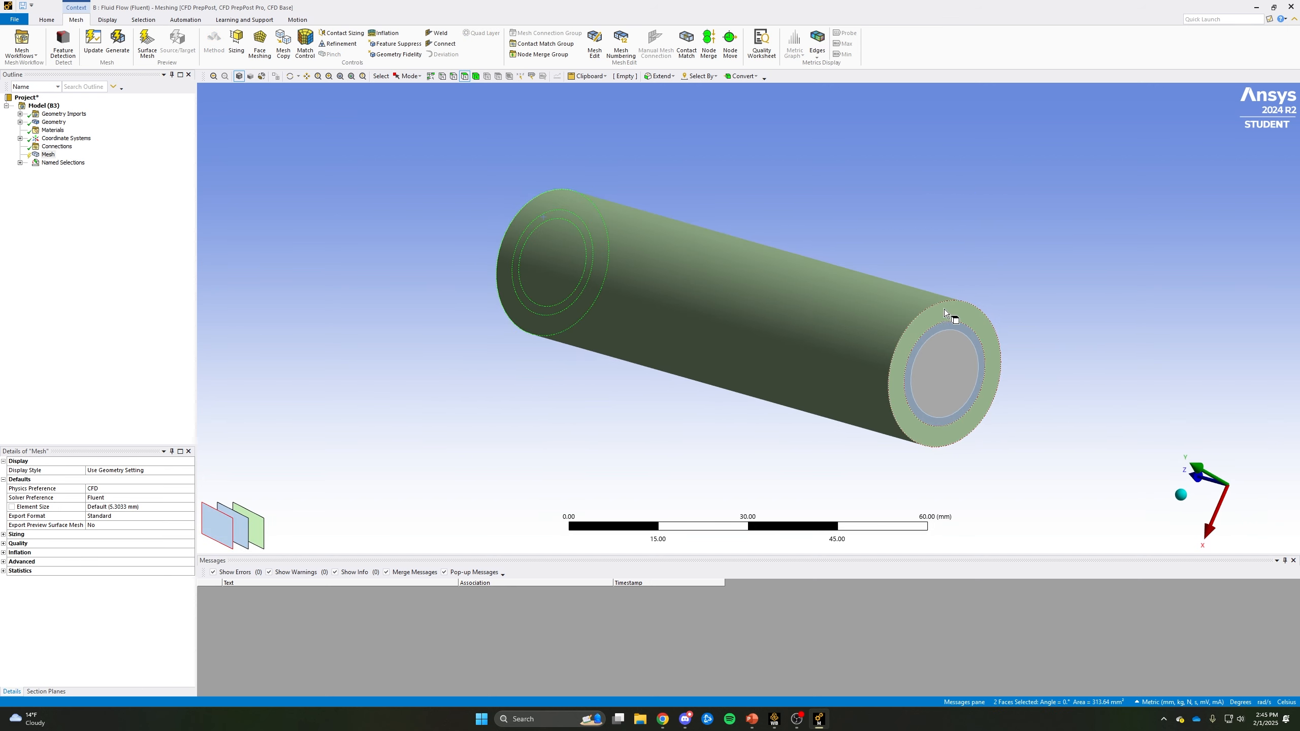
pyautogui.keyDown('ctrl'); pyautogui.click(951, 313); pyautogui.keyUp('ctrl')
pyautogui.keyDown('ctrl'); pyautogui.click(949, 324); pyautogui.keyUp('ctrl')
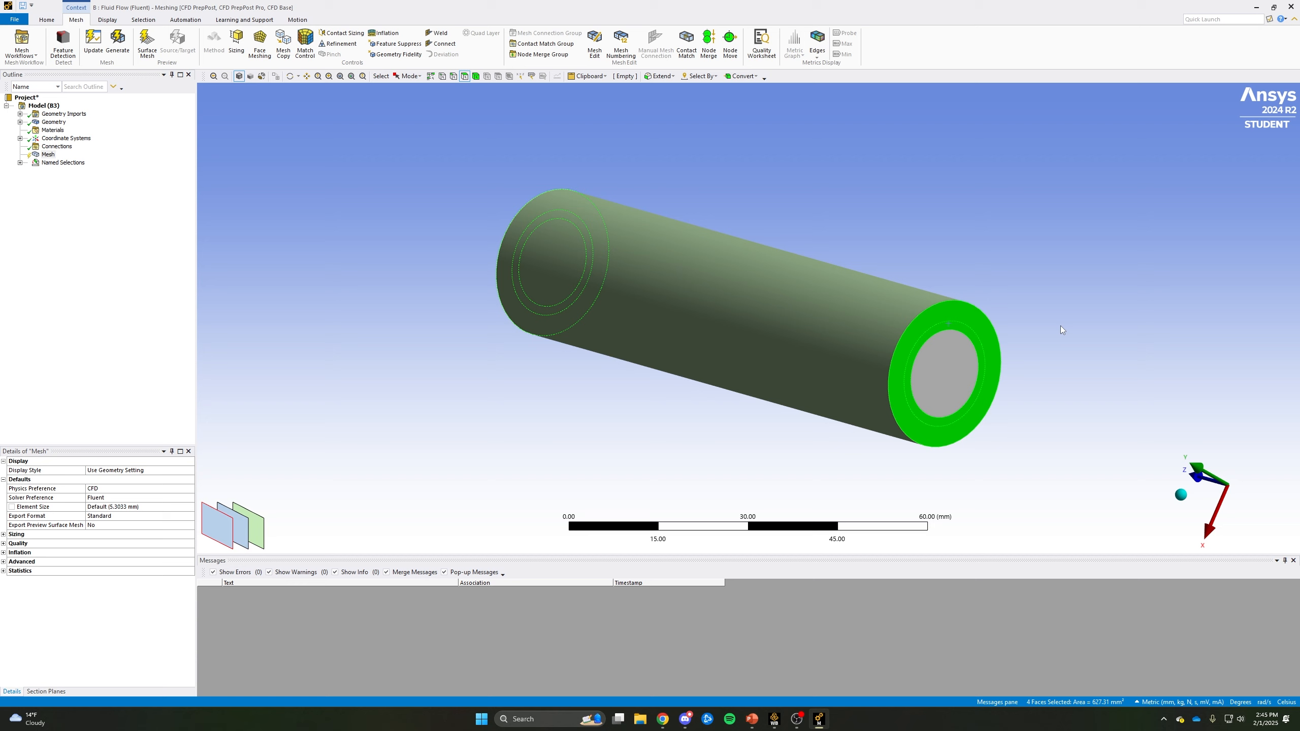
pyautogui.write('n')
pyautogui.write('Sym')
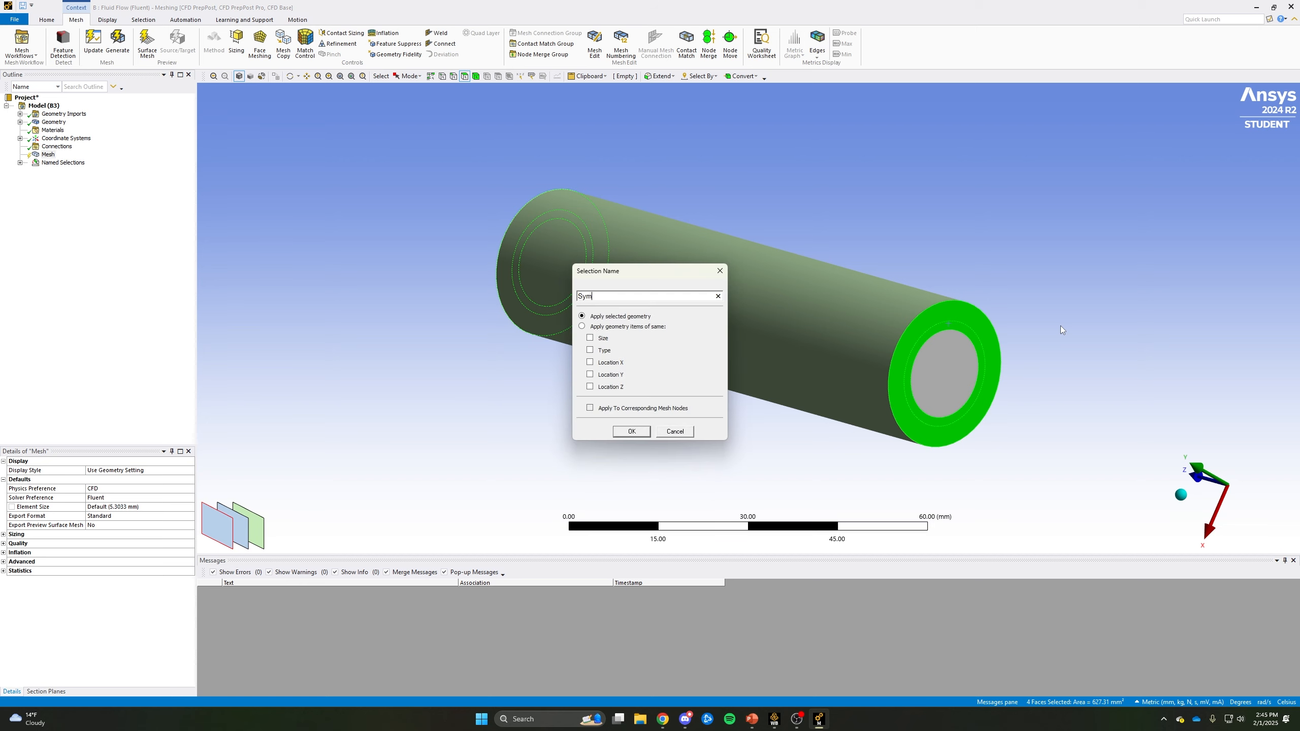
pyautogui.write('metry')
pyautogui.press('Return')
# Hide the outer insulation tube body to expose the pipe beneath it.
pyautogui.moveTo(594, 435); pyautogui.dragTo(537, 437, button='middle')
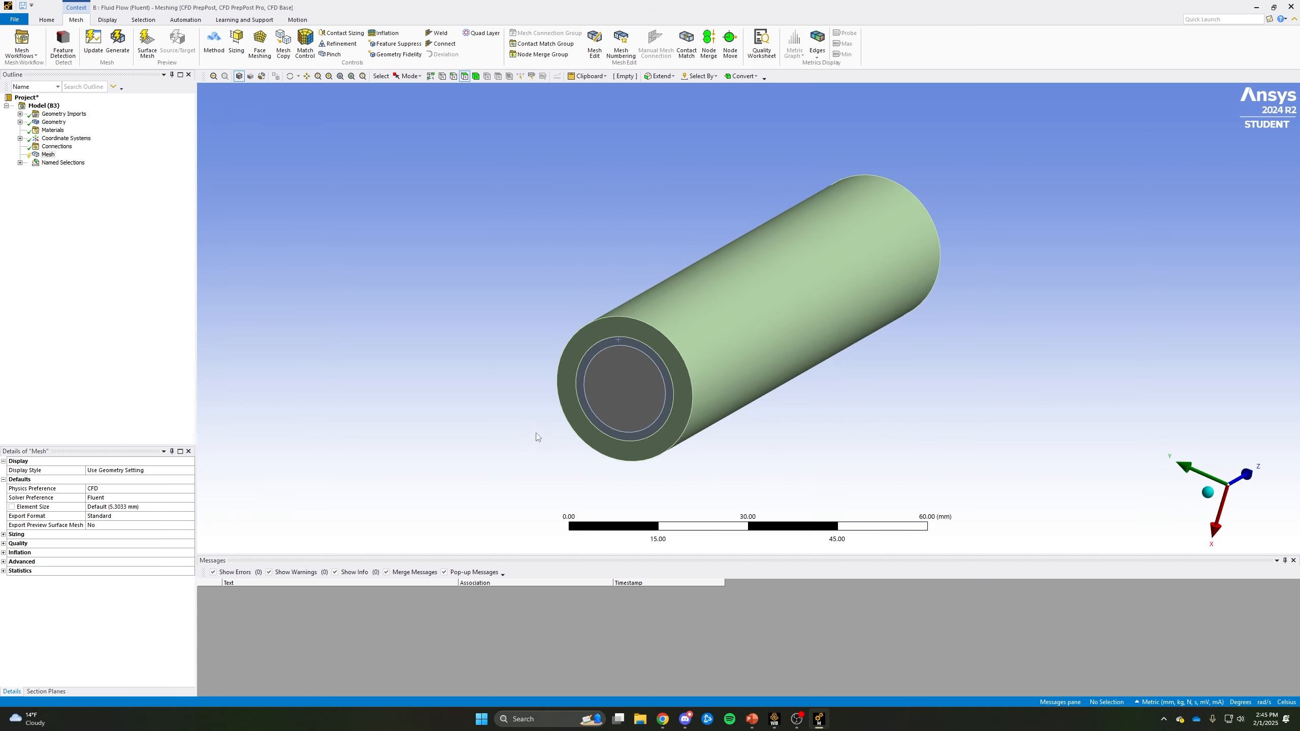
pyautogui.click(692, 333)
pyautogui.rightClick(693, 332)
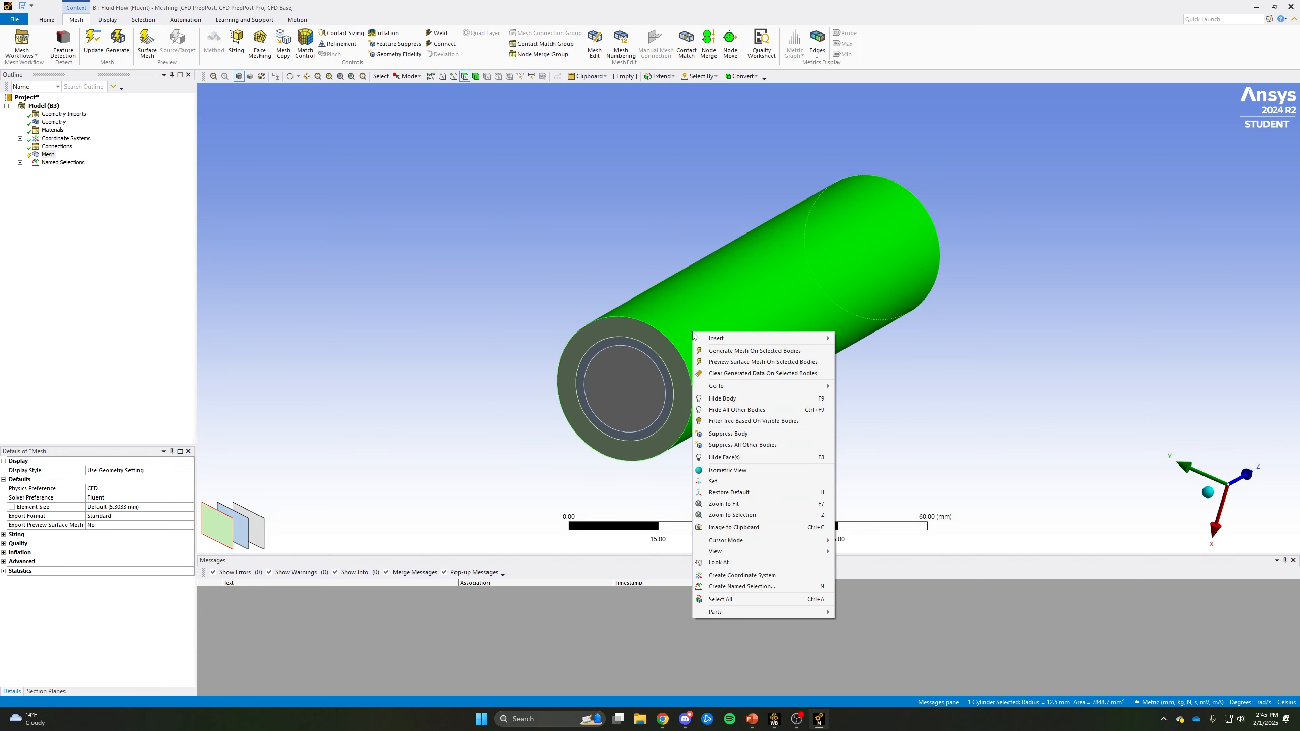
pyautogui.click(726, 399)
# Create a named selection Heated_Wall from the outer cylindrical face of the exposed pipe.
pyautogui.moveTo(734, 401); pyautogui.dragTo(742, 372, button='middle')
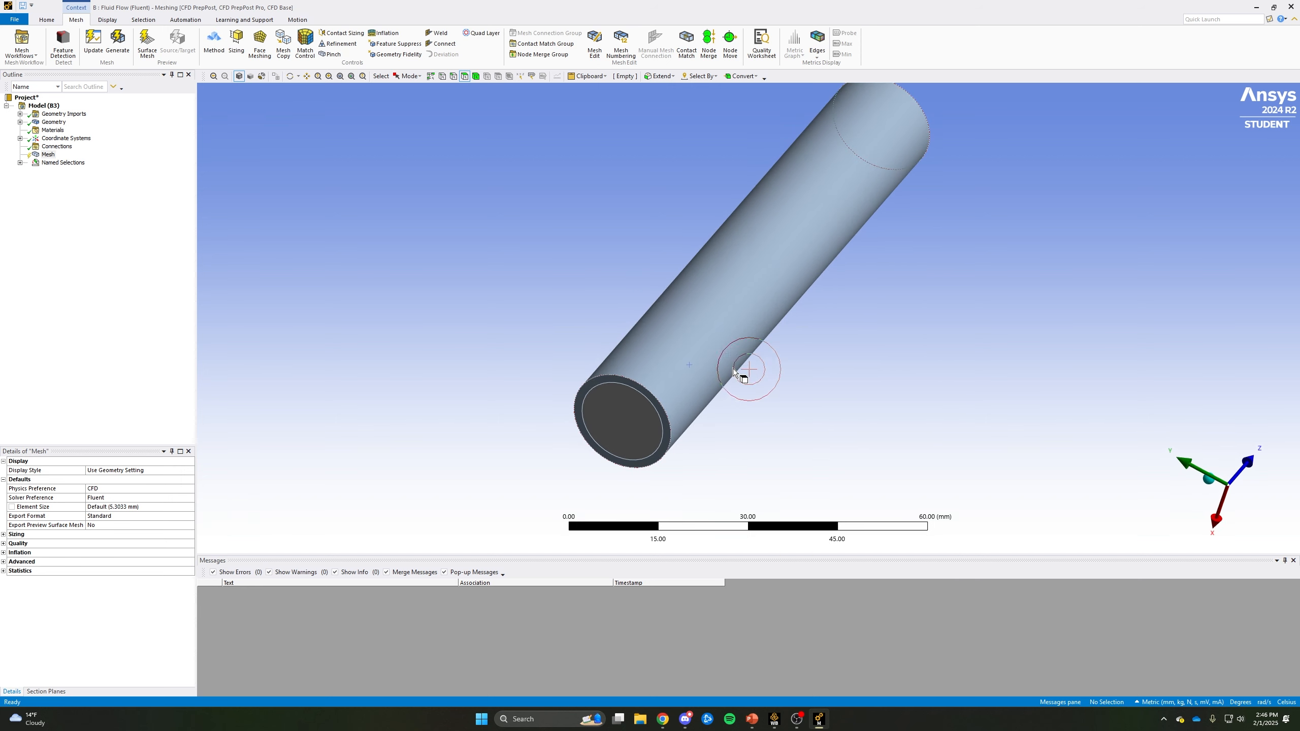
pyautogui.click(725, 307)
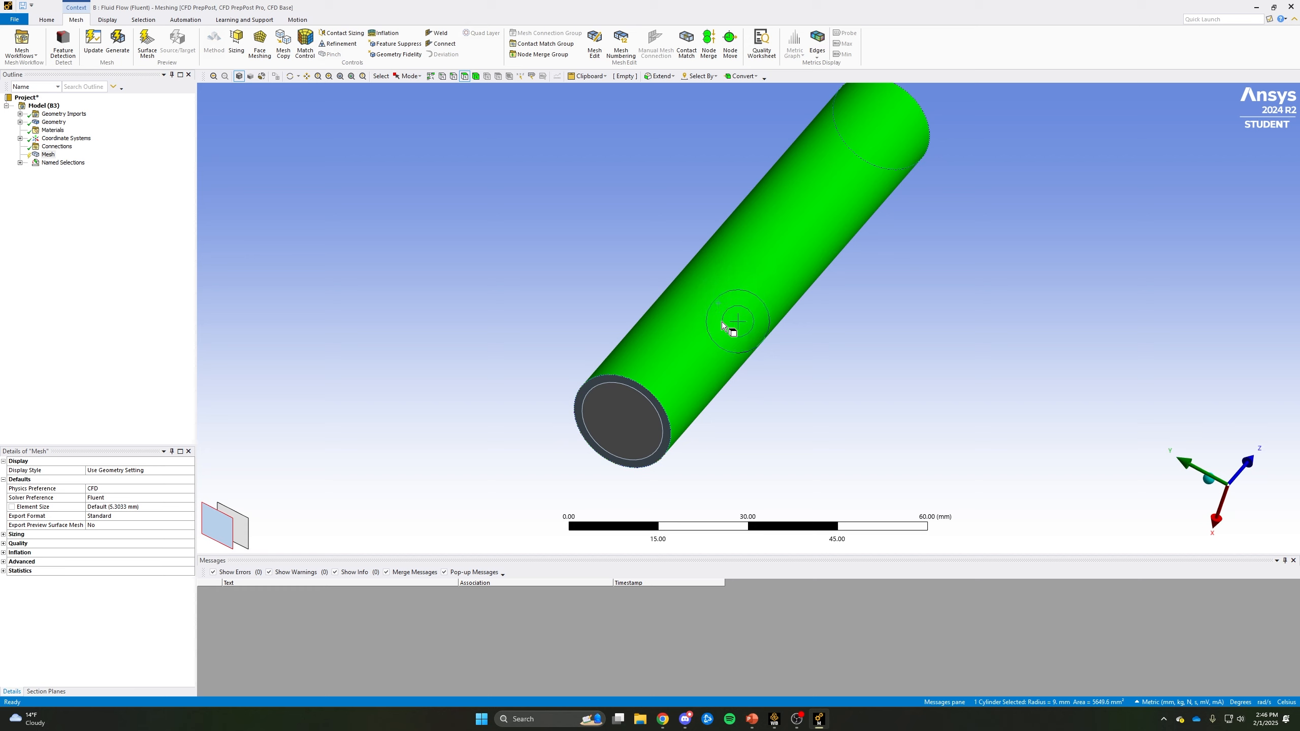
pyautogui.write('n')
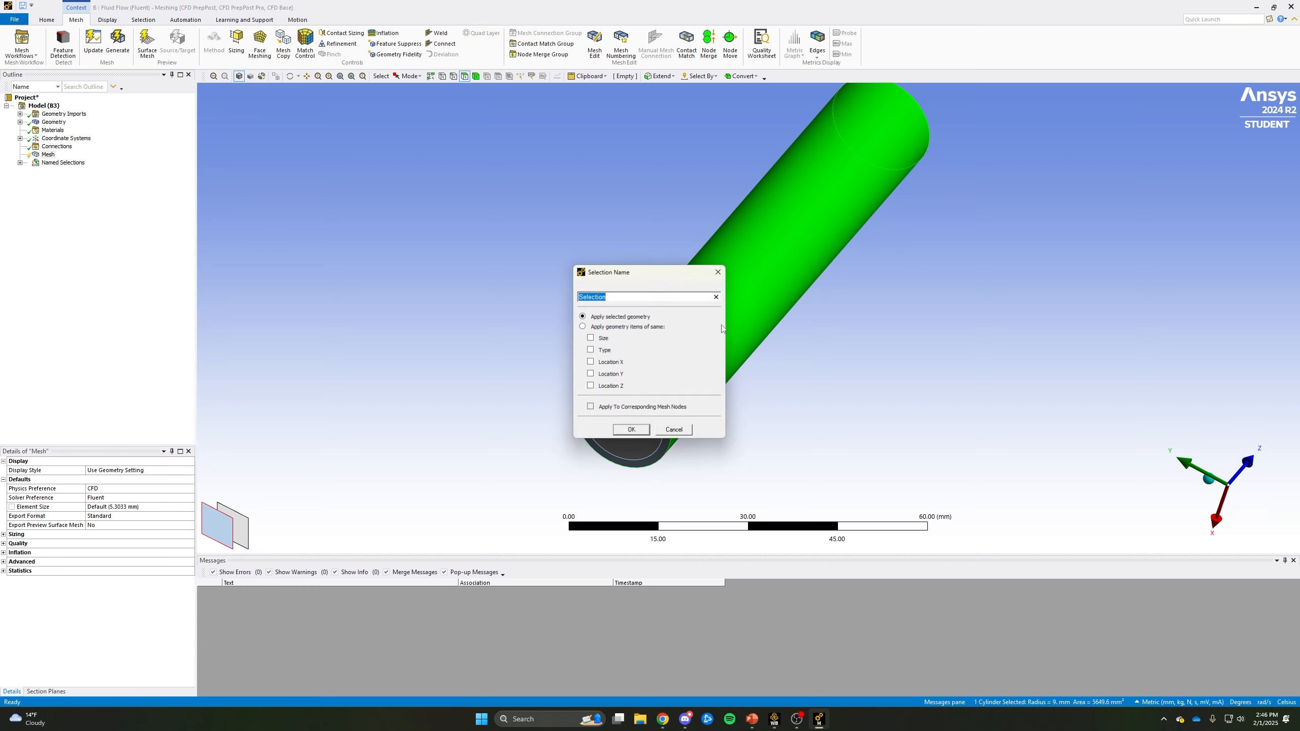
pyautogui.write('Heated_')
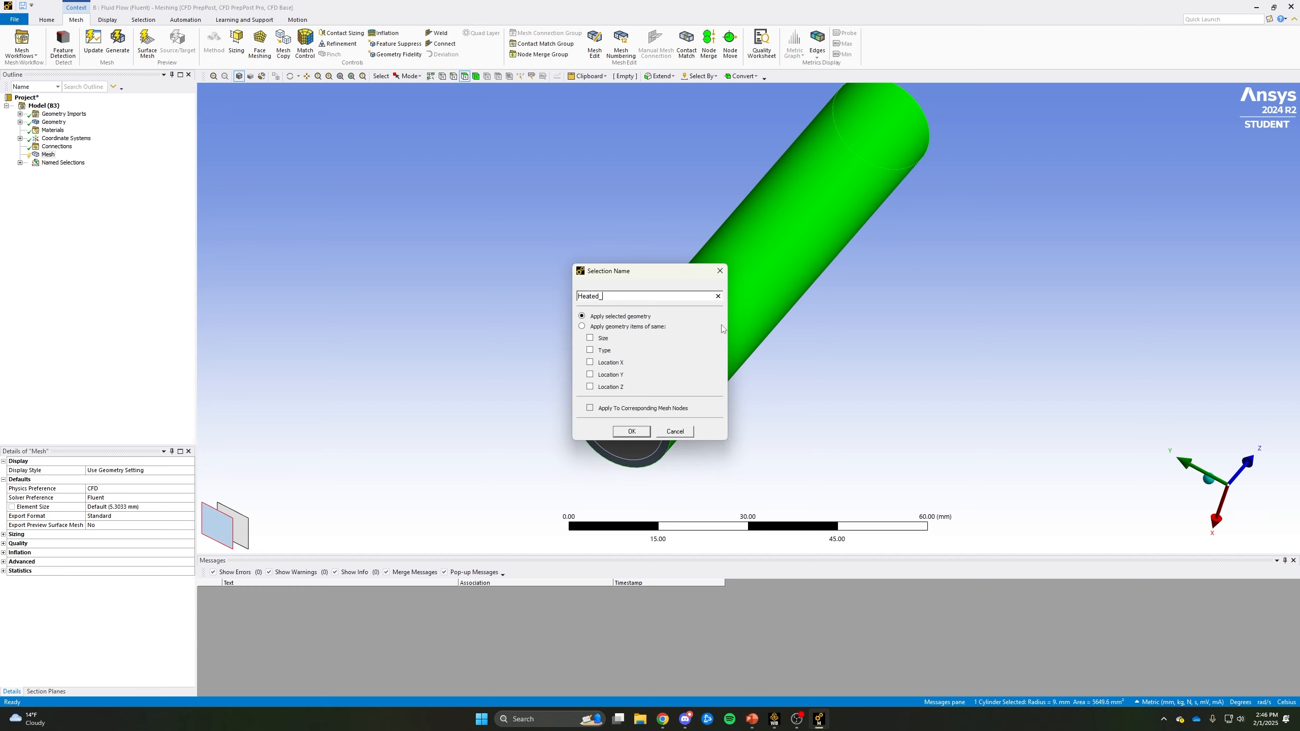
pyautogui.write('Wall')
pyautogui.click(635, 431)
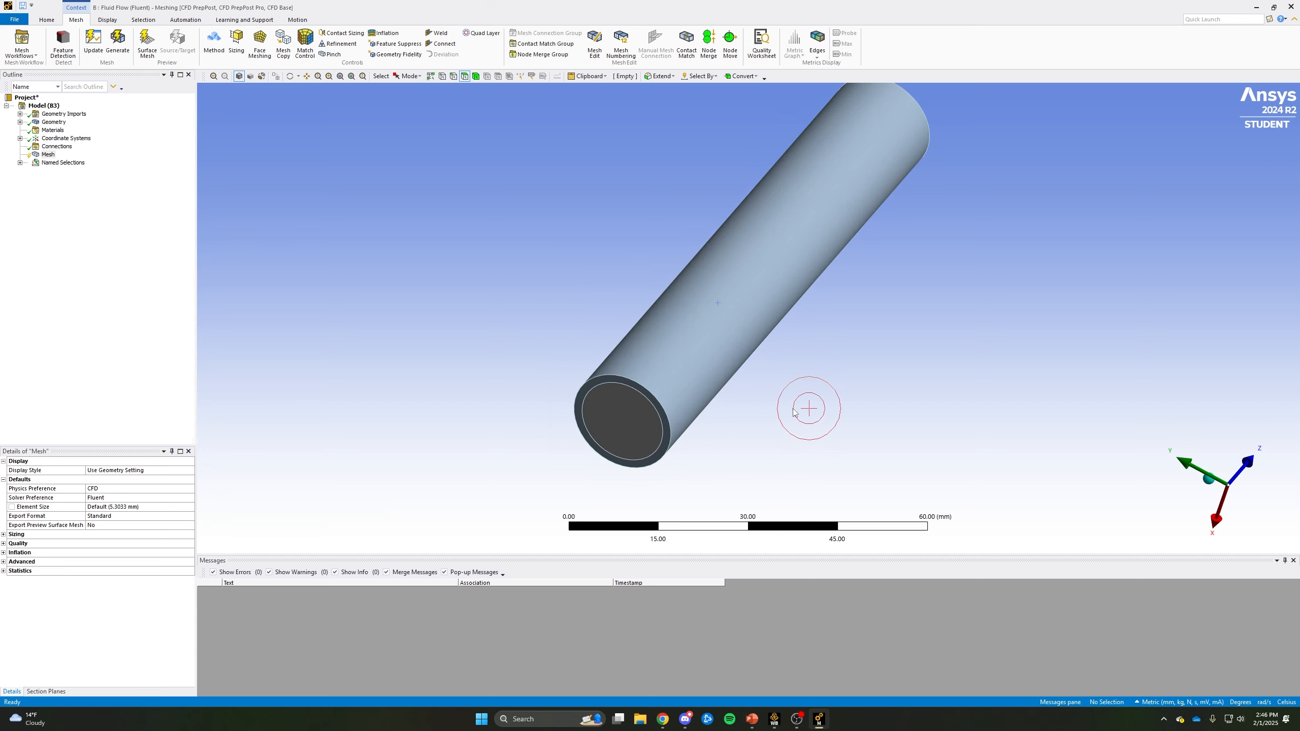
# Hide the pipe body and create a named selection Fluid_Wall from the cylindrical face of the inner fluid body.
pyautogui.click(701, 323)
pyautogui.press('F9')
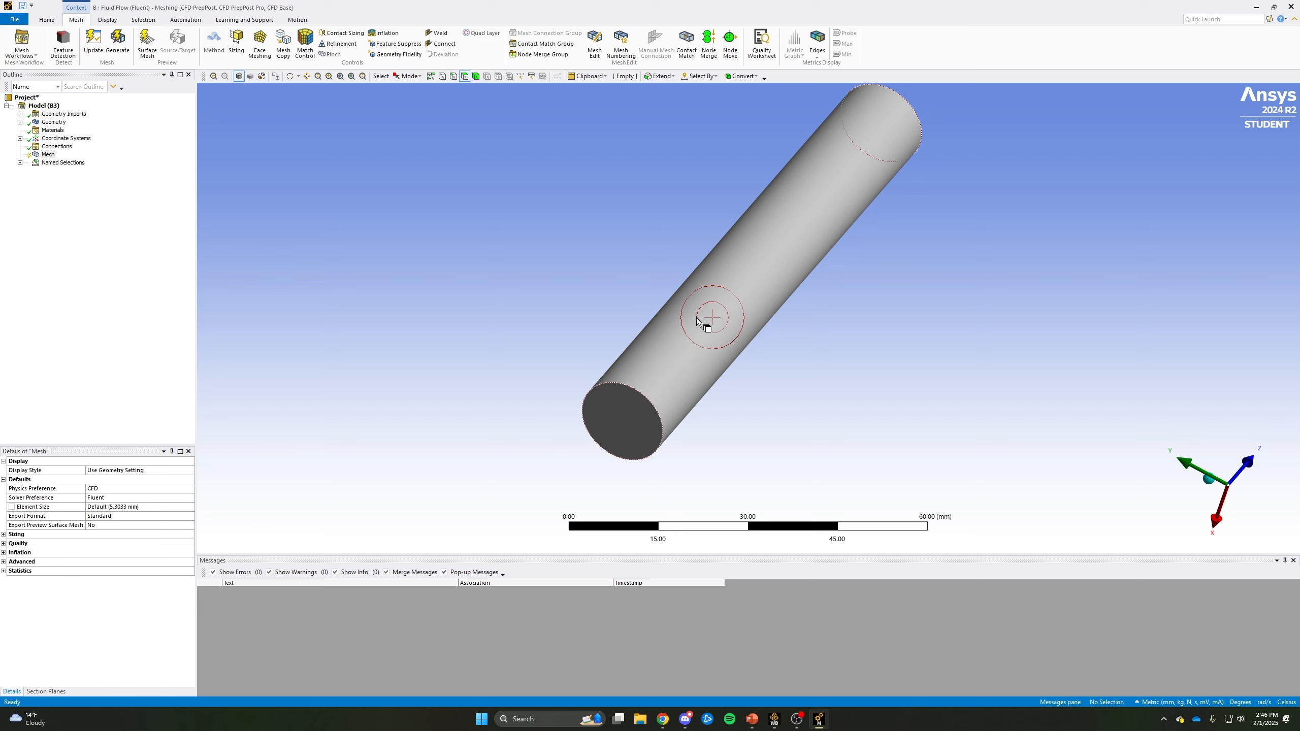
pyautogui.click(677, 372)
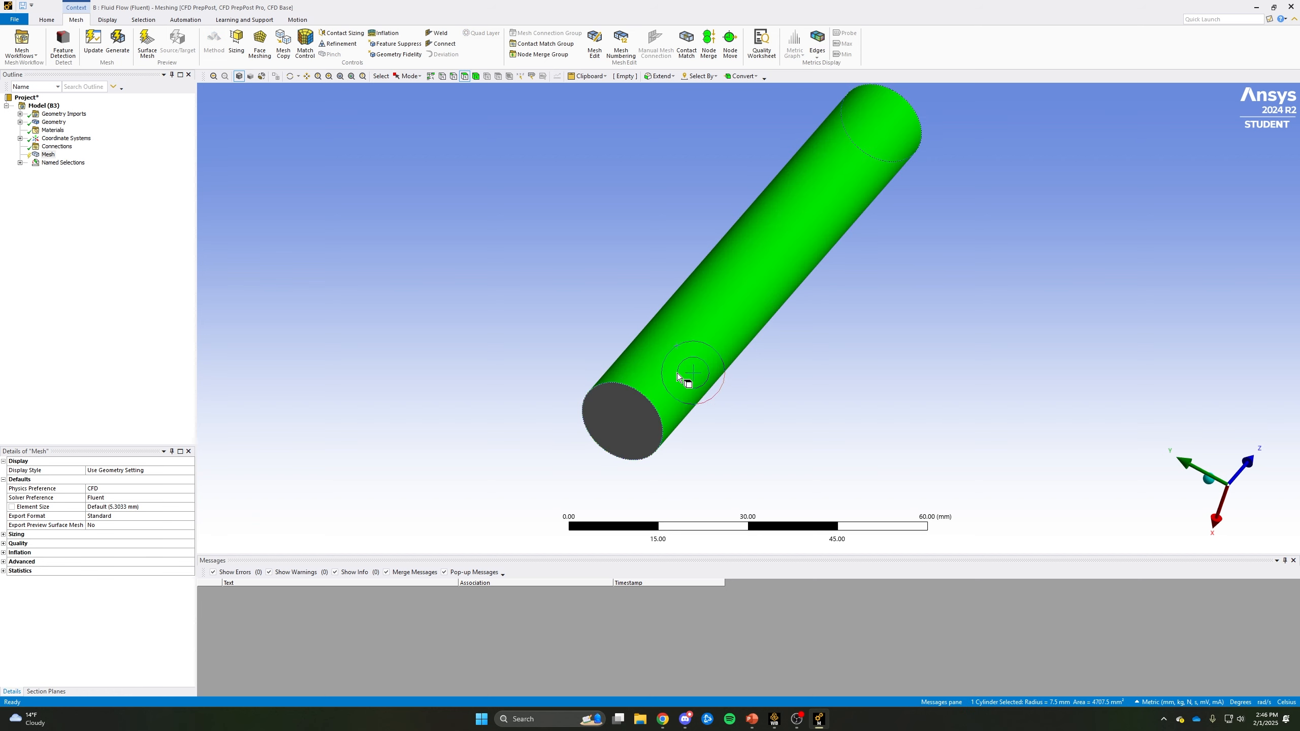
pyautogui.write('nFl')
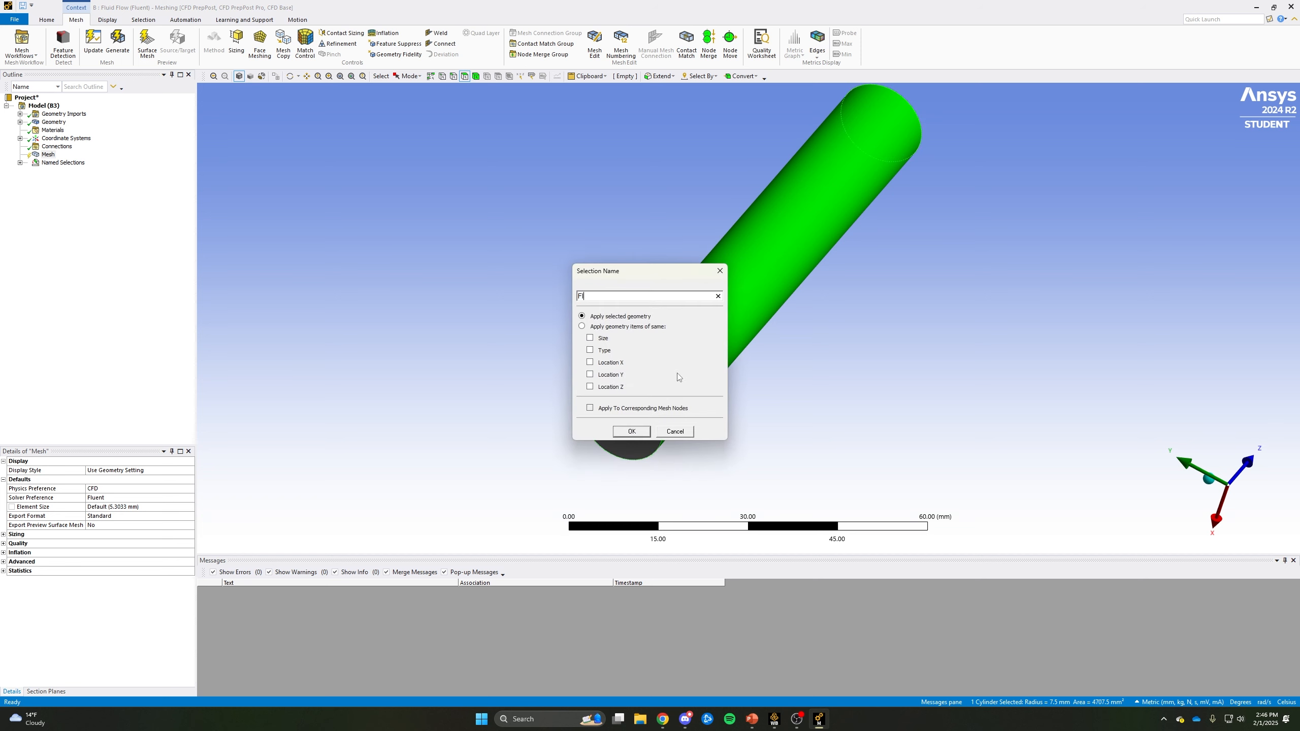
pyautogui.write('uid_Wall')
pyautogui.press('Return')
pyautogui.click(610, 270)
# Show all hidden bodies so the pipe and insulation tube are displayed again.
pyautogui.moveTo(519, 287); pyautogui.dragTo(471, 174, button='middle')
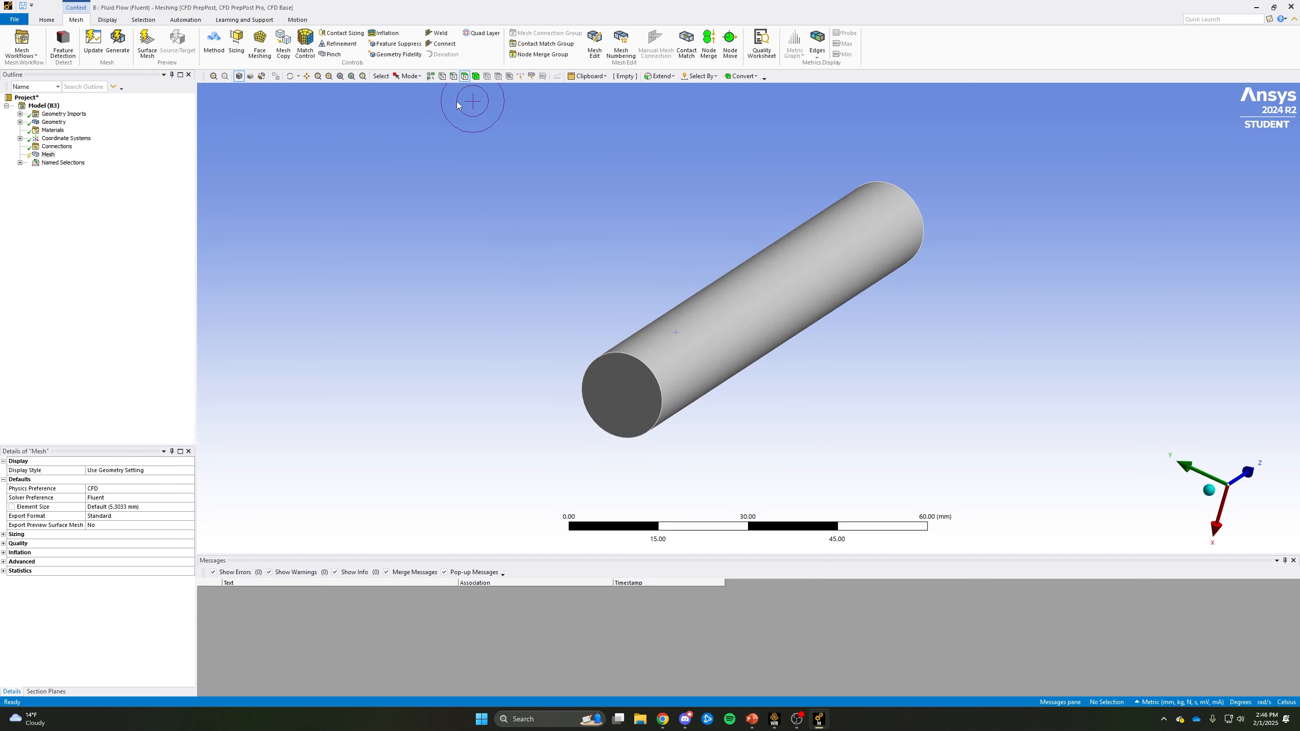
pyautogui.rightClick(486, 195)
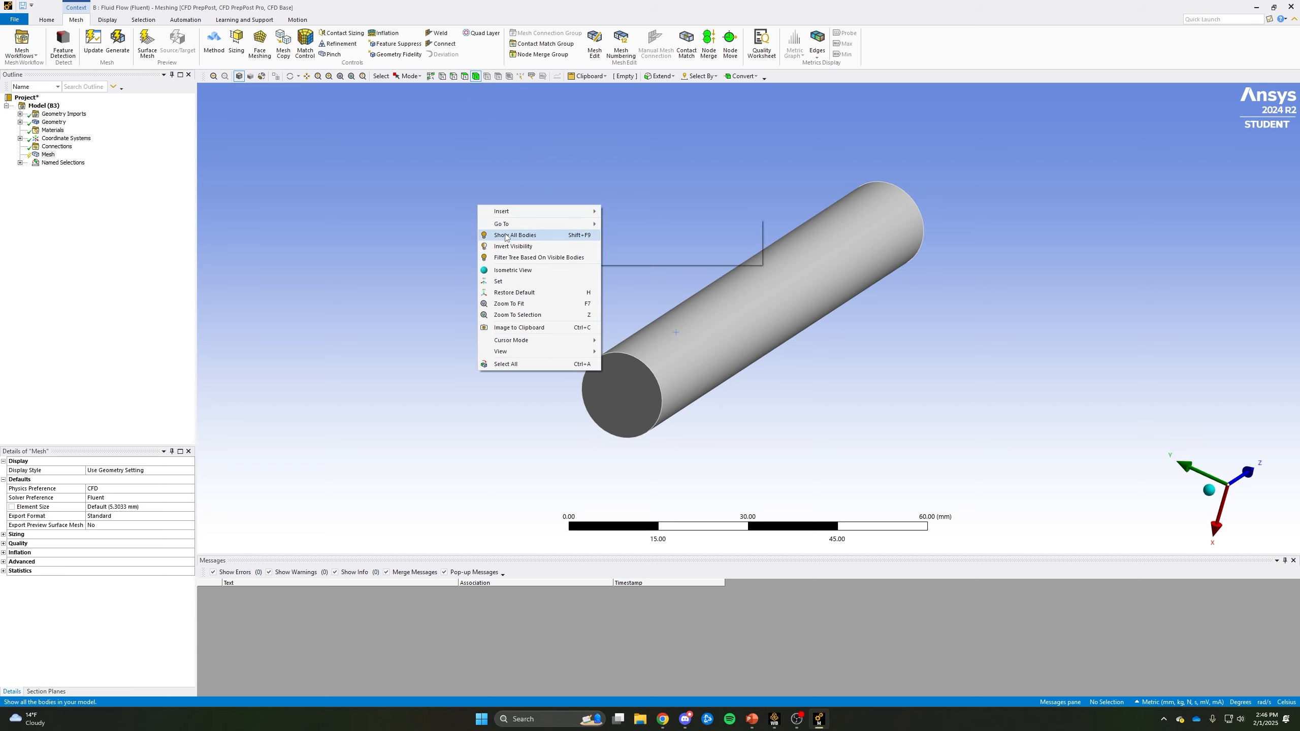
pyautogui.click(508, 236)
pyautogui.moveTo(553, 271); pyautogui.dragTo(486, 313, button='middle')
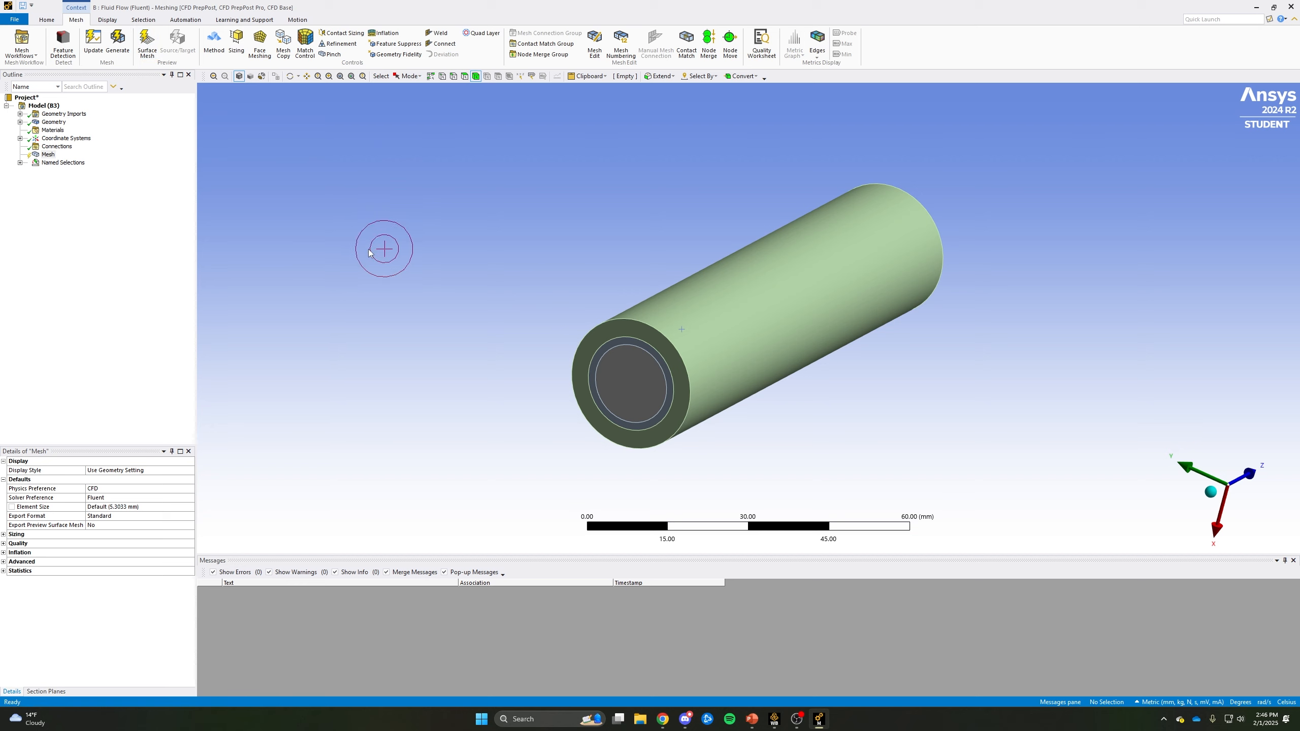
# Set the global mesh element size to 1 mm and the sizing growth rate to 1.05.
pyautogui.click(49, 154)
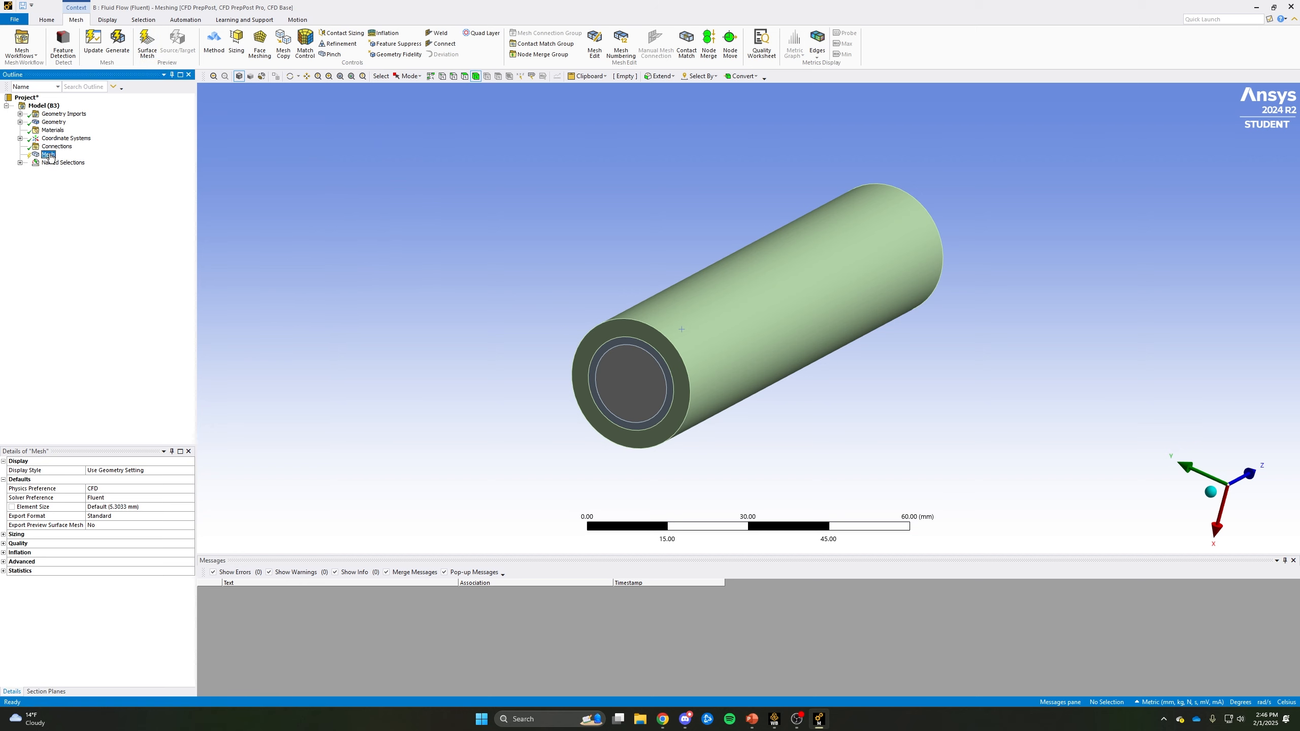
pyautogui.click(105, 508)
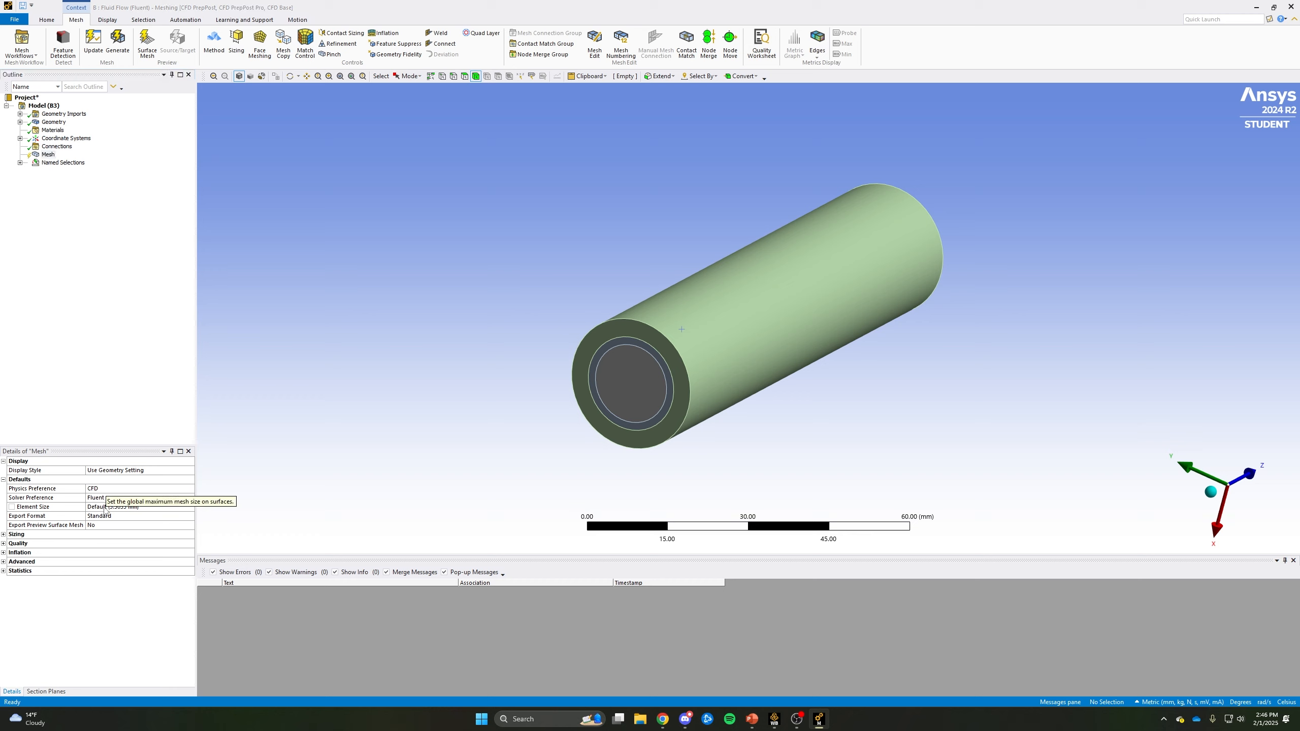
pyautogui.click(134, 507)
pyautogui.write('1')
pyautogui.press('Return')
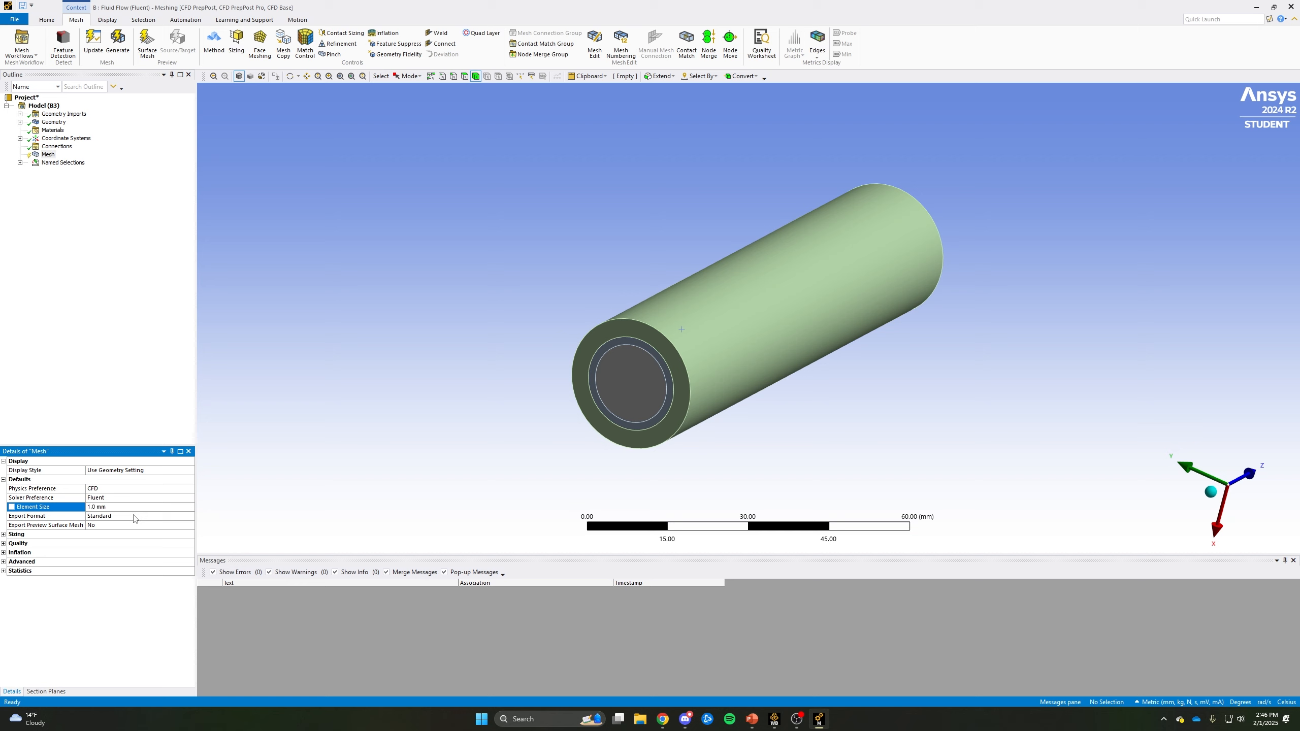
pyautogui.click(3, 535)
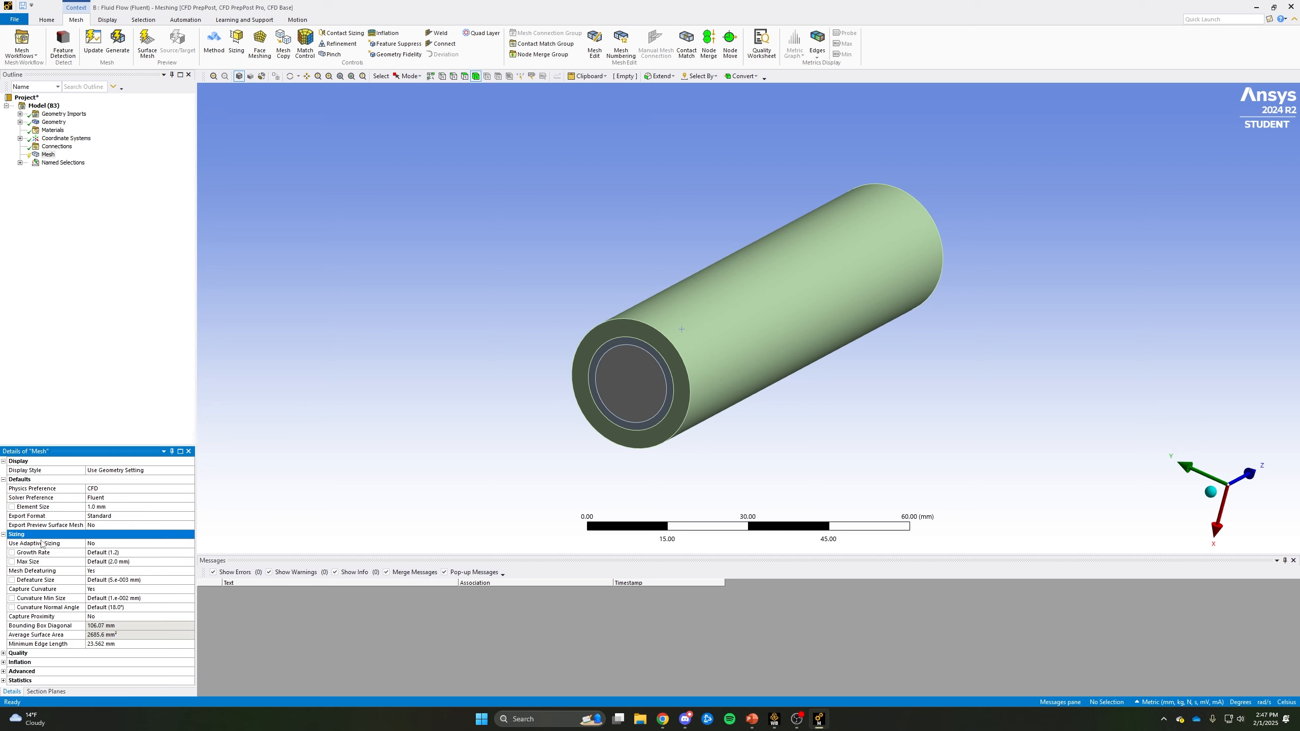
pyautogui.click(109, 554)
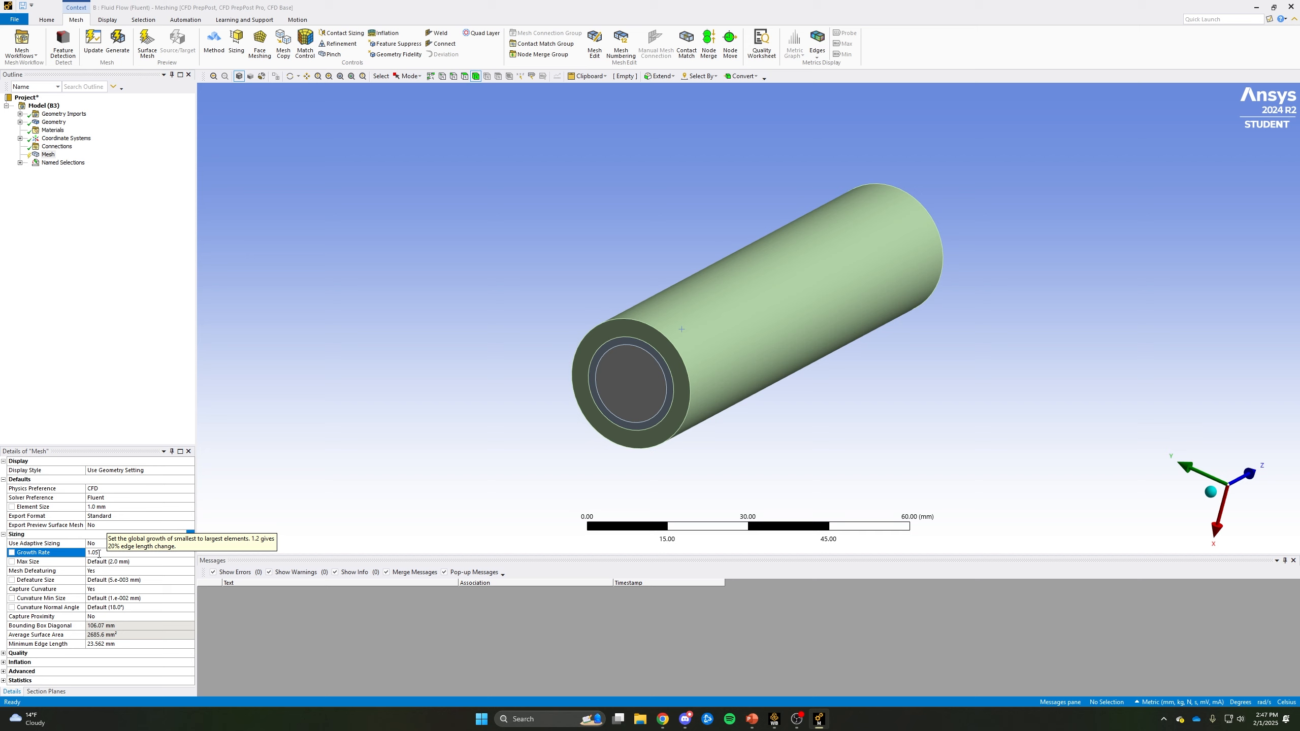
# Add a mesh method scoped to the inner fluid cylinder body and set it to Sweep.
pyautogui.click(48, 155)
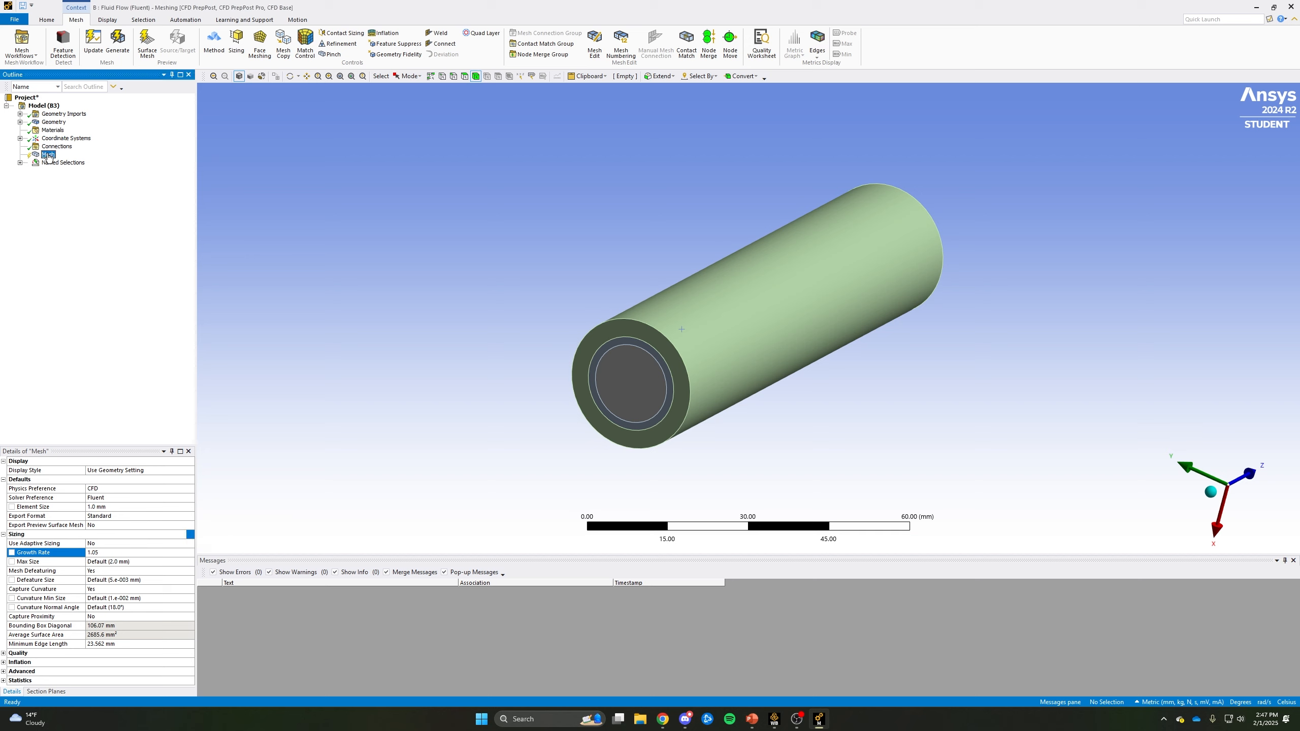
pyautogui.rightClick(48, 157)
pyautogui.moveTo(72, 160)
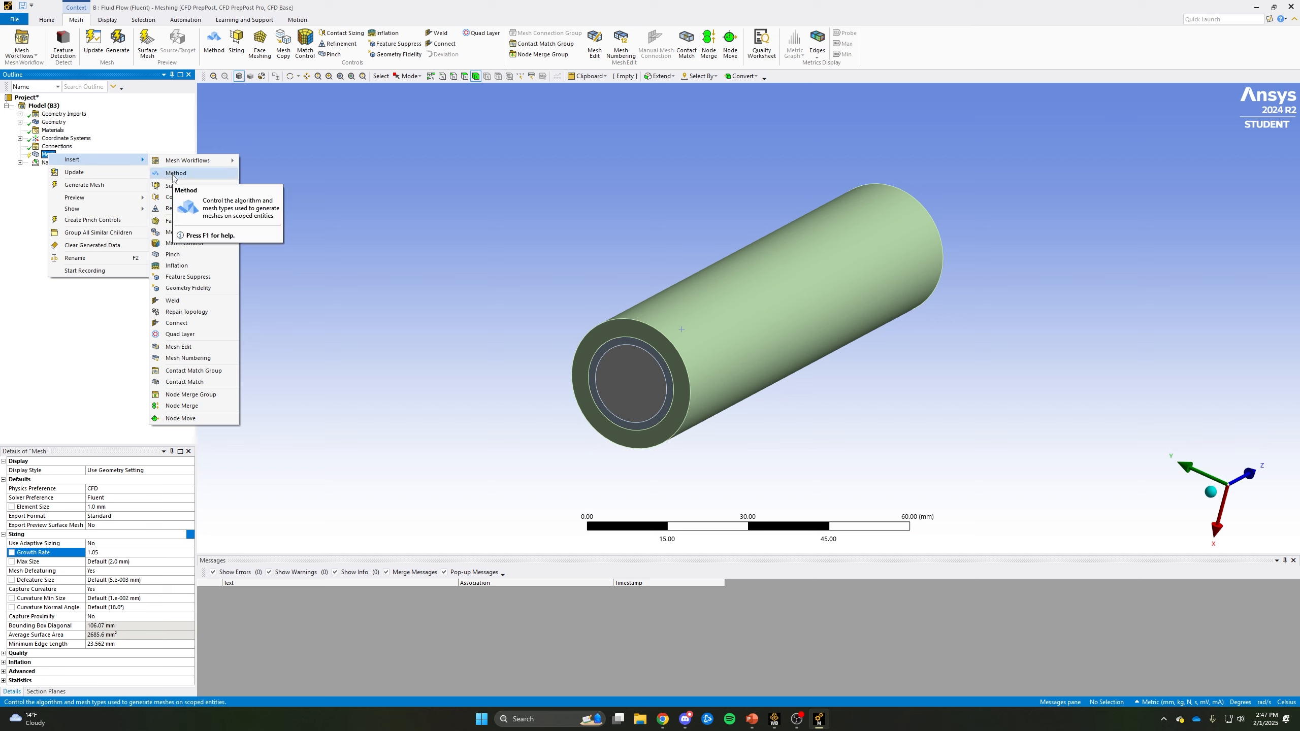
pyautogui.click(174, 176)
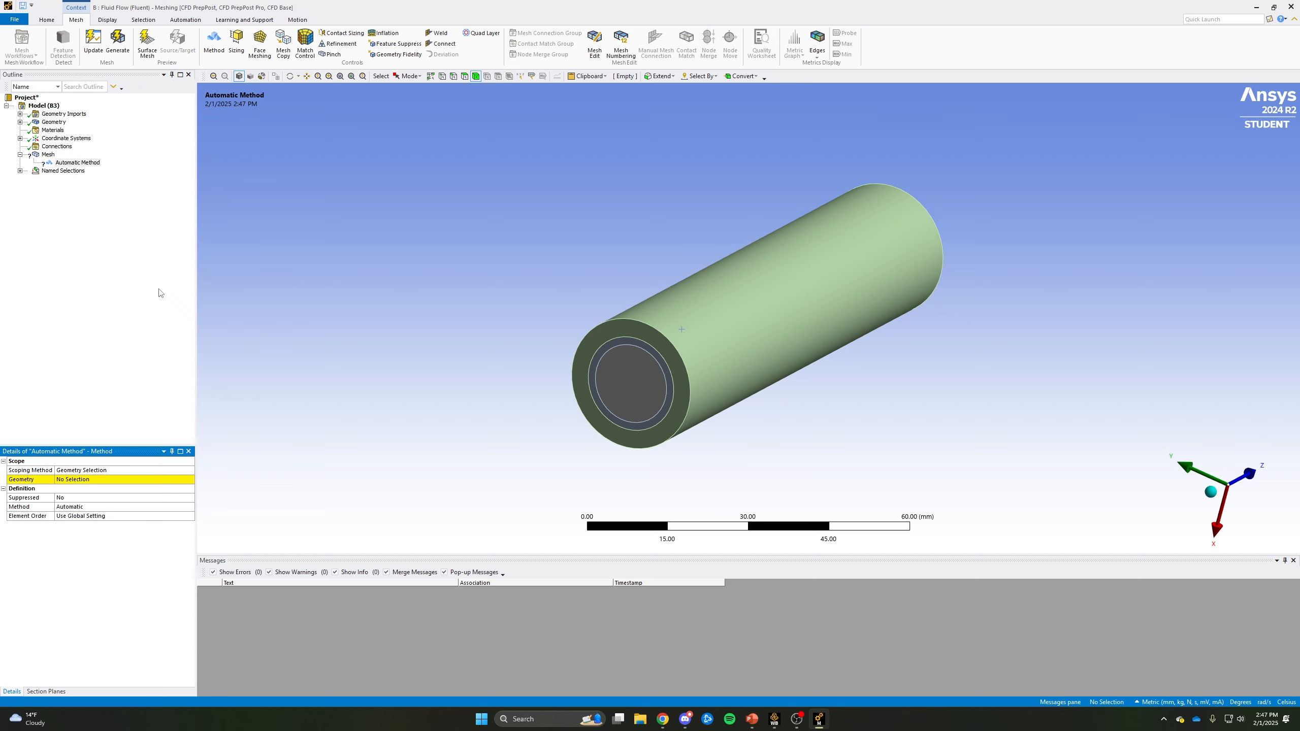
pyautogui.click(93, 481)
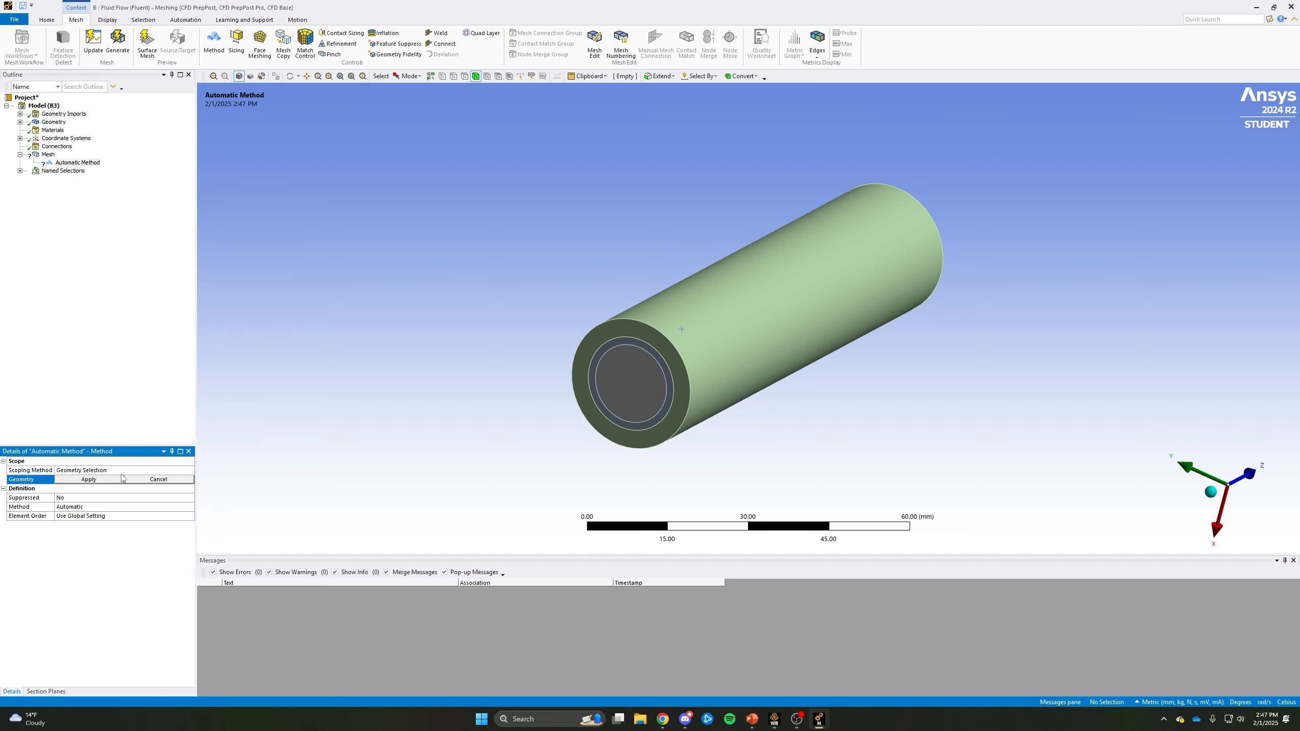
pyautogui.click(624, 390)
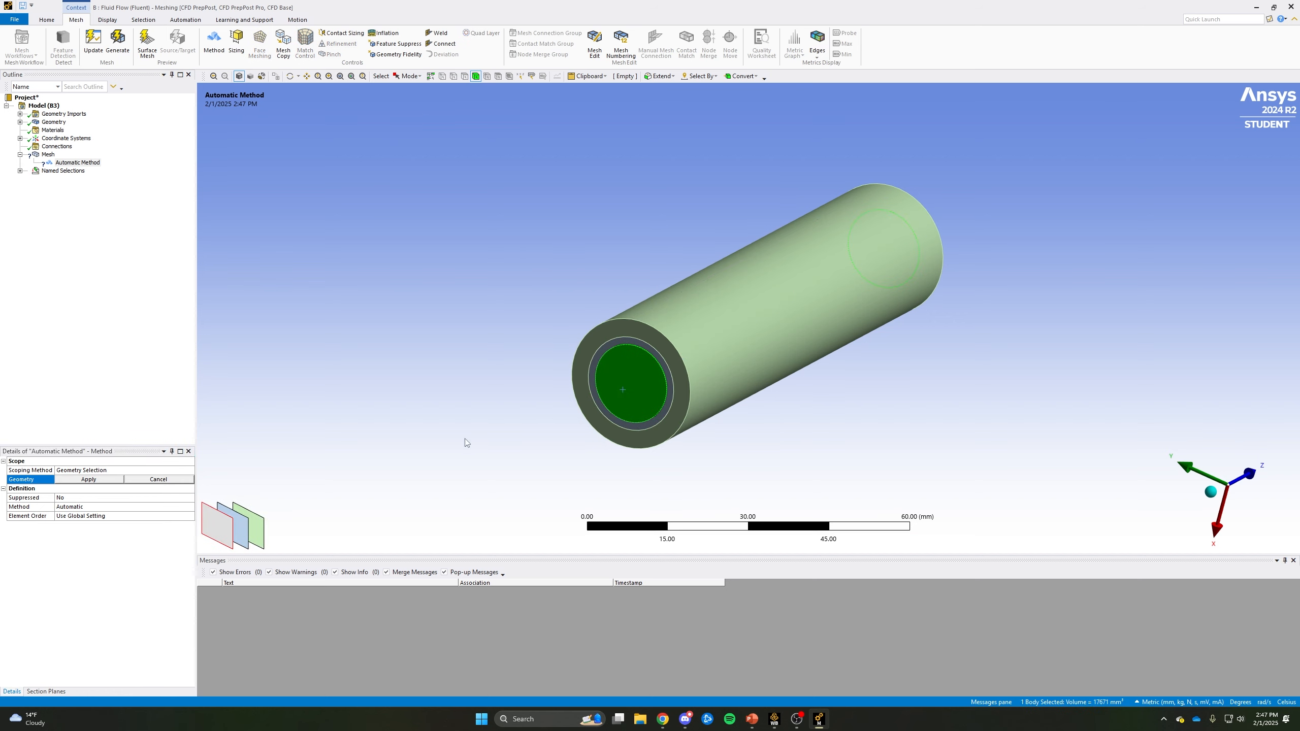
pyautogui.click(89, 480)
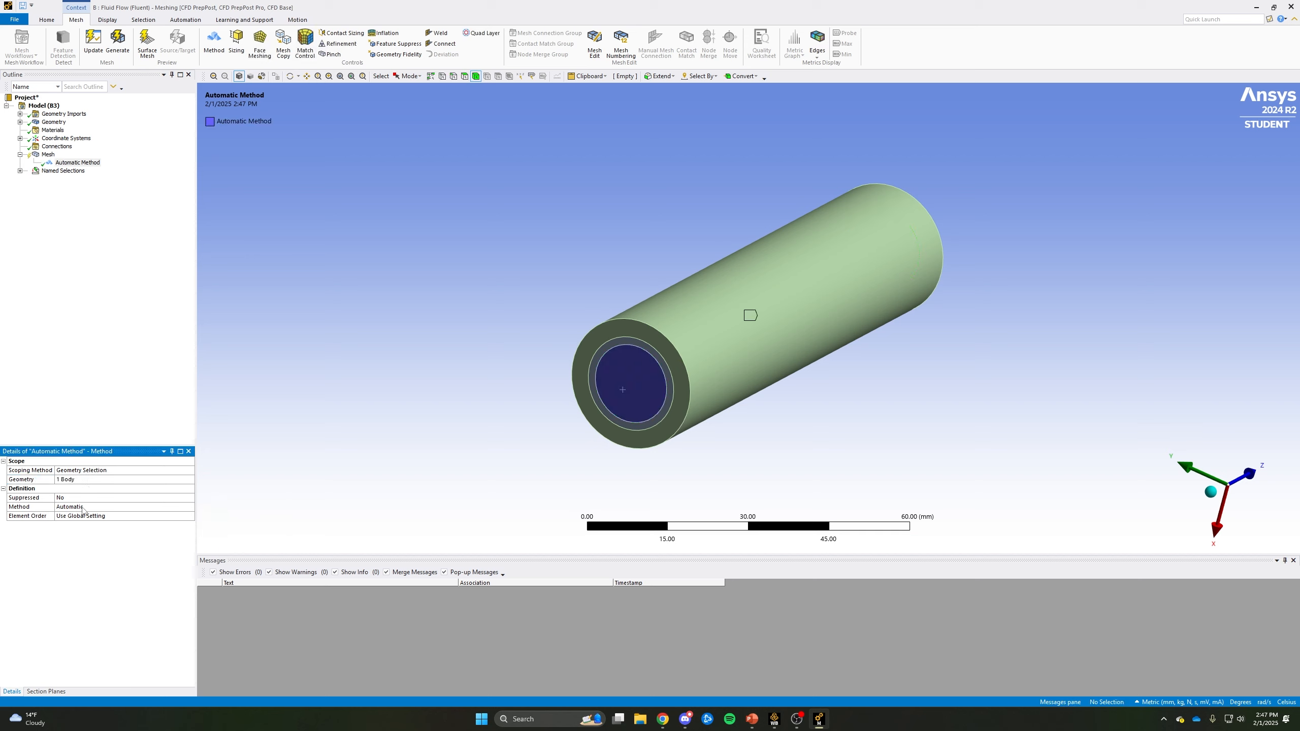
pyautogui.click(106, 507)
pyautogui.click(189, 507)
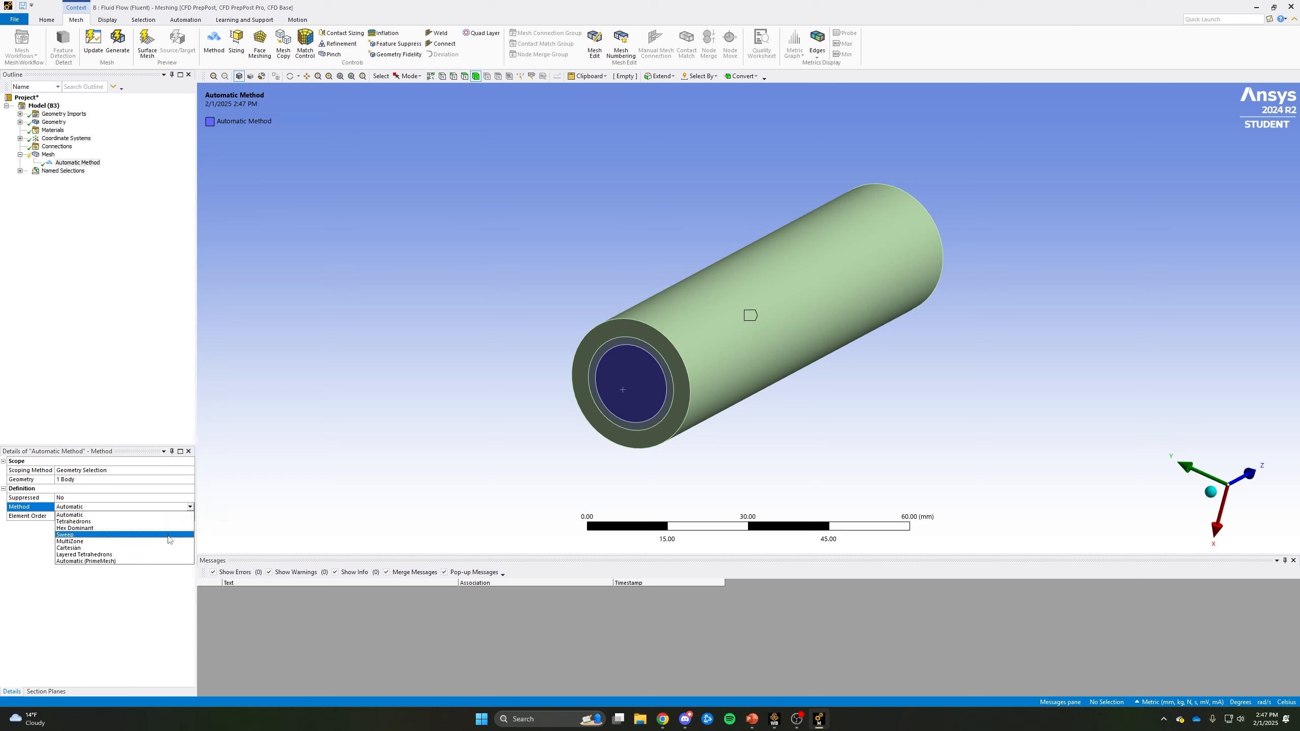
pyautogui.click(168, 536)
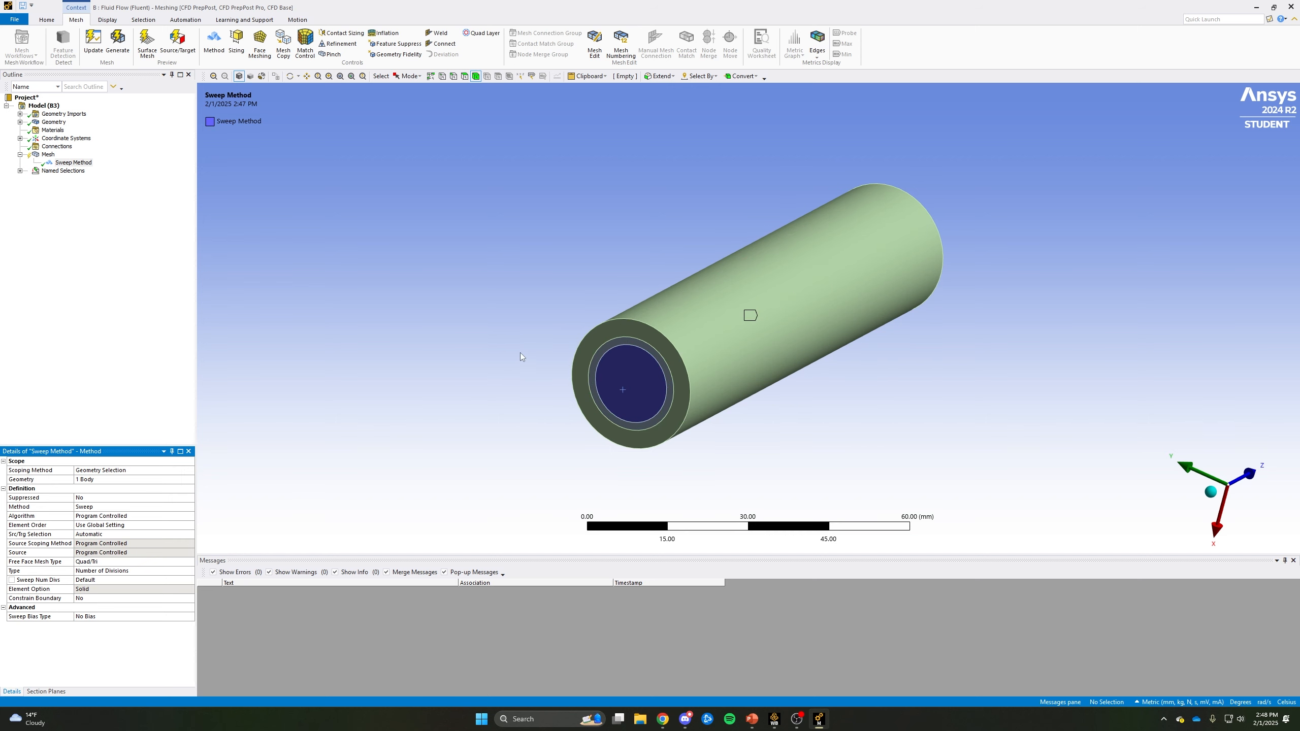
# Set the sweep to Manual Source and Target, using the fluid cylinder's +Z end face as source and its opposite end face as target.
pyautogui.moveTo(520, 353); pyautogui.dragTo(510, 363, button='middle')
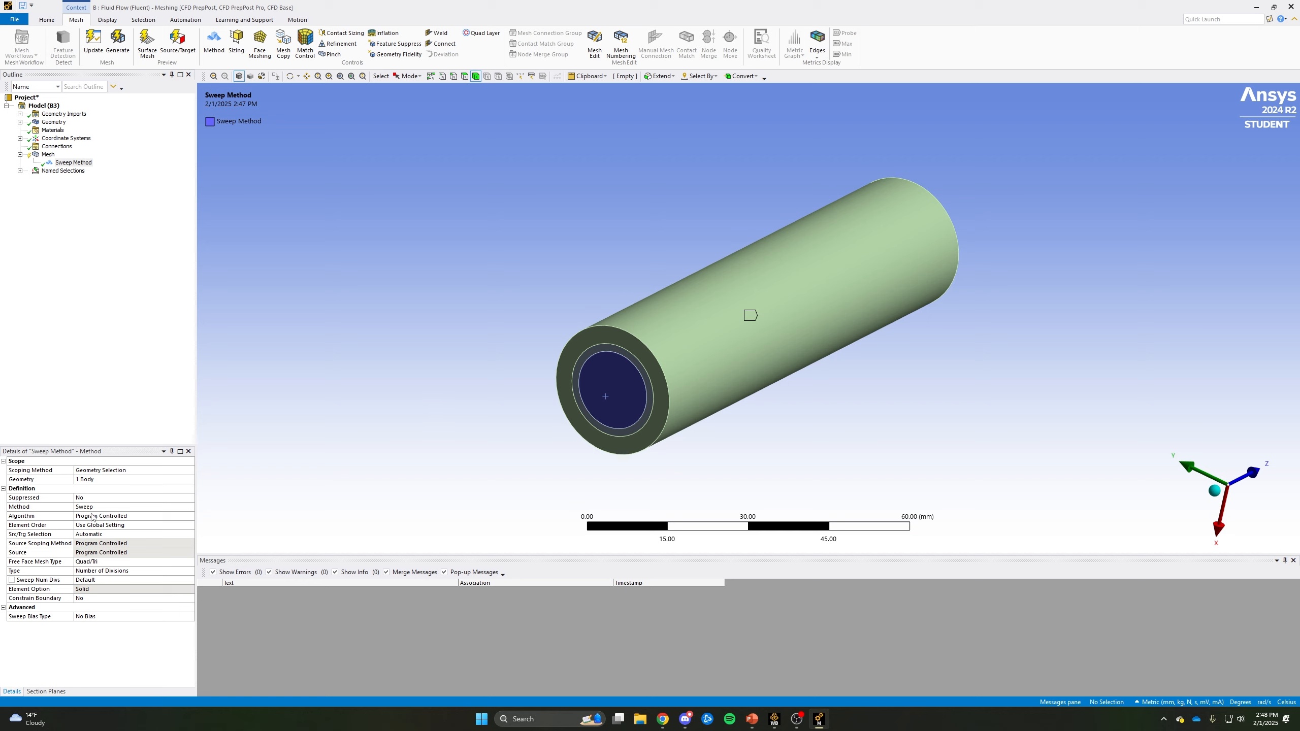
pyautogui.click(111, 534)
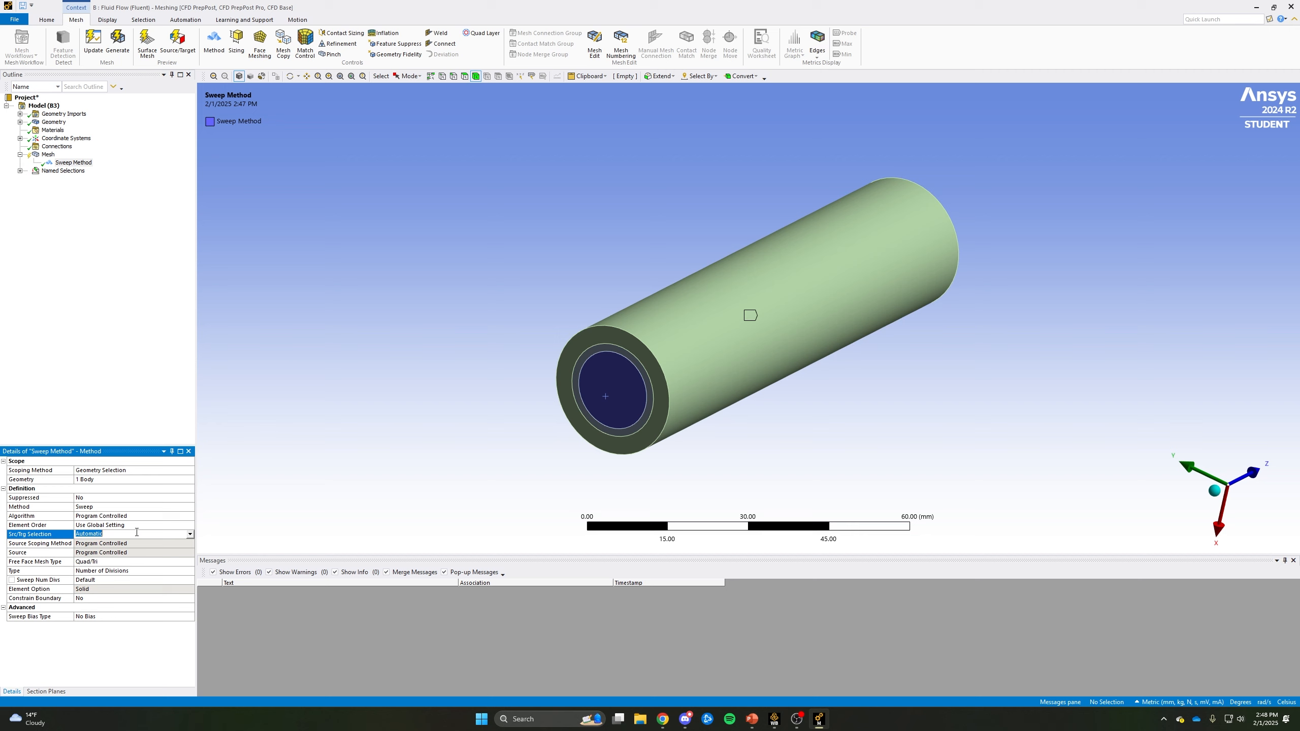
pyautogui.click(190, 535)
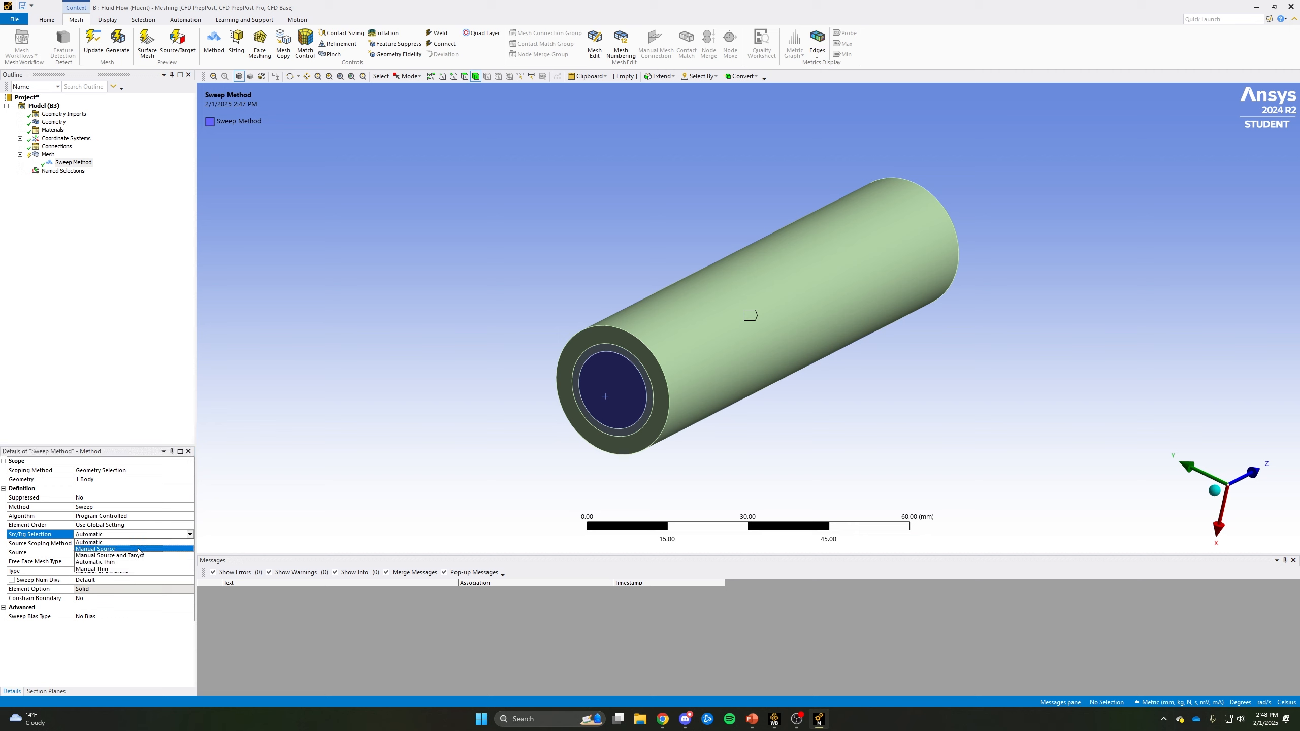
pyautogui.click(139, 556)
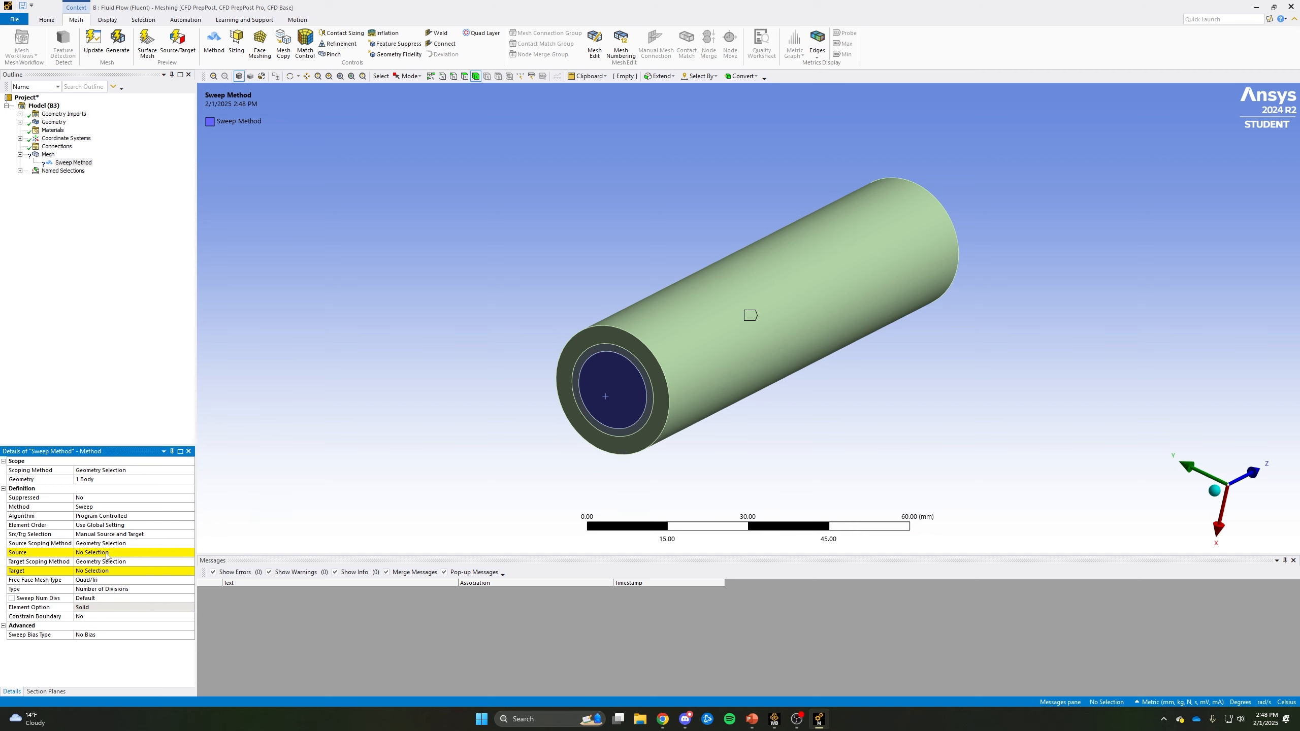
pyautogui.click(108, 553)
pyautogui.moveTo(930, 384); pyautogui.dragTo(761, 360, button='middle')
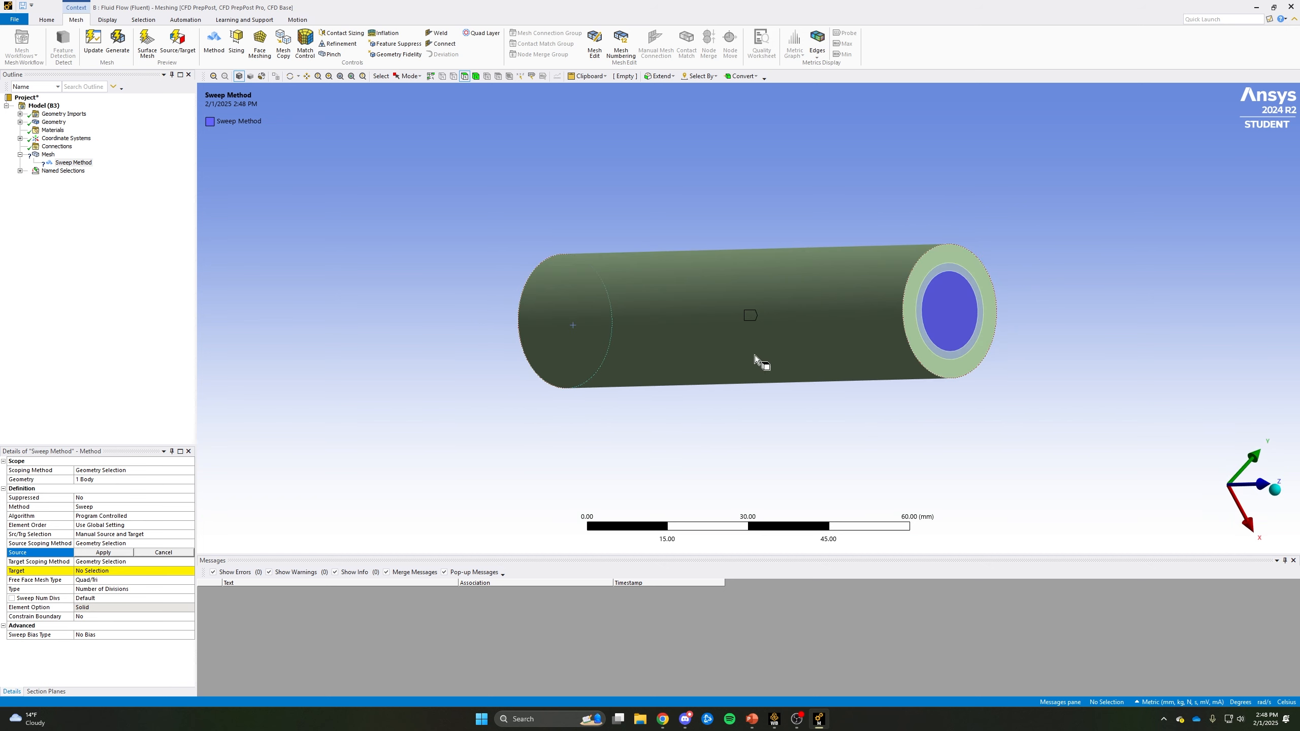
pyautogui.click(951, 310)
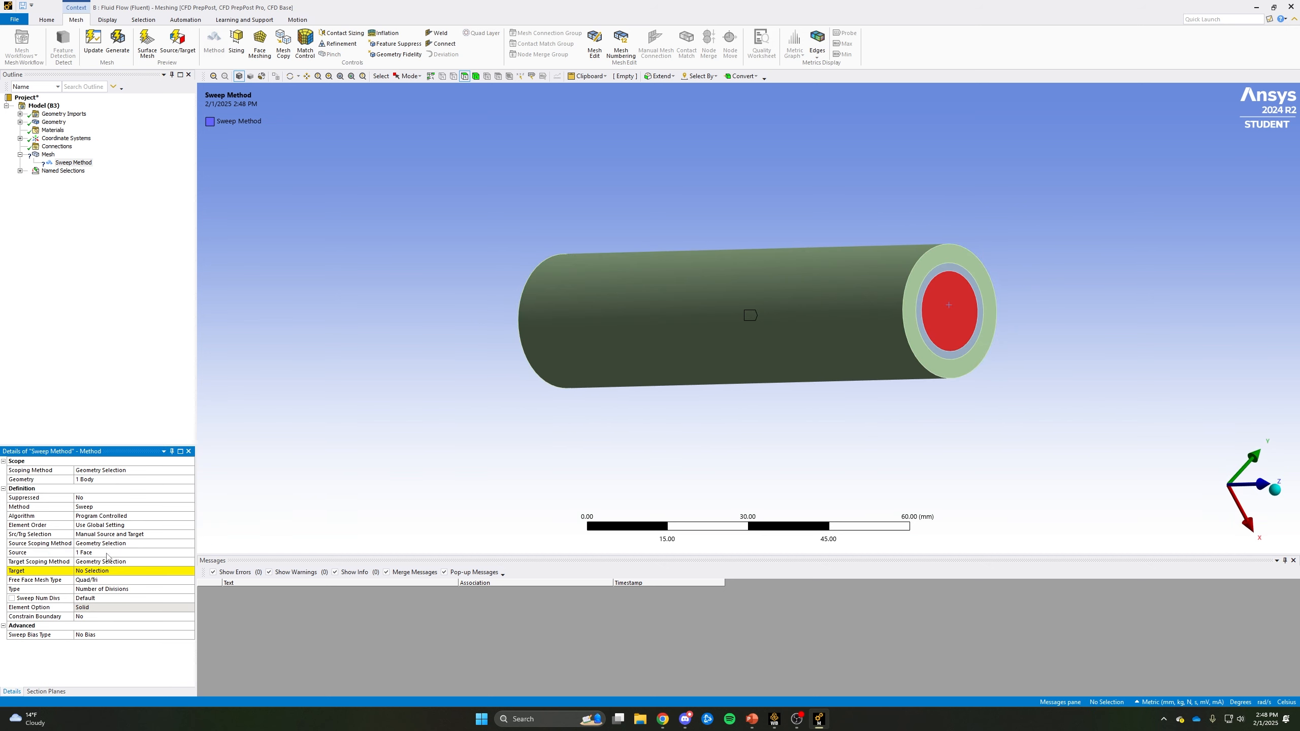
pyautogui.click(130, 552)
pyautogui.moveTo(290, 464); pyautogui.dragTo(648, 428, button='middle')
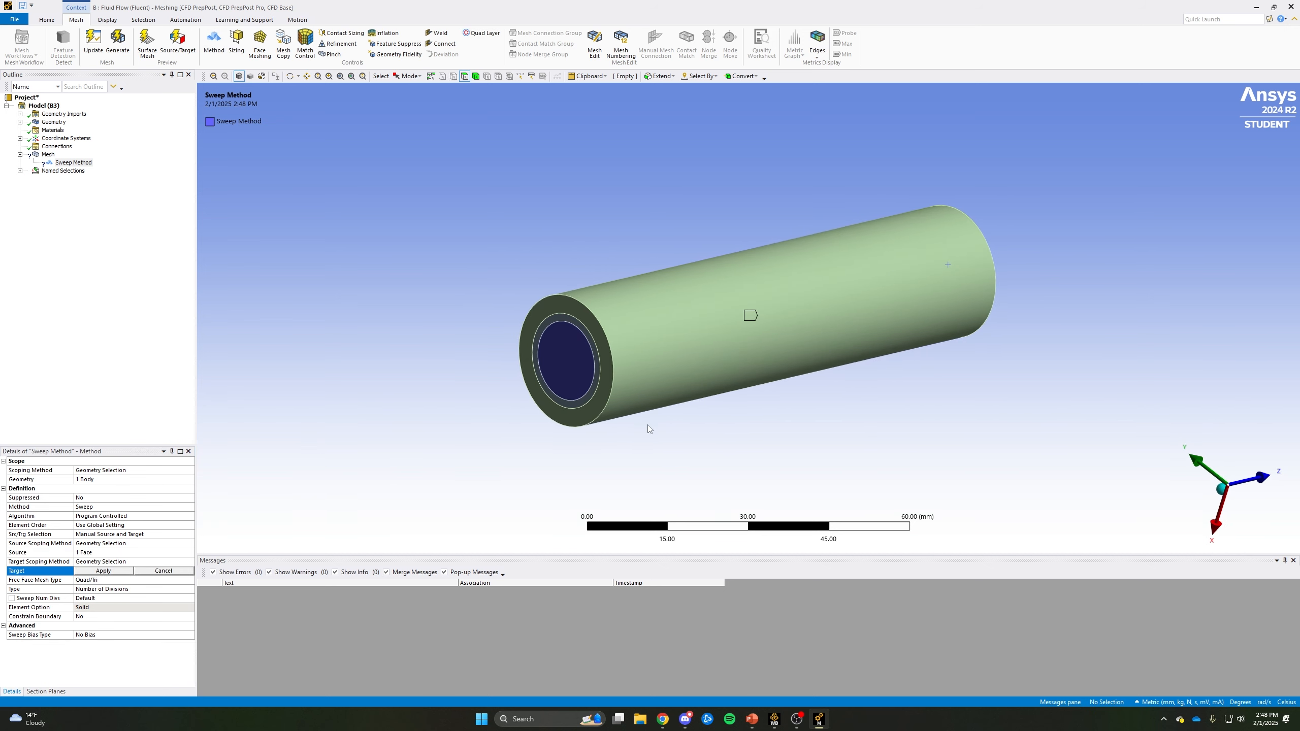
pyautogui.click(574, 364)
pyautogui.click(107, 571)
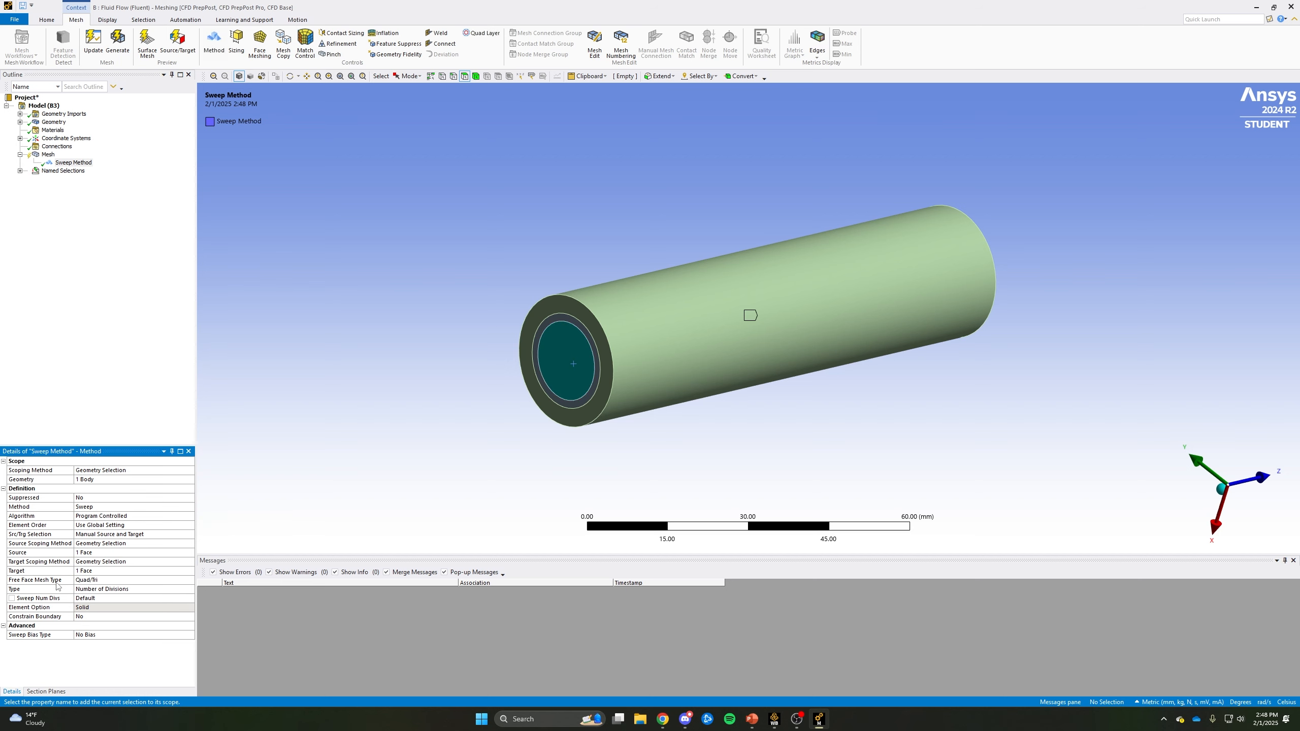
# Set the sweep's number of divisions to 50 and return to the global mesh settings.
pyautogui.click(99, 600)
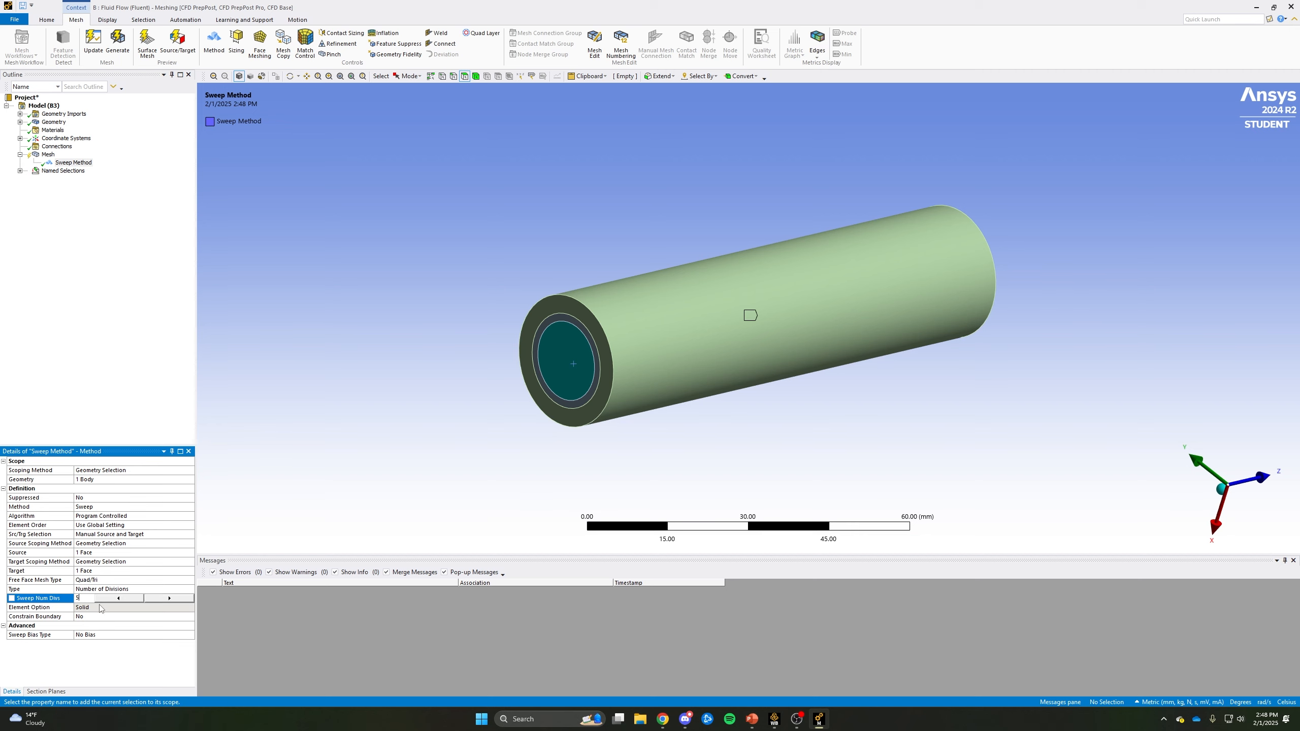
pyautogui.press('Return')
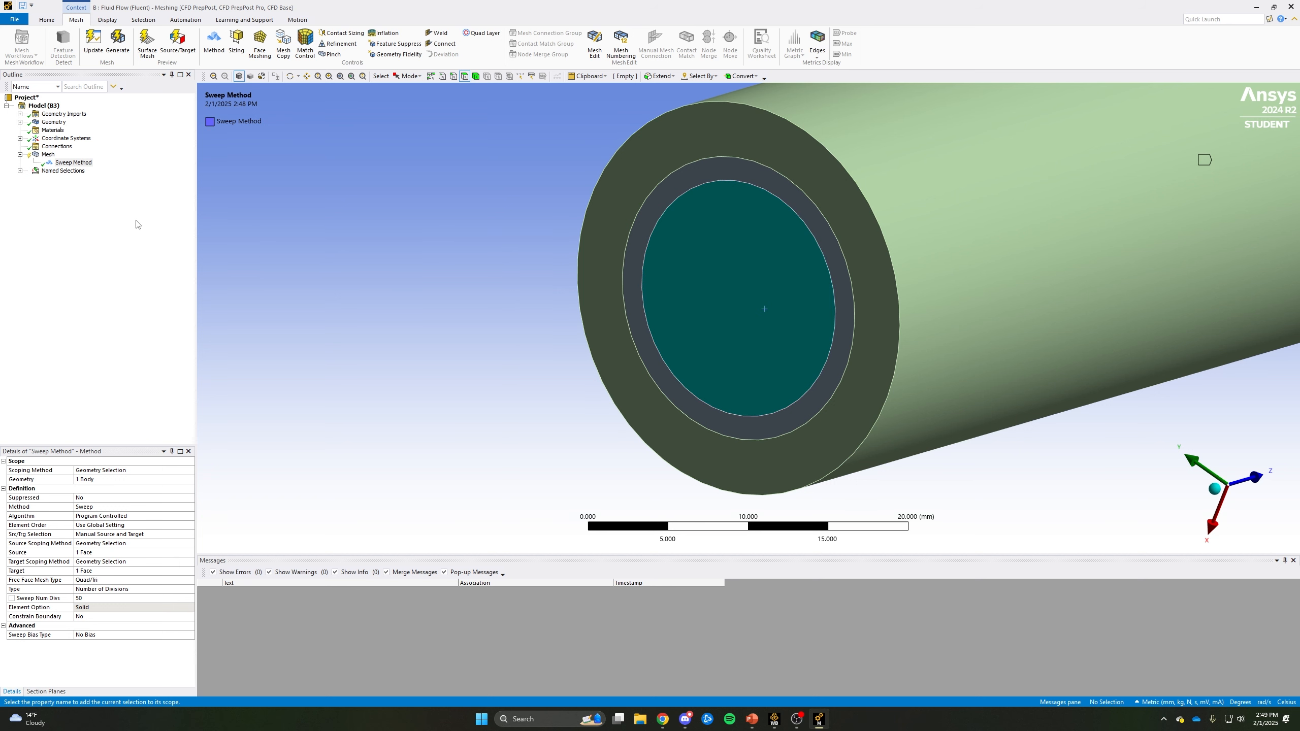
pyautogui.click(49, 155)
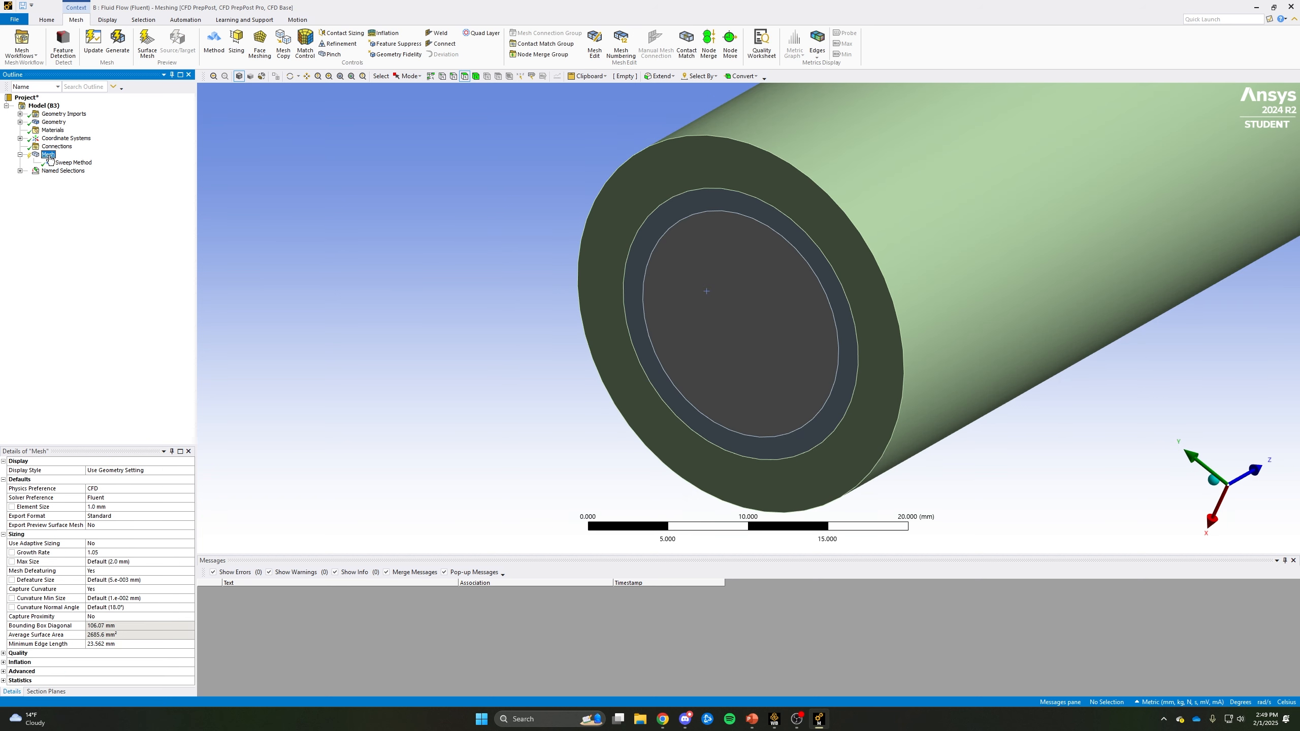
# Insert an inflation control scoped to the fluid cylinder's visible end face, using one semicircular edge of that face as the boundary.
pyautogui.rightClick(49, 159)
pyautogui.moveTo(87, 161)
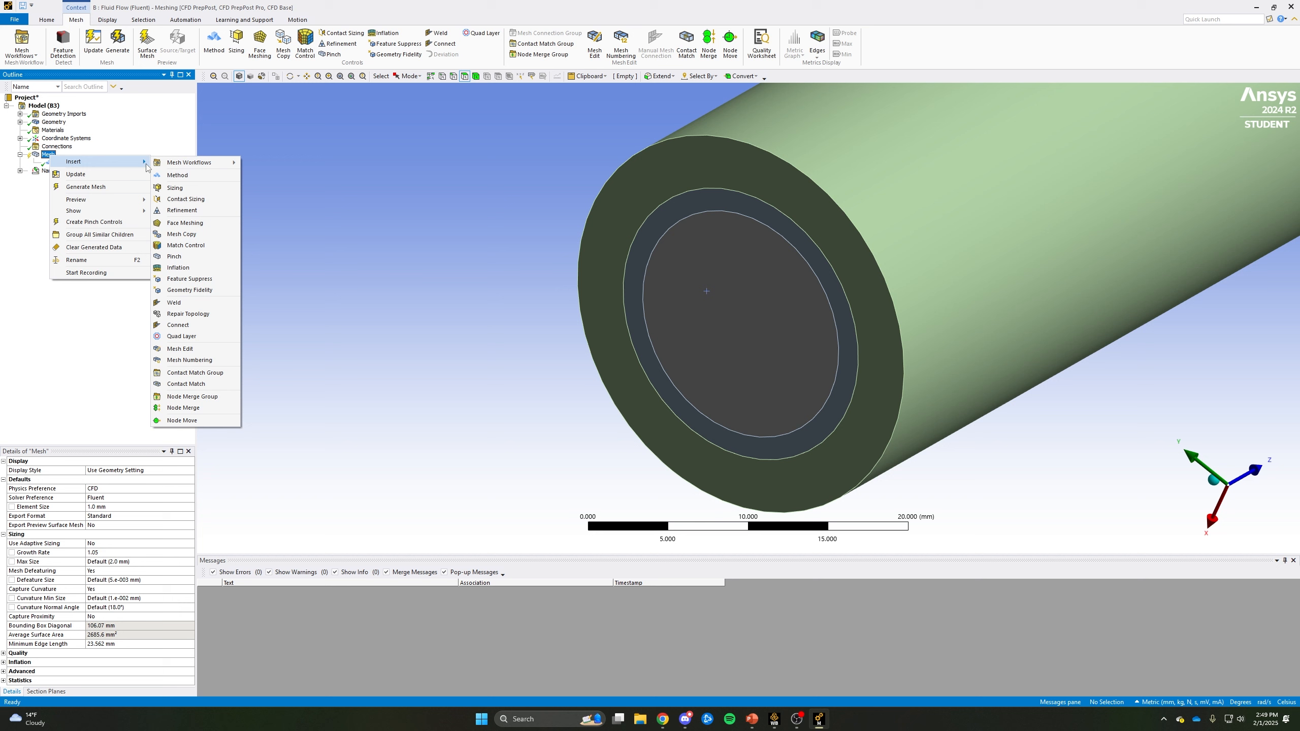
pyautogui.click(178, 268)
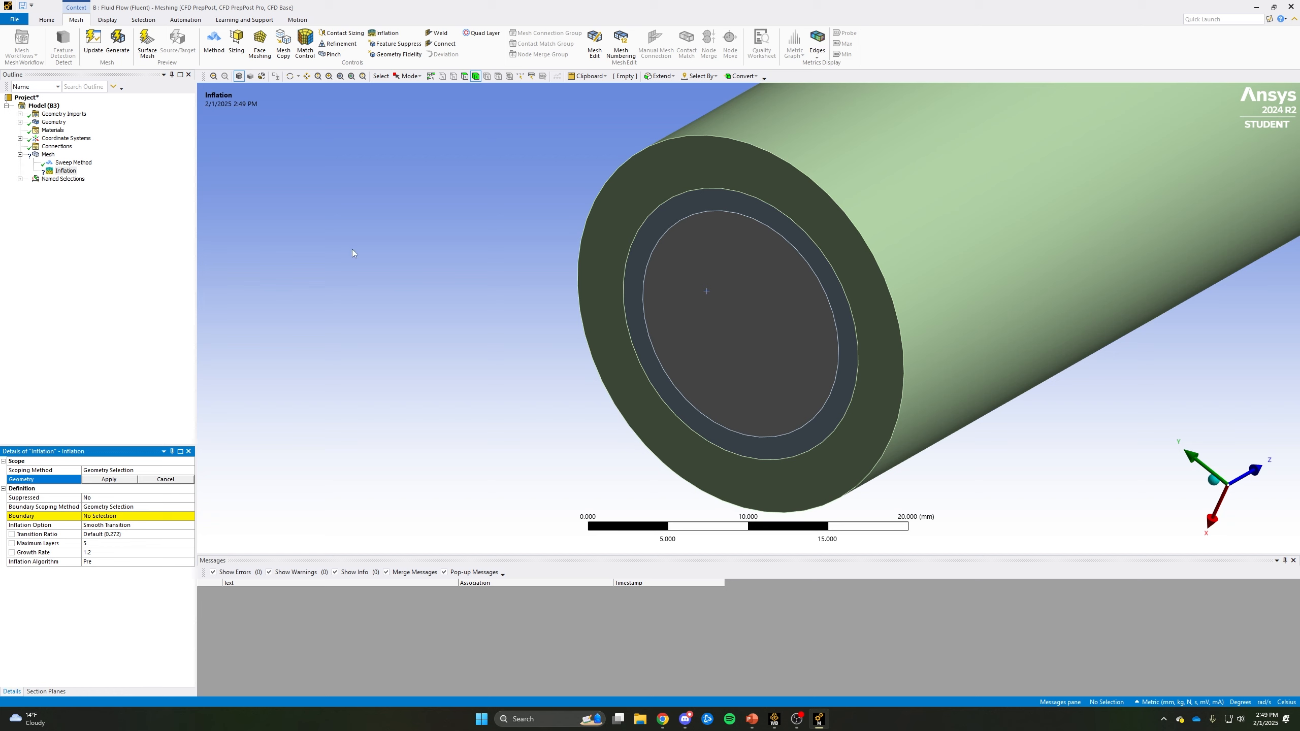
pyautogui.click(464, 75)
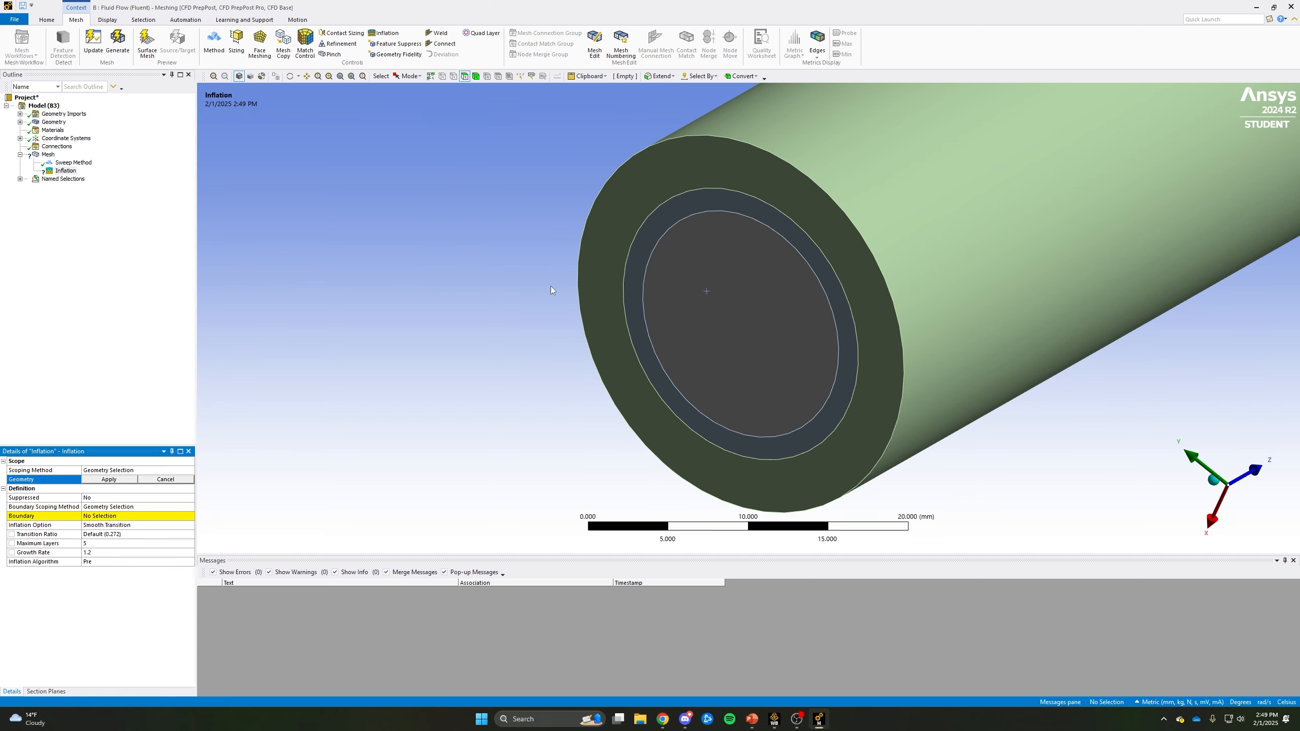
pyautogui.click(739, 295)
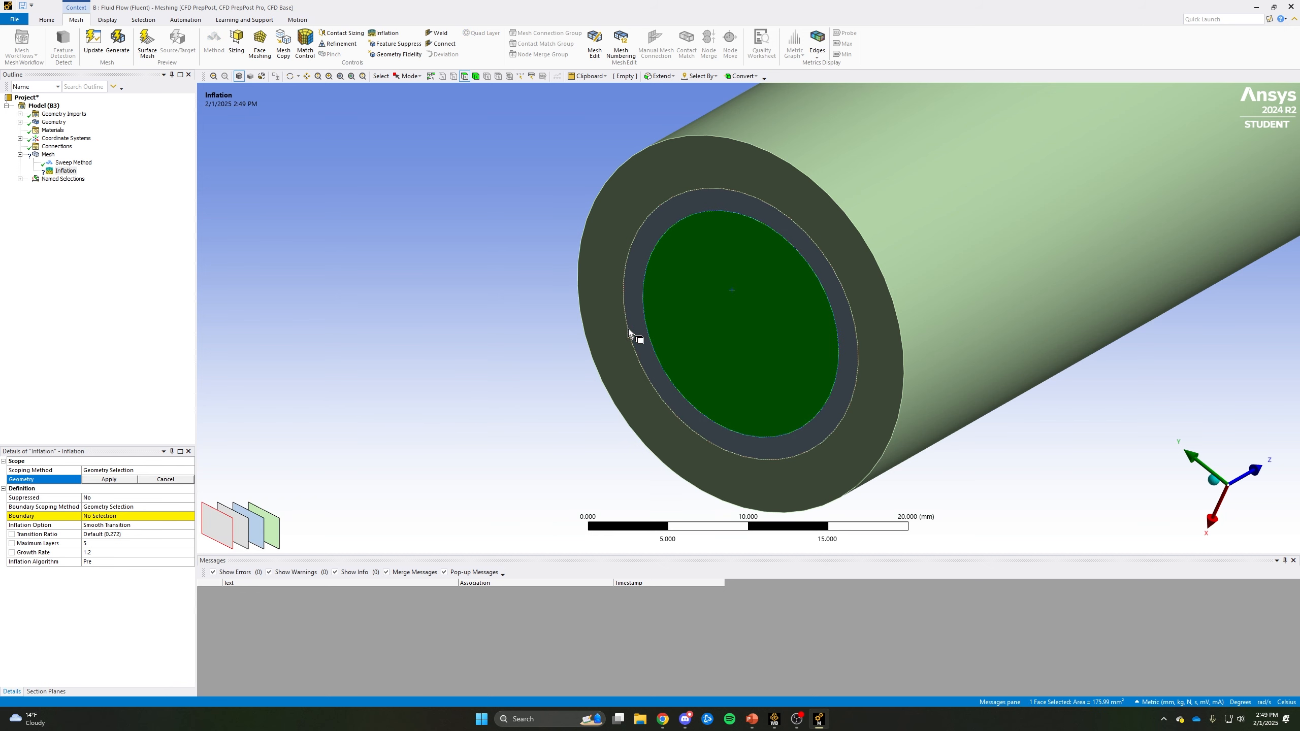
pyautogui.click(108, 480)
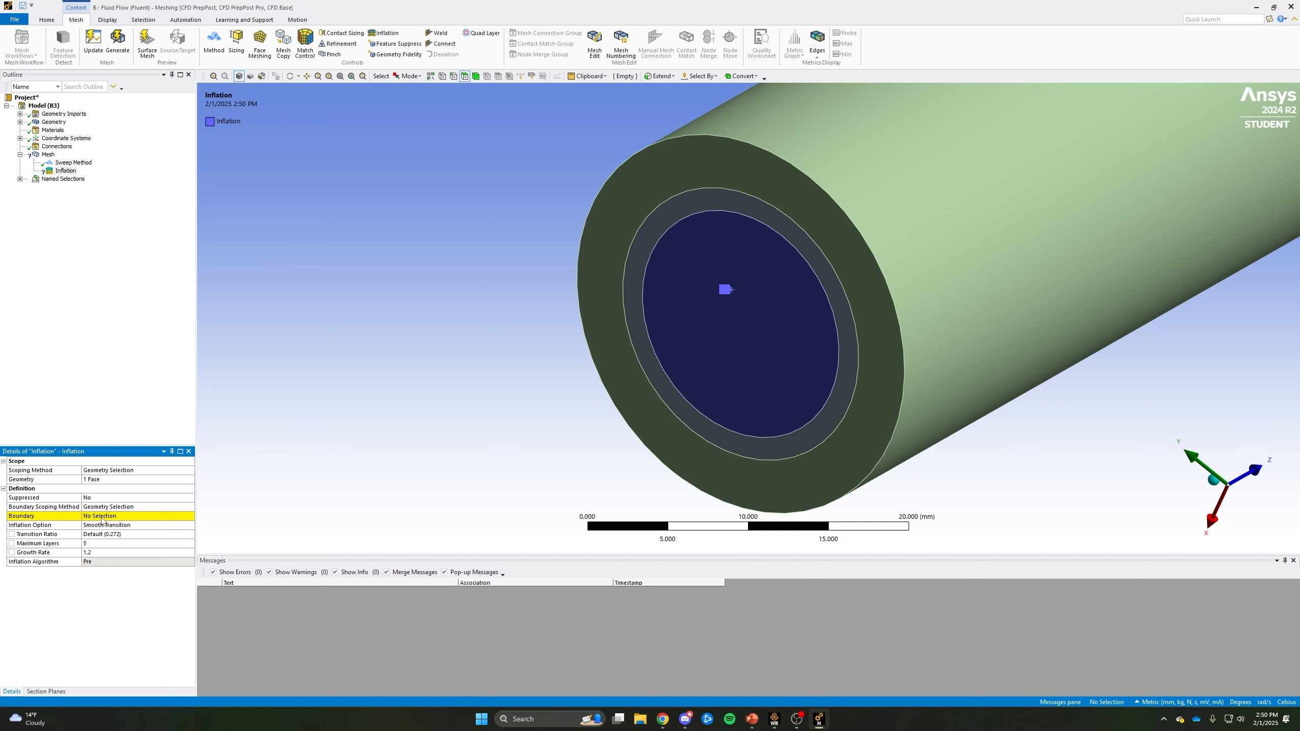
pyautogui.click(103, 516)
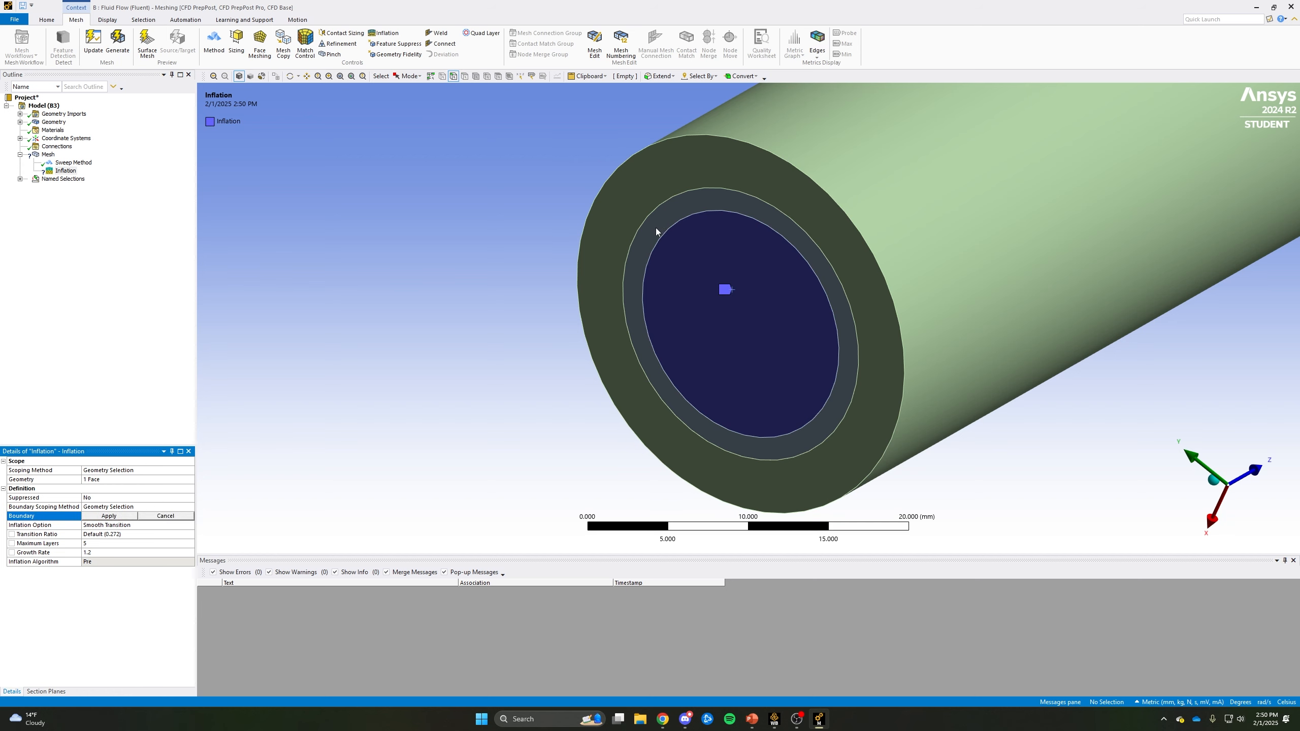
pyautogui.click(661, 240)
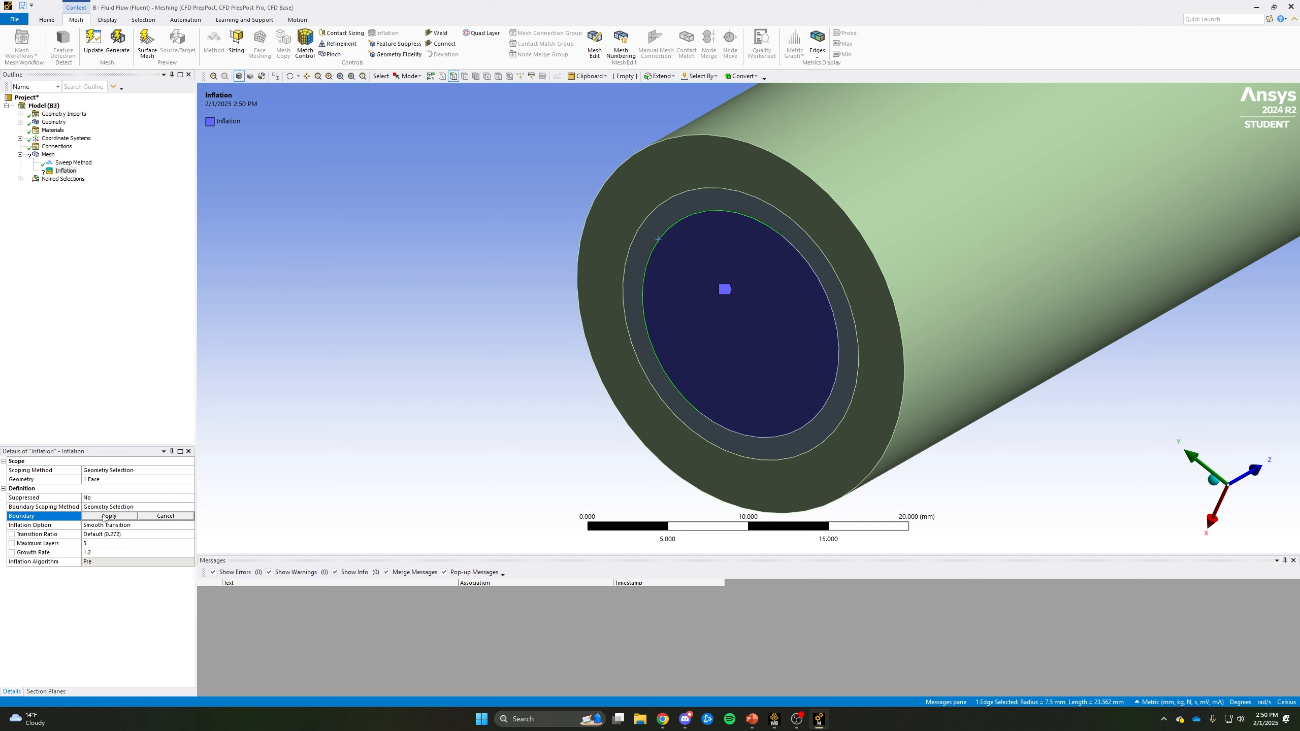
pyautogui.click(108, 517)
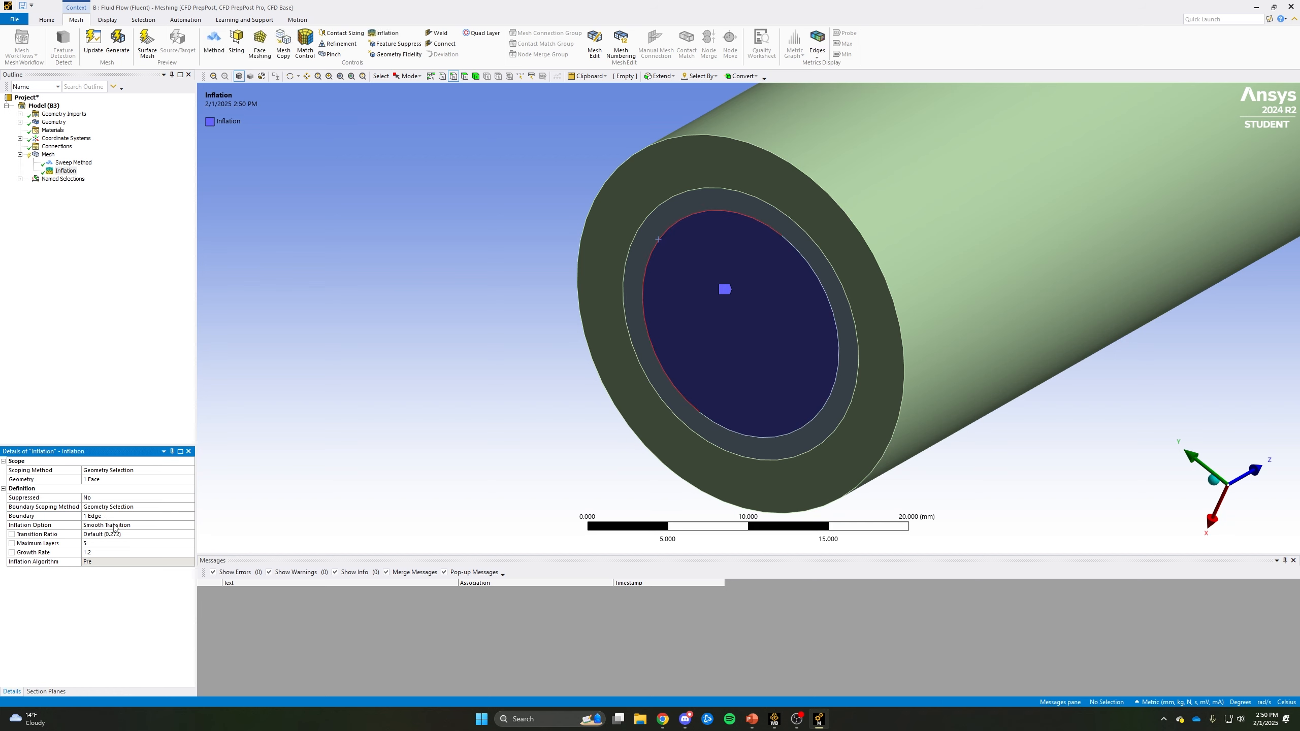
# Set the inflation option to Total Thickness, with 15 layers and a maximum thickness of 1 mm.
pyautogui.click(143, 525)
pyautogui.click(190, 525)
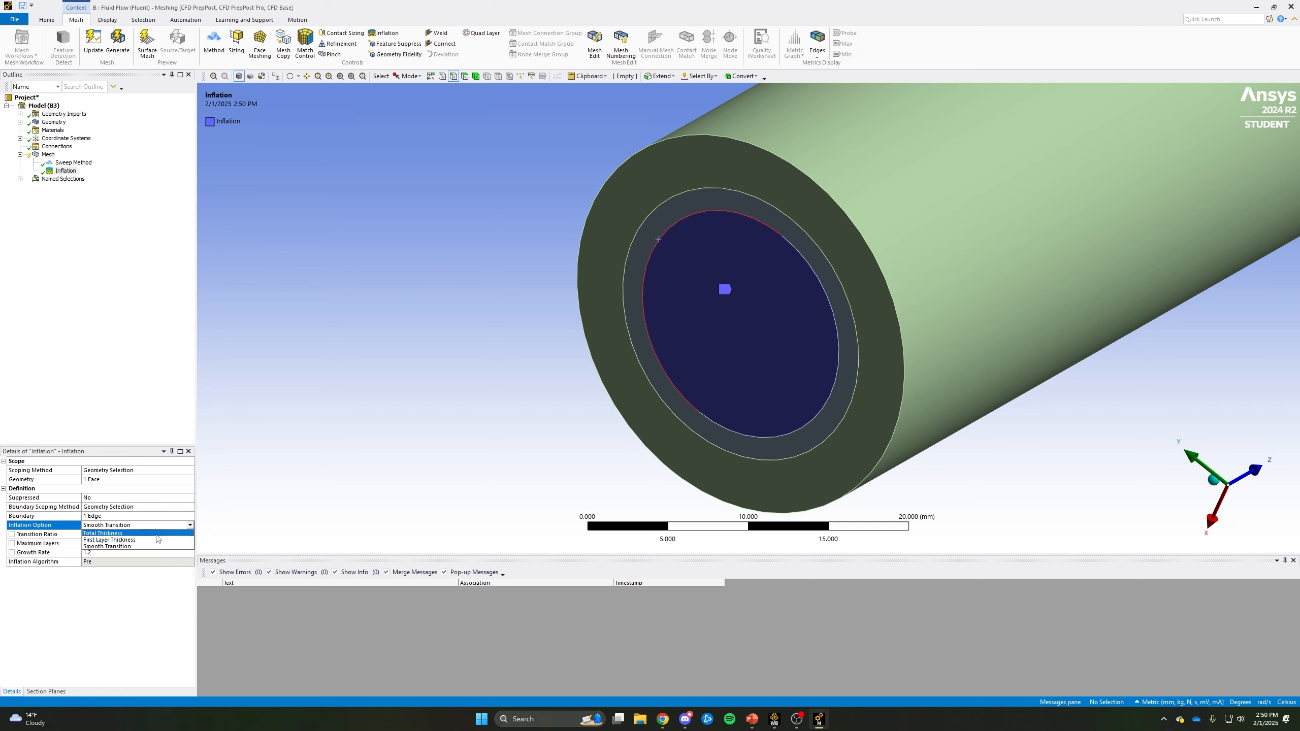
pyautogui.click(157, 534)
pyautogui.click(99, 535)
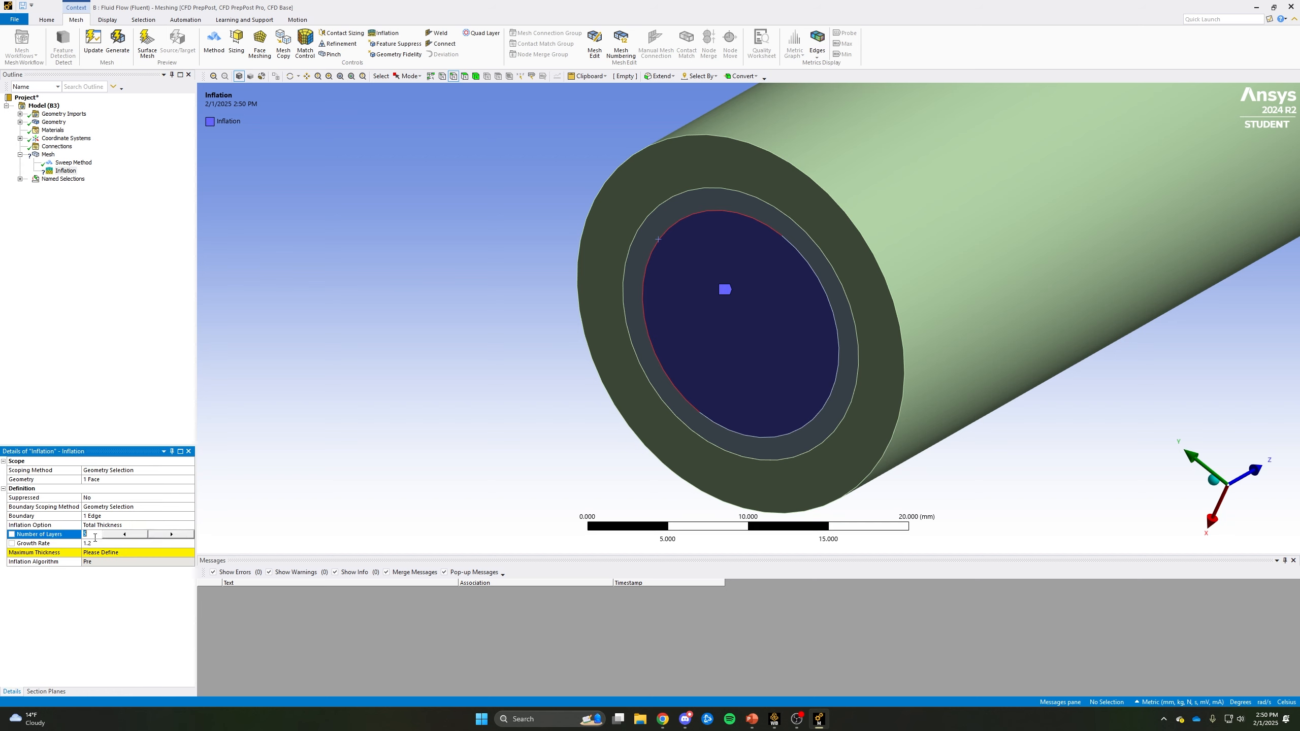
pyautogui.press('Return')
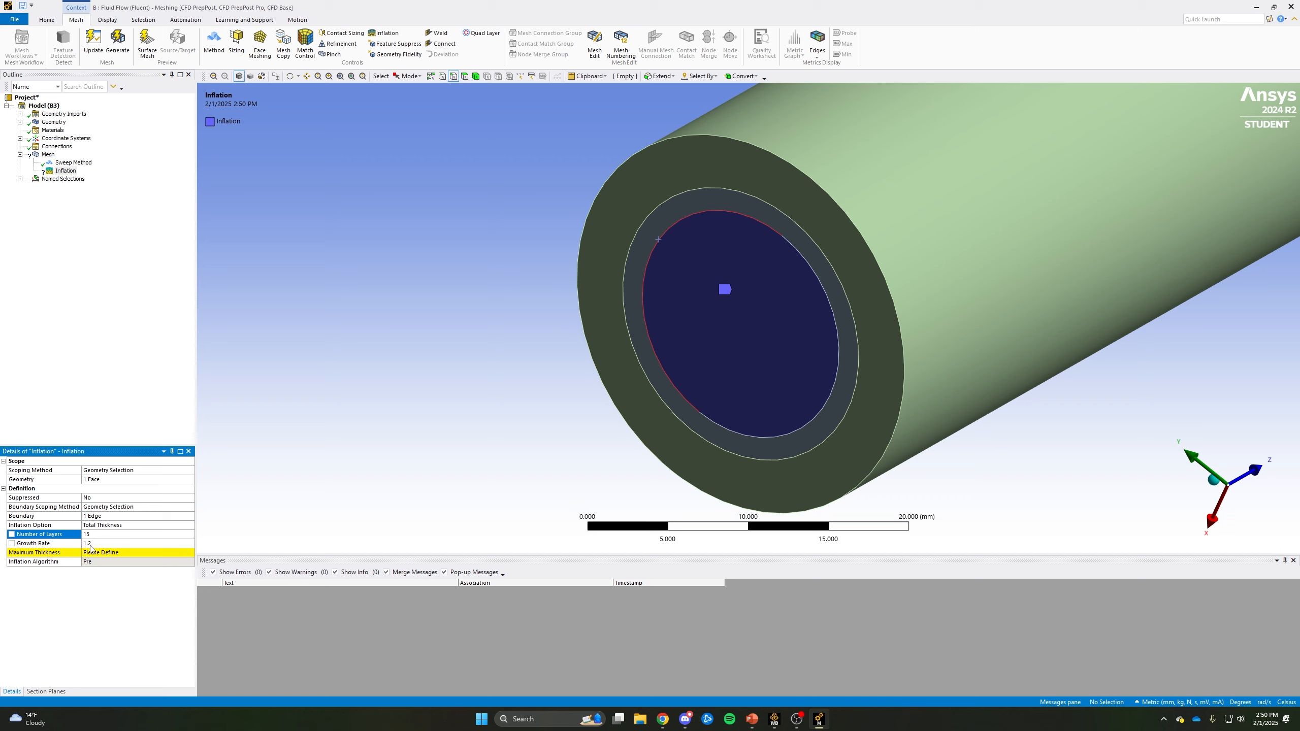
pyautogui.click(100, 554)
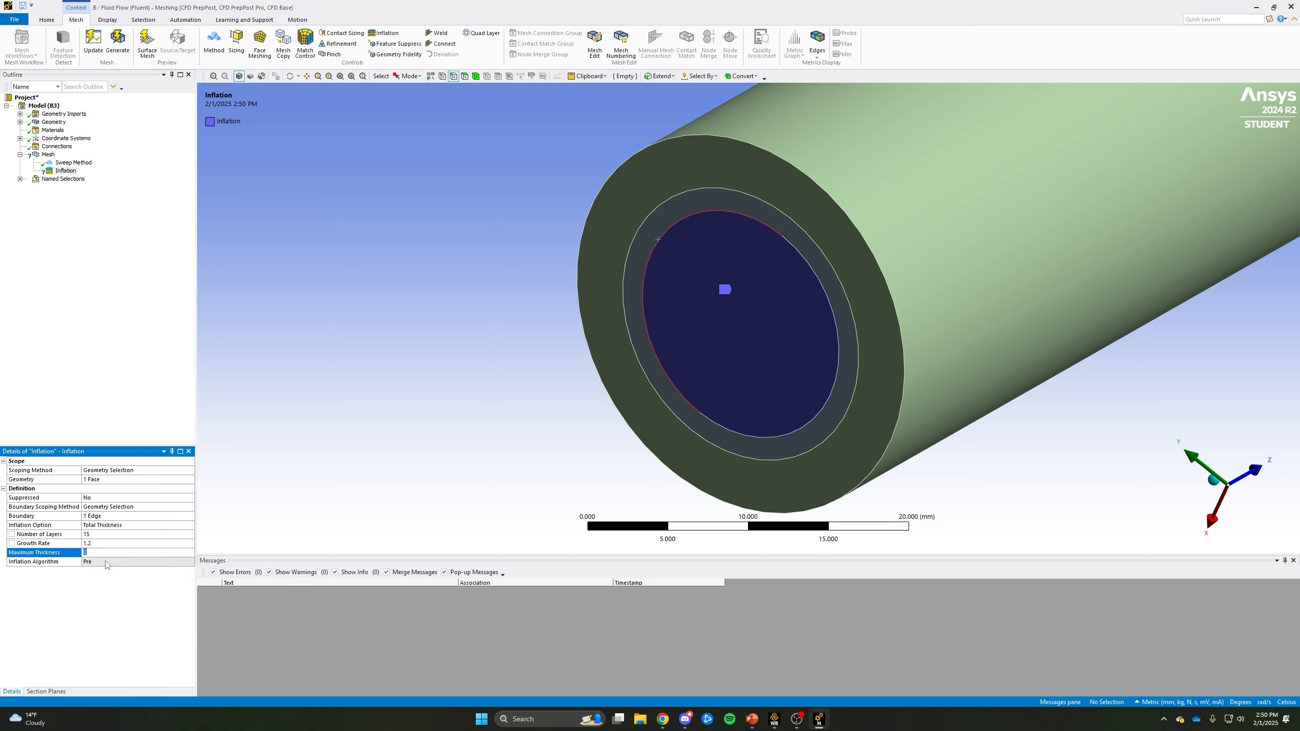
pyautogui.click(76, 306)
# Add a mesh method scoped to the middle pipe wall body and set it to Sweep.
pyautogui.moveTo(497, 257); pyautogui.dragTo(498, 245, button='middle')
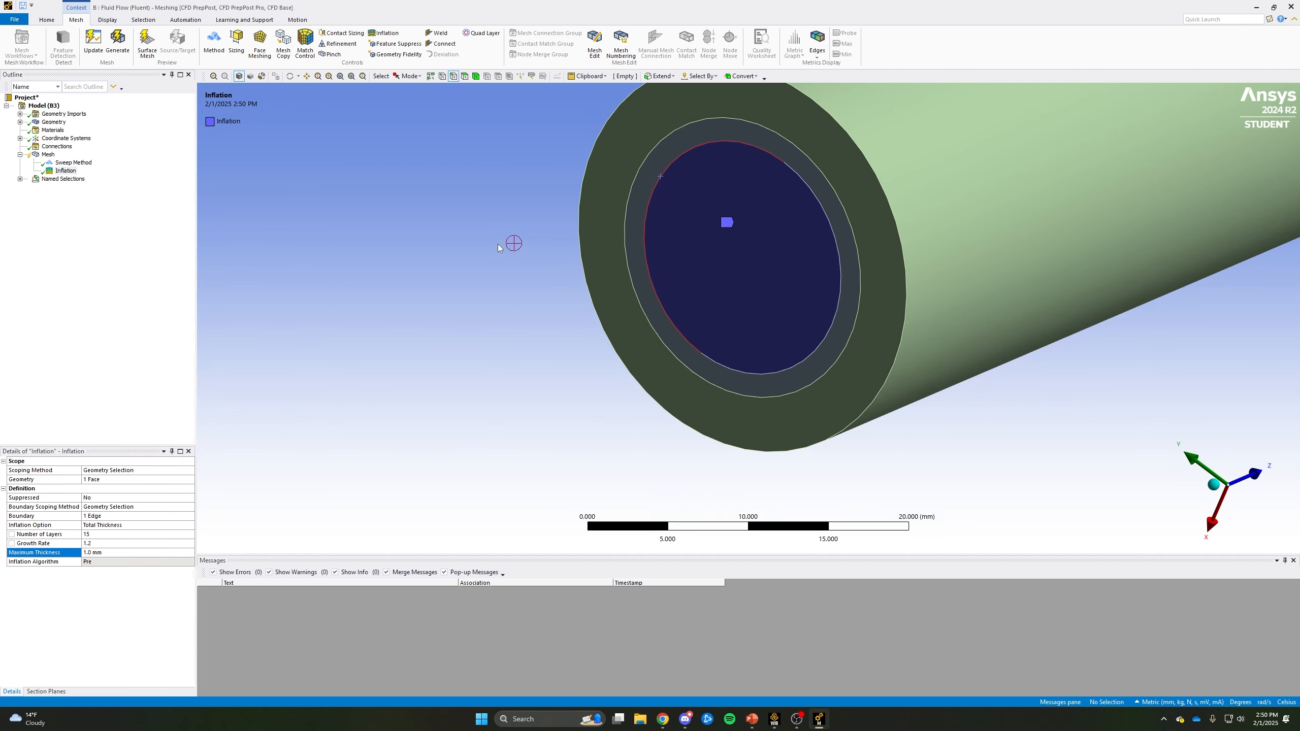
pyautogui.scroll(-2, 528, 382)
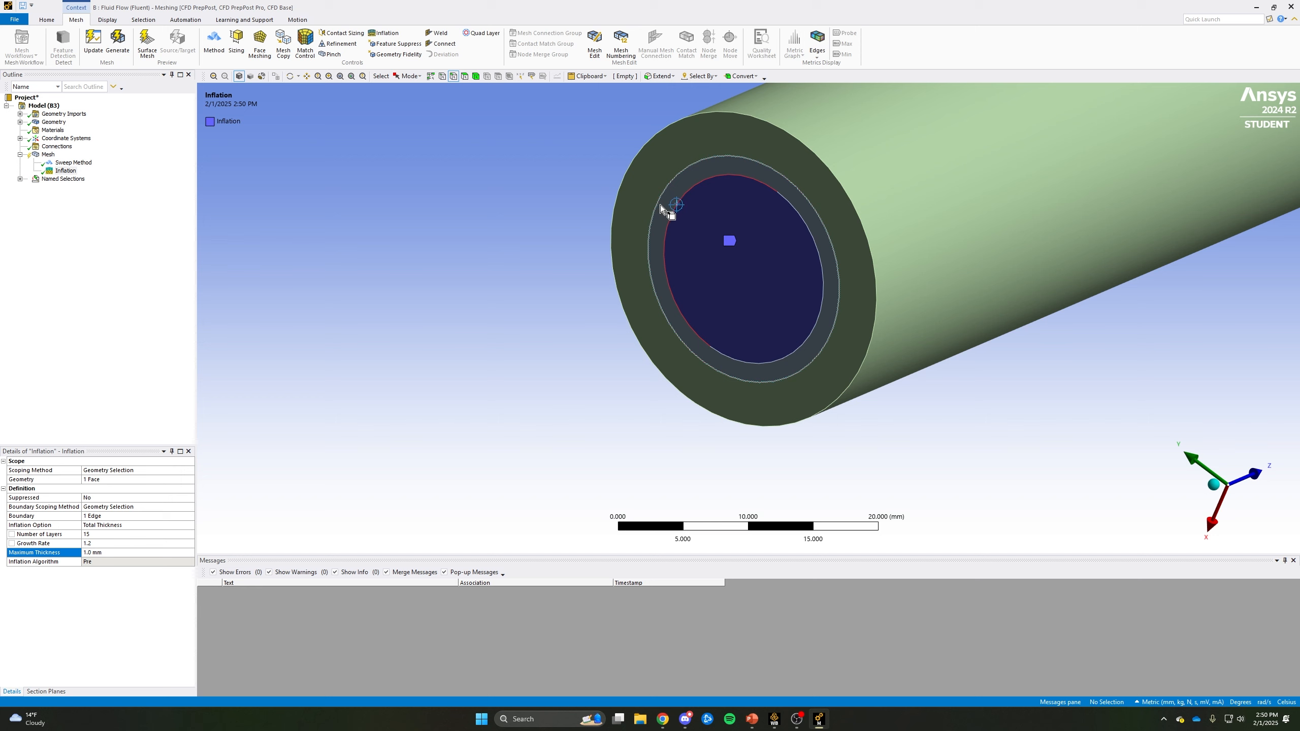
pyautogui.click(662, 206)
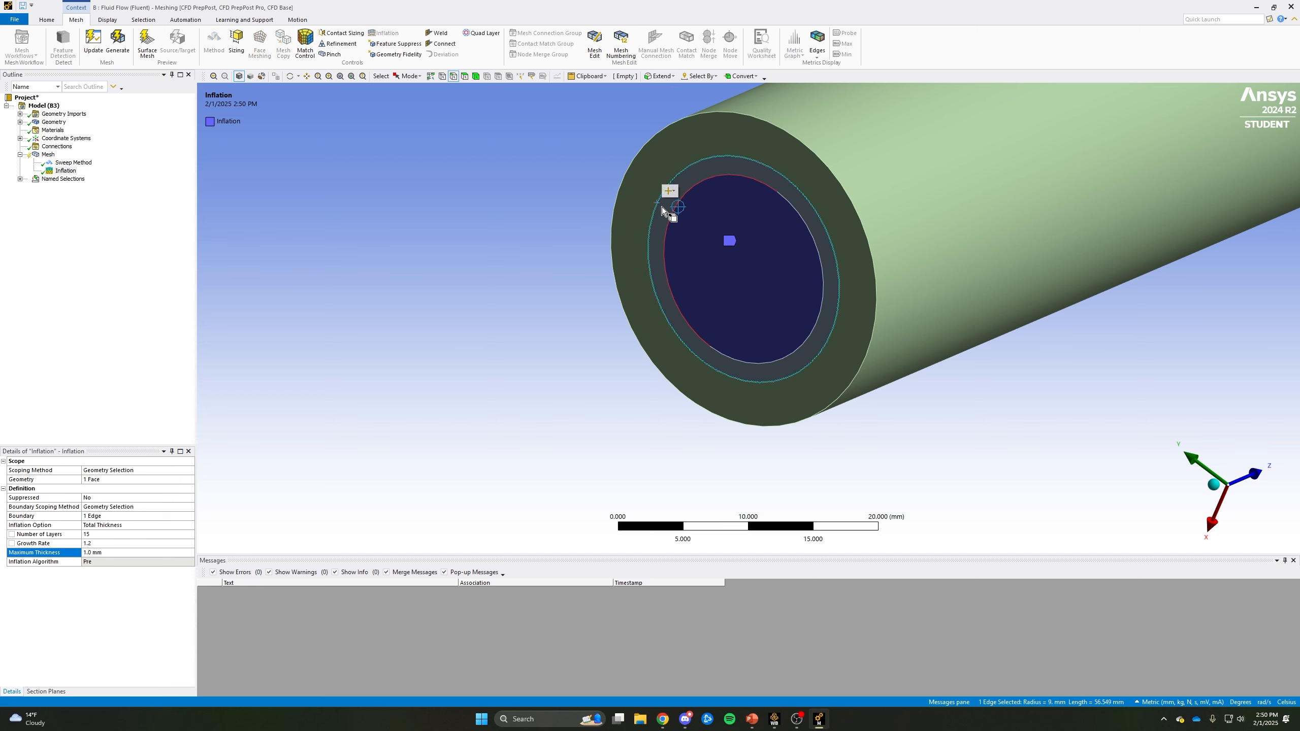
pyautogui.click(476, 76)
pyautogui.click(684, 176)
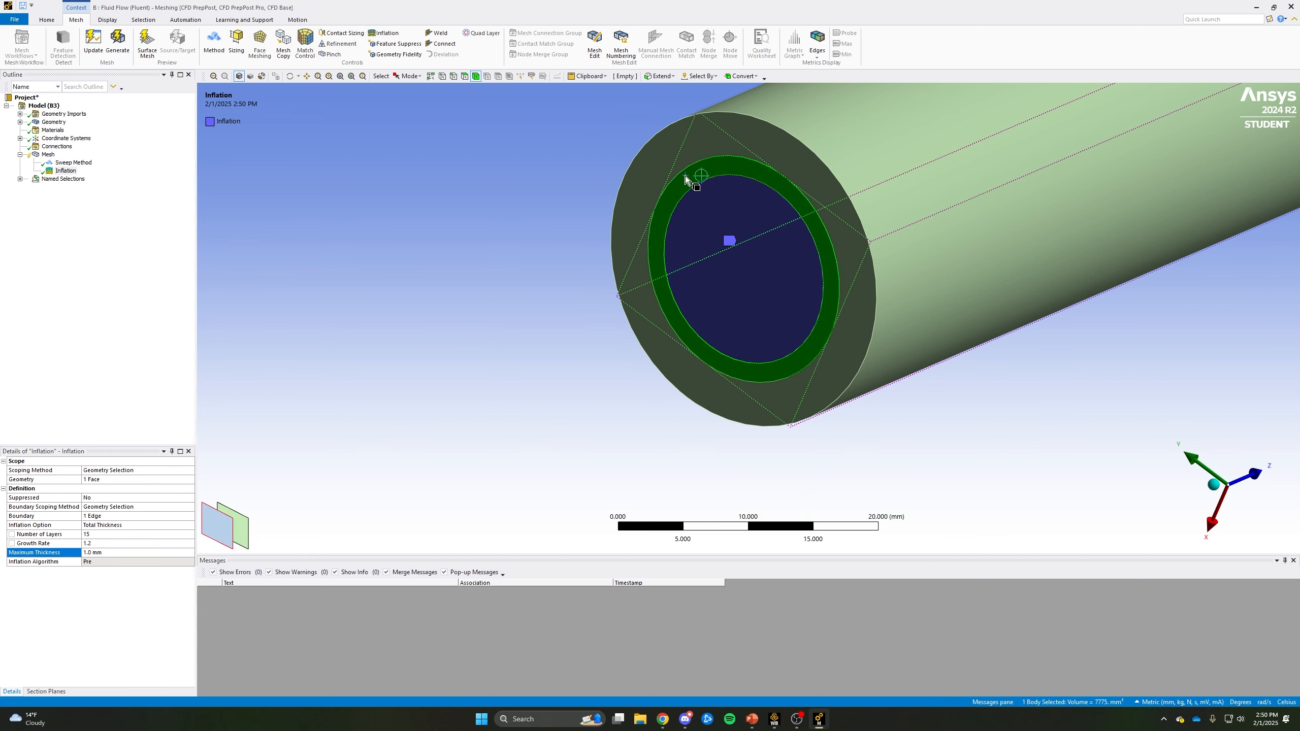
pyautogui.rightClick(704, 170)
pyautogui.moveTo(767, 180)
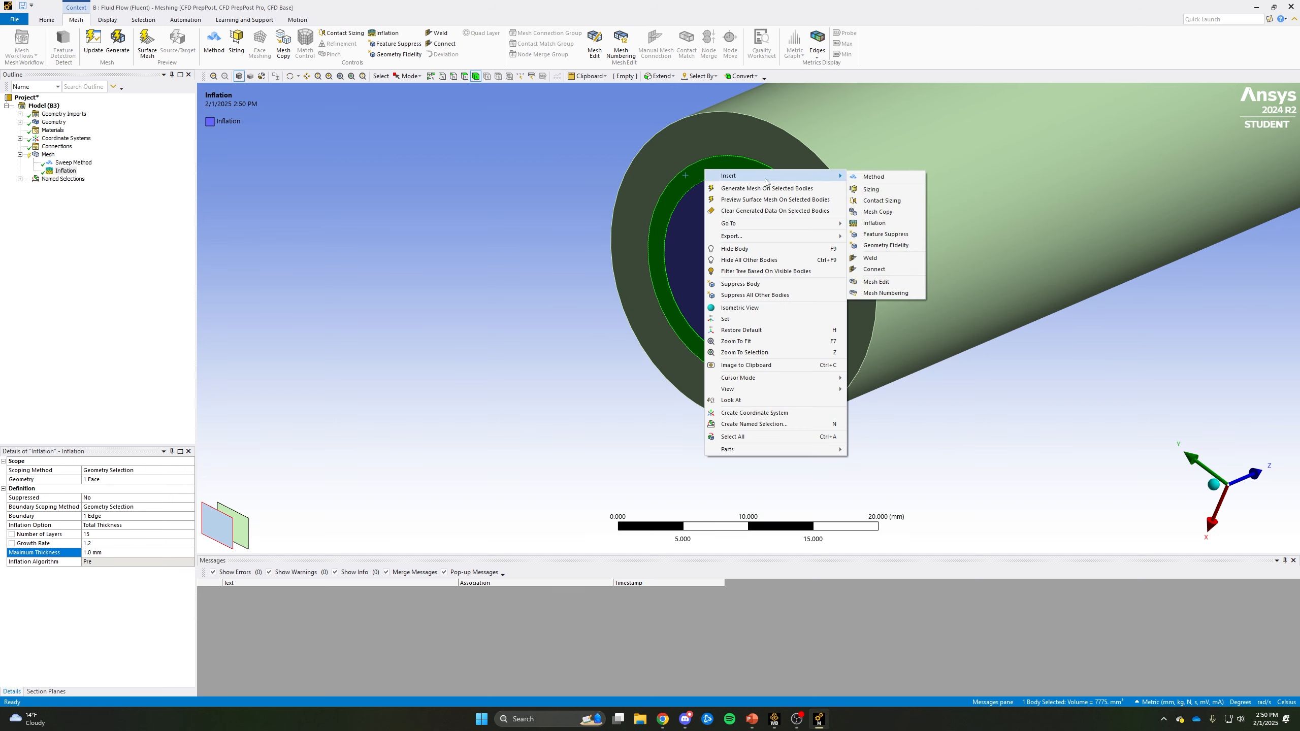
pyautogui.click(873, 177)
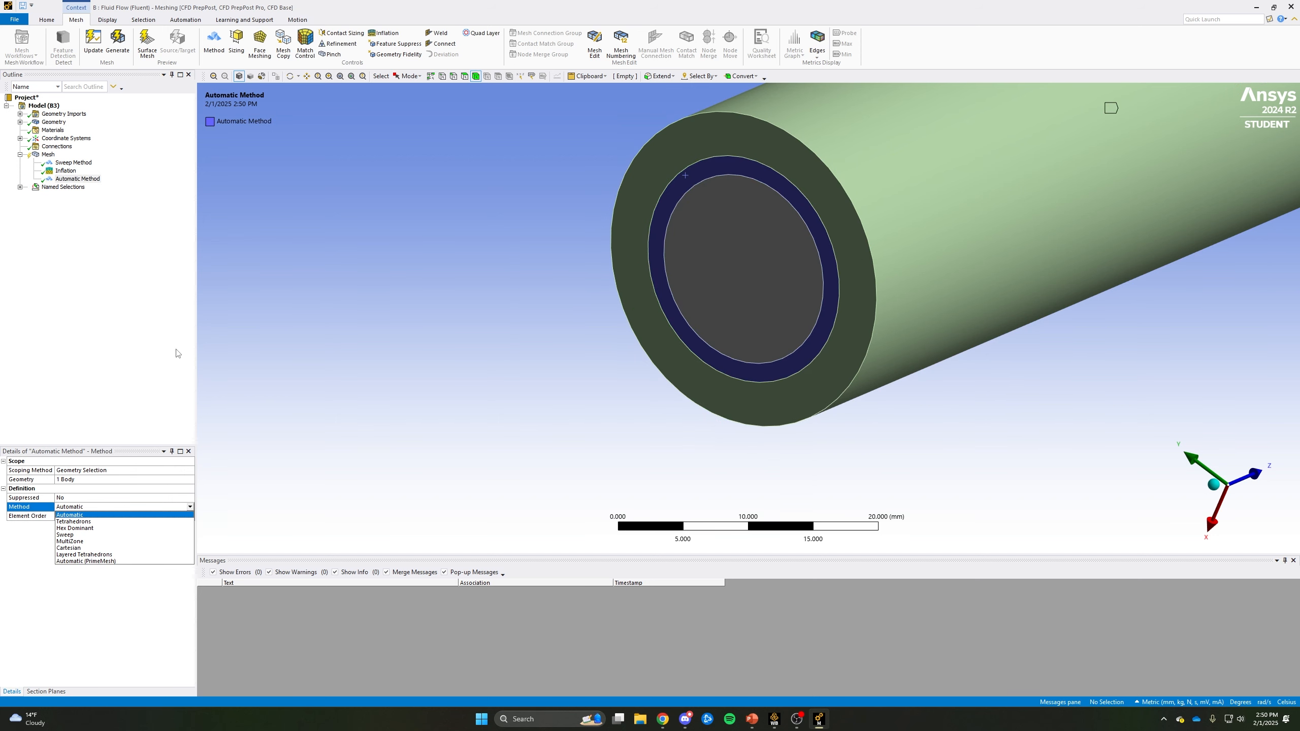
pyautogui.click(77, 536)
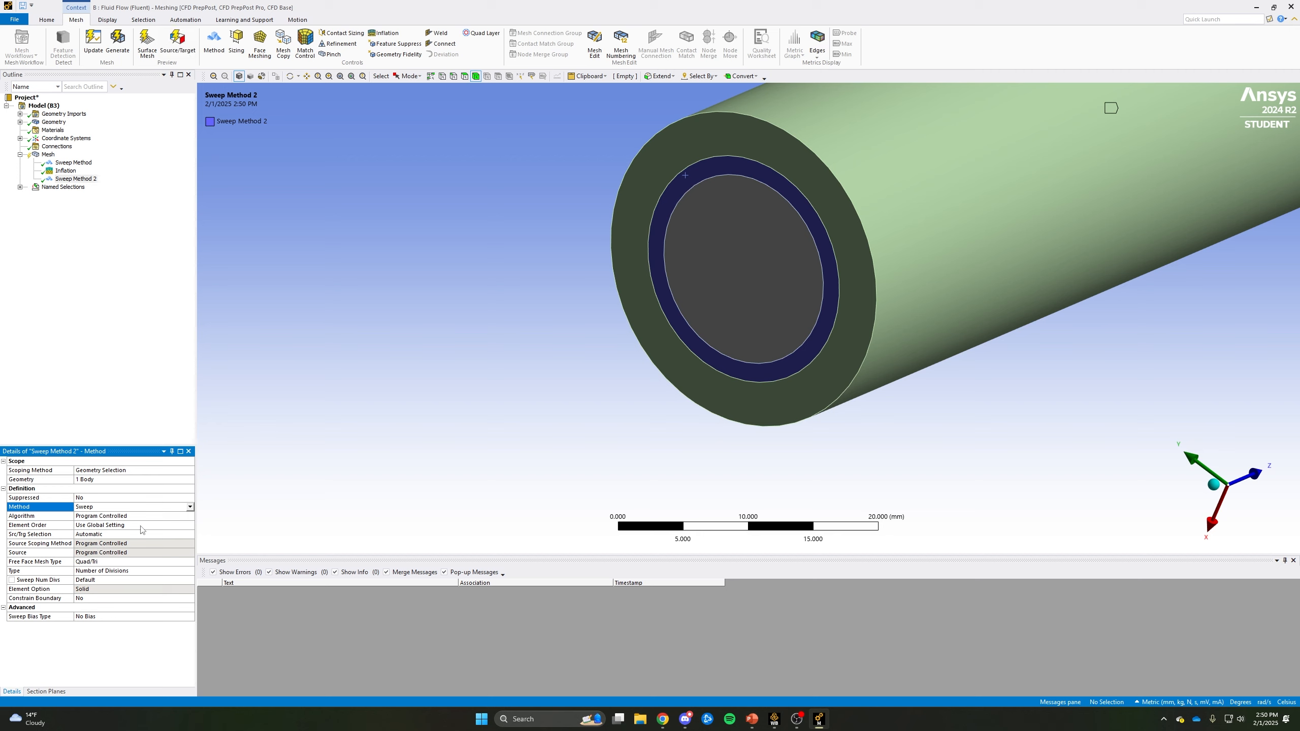
# Set the pipe wall sweep to Manual Source, using its visible annular end face as source, with 50 divisions.
pyautogui.click(142, 535)
pyautogui.click(190, 534)
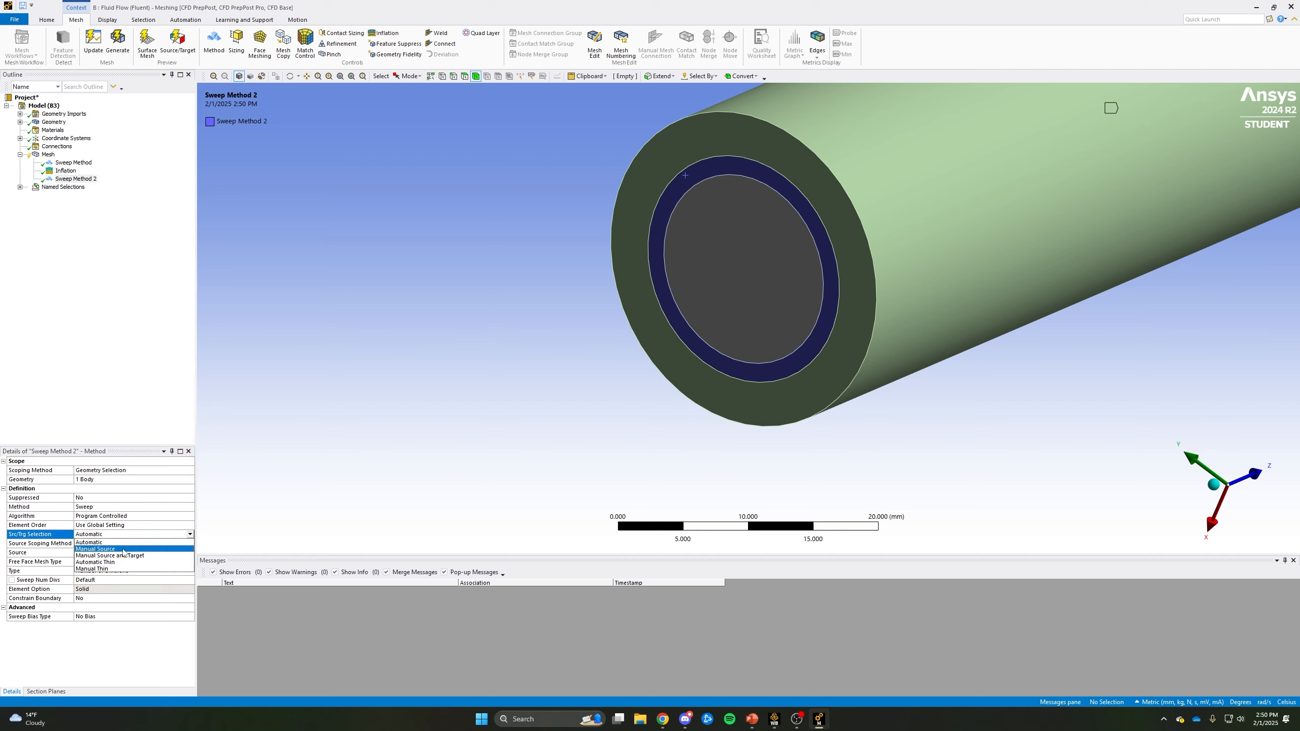
pyautogui.click(124, 549)
pyautogui.click(98, 553)
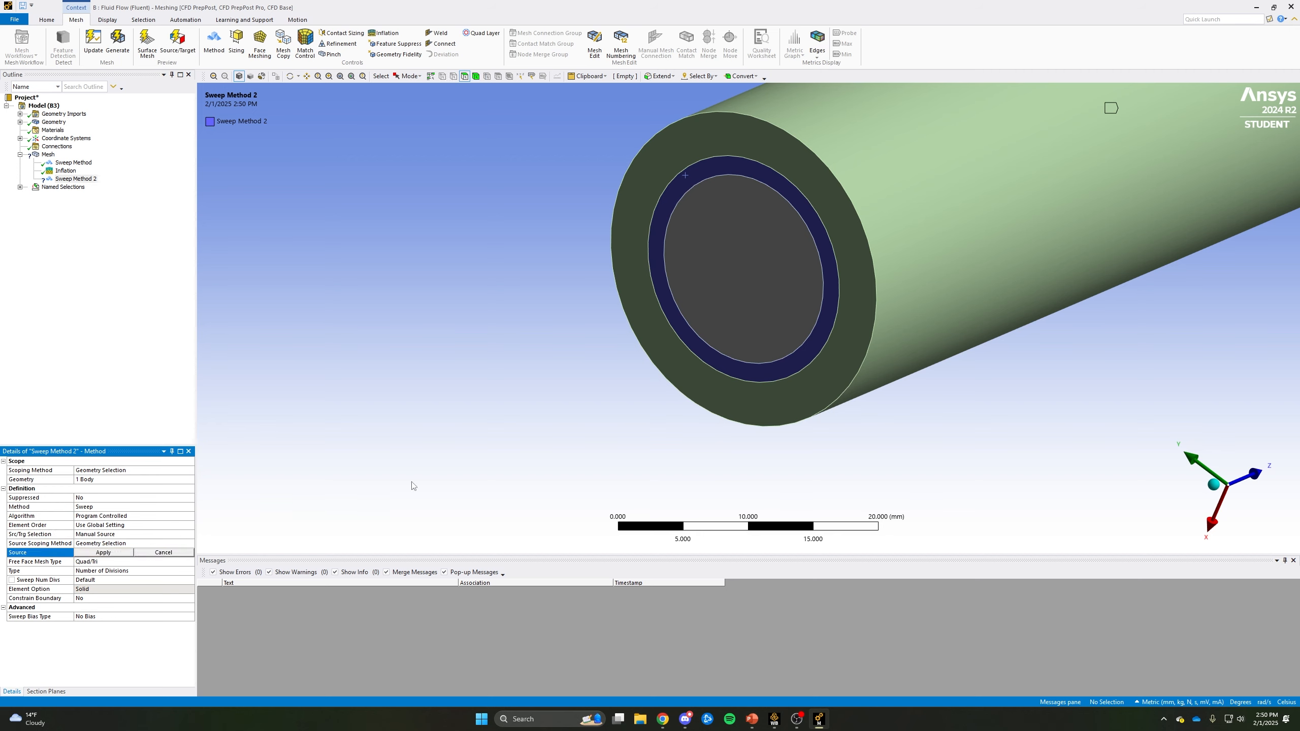
pyautogui.click(760, 372)
pyautogui.click(103, 553)
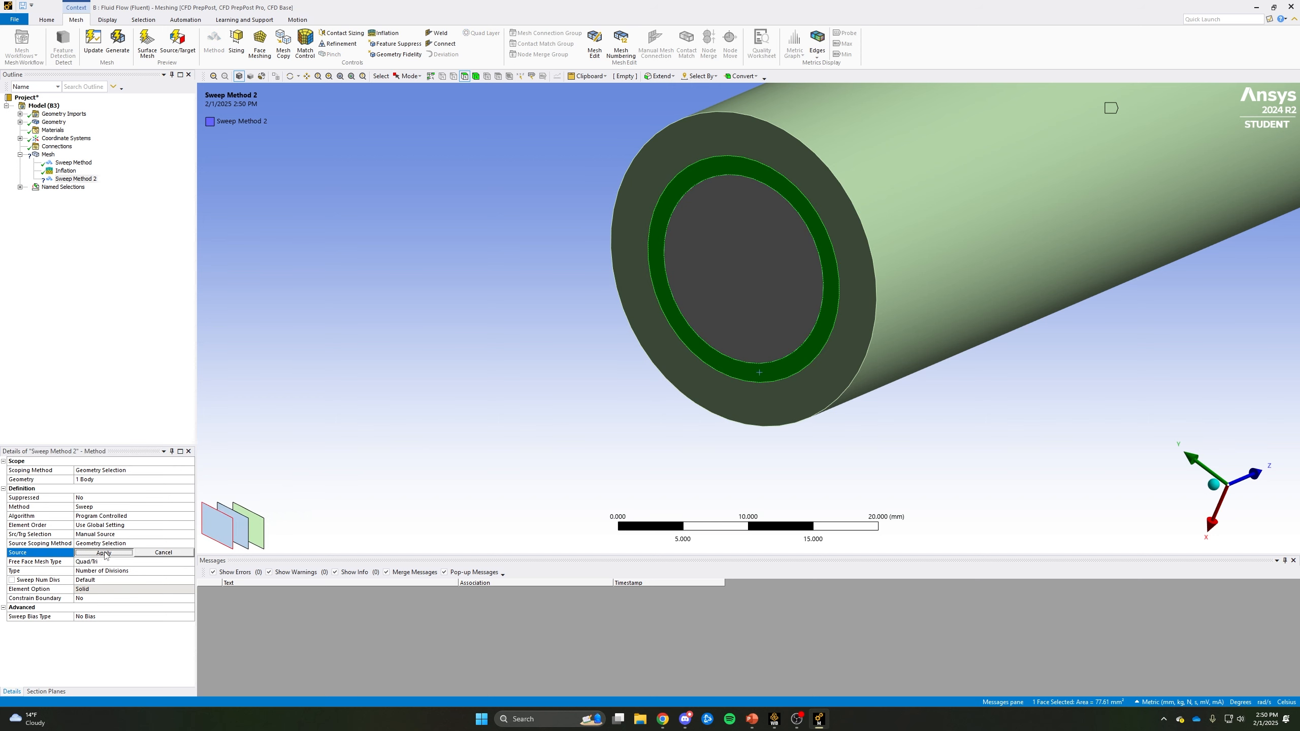
pyautogui.click(101, 580)
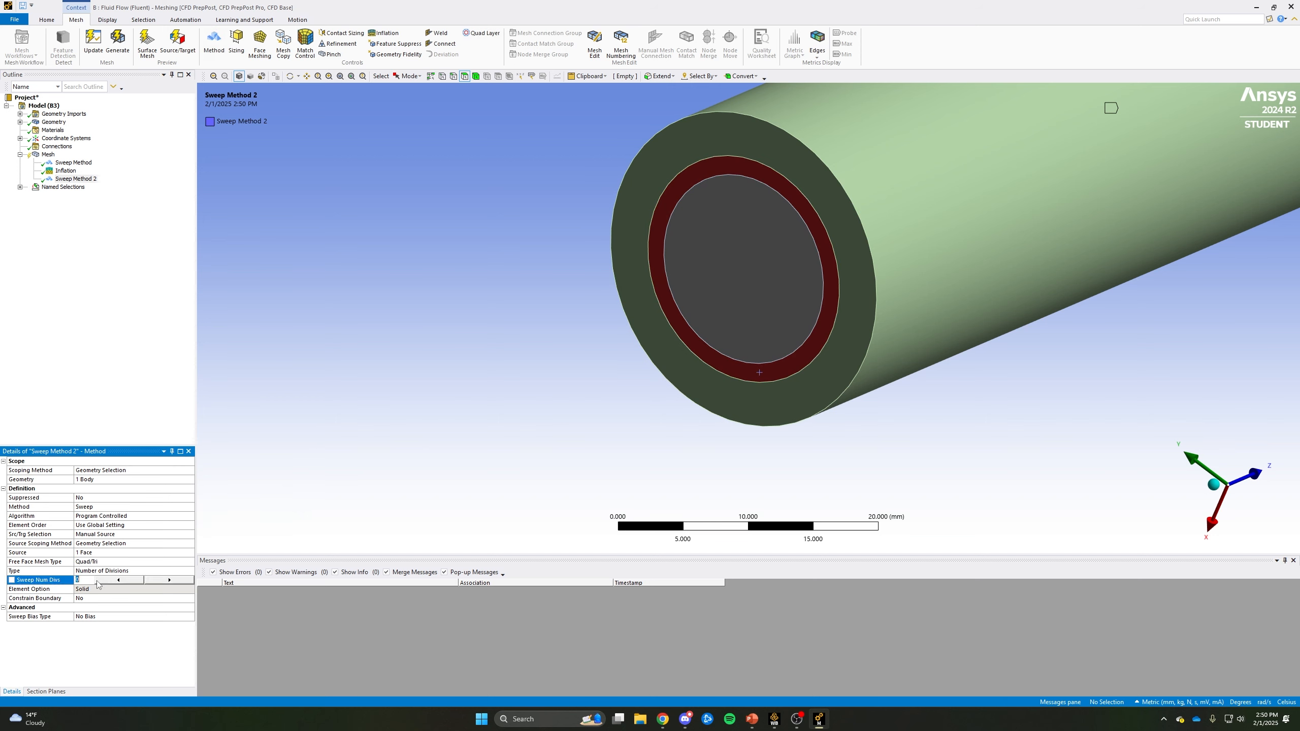
pyautogui.press('Return')
# Insert a face sizing on the pipe wall's visible annular end face with an element size of 0.25 mm.
pyautogui.click(723, 163)
pyautogui.rightClick(725, 163)
pyautogui.moveTo(763, 173)
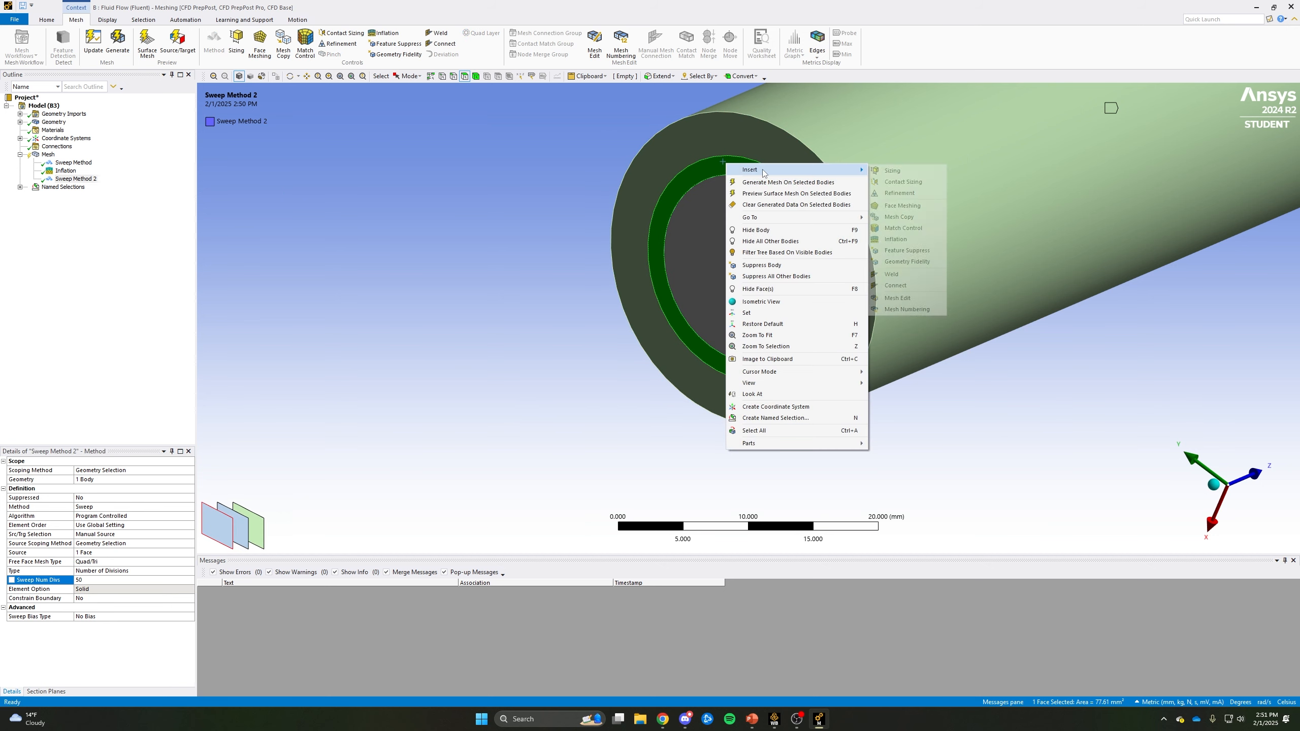
pyautogui.click(892, 171)
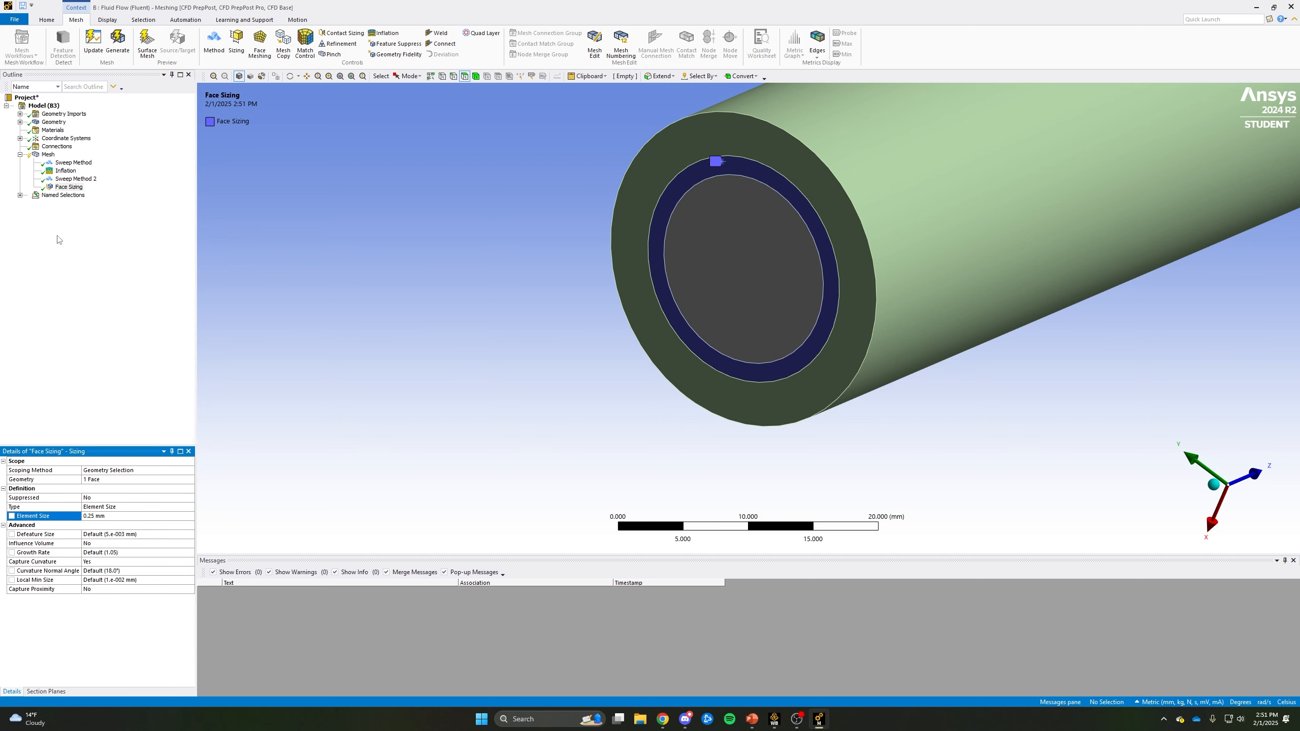
# Add a mesh method scoped to the outer insulation body and set it to Sweep.
pyautogui.click(476, 76)
pyautogui.click(654, 171)
pyautogui.rightClick(651, 172)
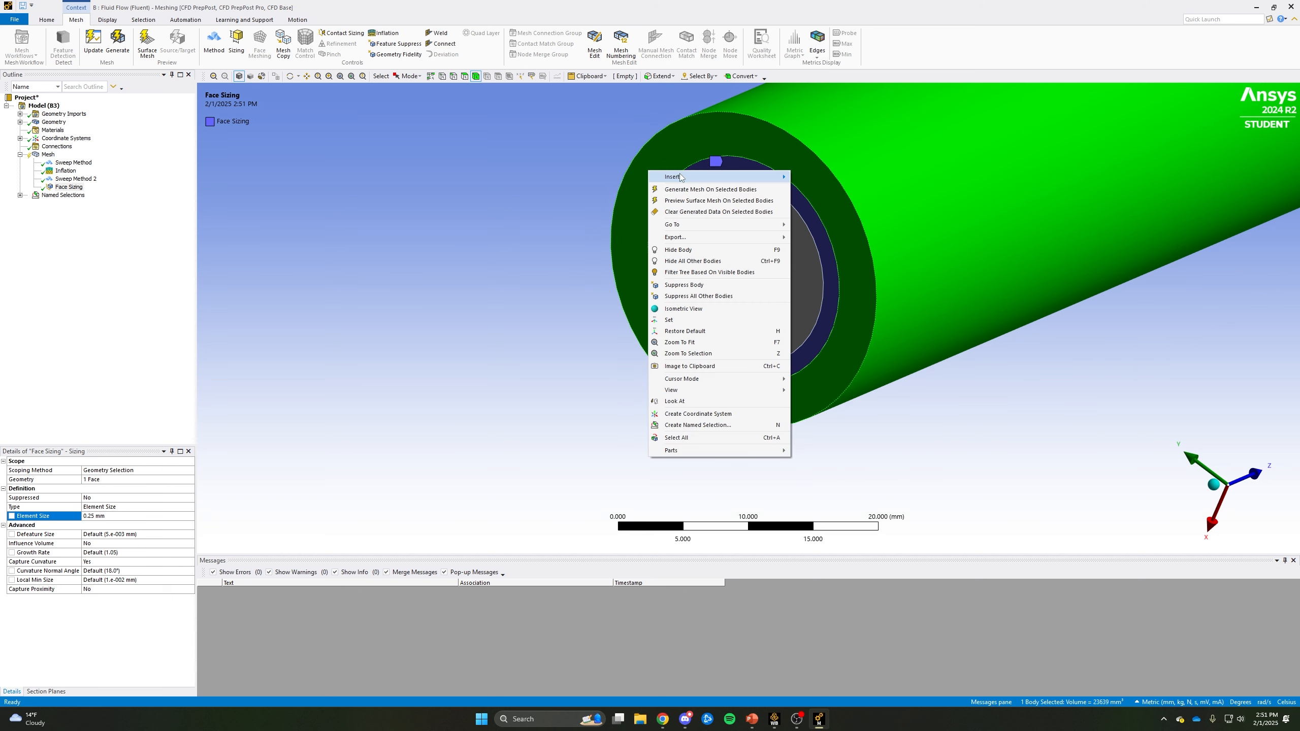
pyautogui.moveTo(680, 177)
pyautogui.click(804, 178)
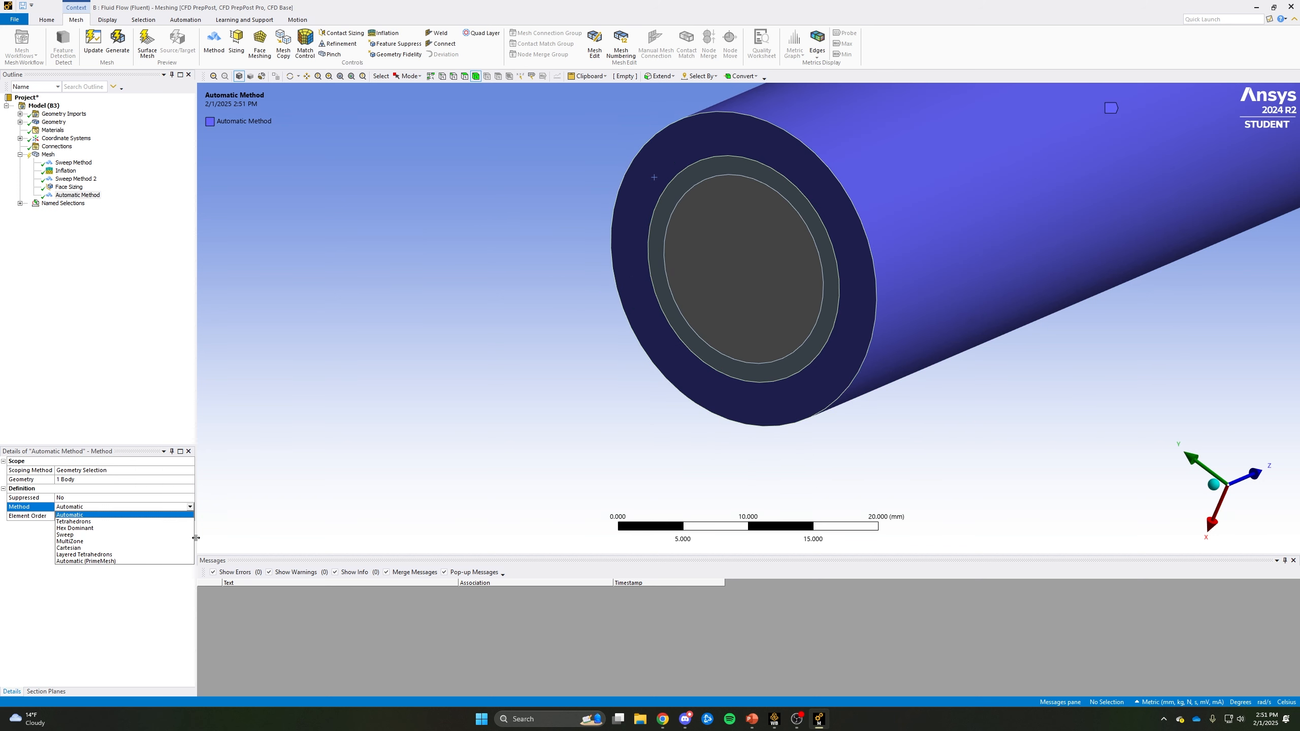
pyautogui.click(97, 535)
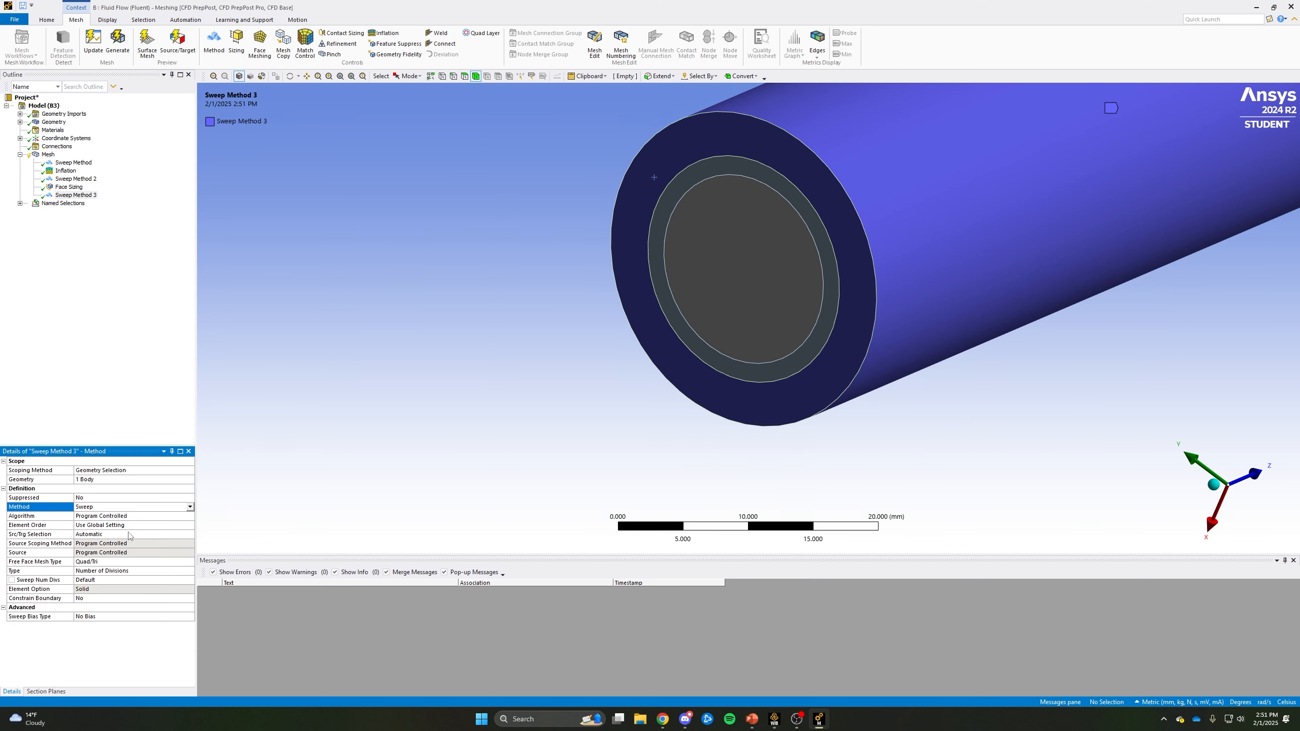
# Set the insulation sweep to Manual Source, using its visible annular end face as source, with 50 divisions.
pyautogui.click(125, 535)
pyautogui.click(126, 535)
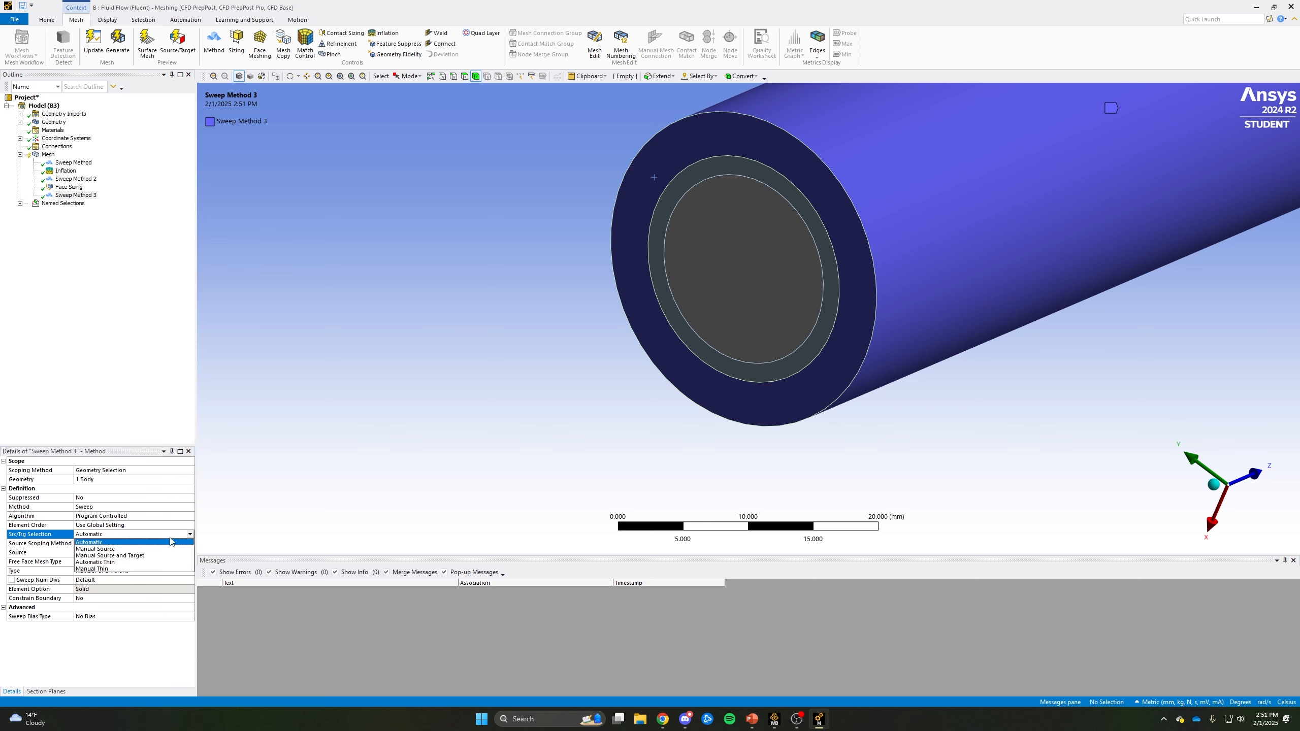
pyautogui.click(132, 552)
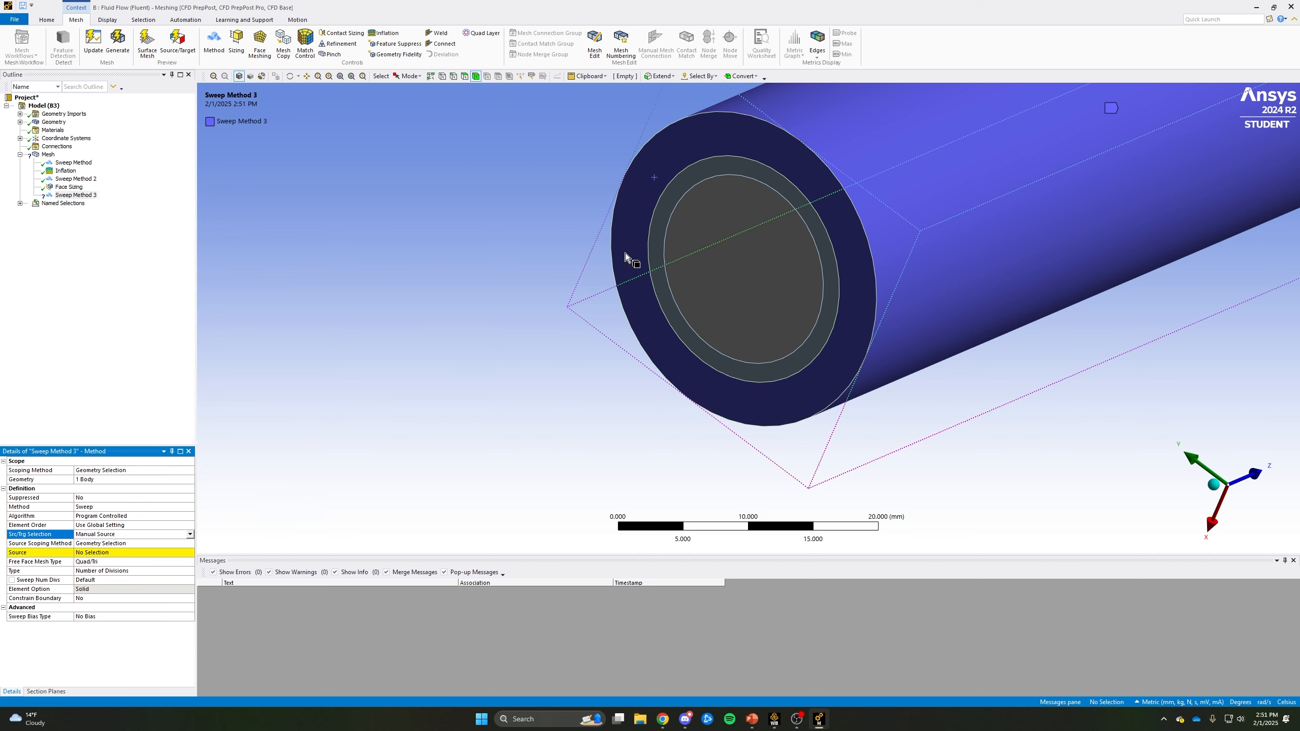
pyautogui.hotkey('ctrl', 'f')
pyautogui.click(628, 297)
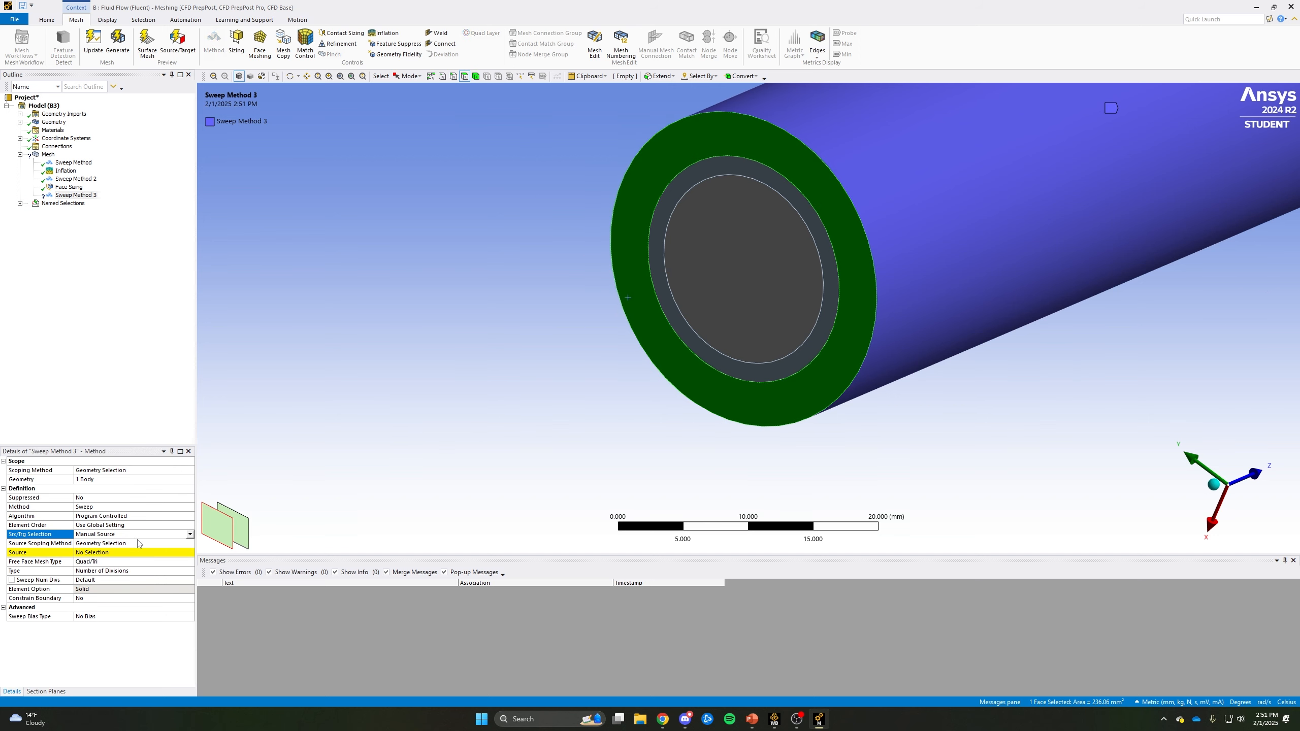
pyautogui.click(97, 553)
pyautogui.click(96, 553)
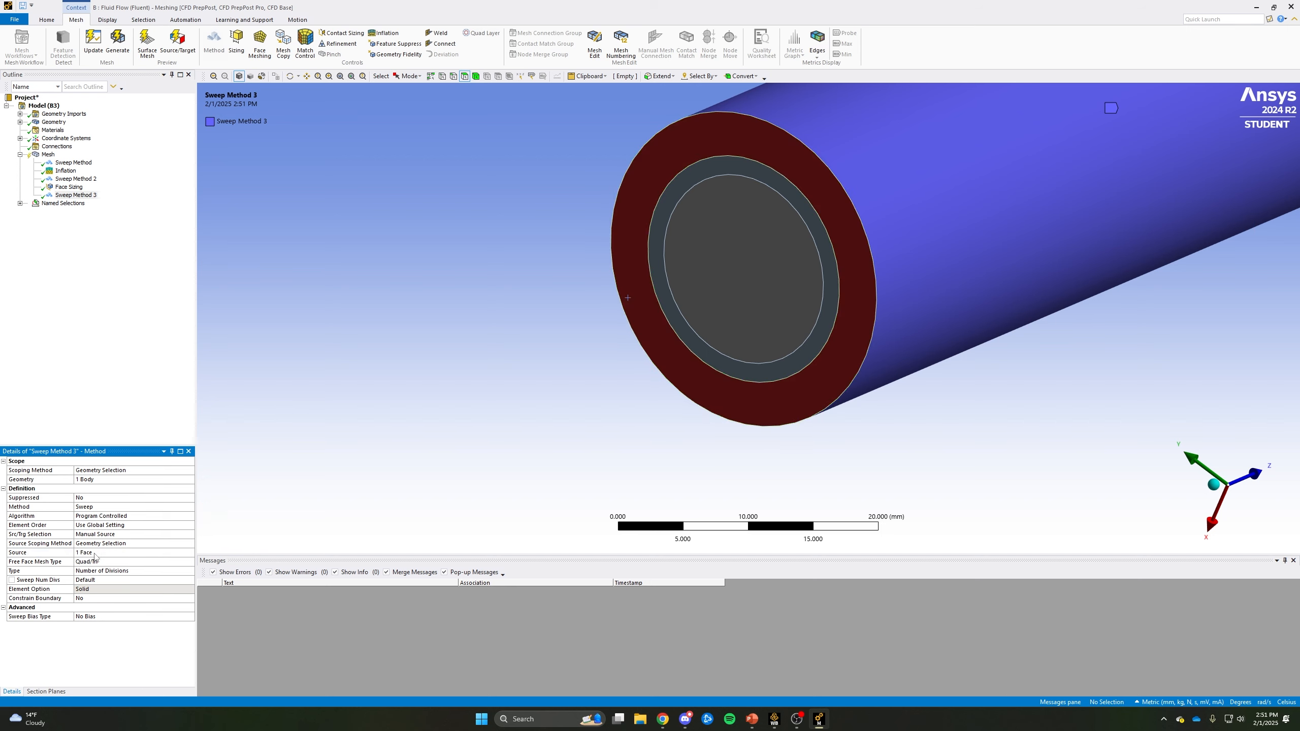
pyautogui.click(105, 580)
pyautogui.write('50')
pyautogui.press('Return')
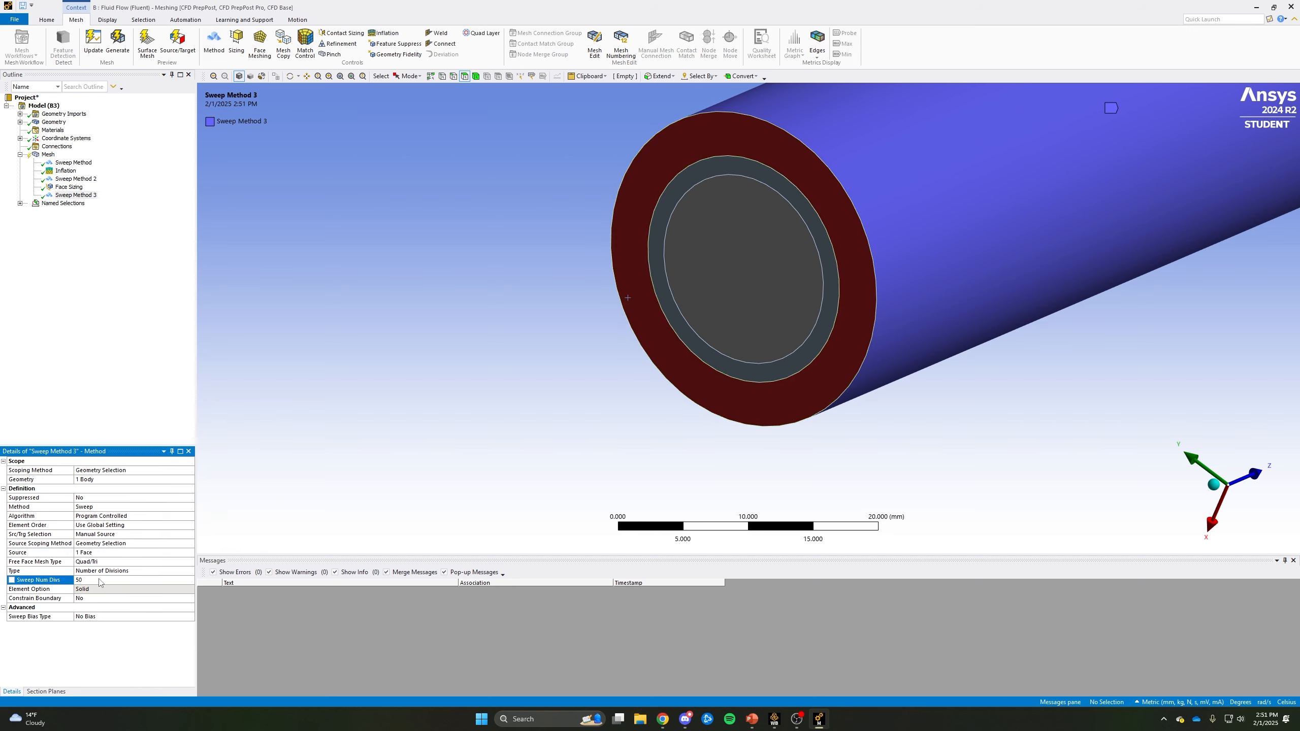
pyautogui.click(52, 272)
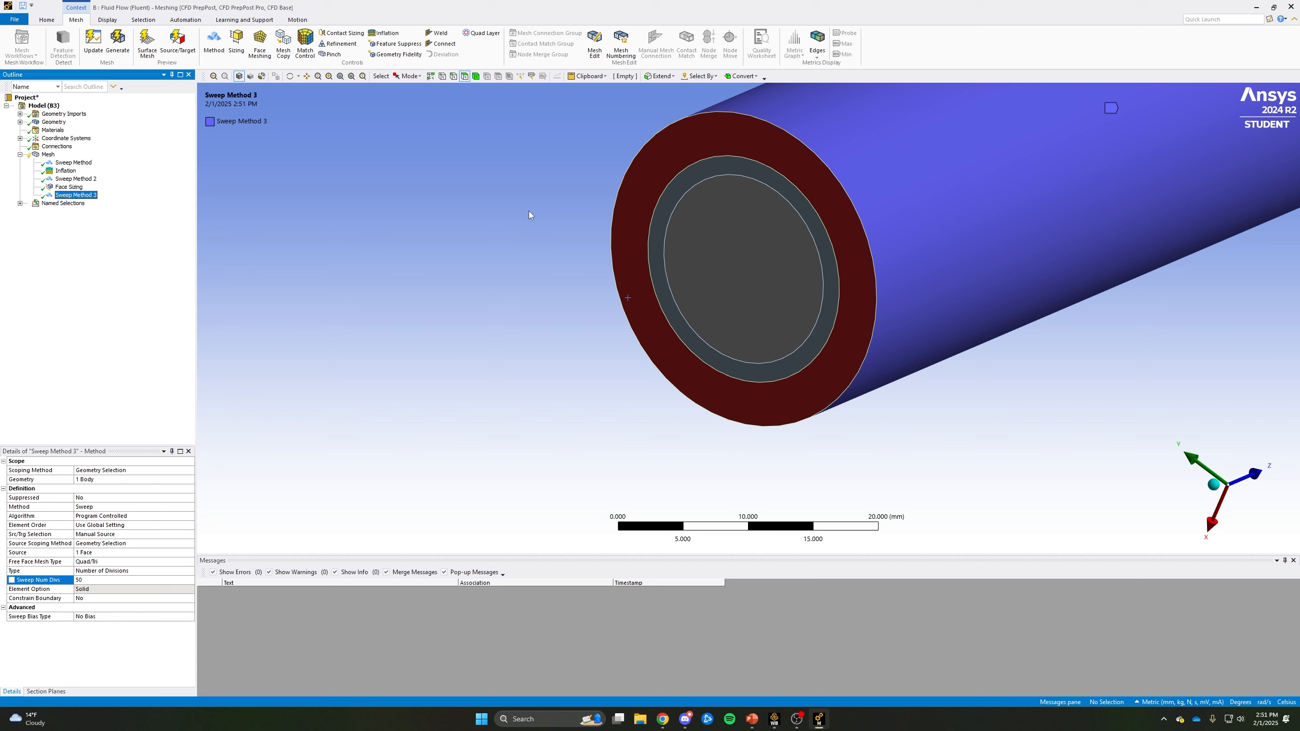
# Insert a face sizing of 0.5 mm on the insulation's visible annular end face and generate the mesh.
pyautogui.click(663, 163)
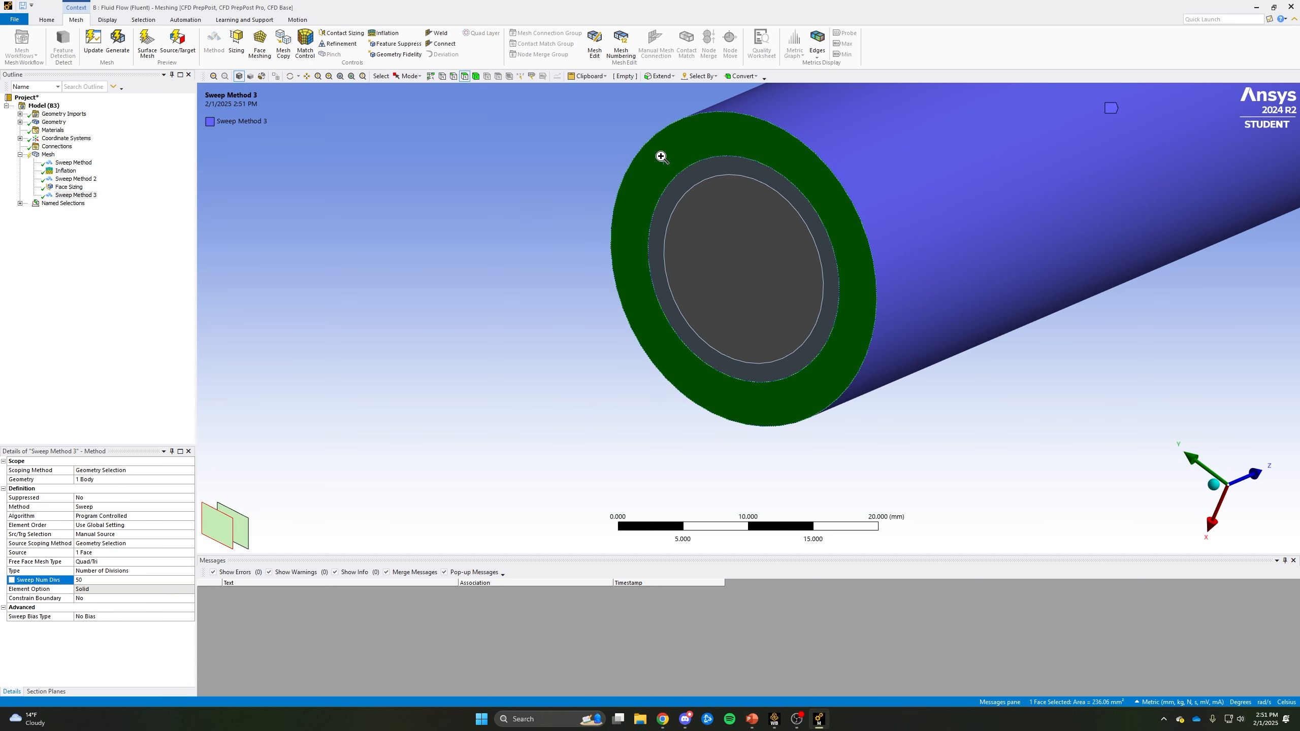
pyautogui.rightClick(662, 158)
pyautogui.moveTo(717, 163)
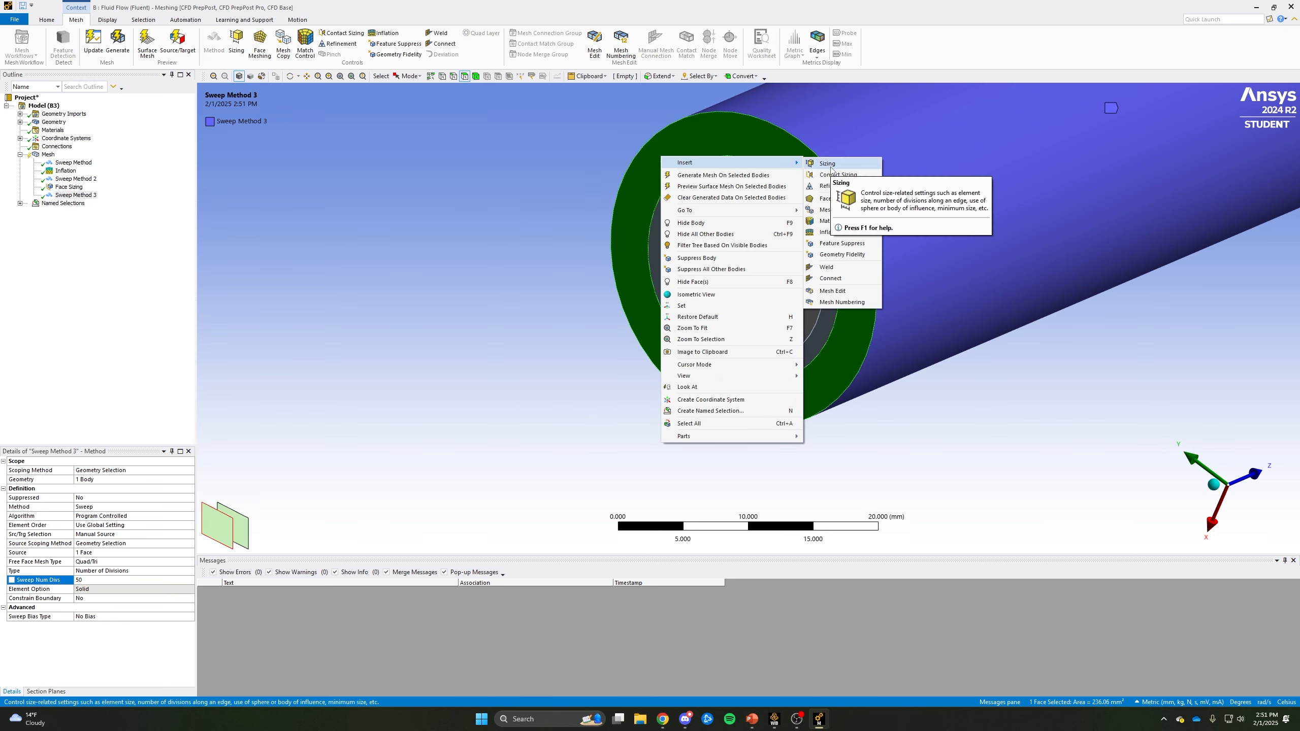
pyautogui.click(829, 164)
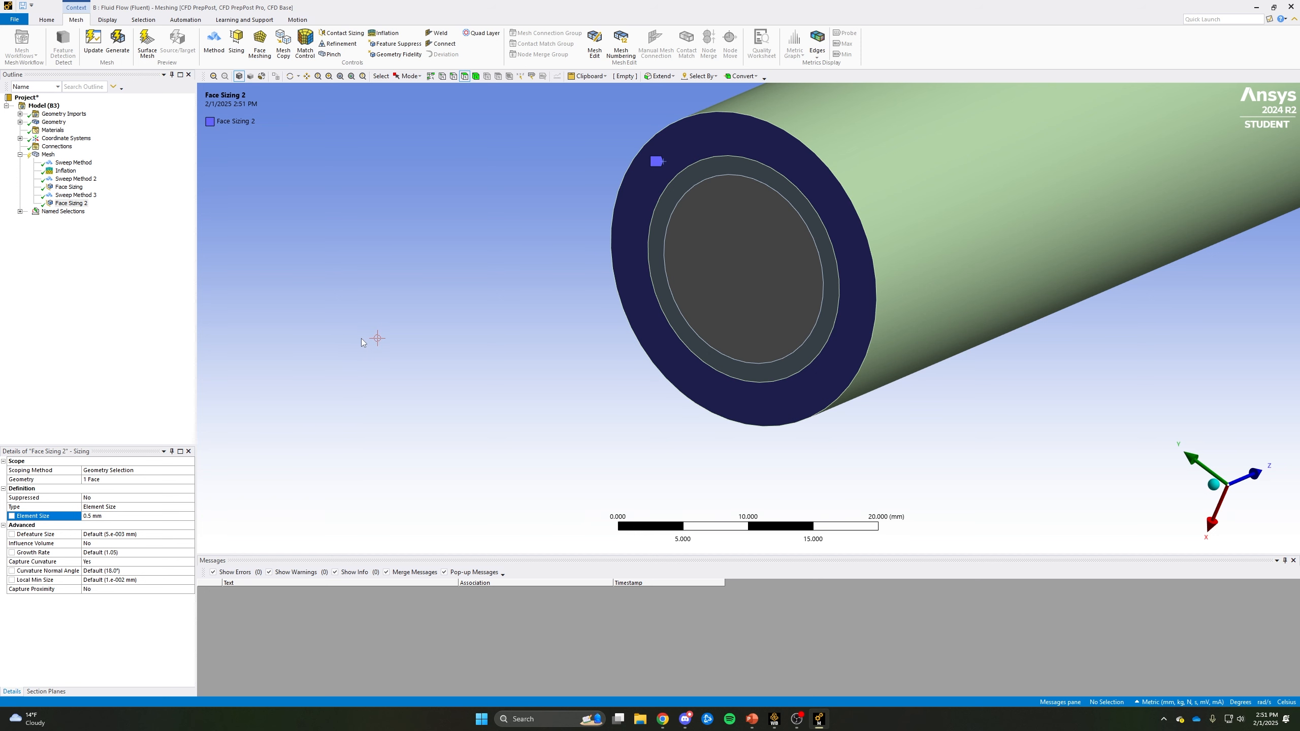
pyautogui.click(117, 45)
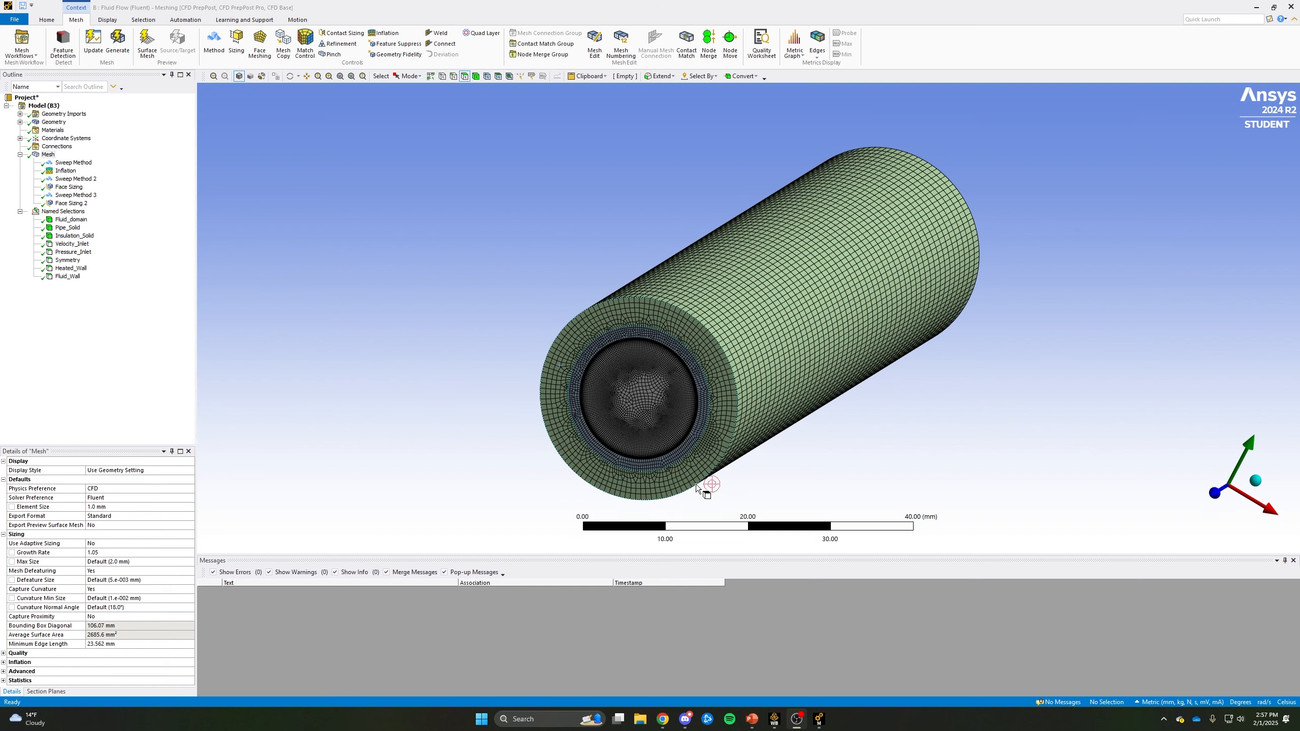
# Examine the generated mesh on the pipe's end face, comparing the insulation, pipe wall and inflated fluid regions up close.
pyautogui.click(1214, 493)
pyautogui.moveTo(612, 254); pyautogui.dragTo(672, 318, button='right')
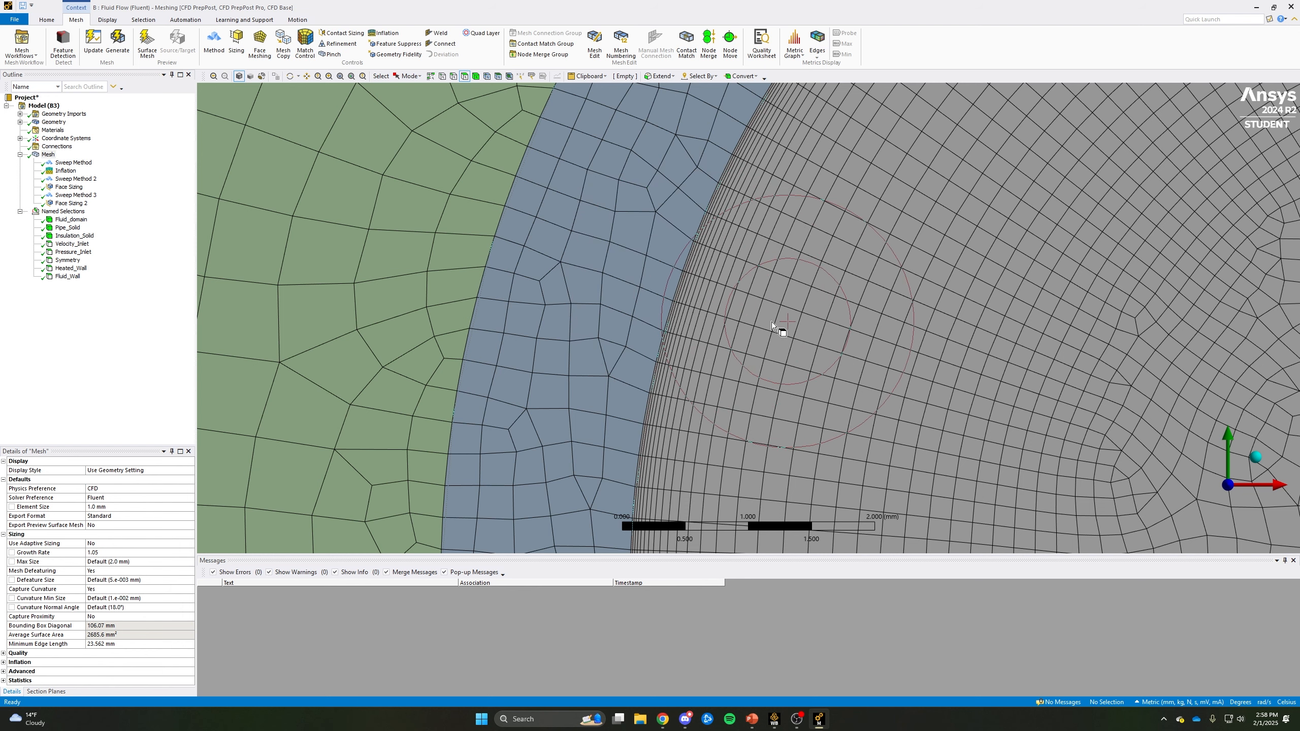
pyautogui.scroll(-3, 765, 318)
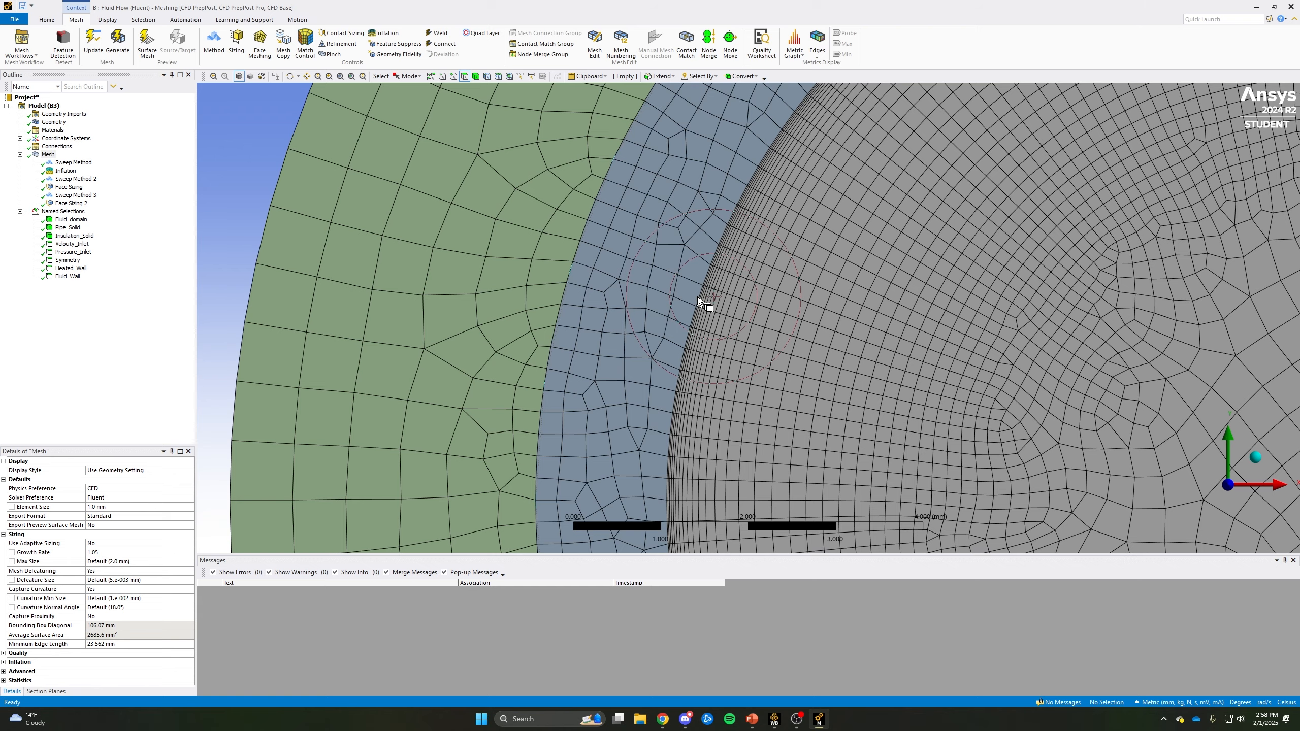
pyautogui.scroll(-2, 698, 298)
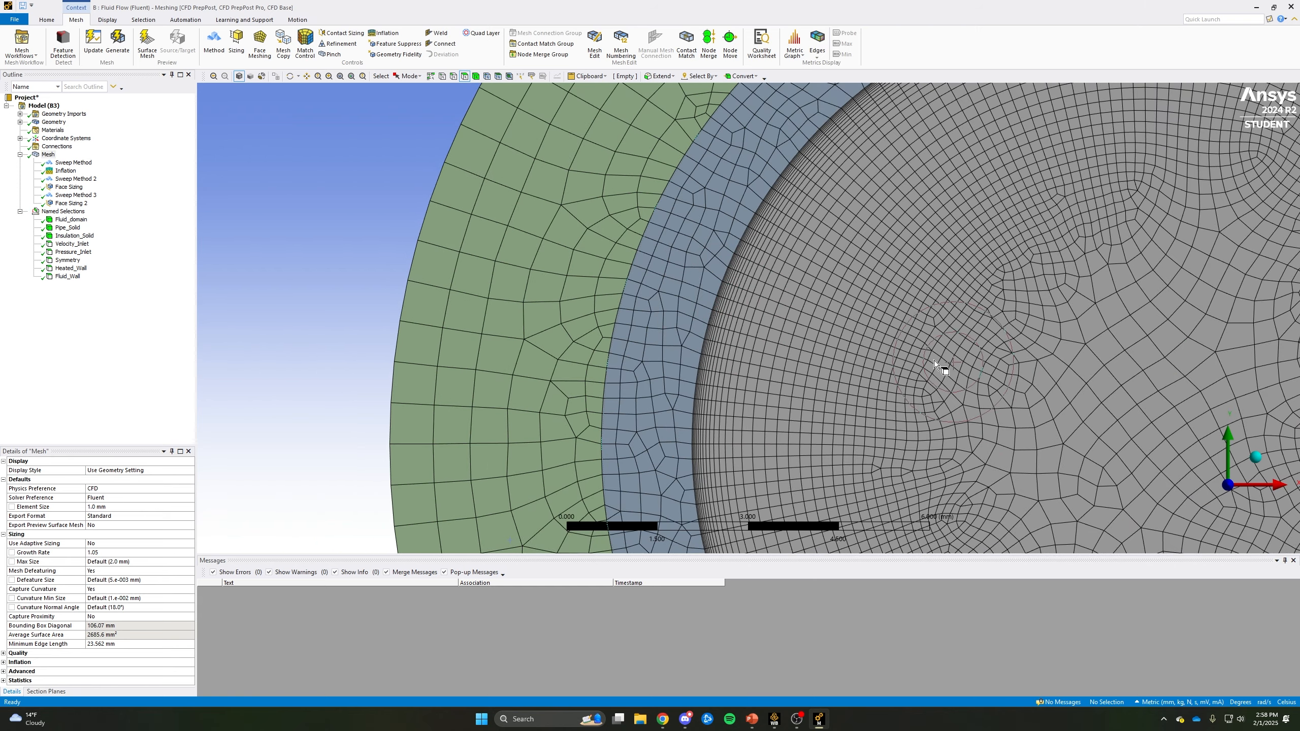
pyautogui.moveTo(1010, 370); pyautogui.dragTo(969, 388, button='middle')
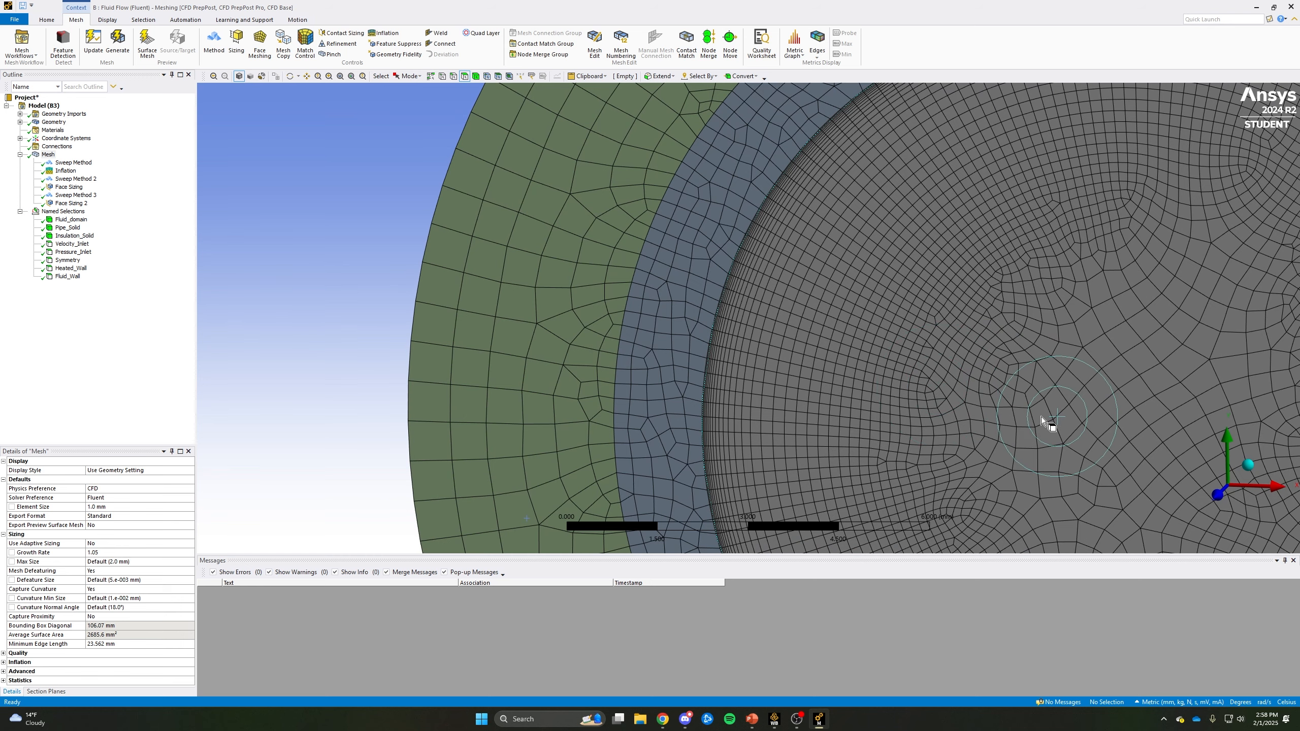
pyautogui.moveTo(772, 337); pyautogui.dragTo(770, 307, button='middle')
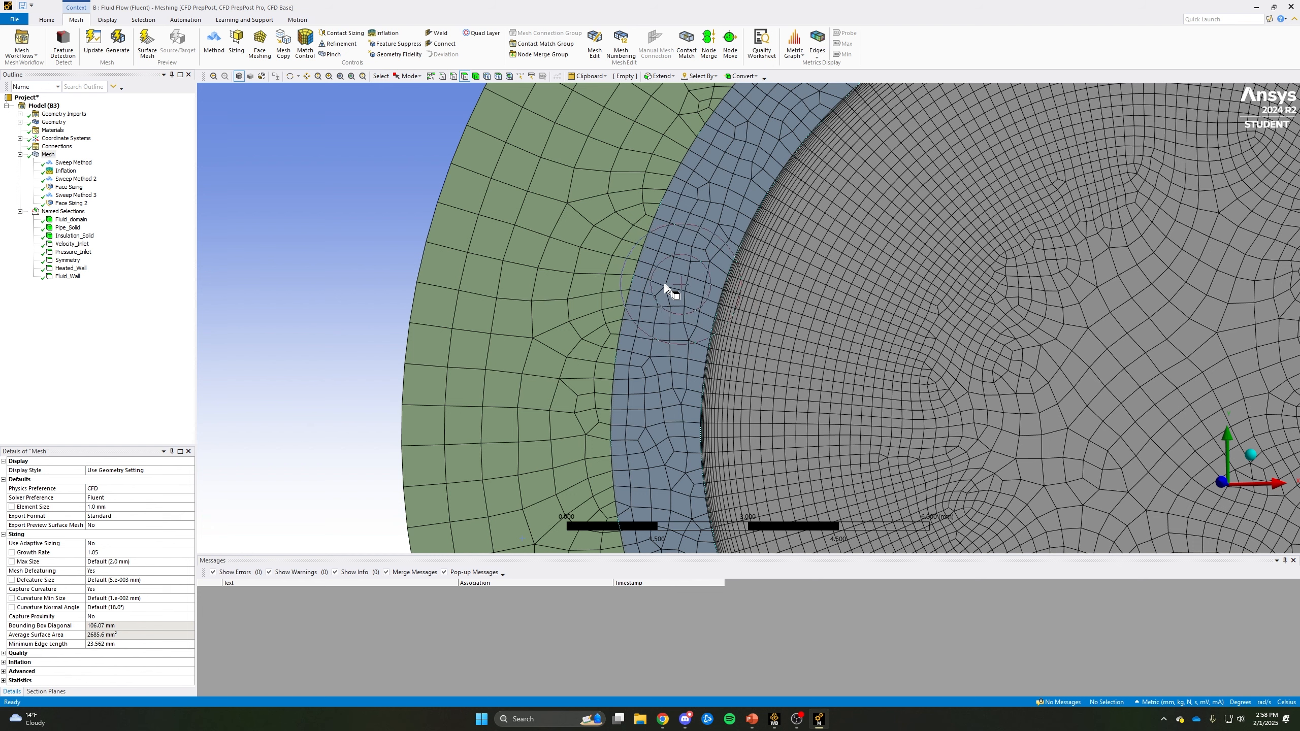
pyautogui.scroll(-2, 656, 323)
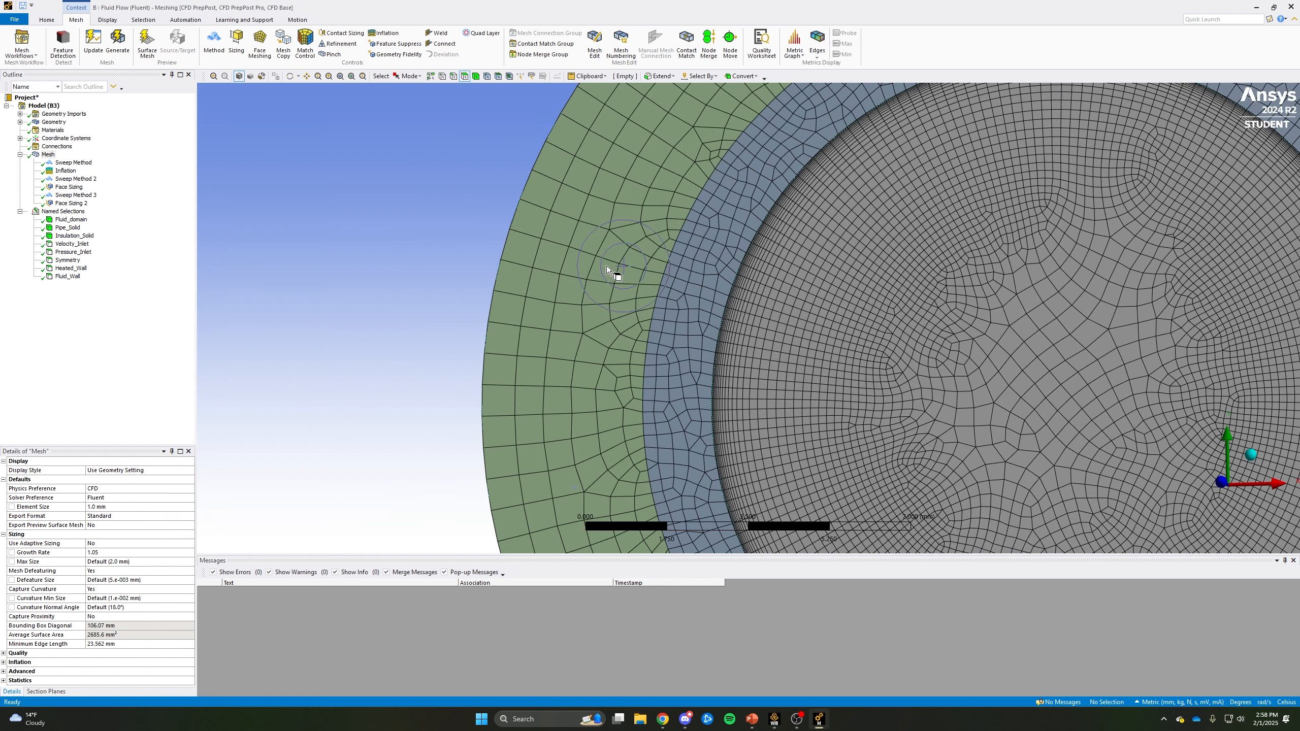
pyautogui.scroll(-1, 640, 272)
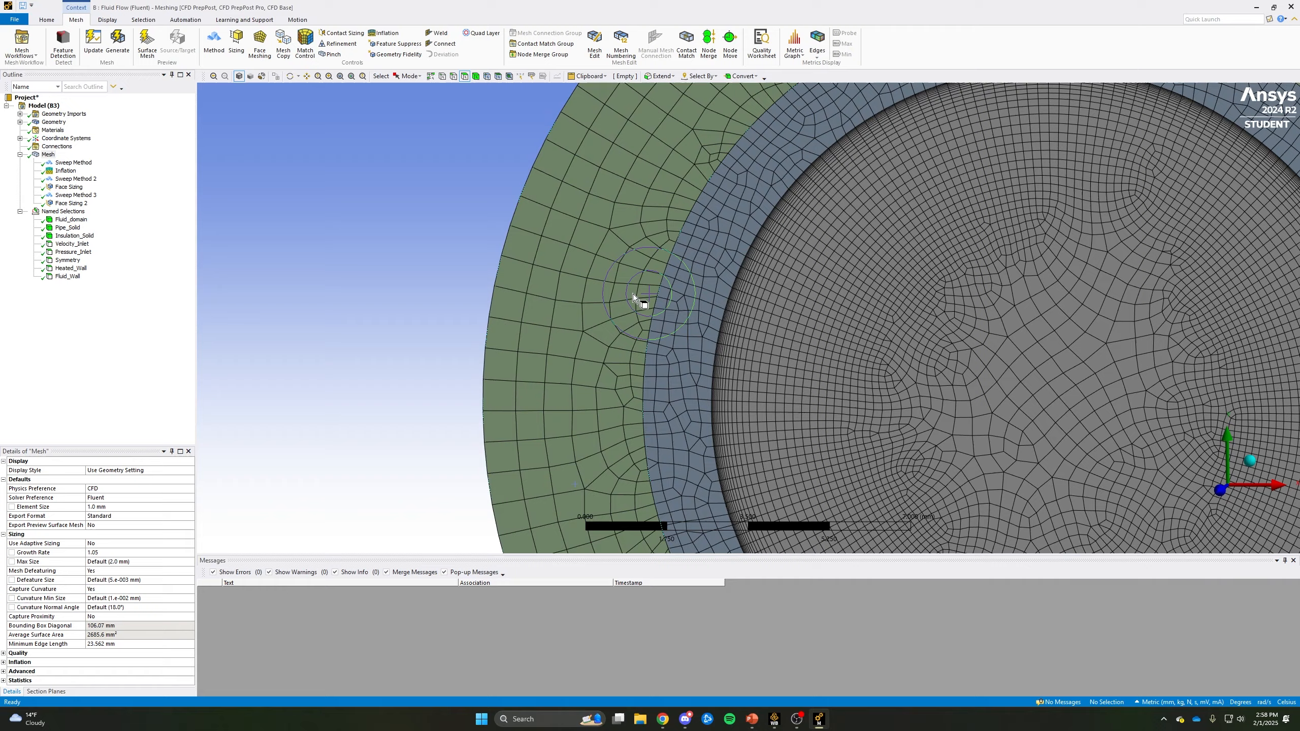
pyautogui.scroll(-1, 592, 299)
pyautogui.scroll(-7, 609, 322)
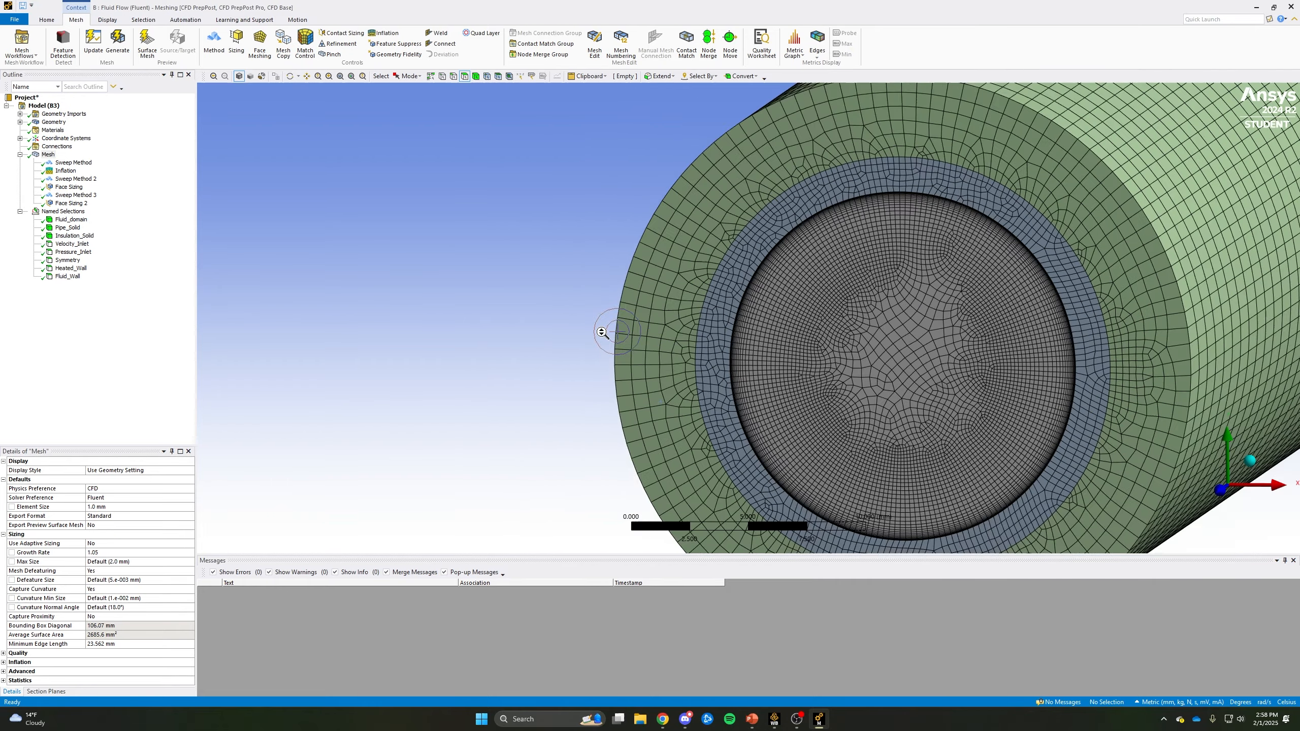
pyautogui.moveTo(968, 362); pyautogui.dragTo(952, 362, button='middle')
pyautogui.scroll(-2, 818, 379)
pyautogui.moveTo(660, 146); pyautogui.dragTo(1176, 423)
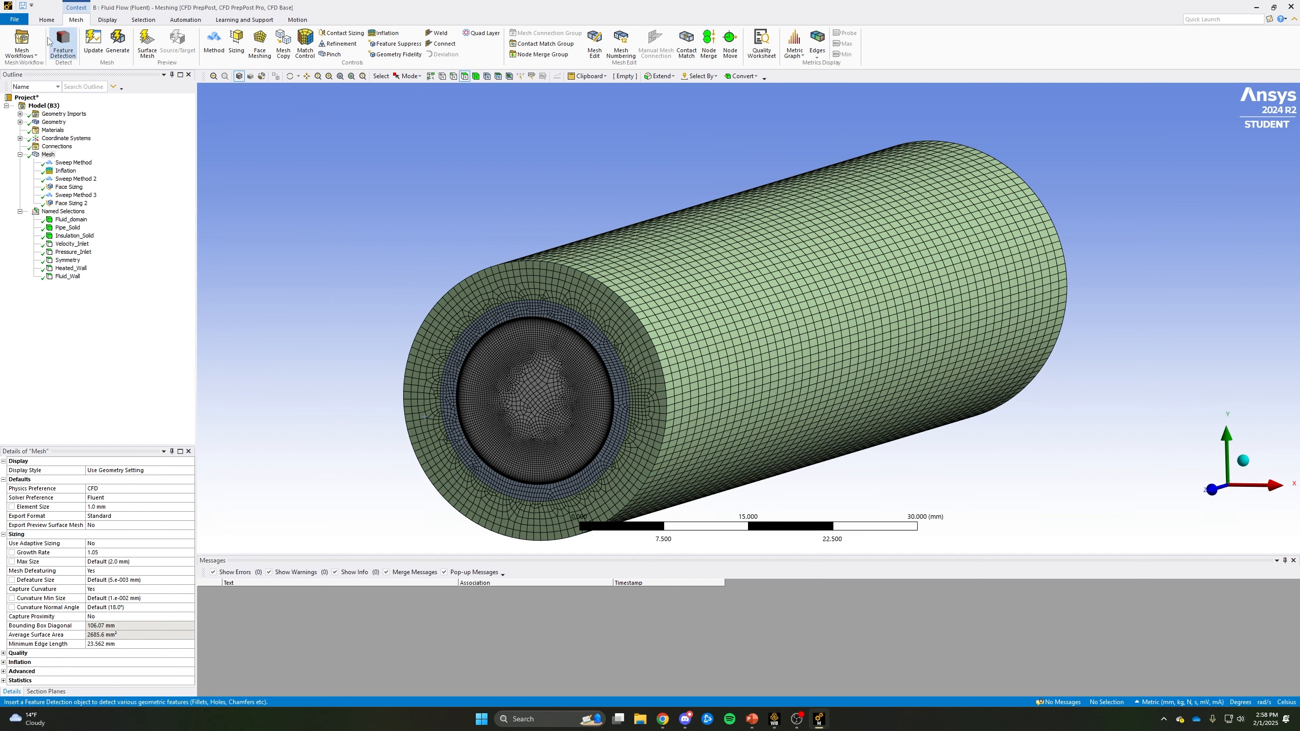
# Create a section plane cutting lengthwise through the middle of the pipe, drawn in the view along the X axis.
pyautogui.click(47, 19)
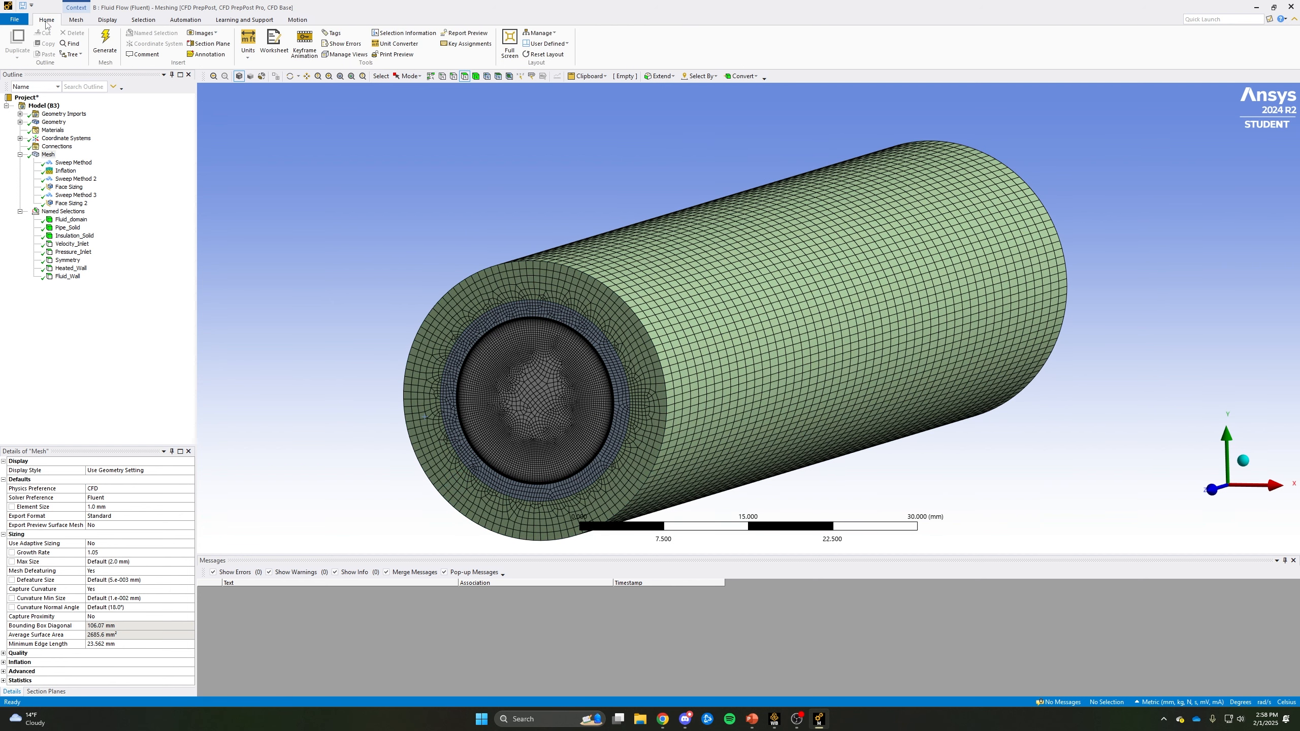
pyautogui.click(209, 44)
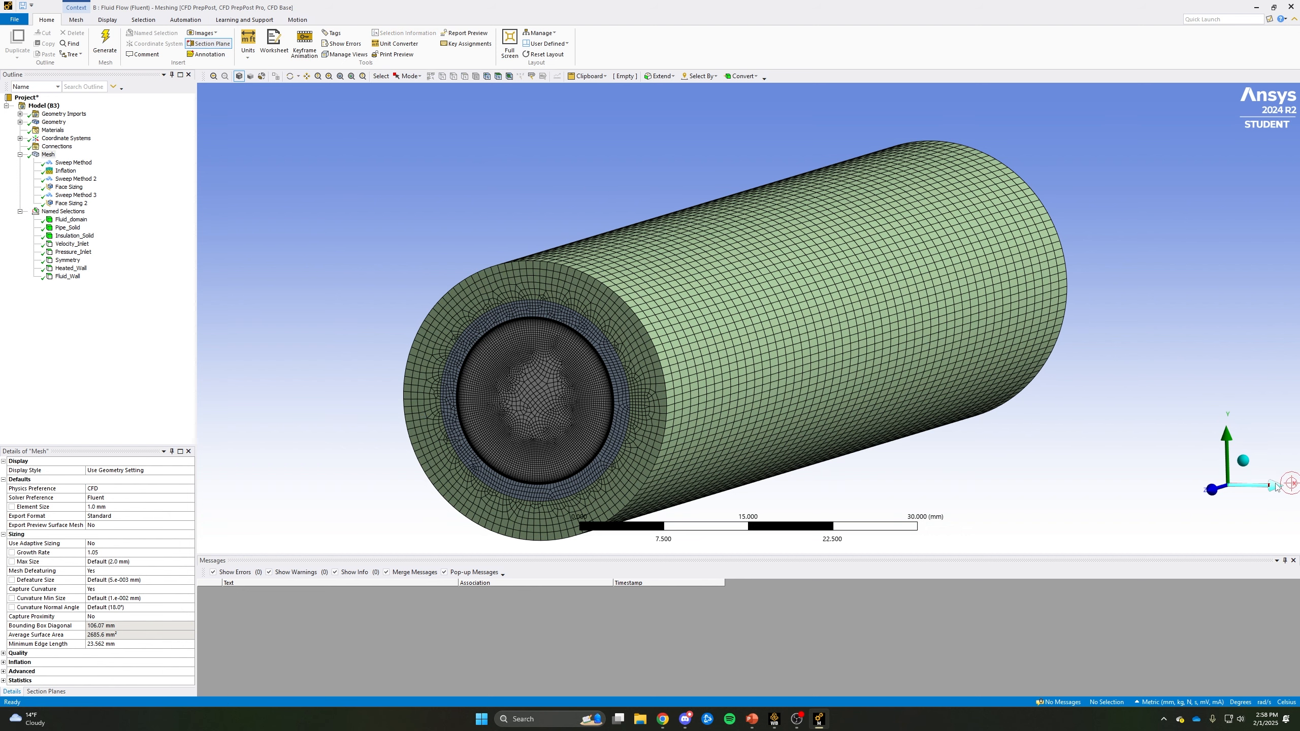
pyautogui.click(1260, 486)
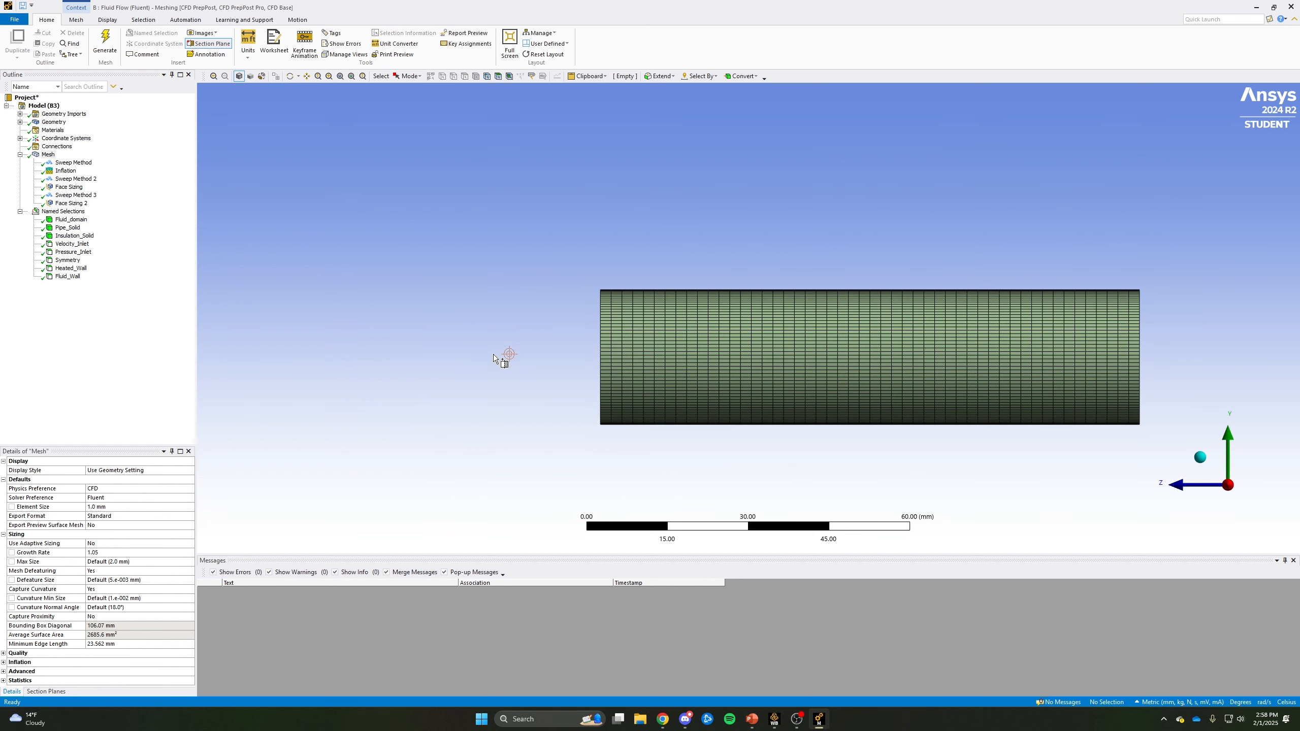
pyautogui.moveTo(494, 359); pyautogui.dragTo(1249, 354)
pyautogui.moveTo(814, 289); pyautogui.dragTo(824, 400)
pyautogui.moveTo(619, 167); pyautogui.dragTo(1200, 405, button='right')
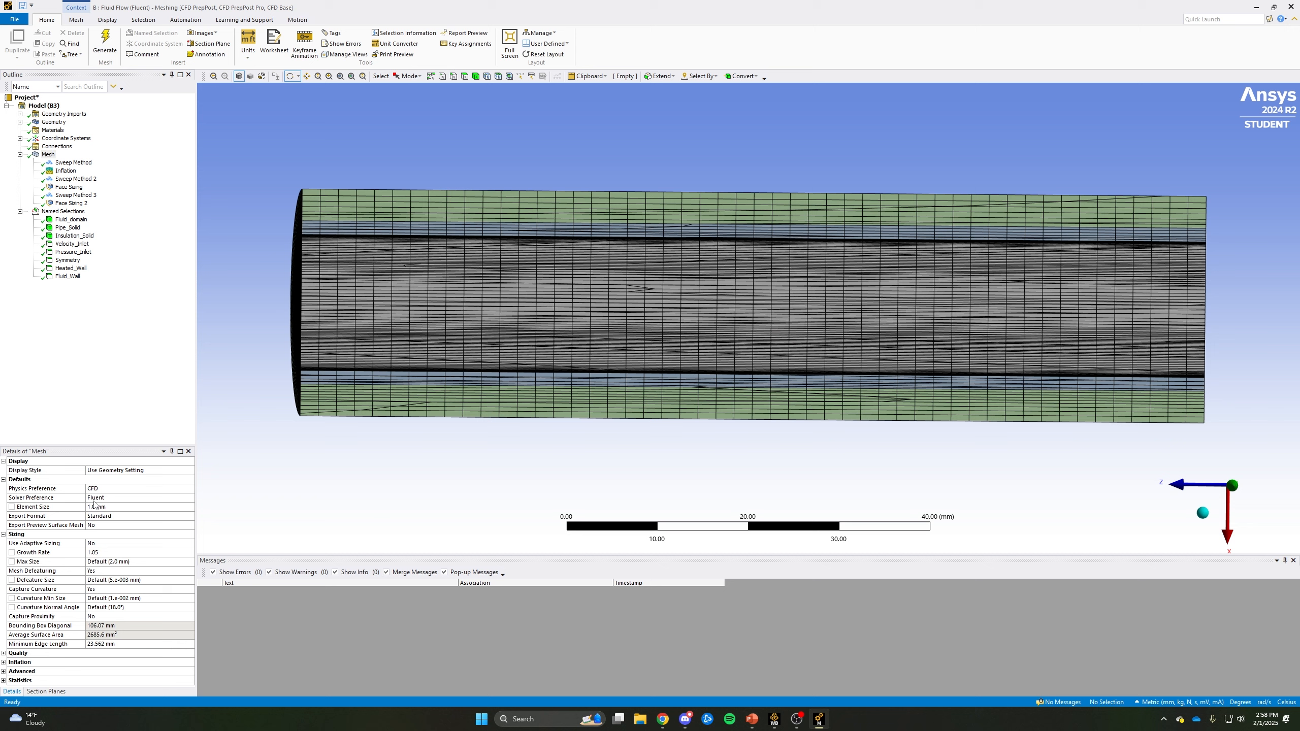
# Show whole elements on the section plane and inspect the cut mesh along the pipe's length.
pyautogui.click(39, 692)
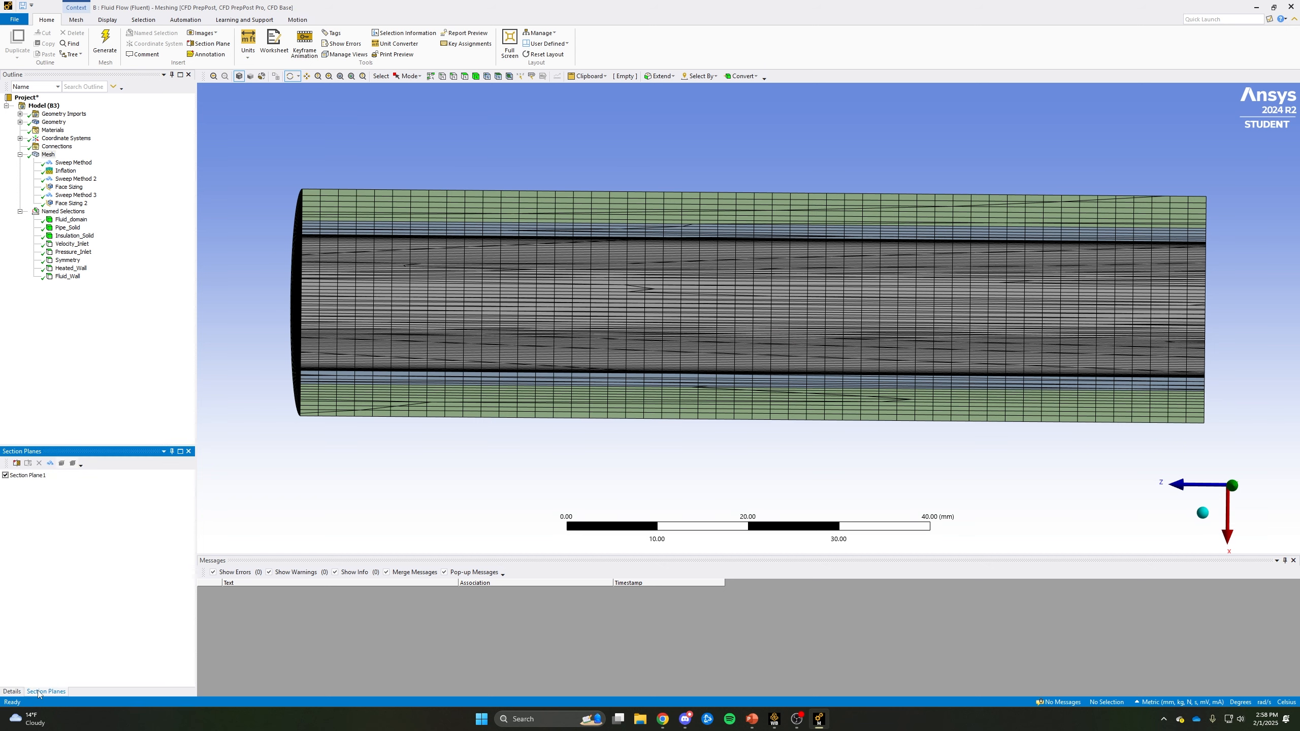
pyautogui.click(51, 464)
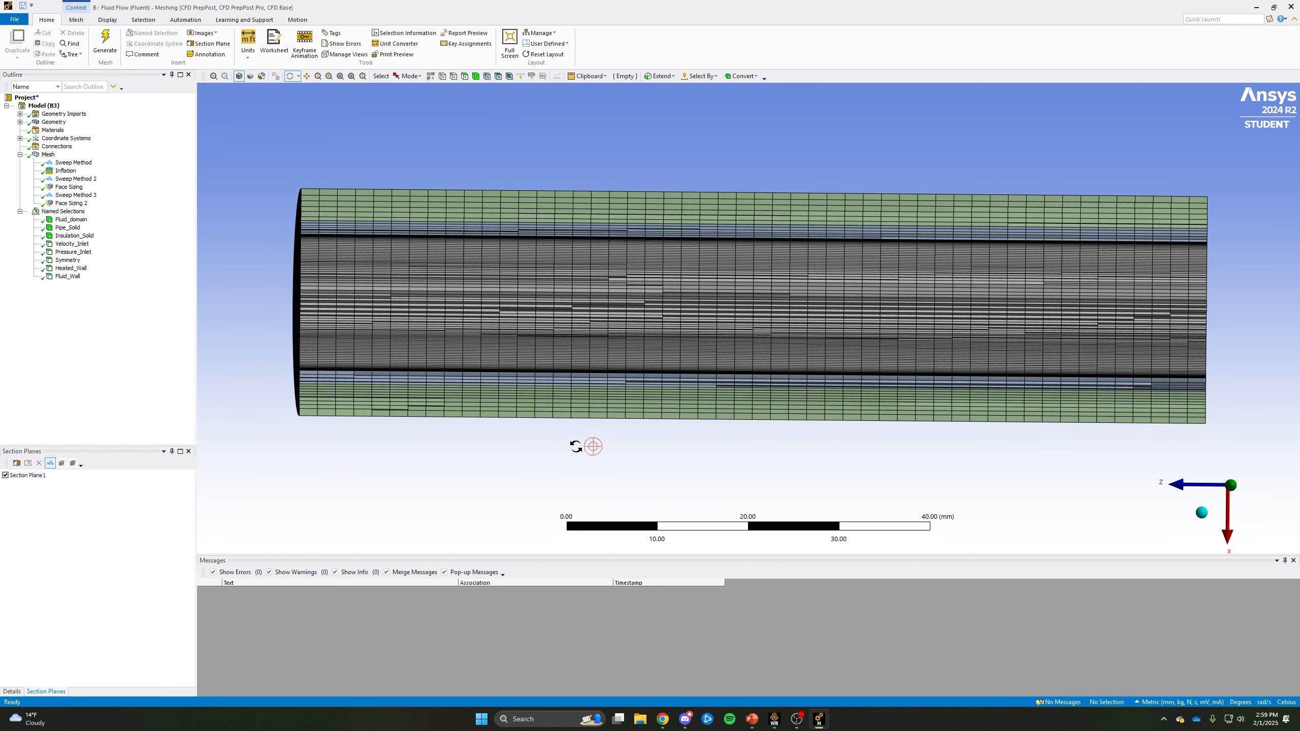
pyautogui.moveTo(575, 446)
pyautogui.mouseDown()
pyautogui.moveTo(547, 445)
pyautogui.moveTo(598, 450)
pyautogui.mouseUp()
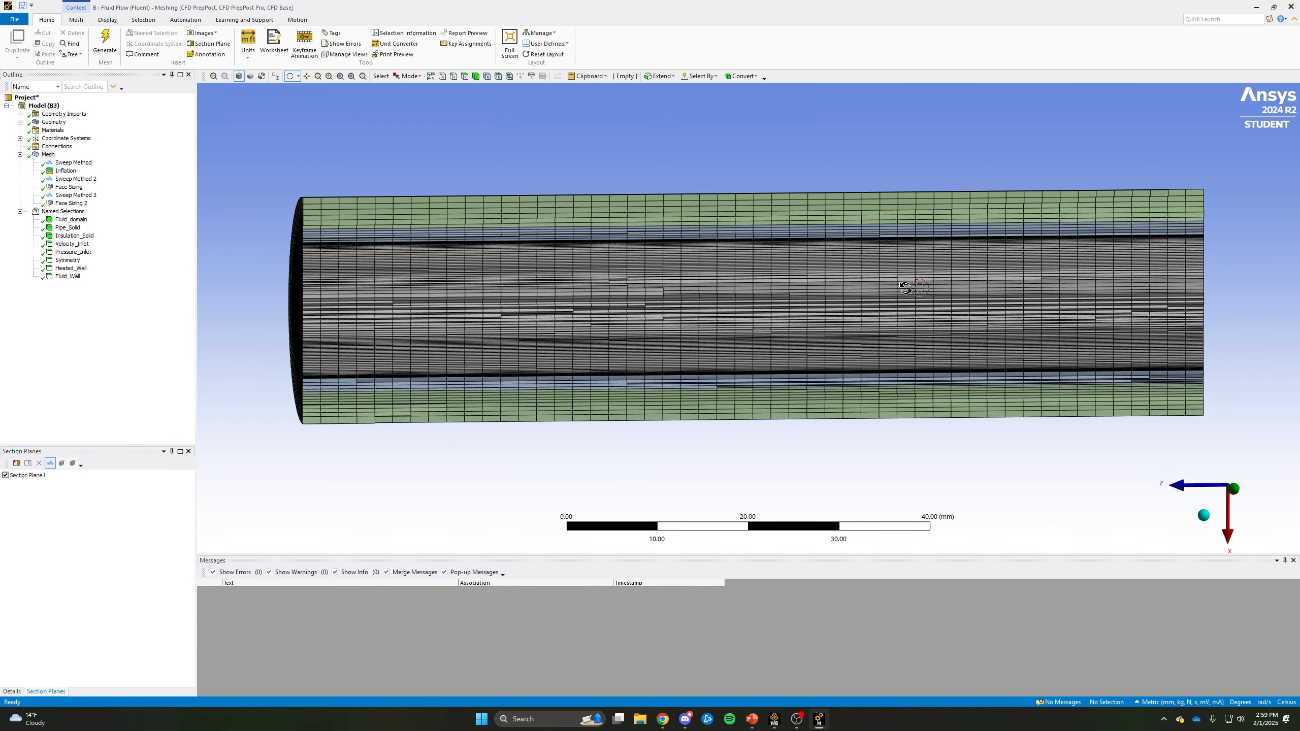
pyautogui.moveTo(472, 291); pyautogui.dragTo(601, 299)
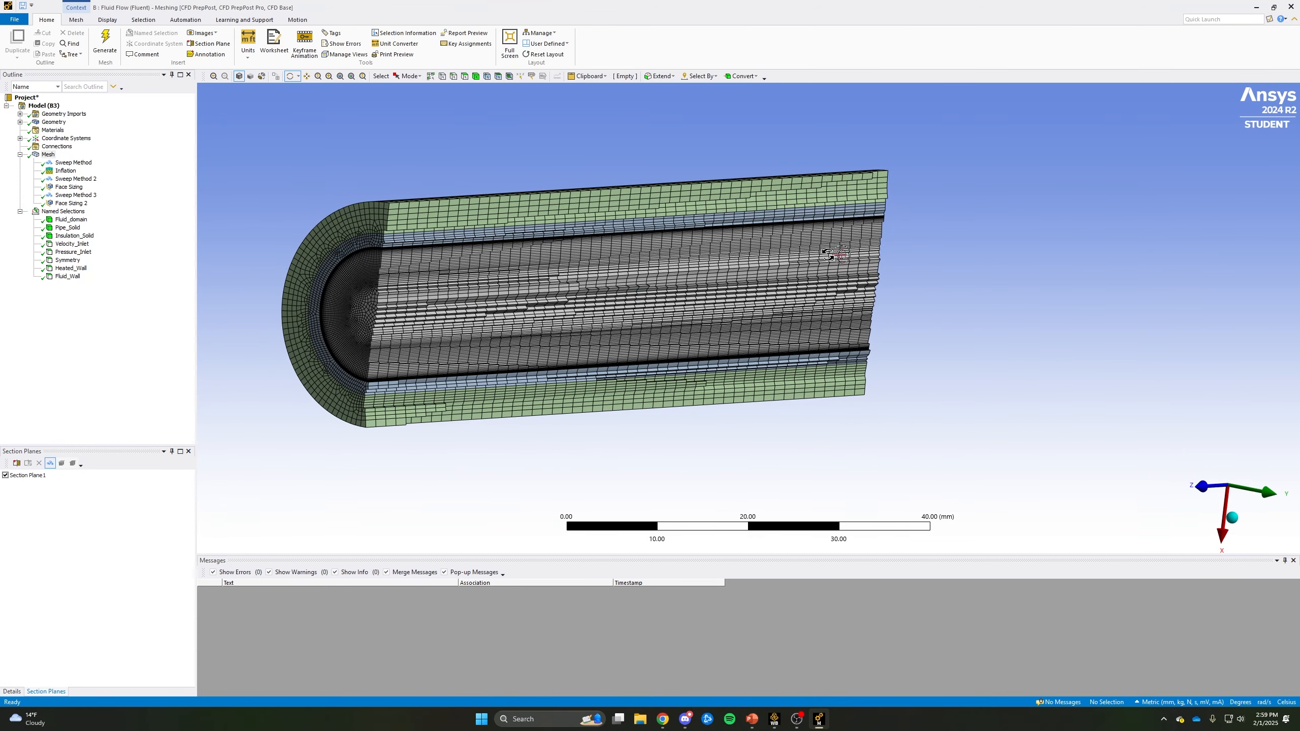
pyautogui.moveTo(887, 293); pyautogui.dragTo(845, 293)
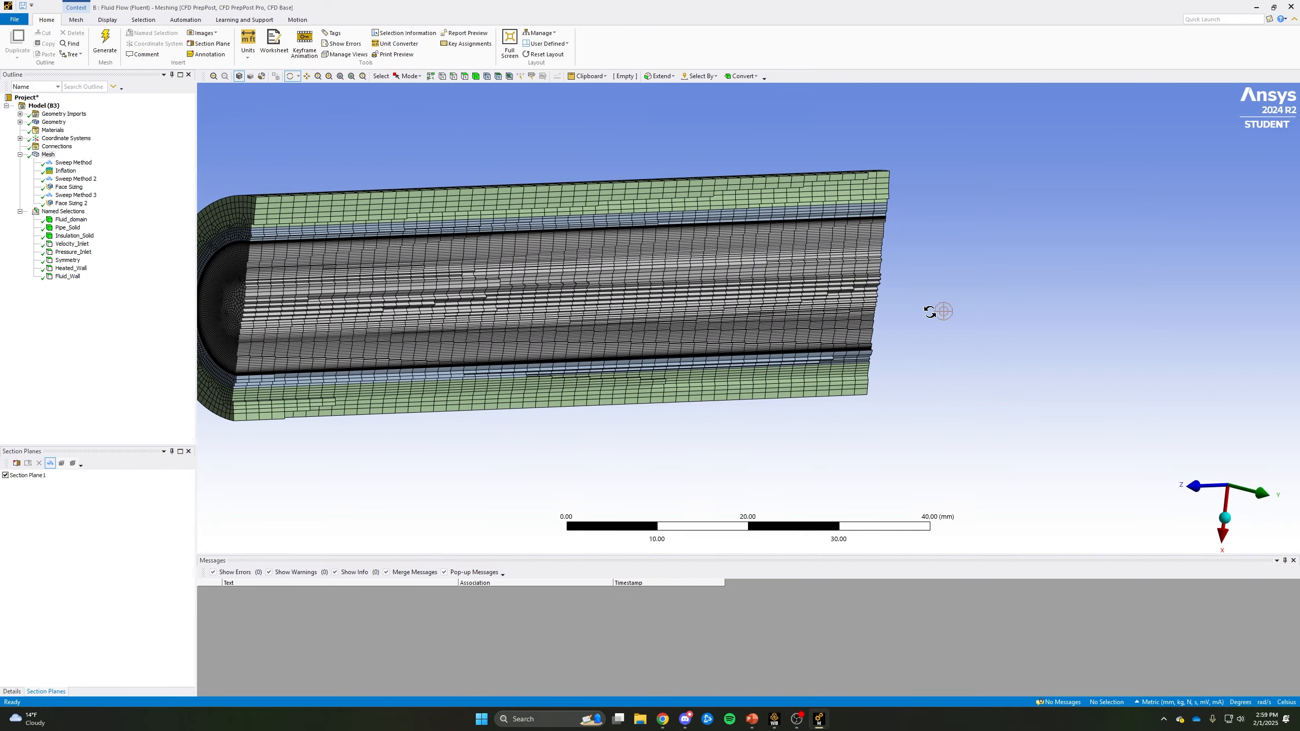
pyautogui.moveTo(930, 312); pyautogui.dragTo(953, 325)
pyautogui.moveTo(663, 330); pyautogui.dragTo(522, 312)
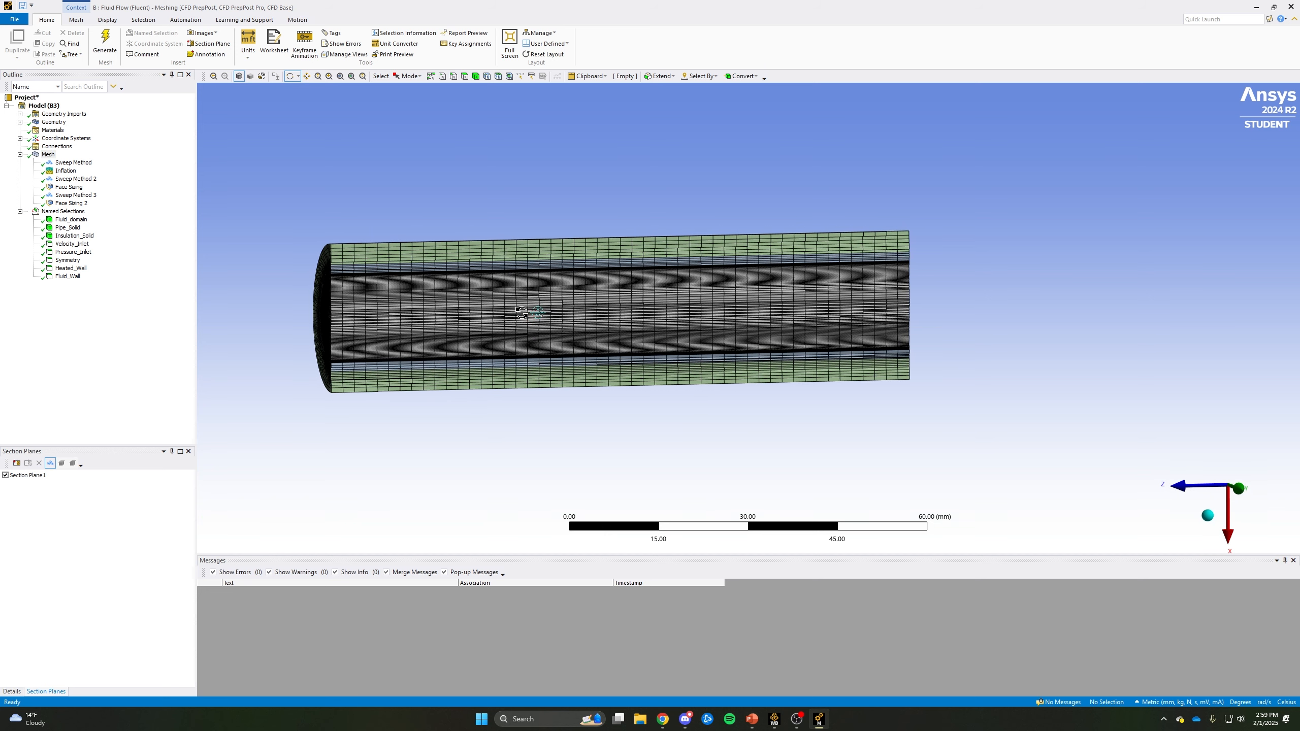
pyautogui.moveTo(276, 190); pyautogui.dragTo(963, 433, button='right')
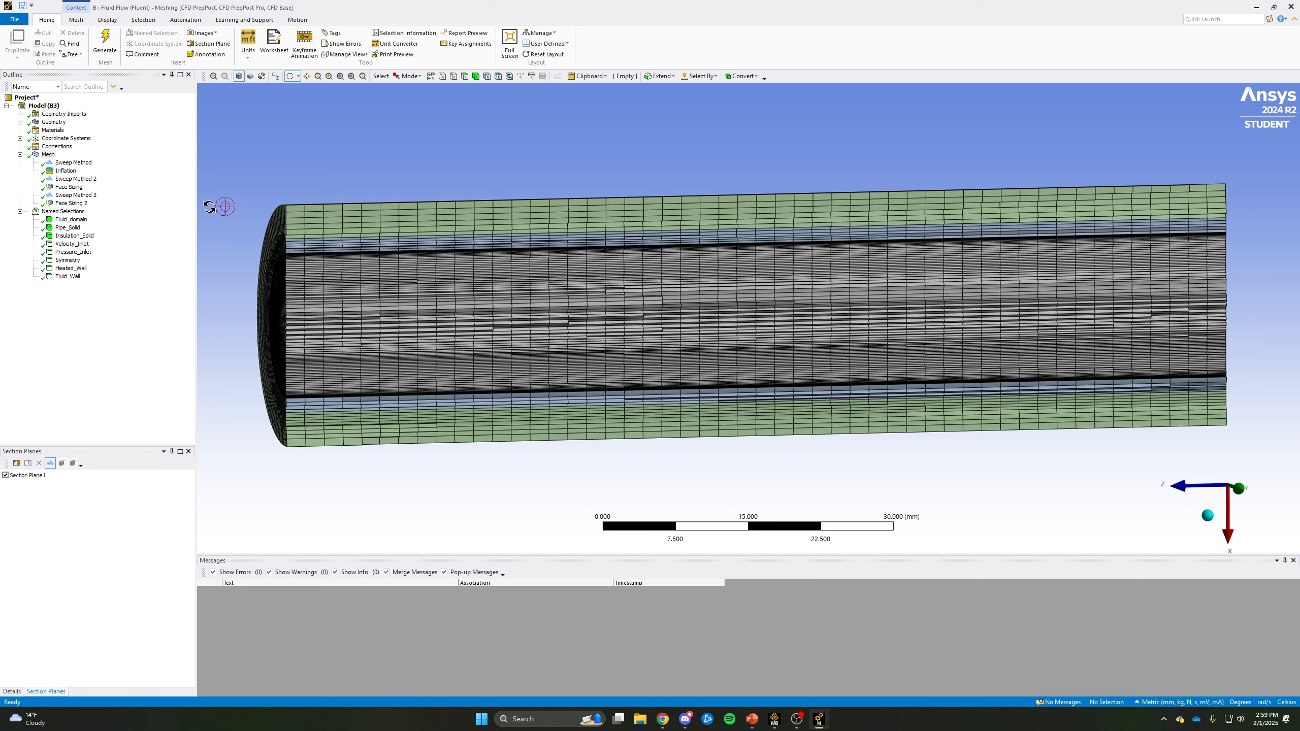
# Update the mesh for the Fluent setup.
pyautogui.click(76, 19)
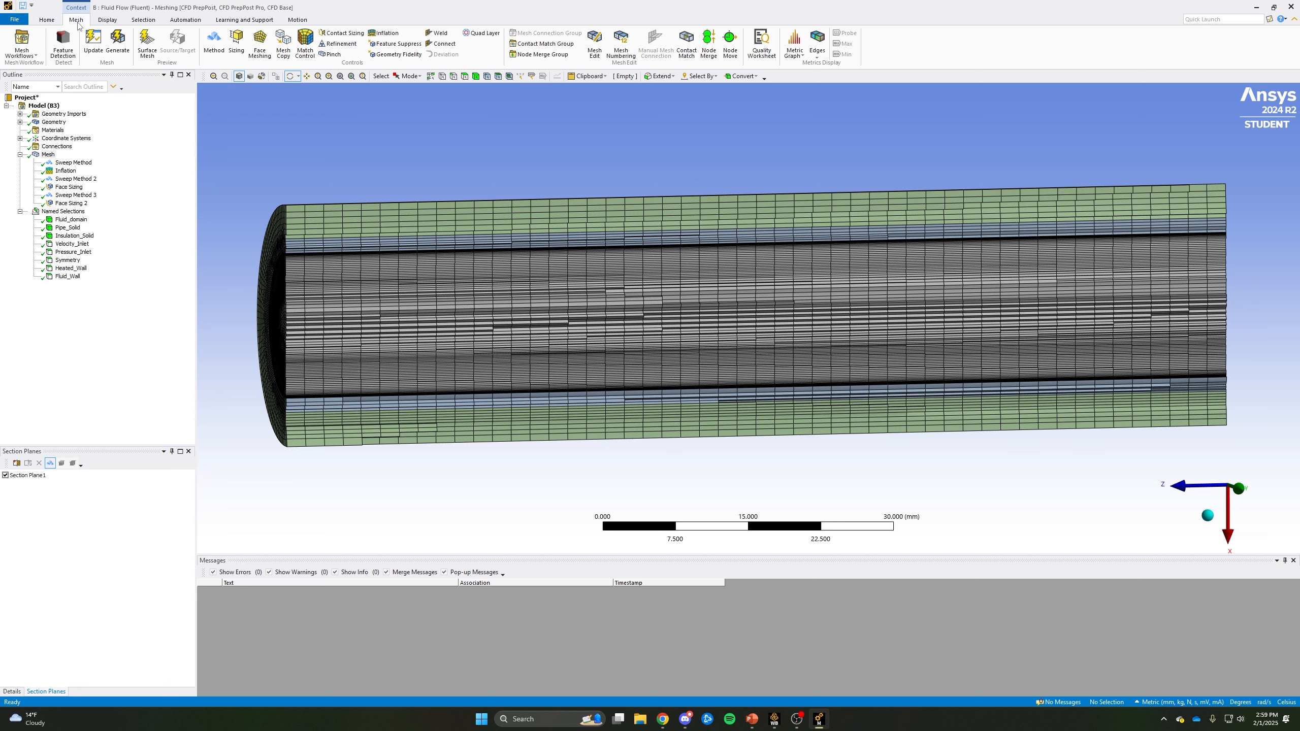
pyautogui.click(93, 47)
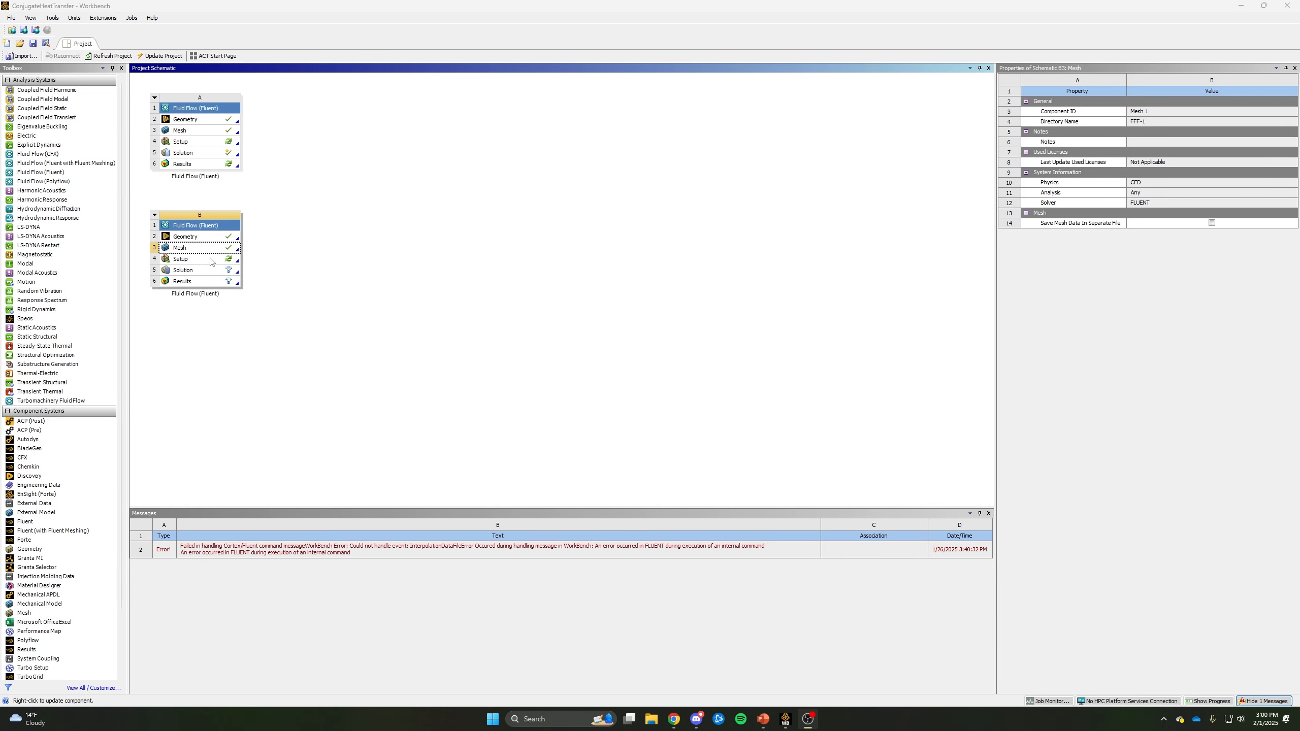
# From Workbench, launch system B's Setup in Fluent with double precision and 4 solver processes.
pyautogui.doubleClick(212, 259)
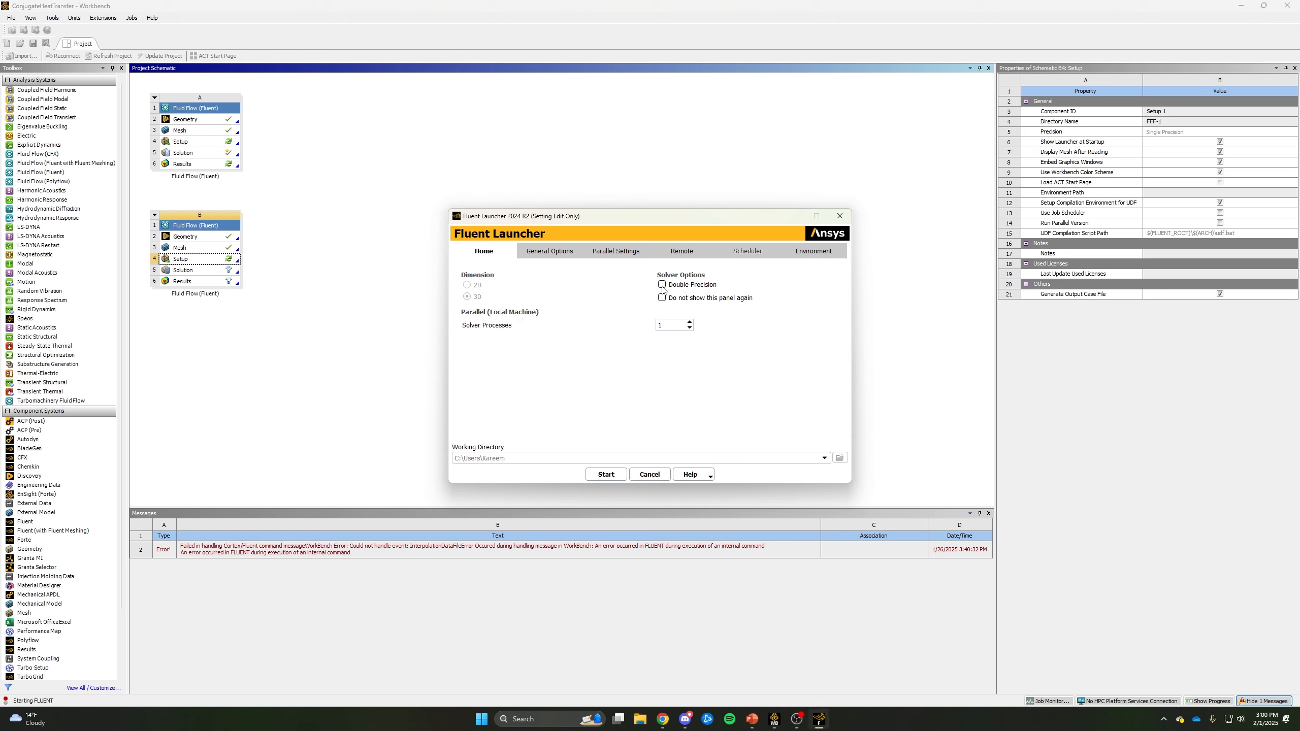
pyautogui.click(661, 286)
pyautogui.click(605, 475)
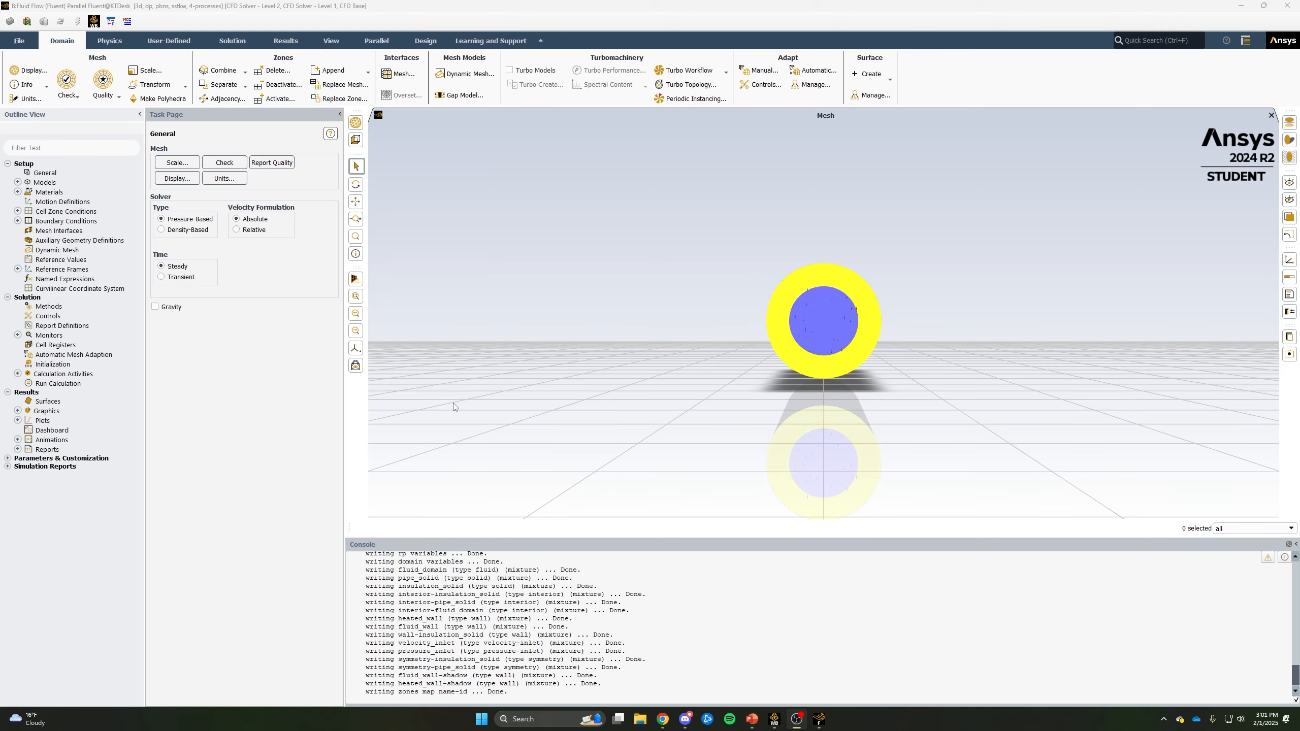
# Run the mesh check and evaluate the mesh quality, reading the orthogonal quality and aspect ratio in the console.
pyautogui.click(67, 87)
pyautogui.click(82, 109)
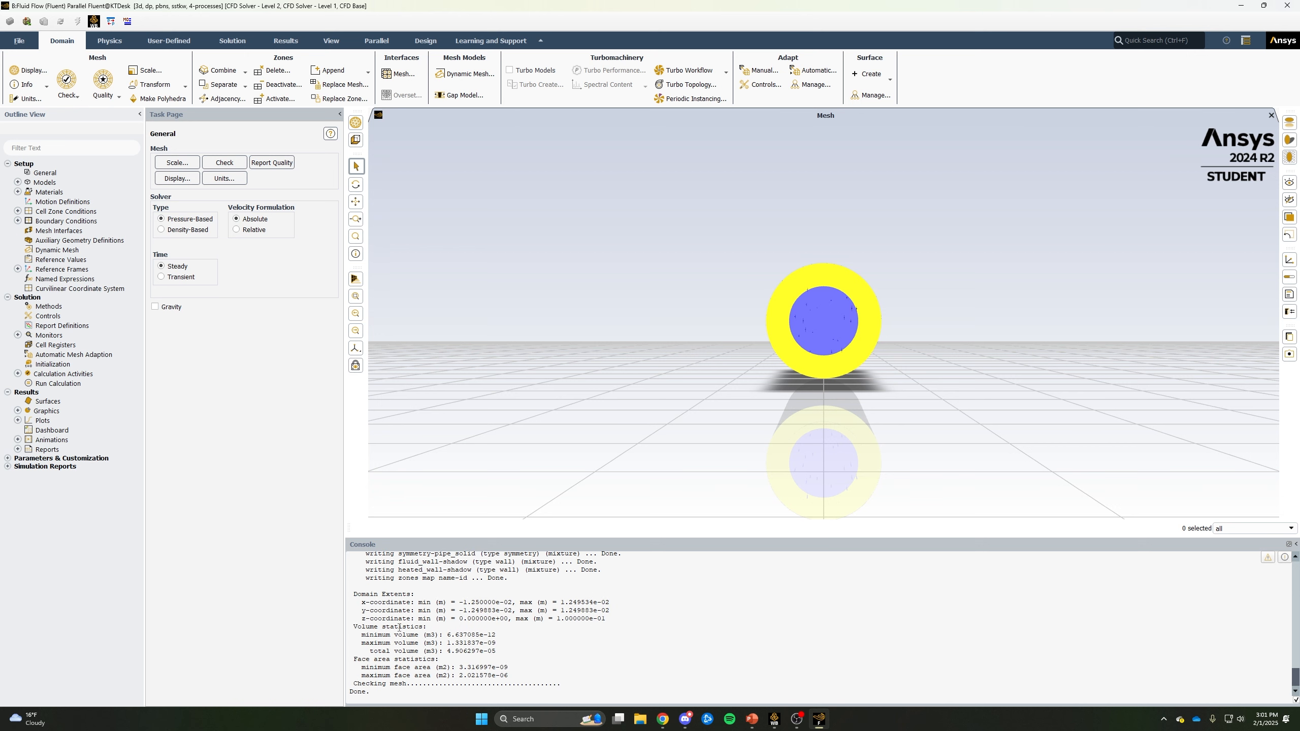
pyautogui.click(108, 100)
pyautogui.click(113, 108)
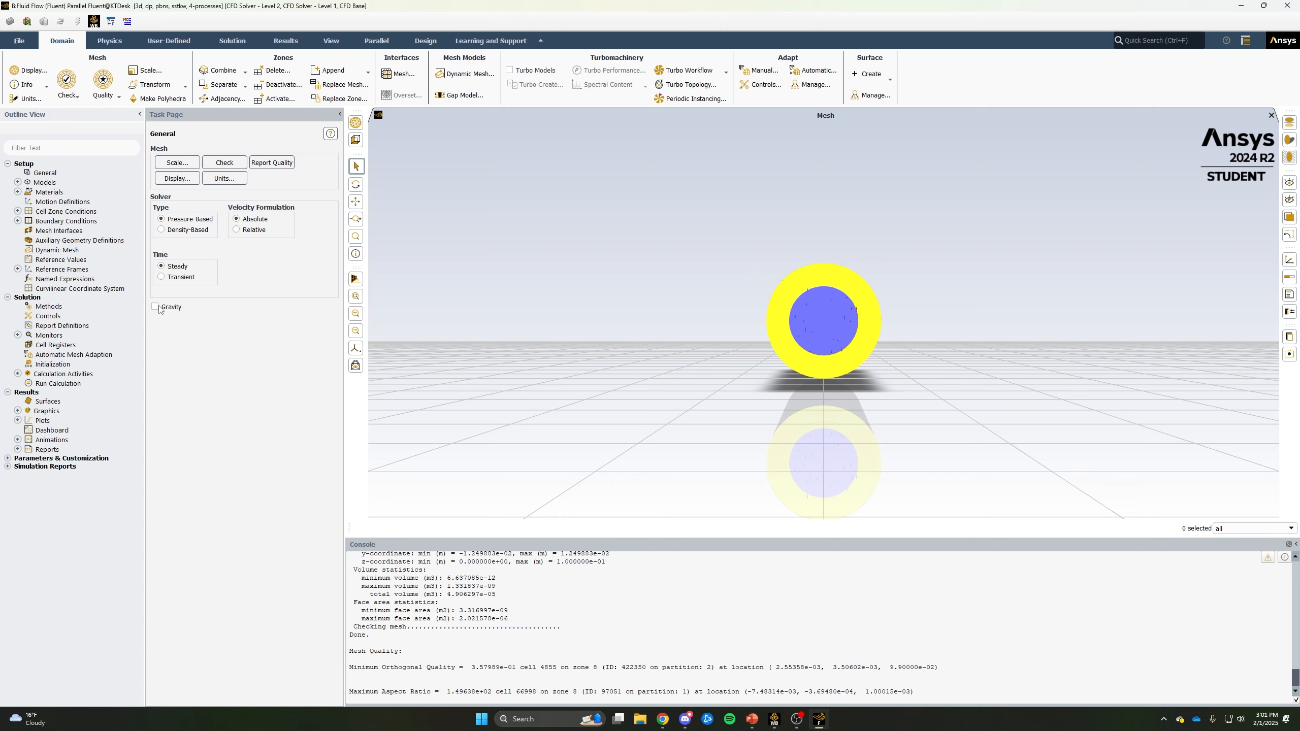
# Set the viscous model to Laminar.
pyautogui.click(18, 183)
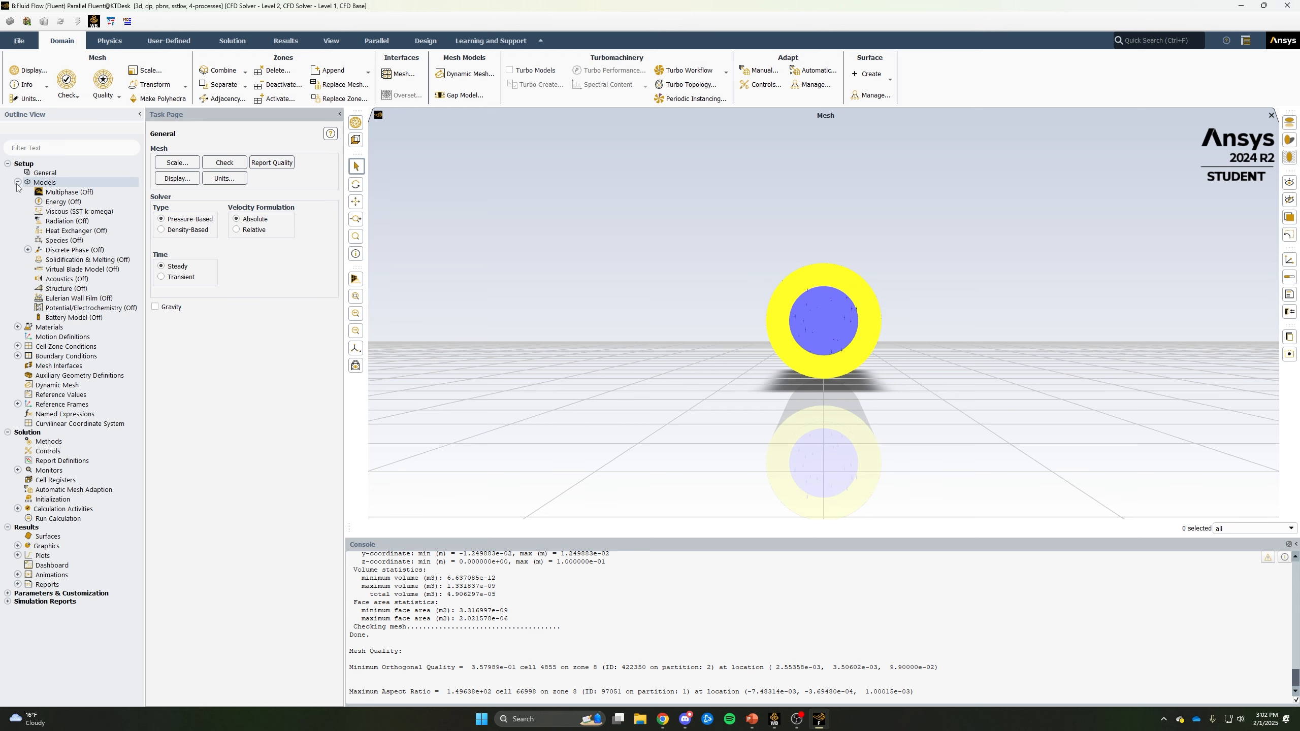
pyautogui.rightClick(81, 216)
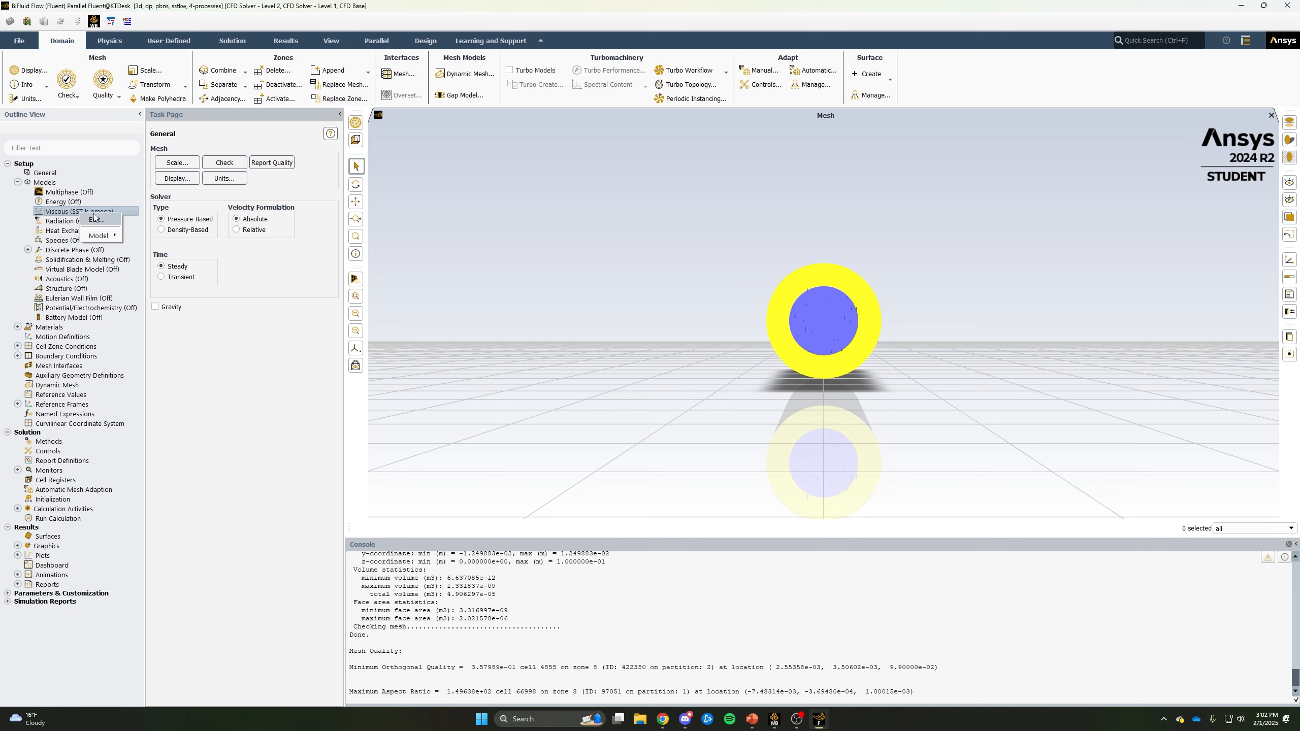
pyautogui.moveTo(105, 239)
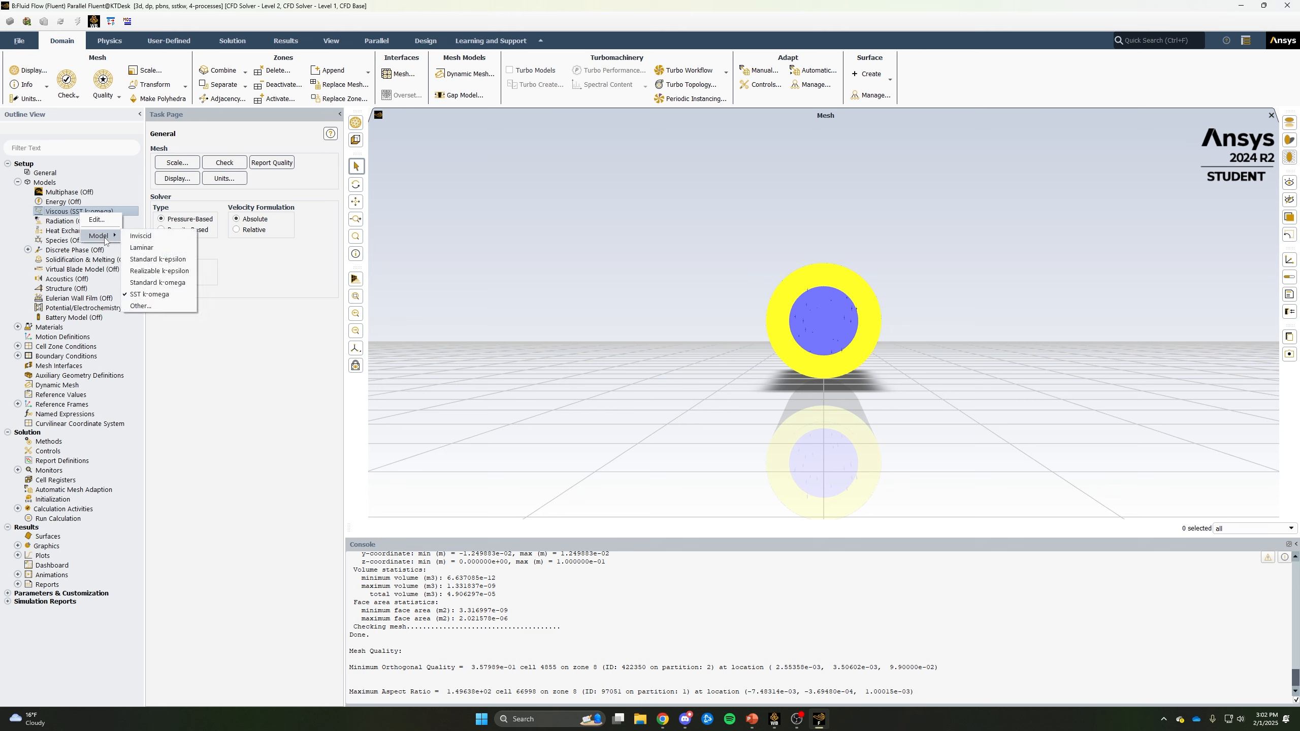
pyautogui.click(138, 248)
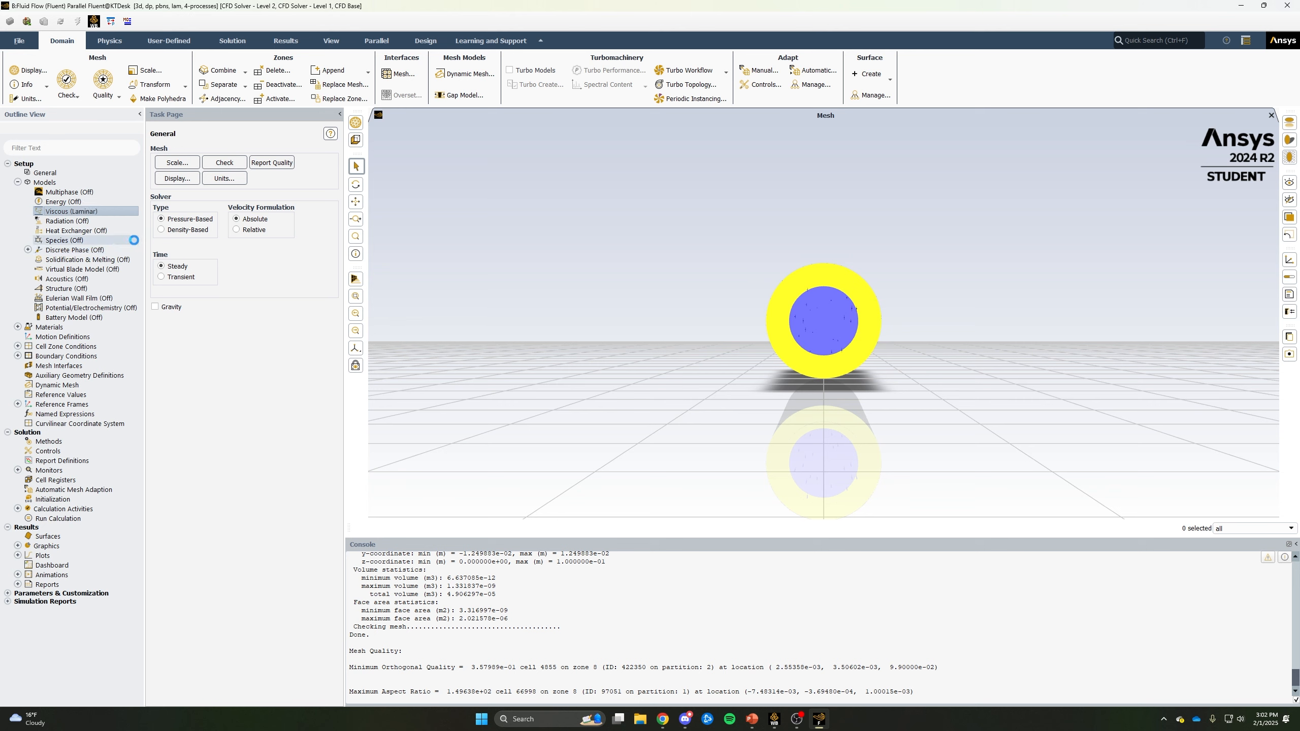
# Turn on the energy equation for the simulation.
pyautogui.rightClick(74, 204)
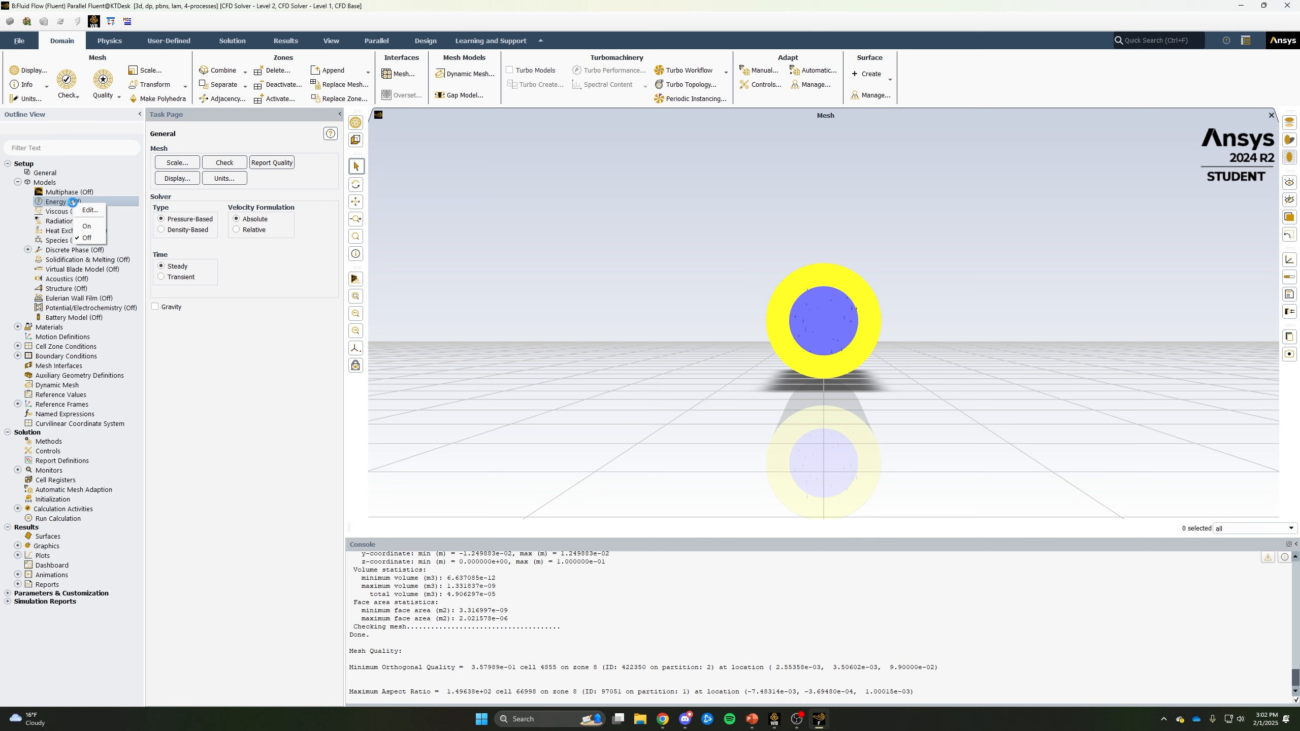
pyautogui.click(87, 226)
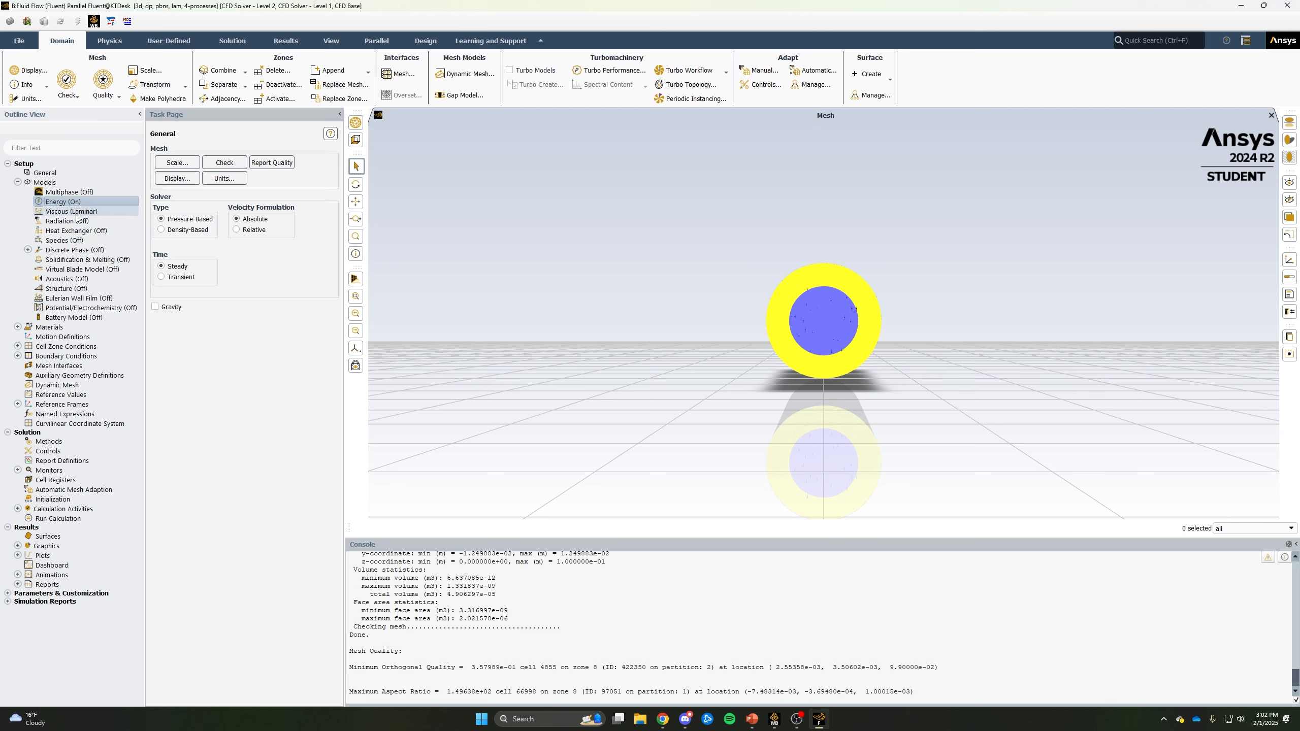
pyautogui.click(17, 182)
# Copy water-liquid from the Fluent database into the case's fluid materials and review its properties.
pyautogui.click(17, 192)
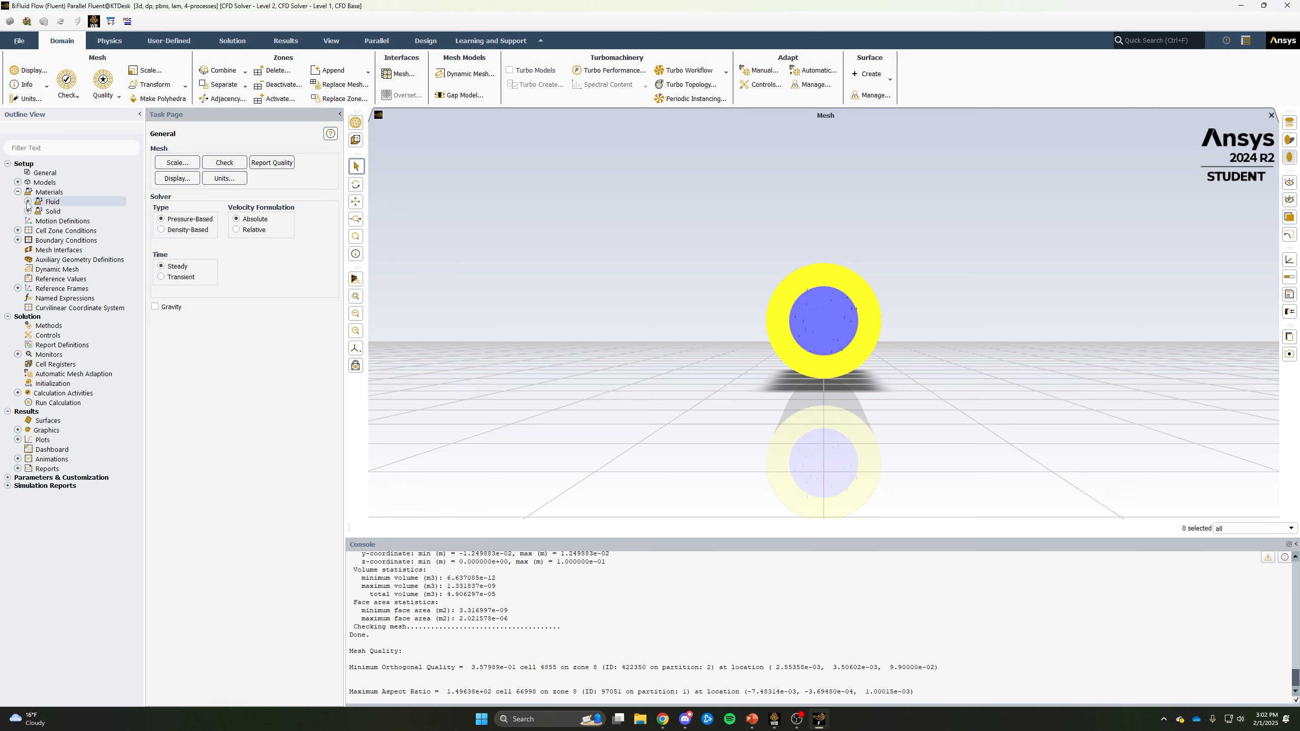
pyautogui.click(27, 202)
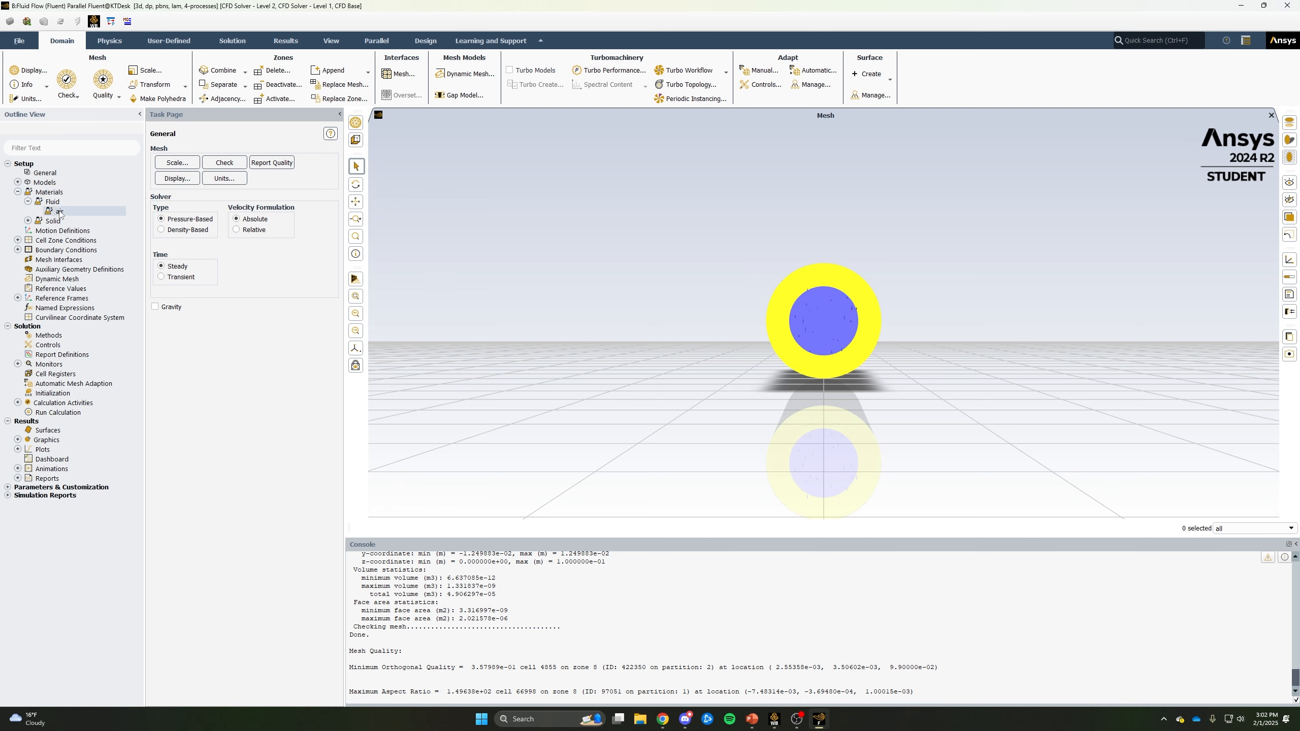
pyautogui.doubleClick(60, 211)
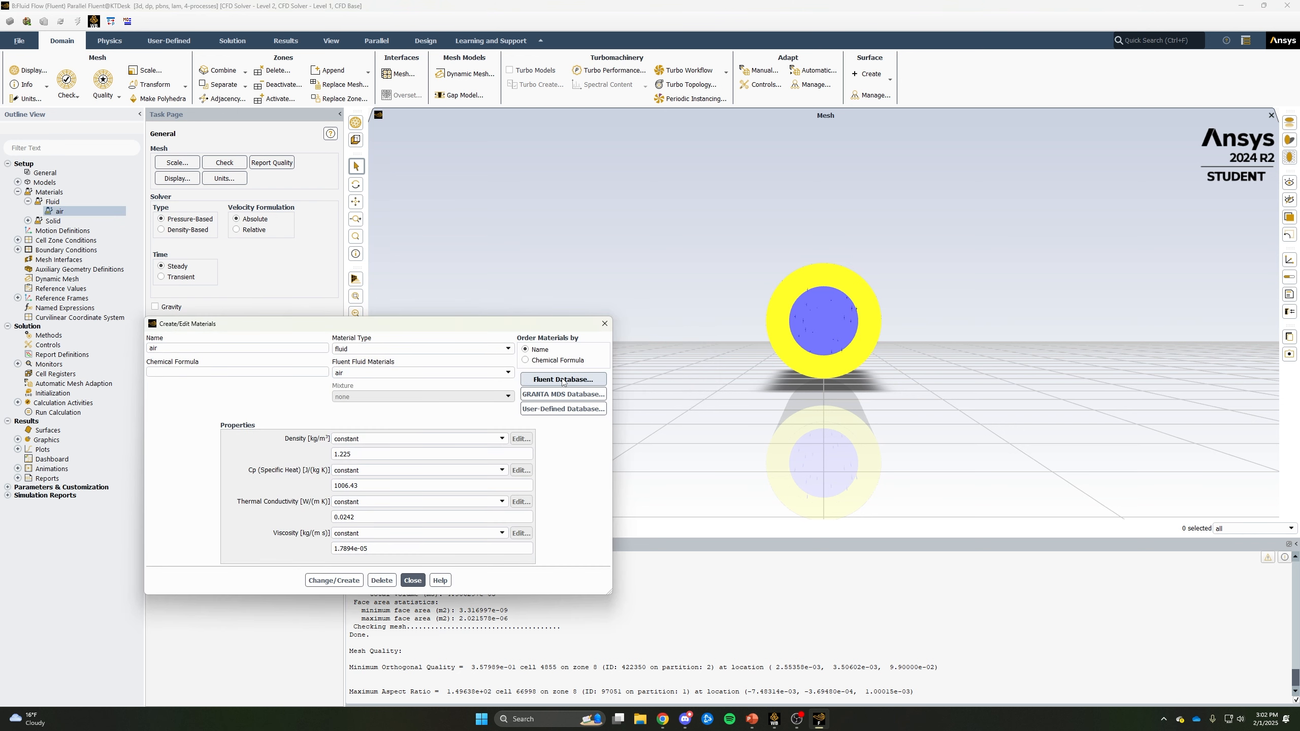
pyautogui.click(563, 382)
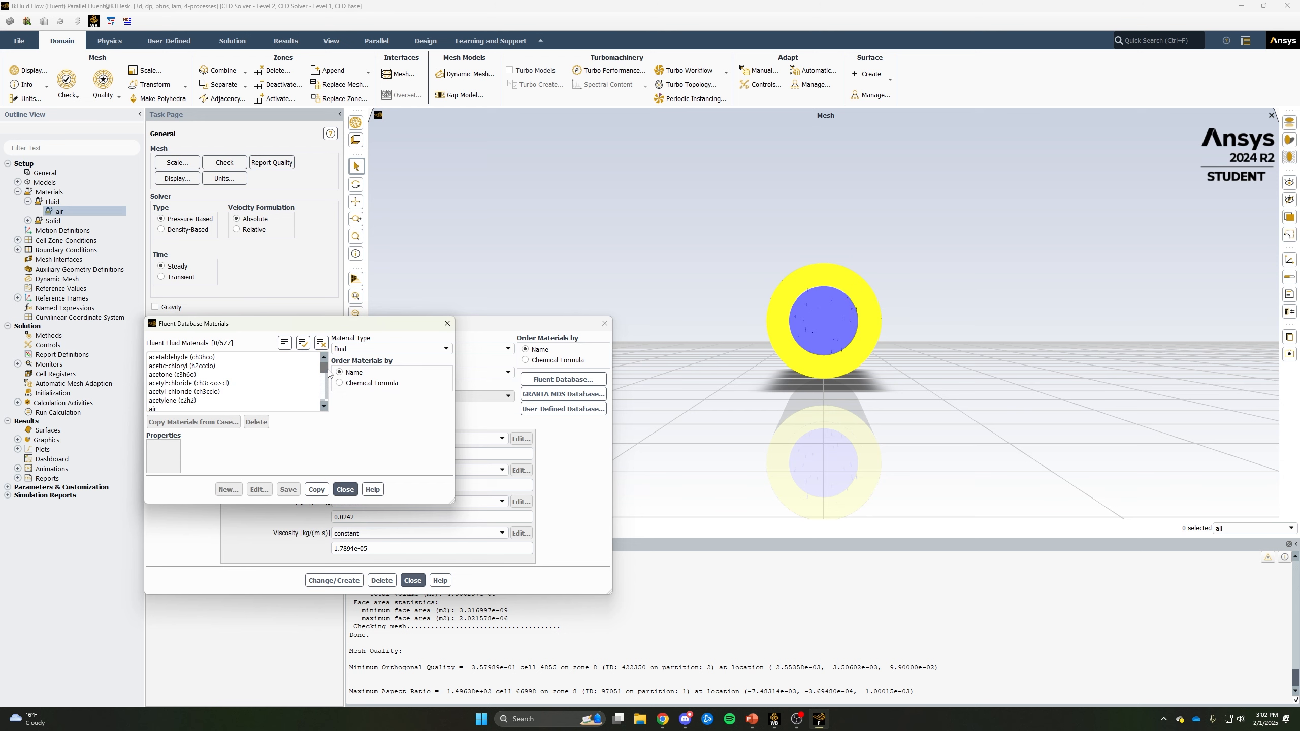
pyautogui.moveTo(272, 326); pyautogui.dragTo(299, 255)
pyautogui.moveTo(349, 298); pyautogui.dragTo(350, 328)
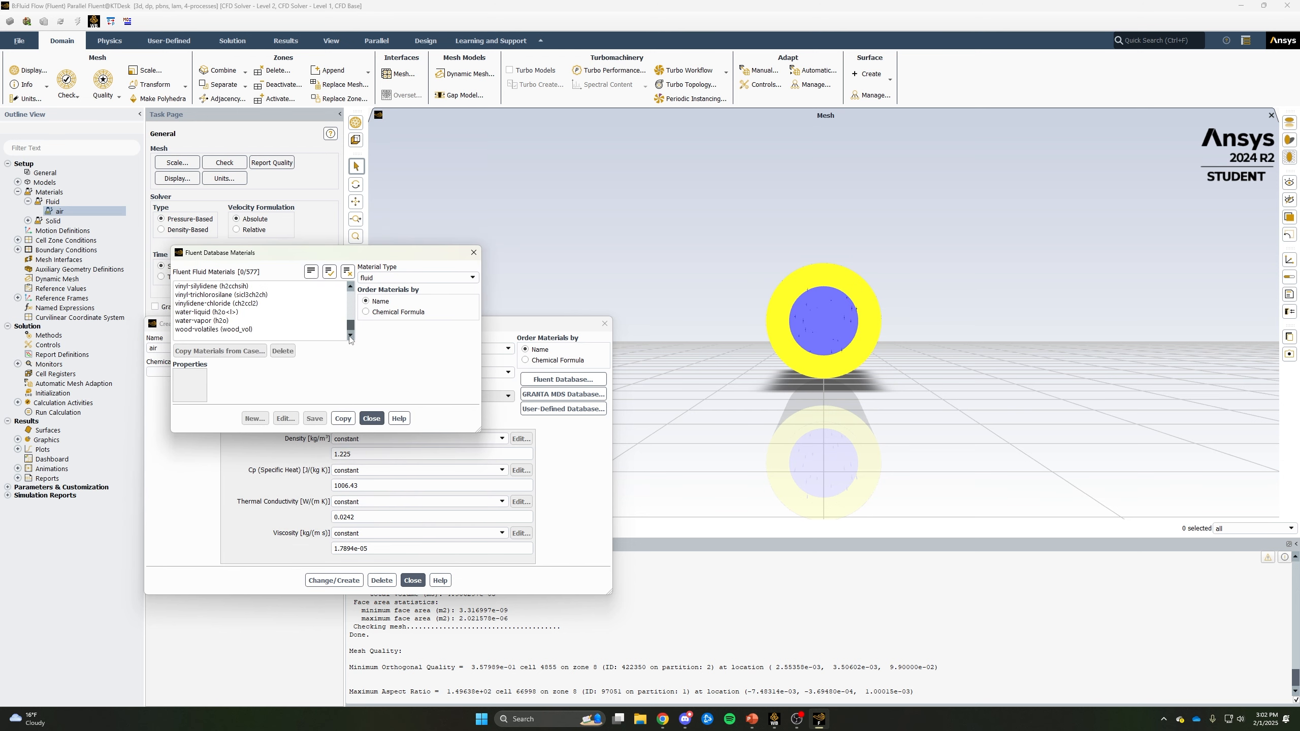
pyautogui.click(223, 313)
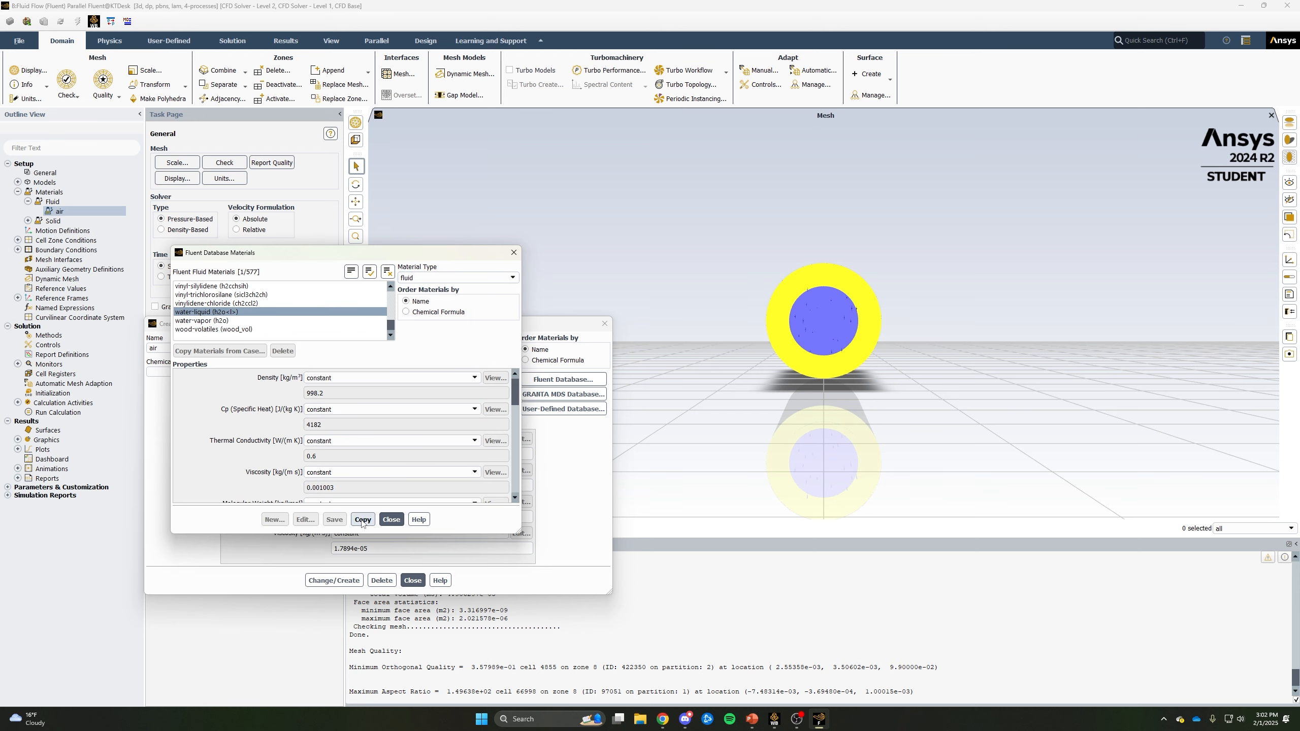
pyautogui.click(363, 520)
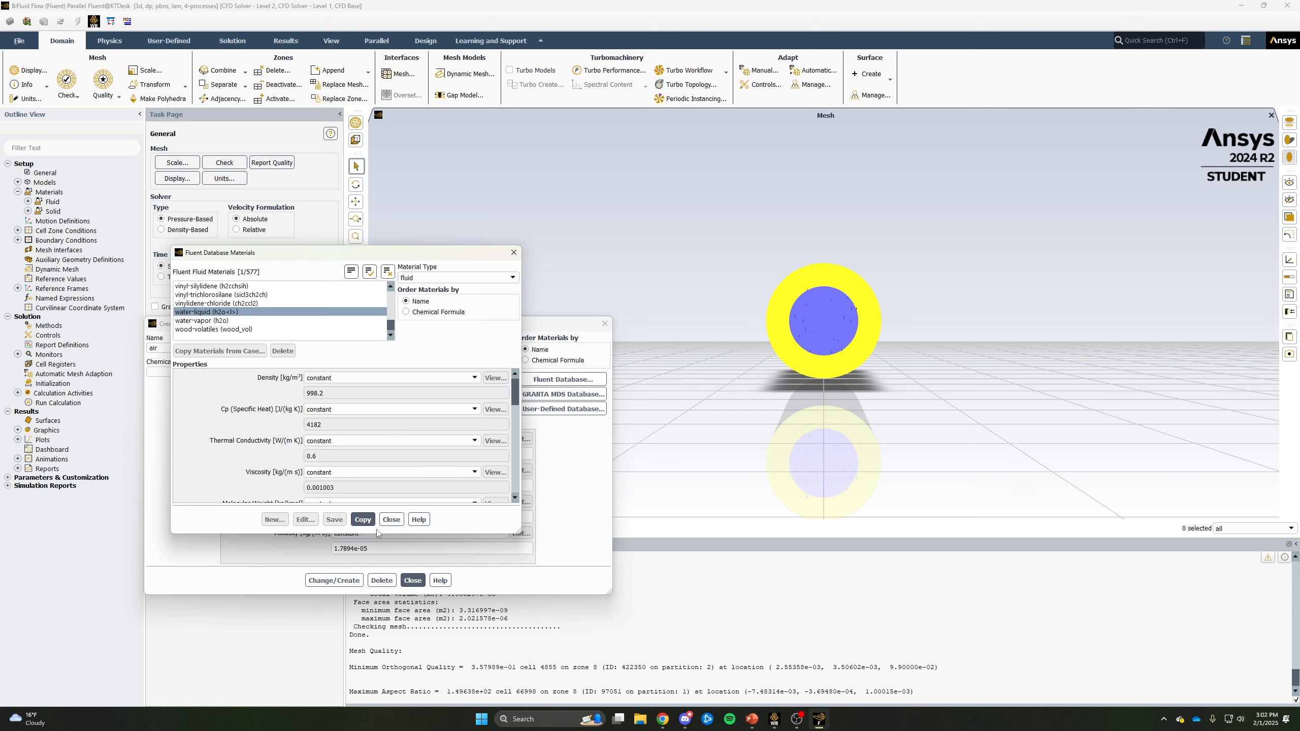
pyautogui.click(392, 520)
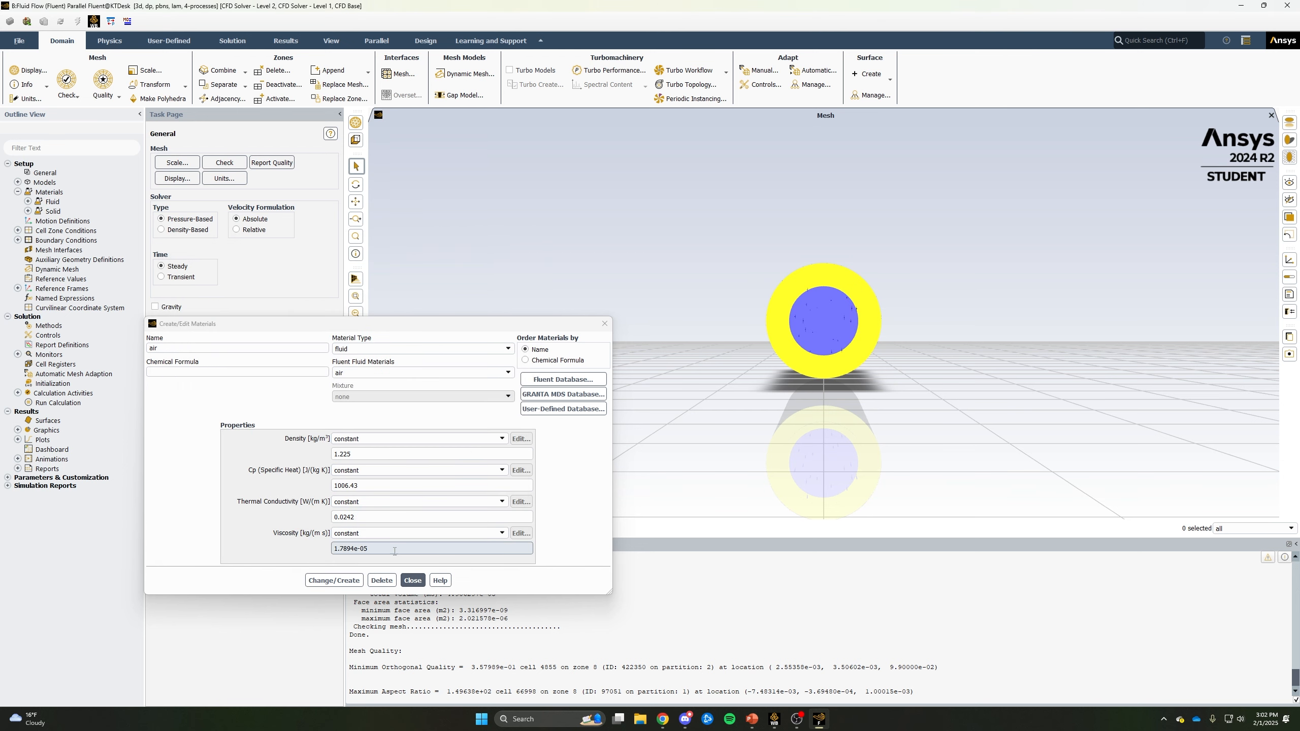
pyautogui.click(413, 581)
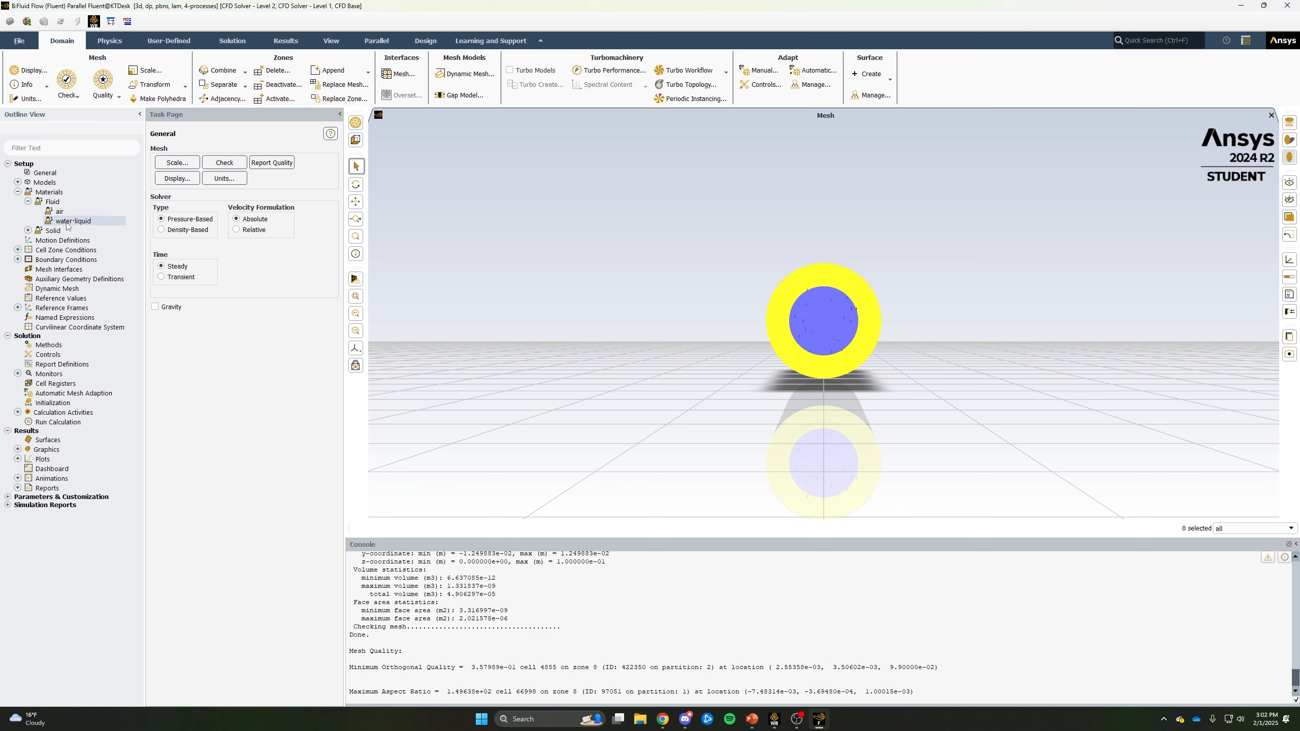
pyautogui.doubleClick(67, 224)
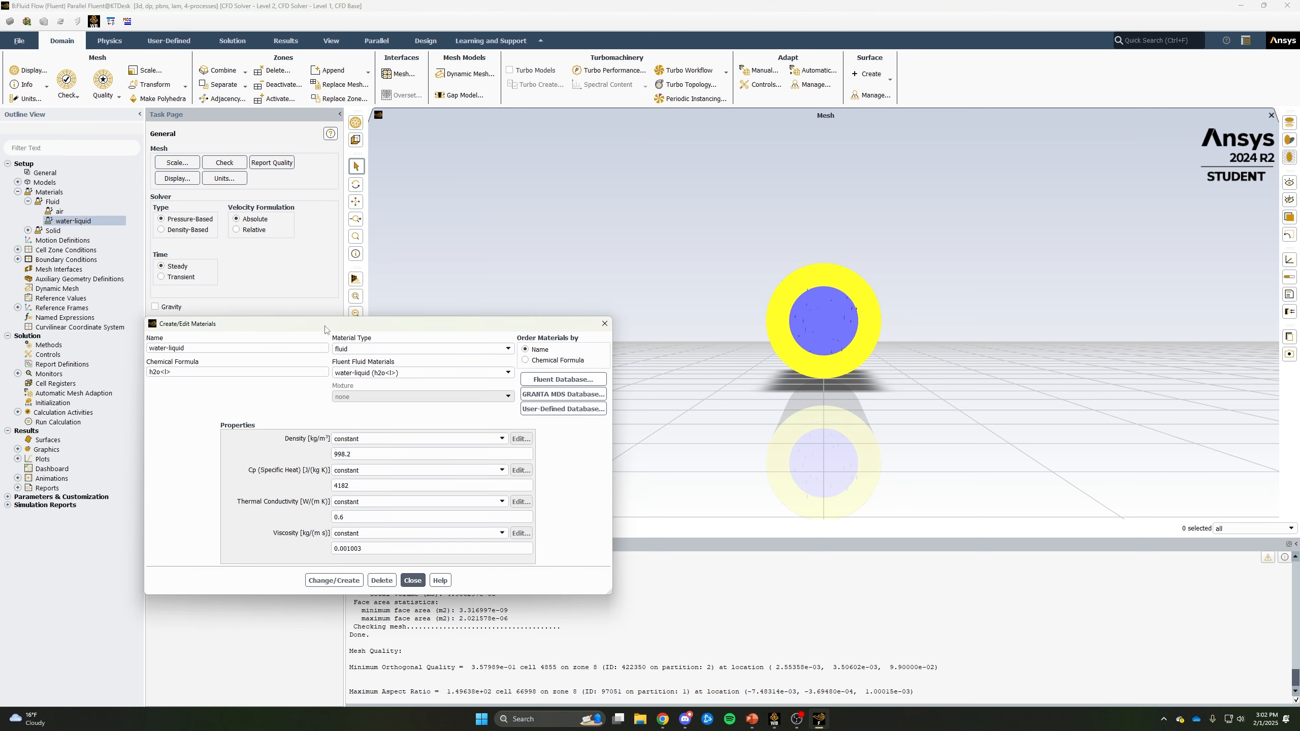
pyautogui.moveTo(325, 329); pyautogui.dragTo(342, 272)
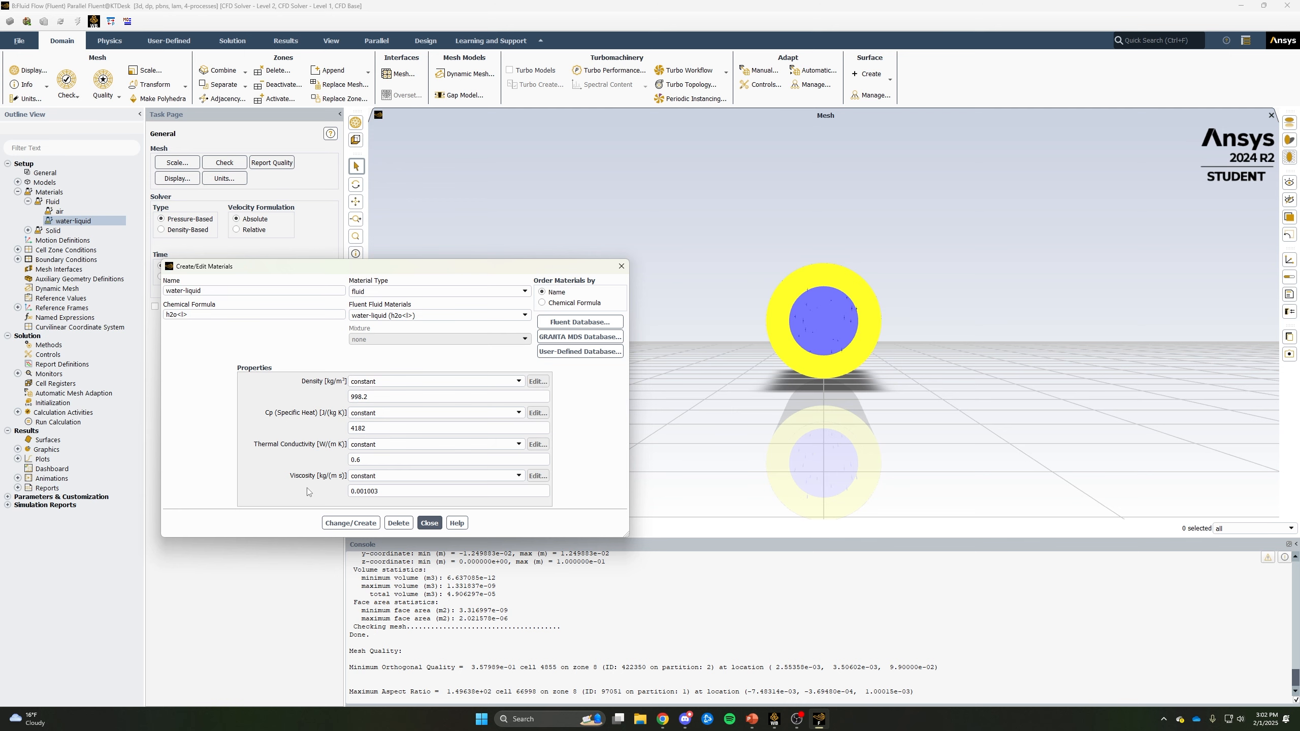
pyautogui.click(430, 523)
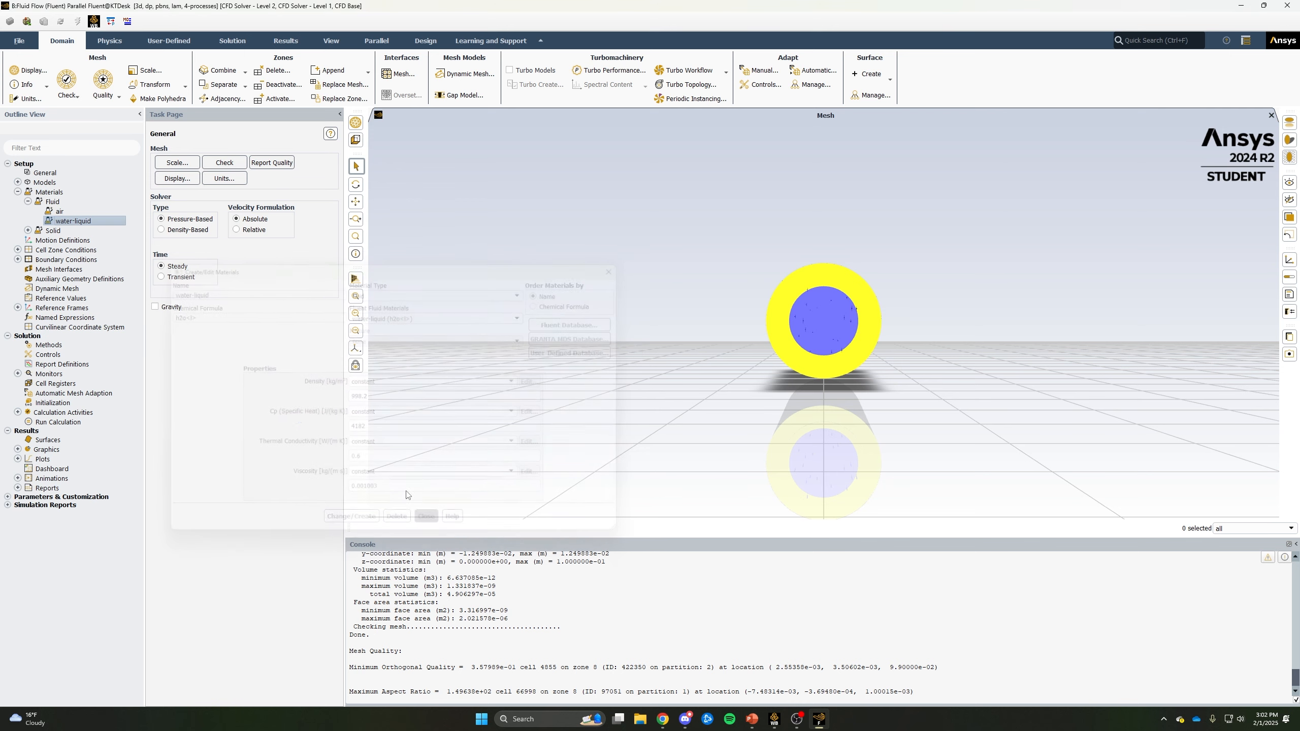
# Start a new solid material based on aluminum, clearing the chemical formula and naming it insulation.
pyautogui.click(27, 231)
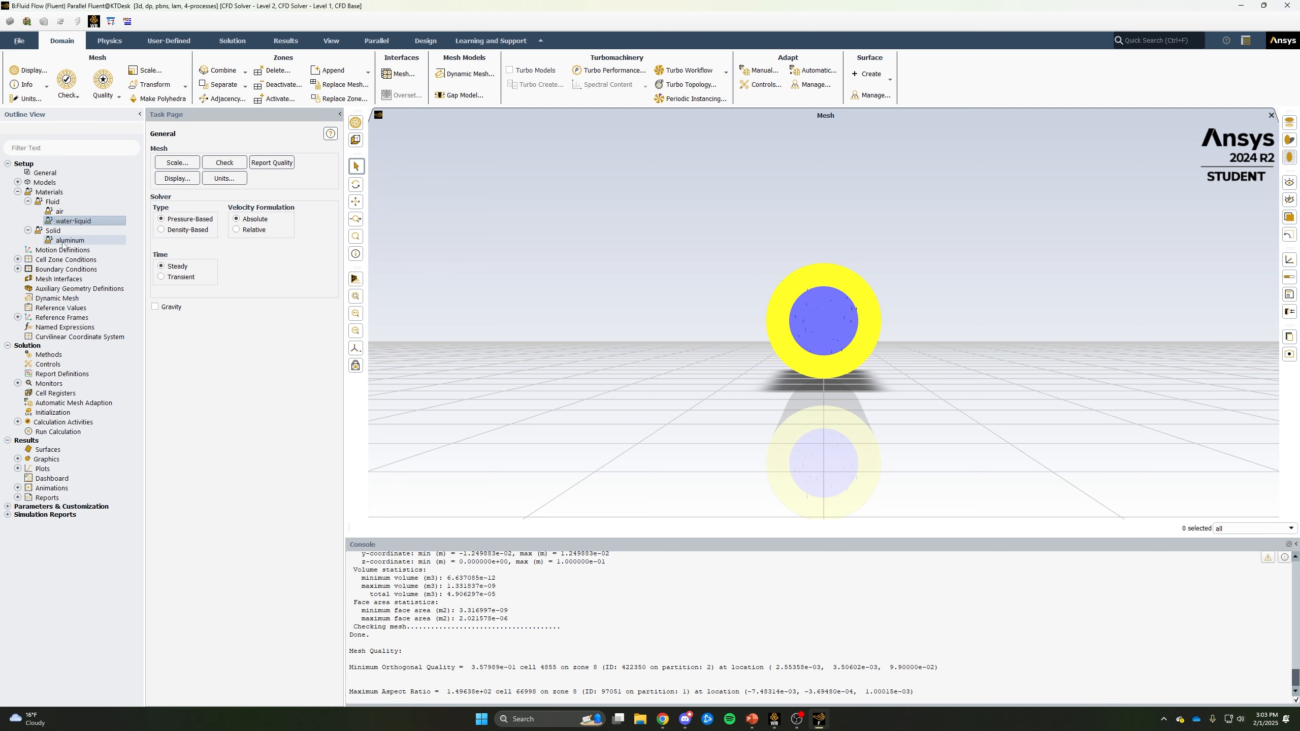
pyautogui.doubleClick(63, 241)
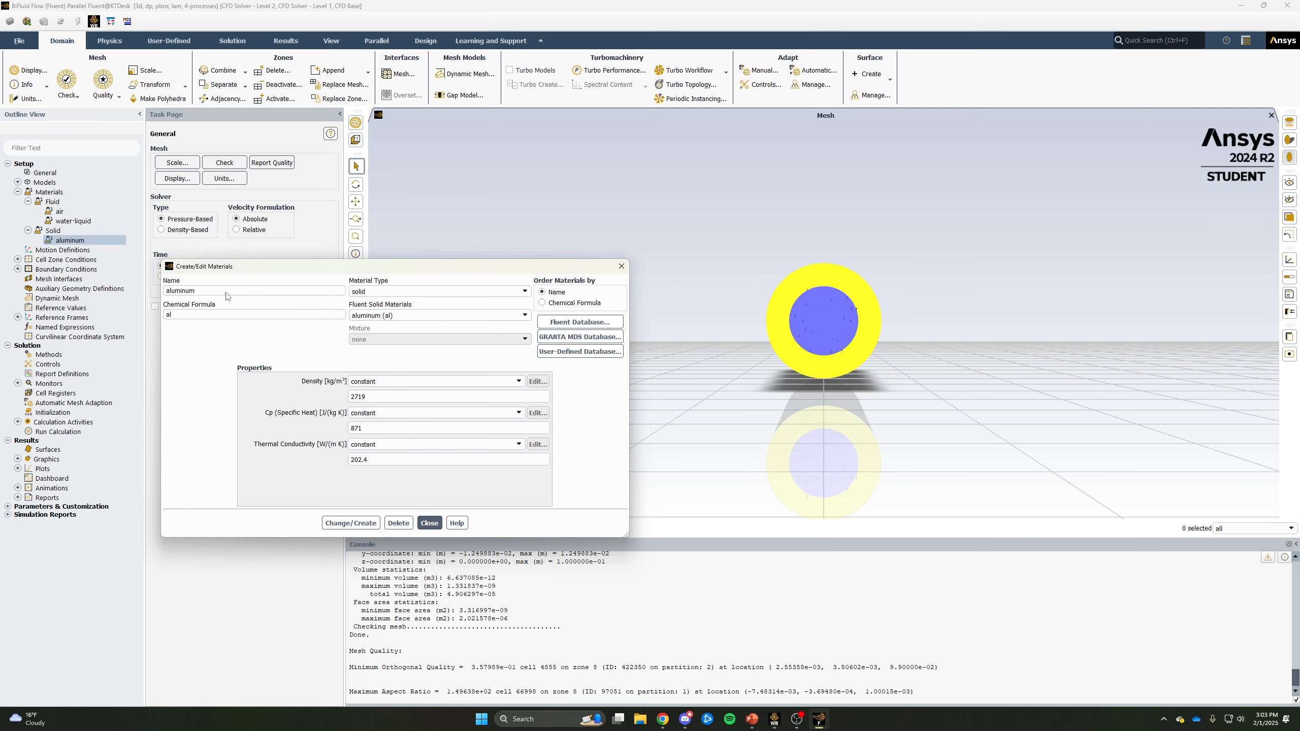
pyautogui.moveTo(230, 269); pyautogui.dragTo(256, 253)
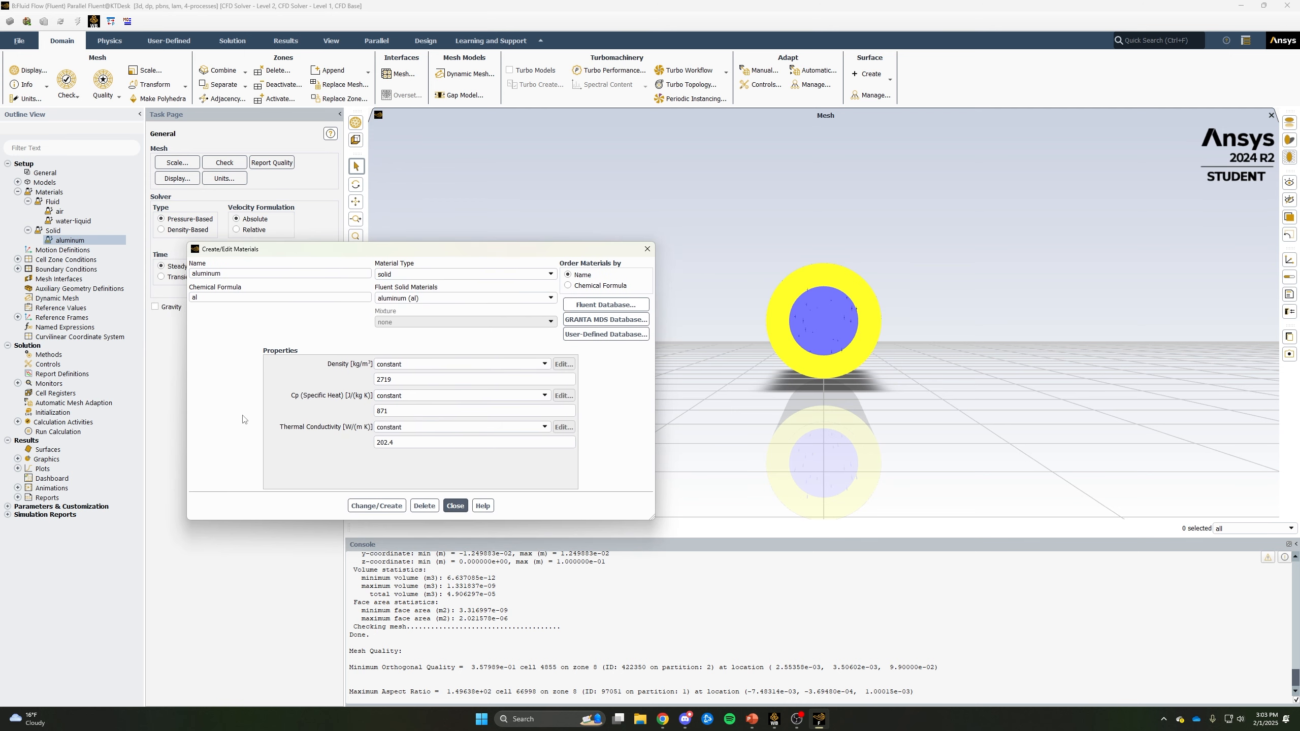
pyautogui.doubleClick(261, 297)
pyautogui.press('BackSpace')
pyautogui.hotkey('shift', 'Tab')
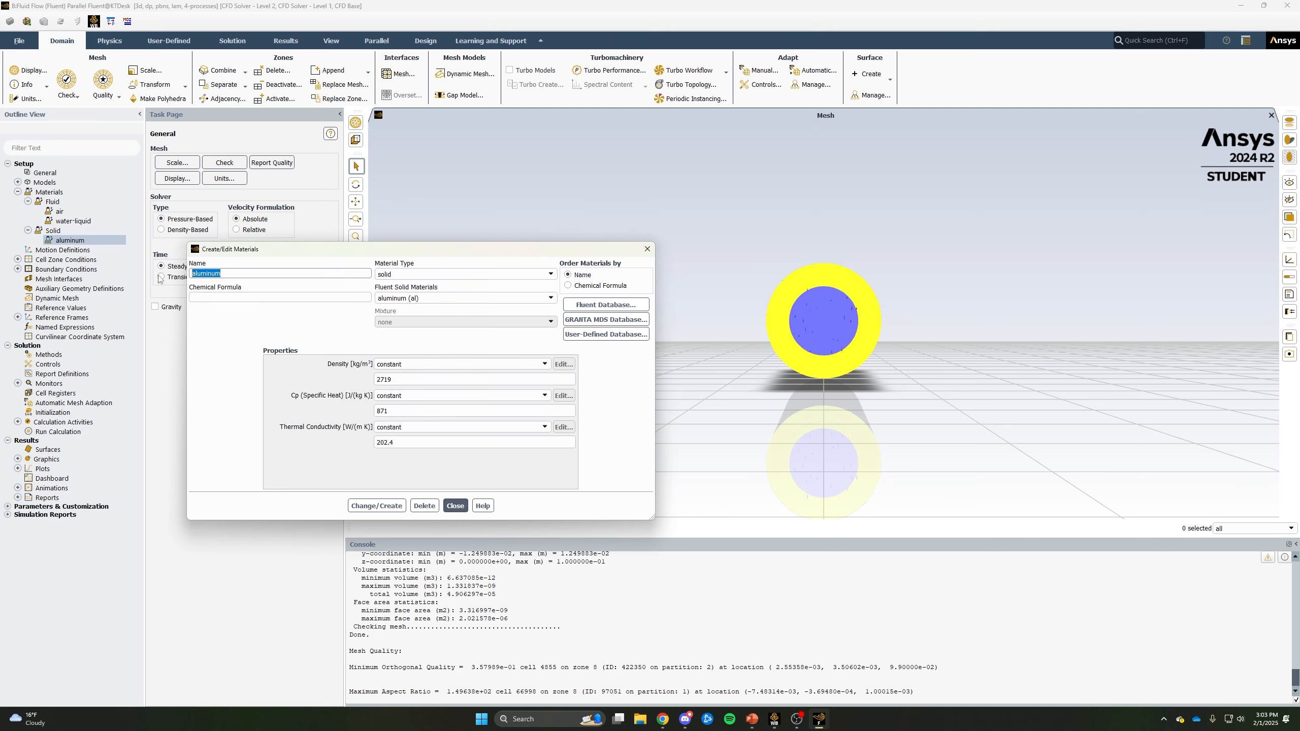
pyautogui.press('BackSpace')
pyautogui.write('insulation')
# Give insulation a density of 352.4, specific heat of 1246 and thermal conductivity of 0.115, and create it without overwriting aluminum.
pyautogui.click(402, 379)
pyautogui.doubleClick(401, 379)
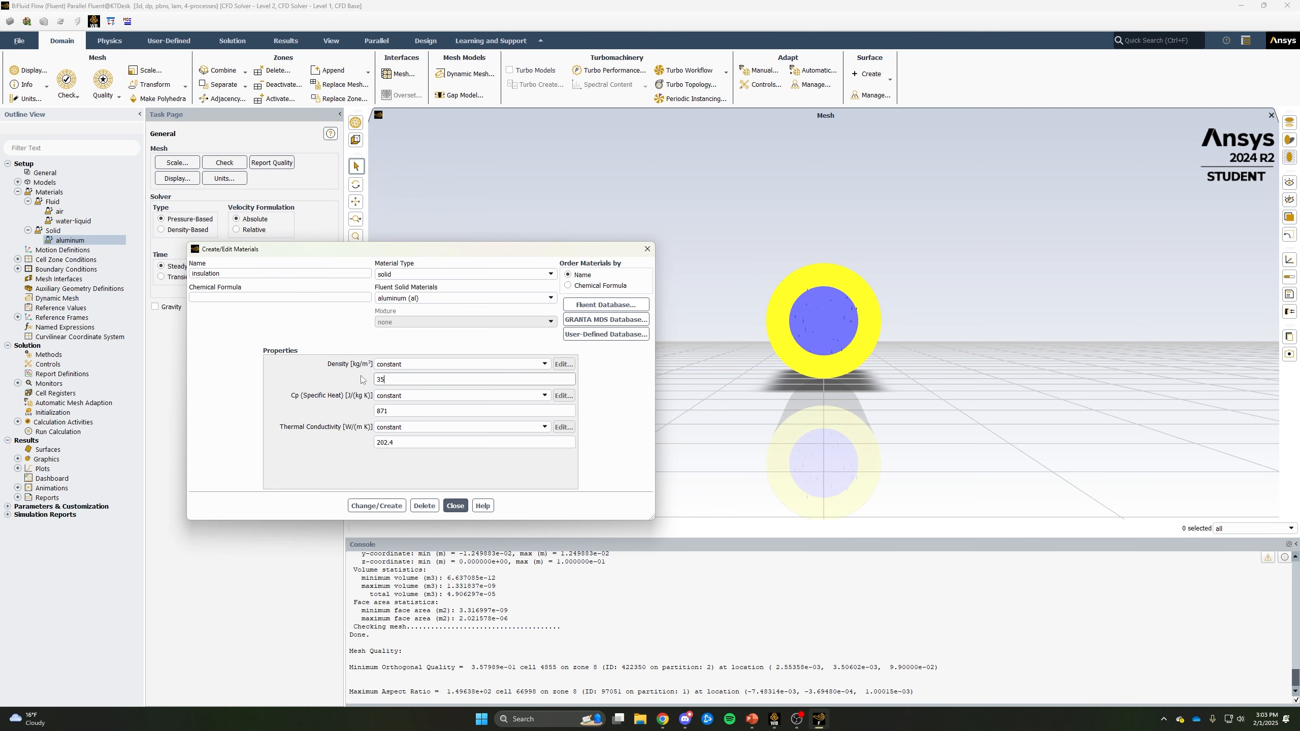
pyautogui.doubleClick(405, 411)
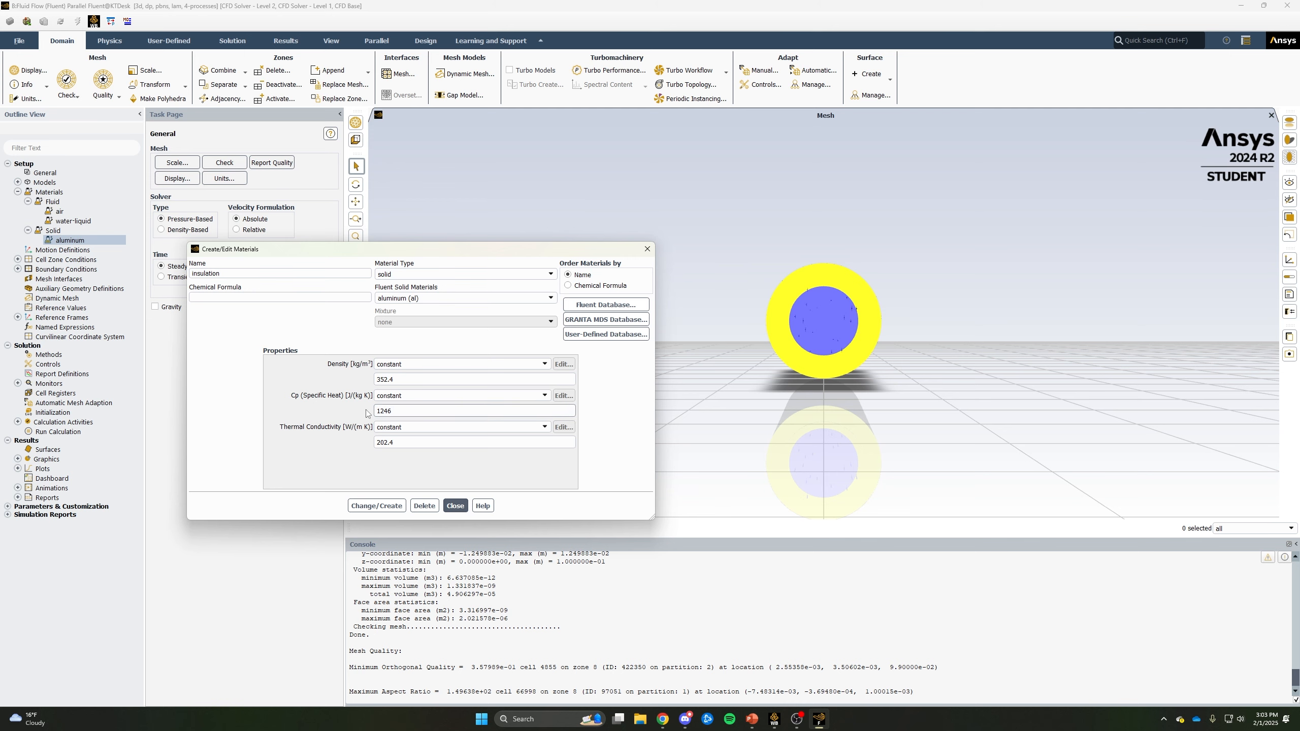
pyautogui.press('Tab')
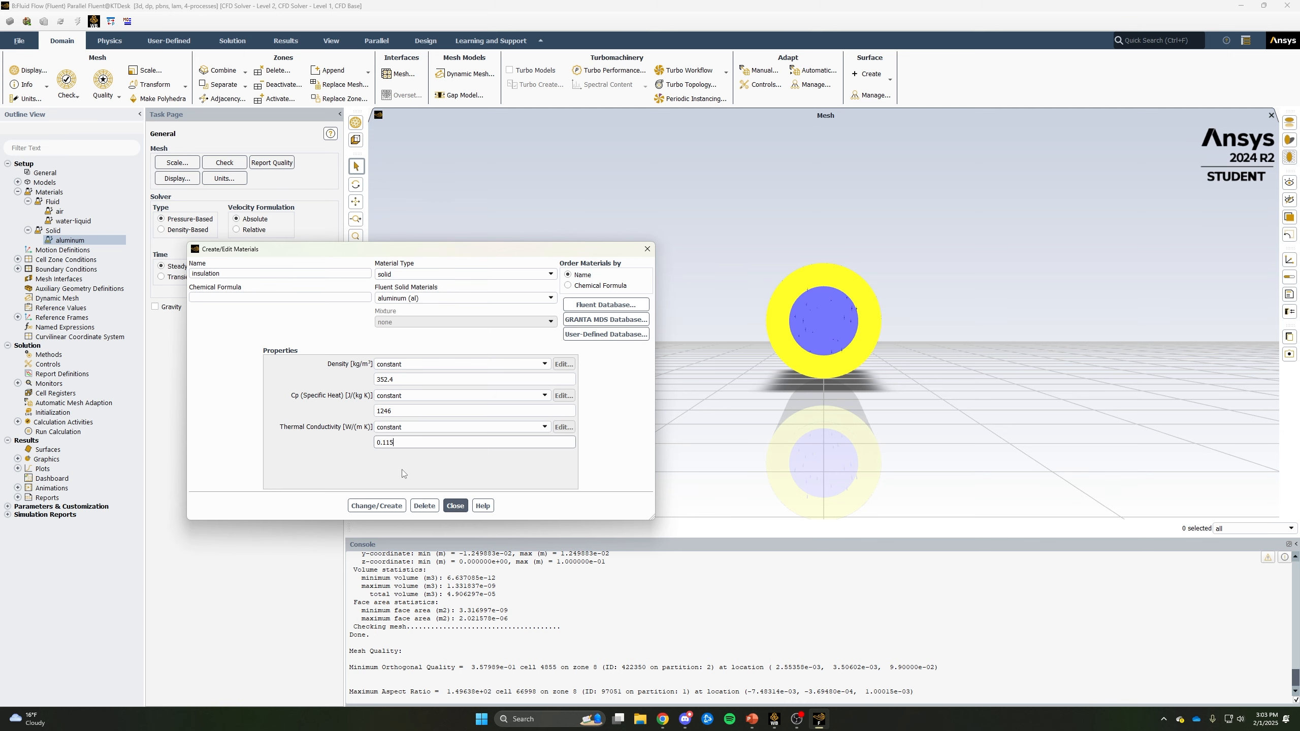
pyautogui.click(378, 506)
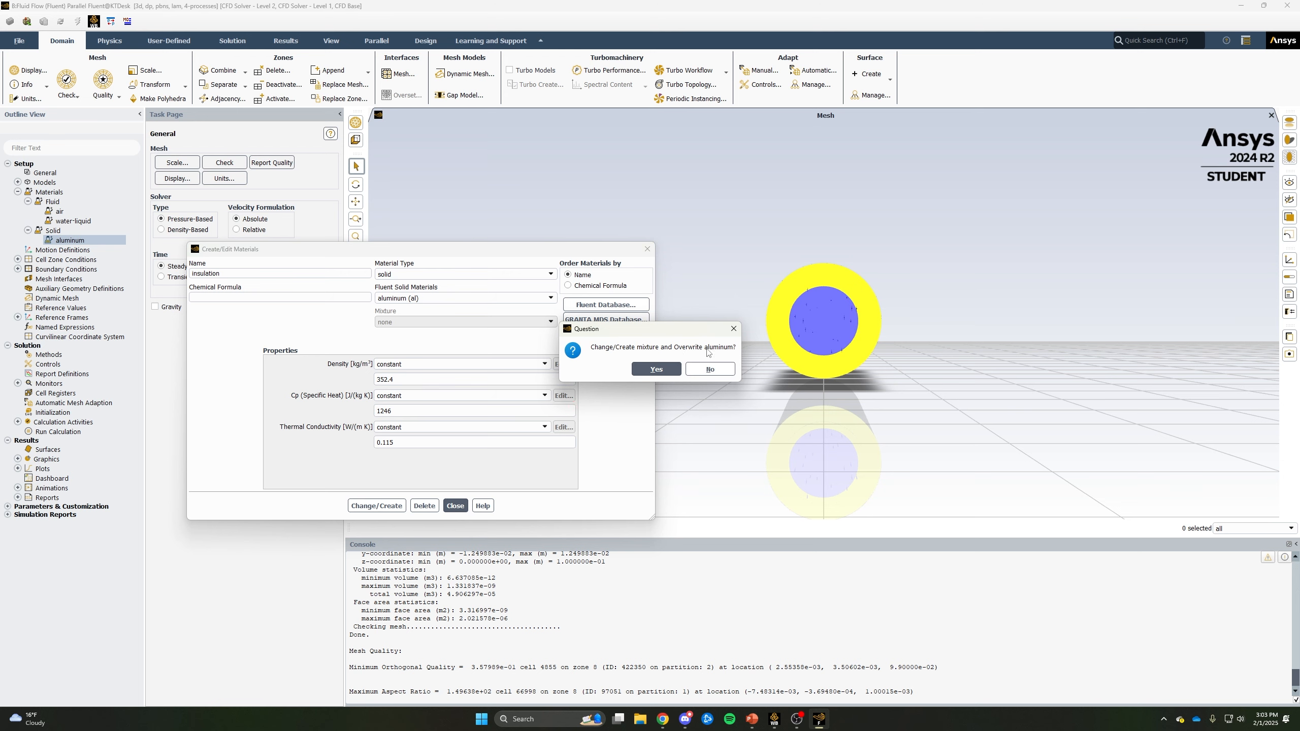
pyautogui.click(702, 369)
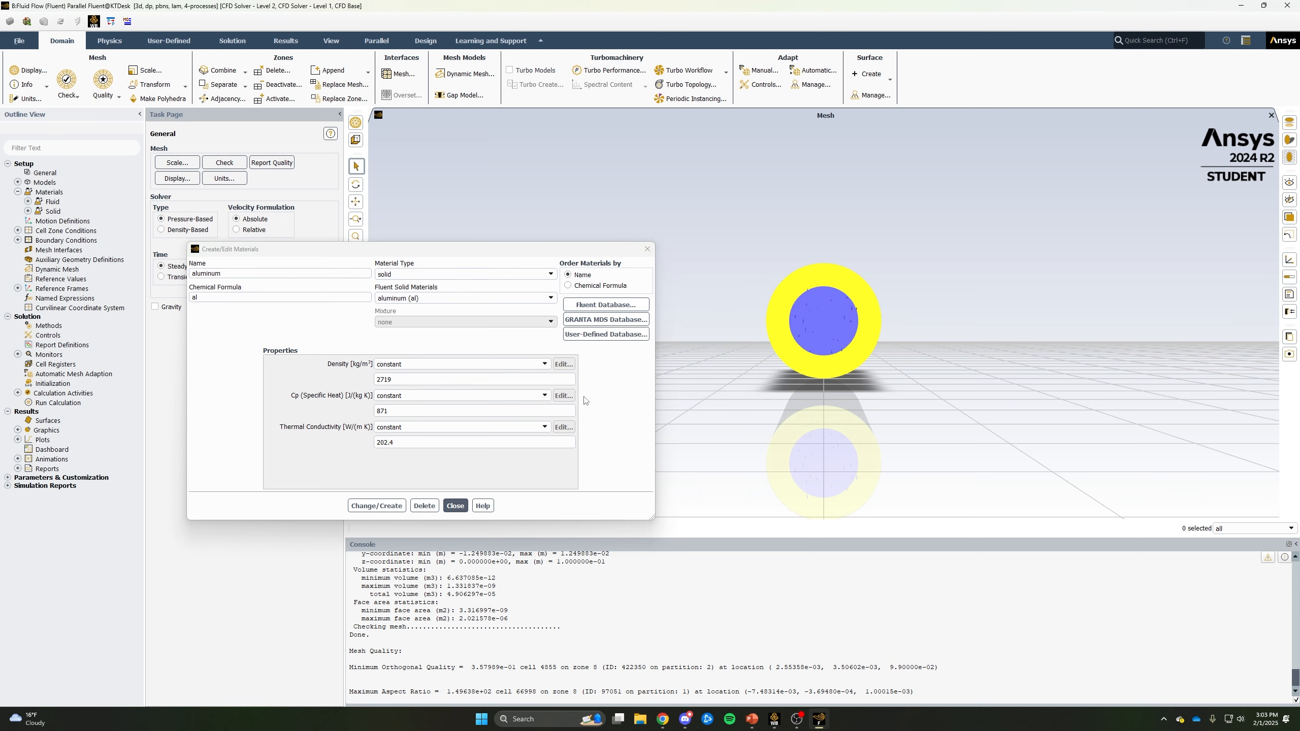
pyautogui.click(454, 506)
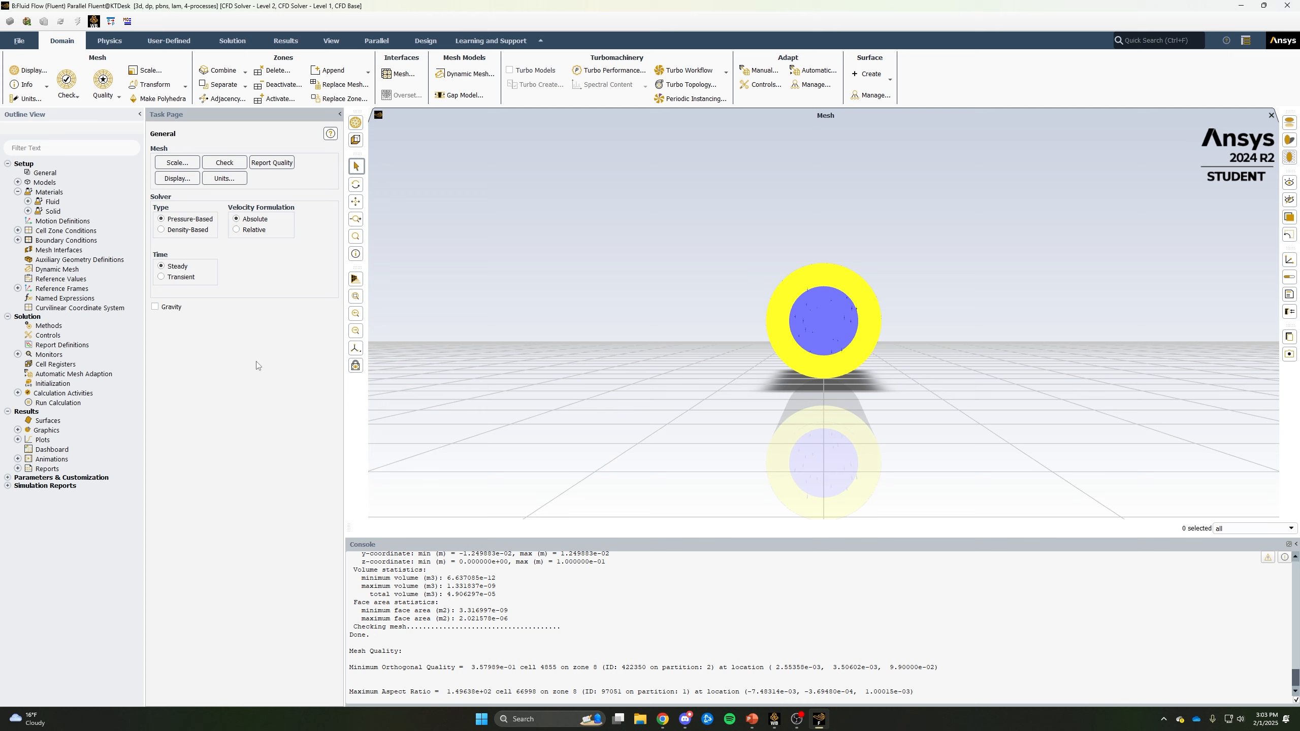
pyautogui.click(27, 211)
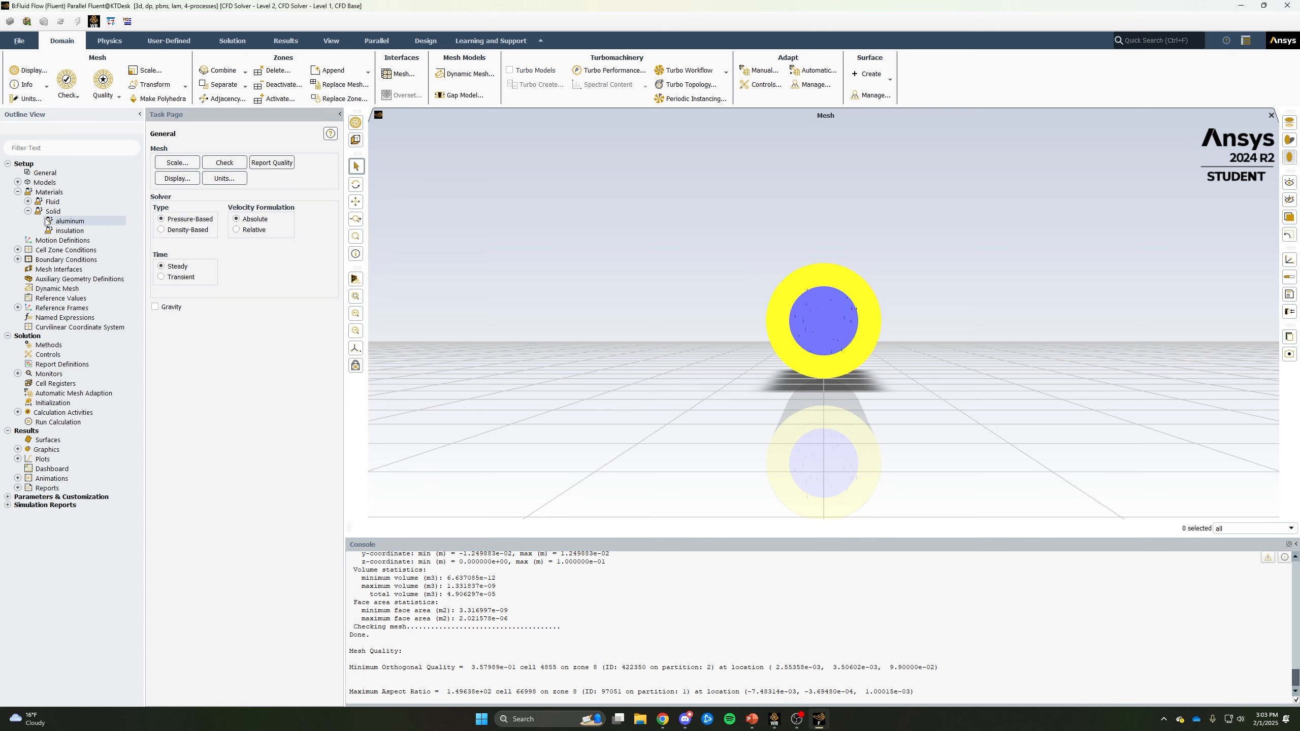
pyautogui.click(70, 231)
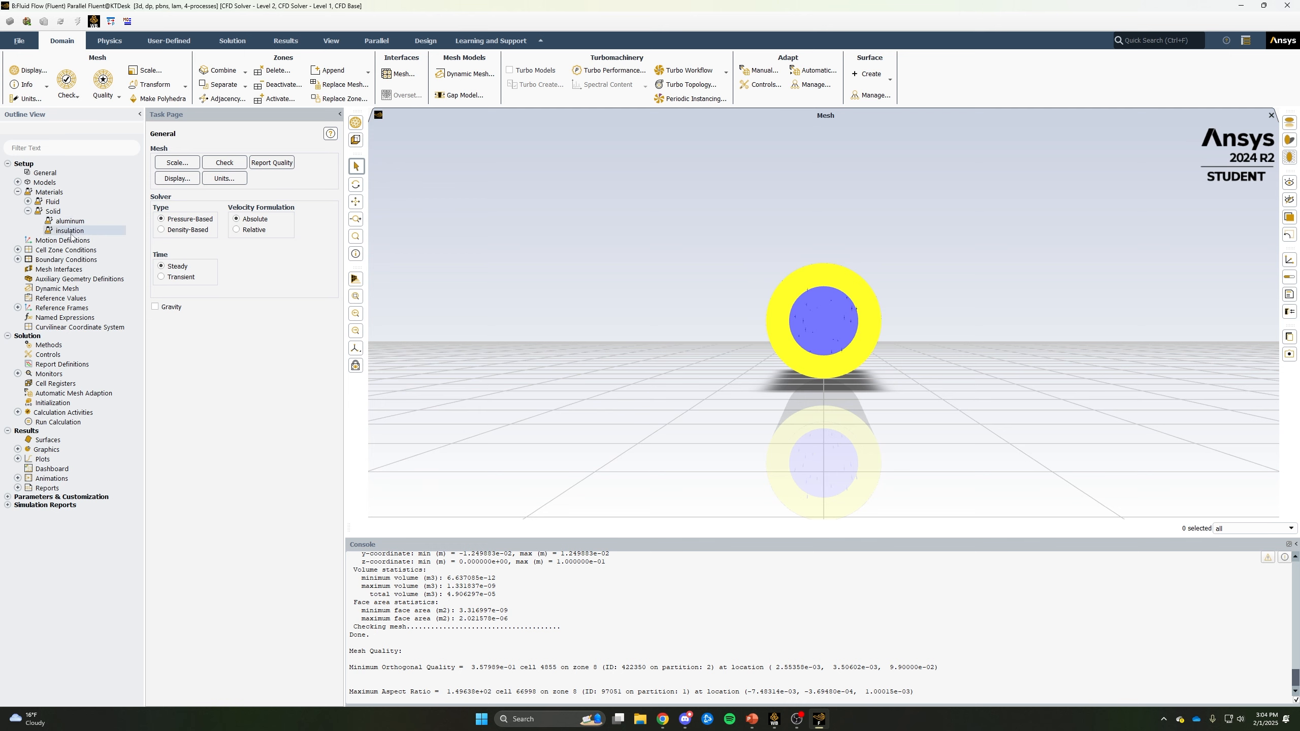
pyautogui.click(28, 211)
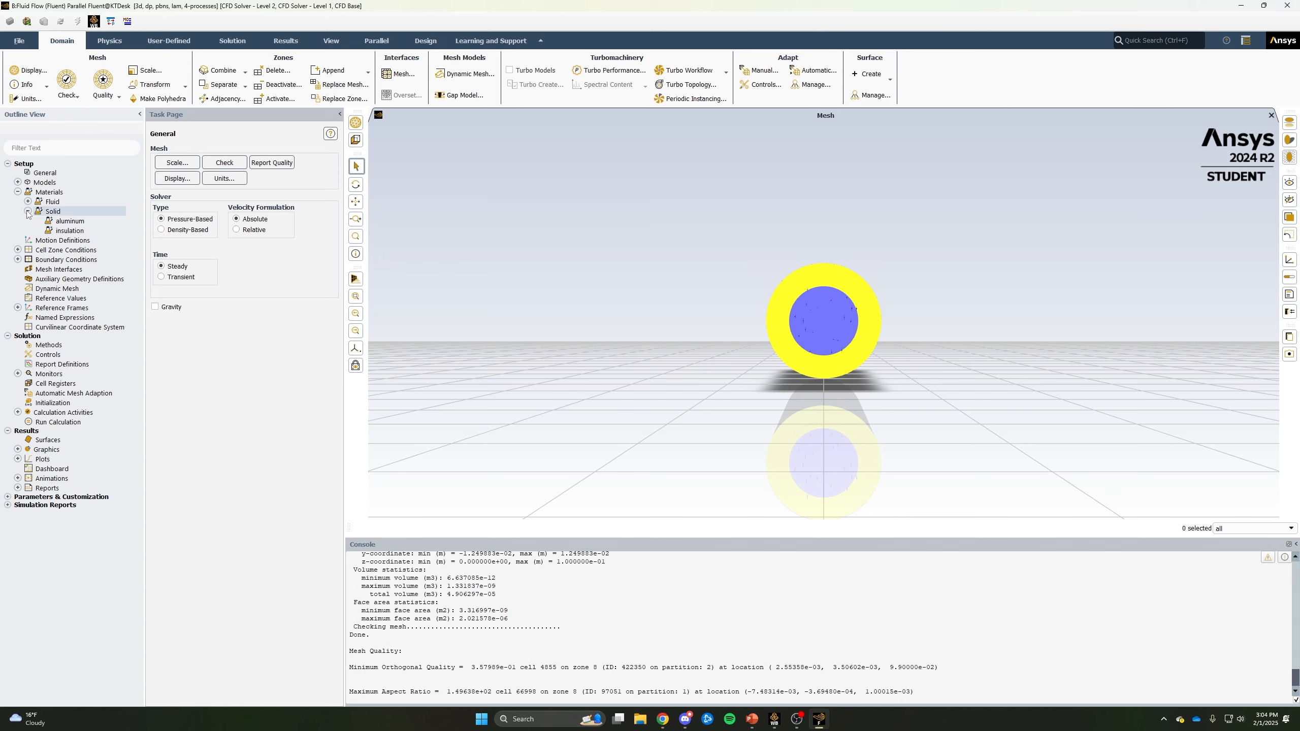
# Assign water-liquid as the material of the fluid_domain cell zone.
pyautogui.click(17, 192)
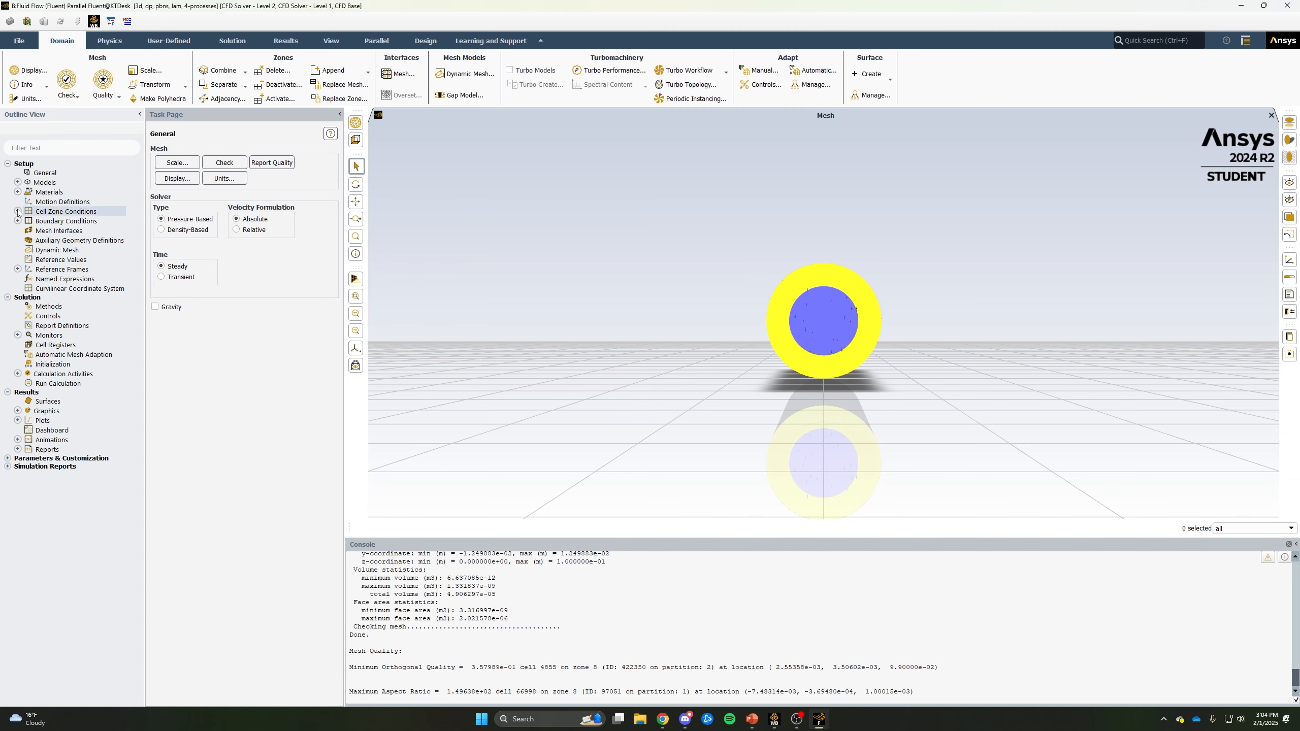
pyautogui.click(17, 211)
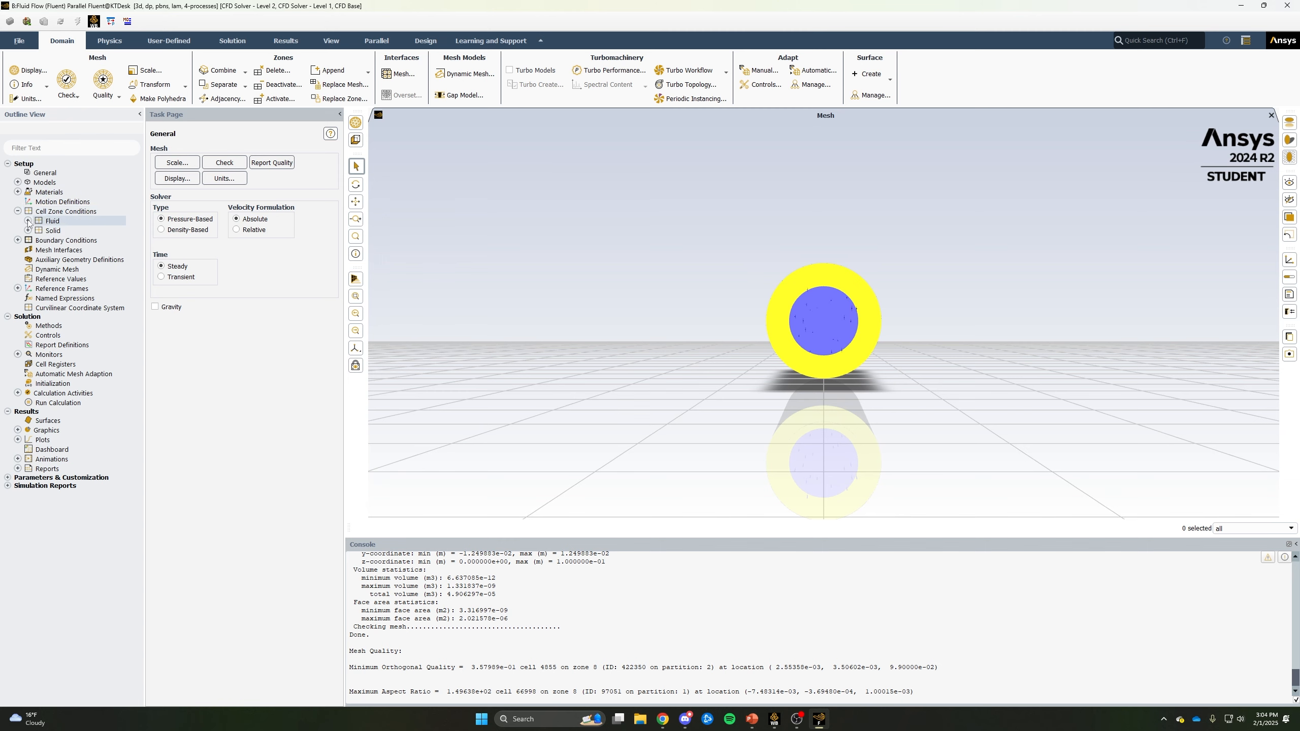
pyautogui.click(28, 221)
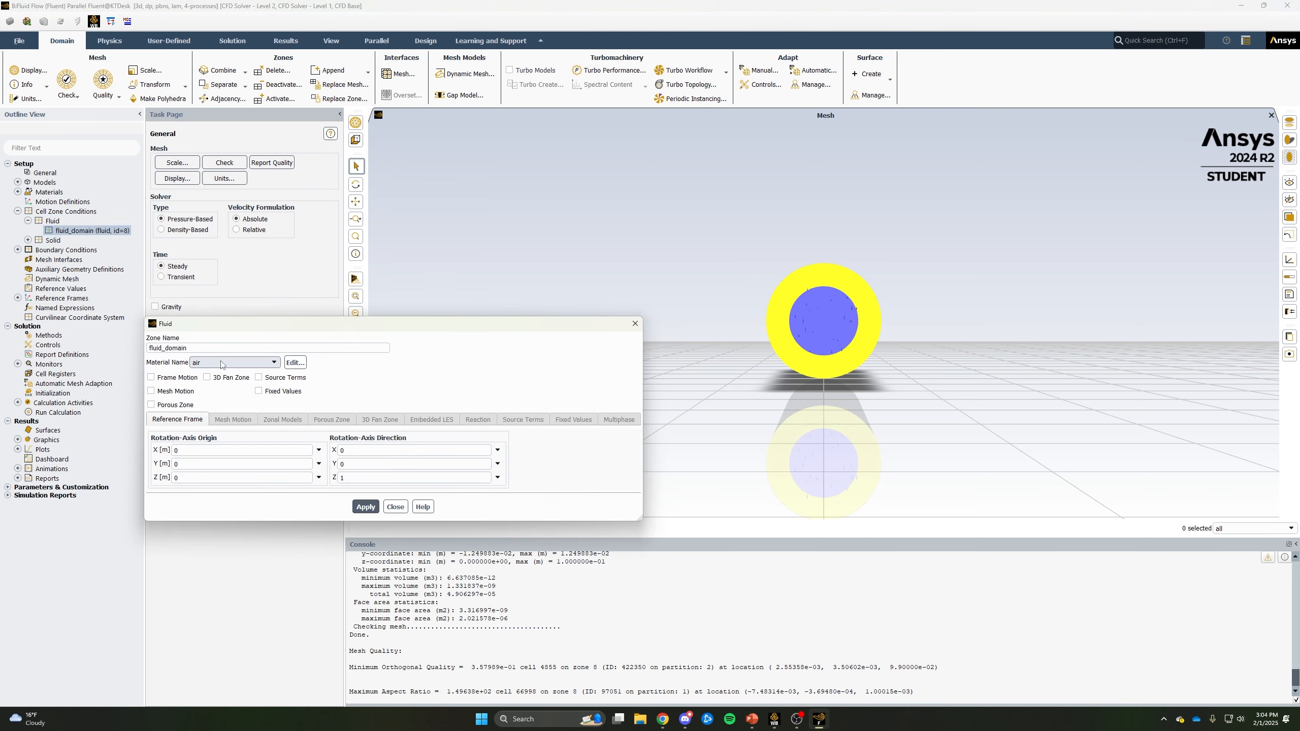
pyautogui.click(221, 362)
pyautogui.click(215, 373)
pyautogui.click(366, 507)
# Apply aluminum as the material of the pipe_solid cell zone.
pyautogui.click(28, 230)
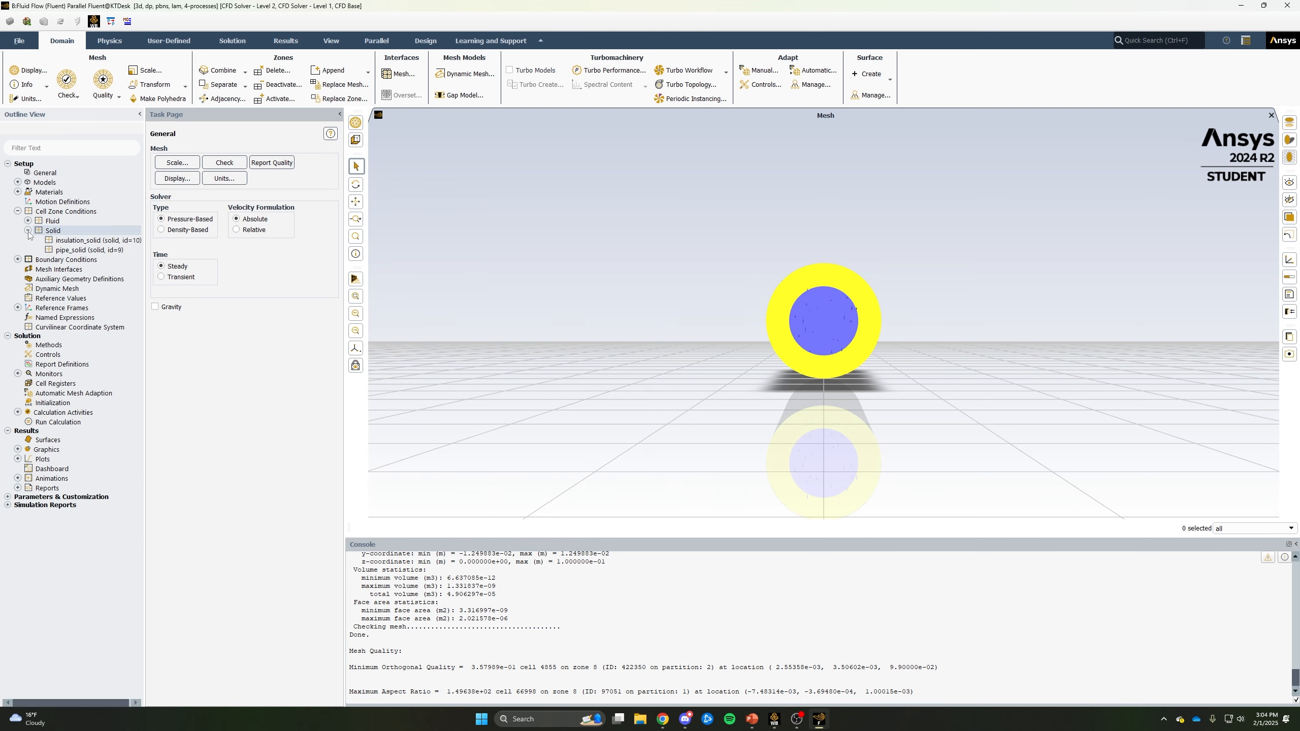
pyautogui.doubleClick(79, 251)
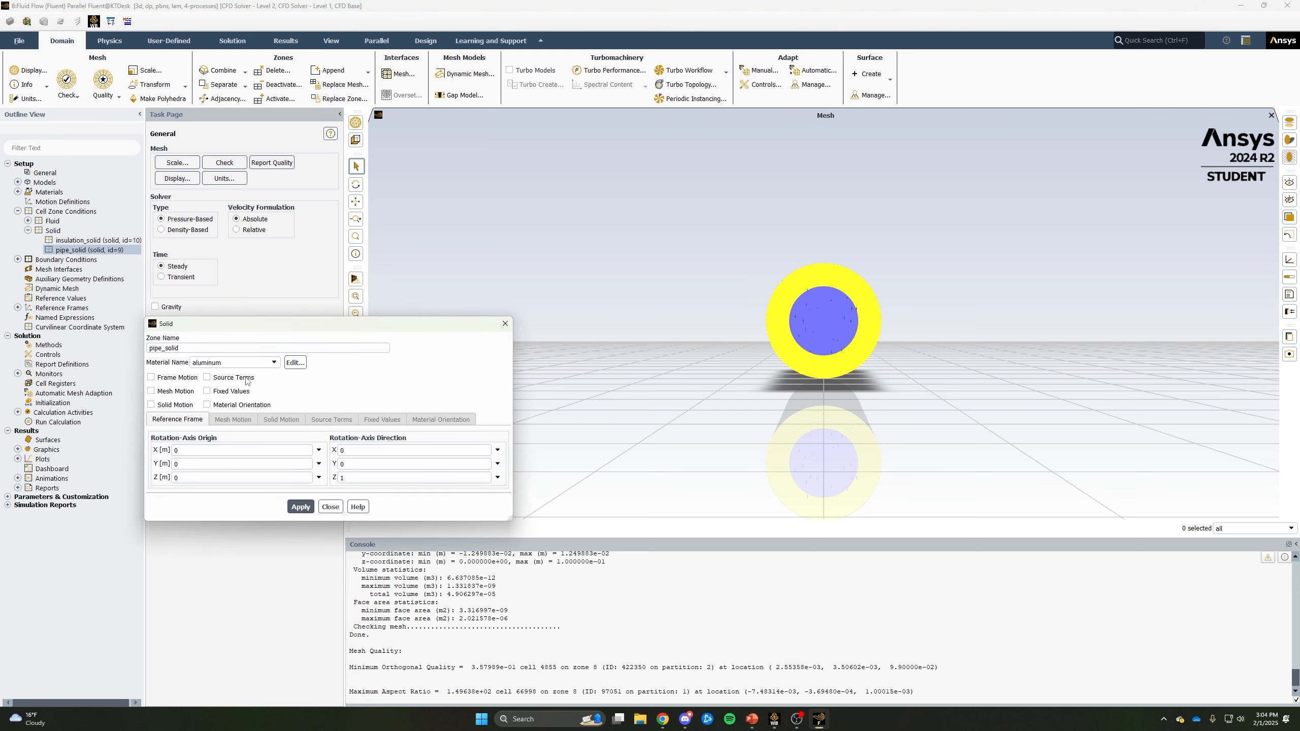
pyautogui.click(302, 508)
pyautogui.click(330, 507)
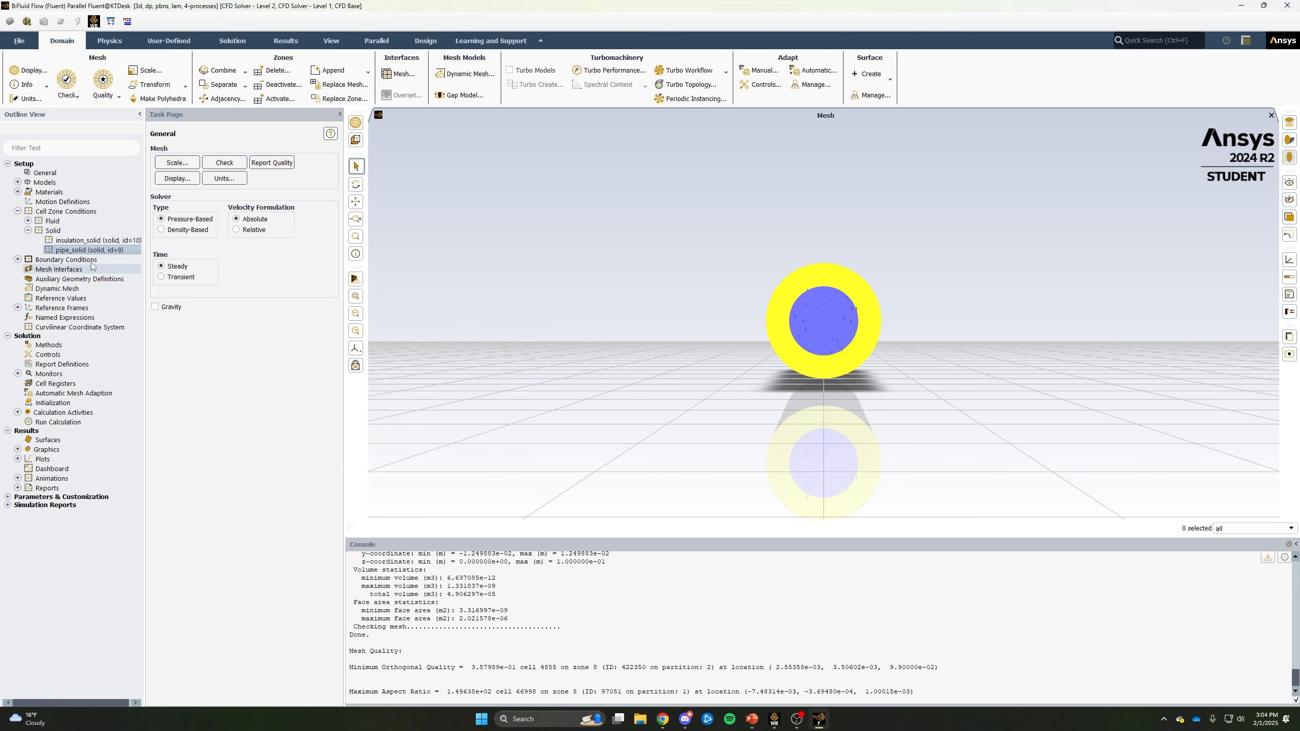
# Assign insulation as the material of the insulation_solid cell zone.
pyautogui.doubleClick(87, 242)
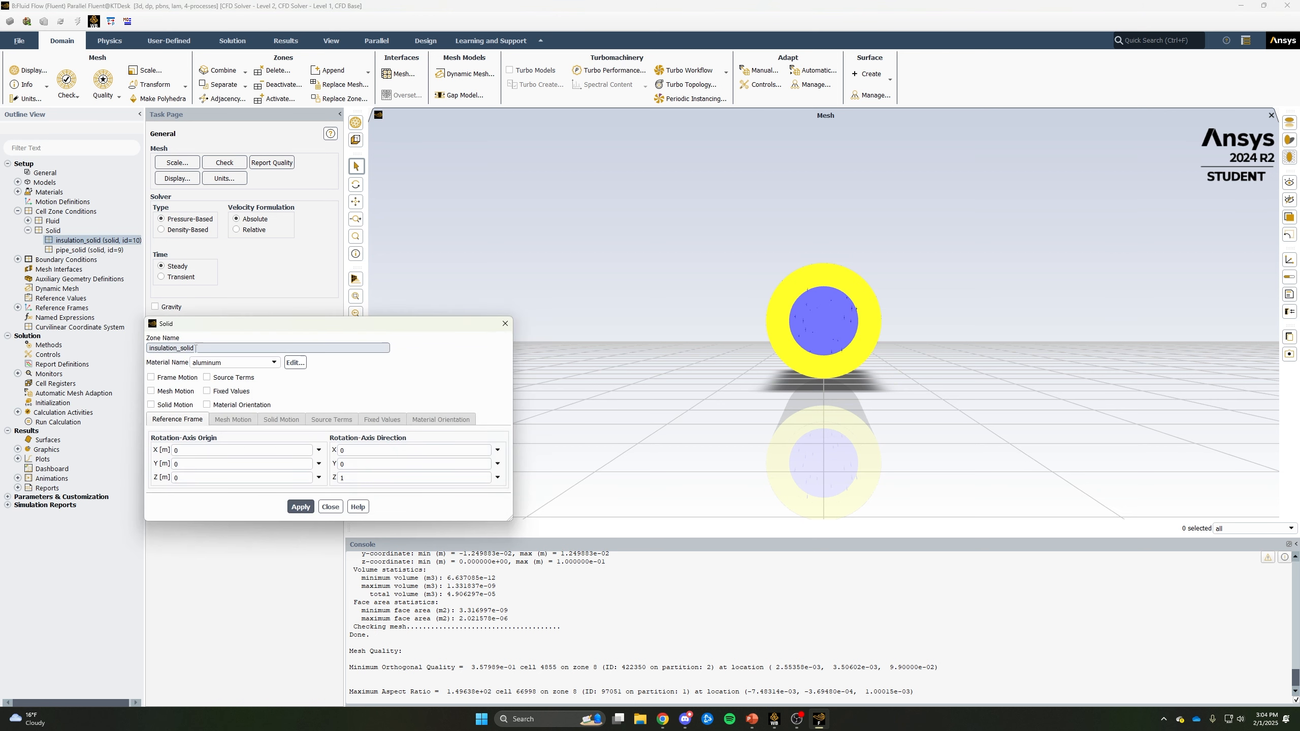
pyautogui.click(226, 364)
pyautogui.click(225, 372)
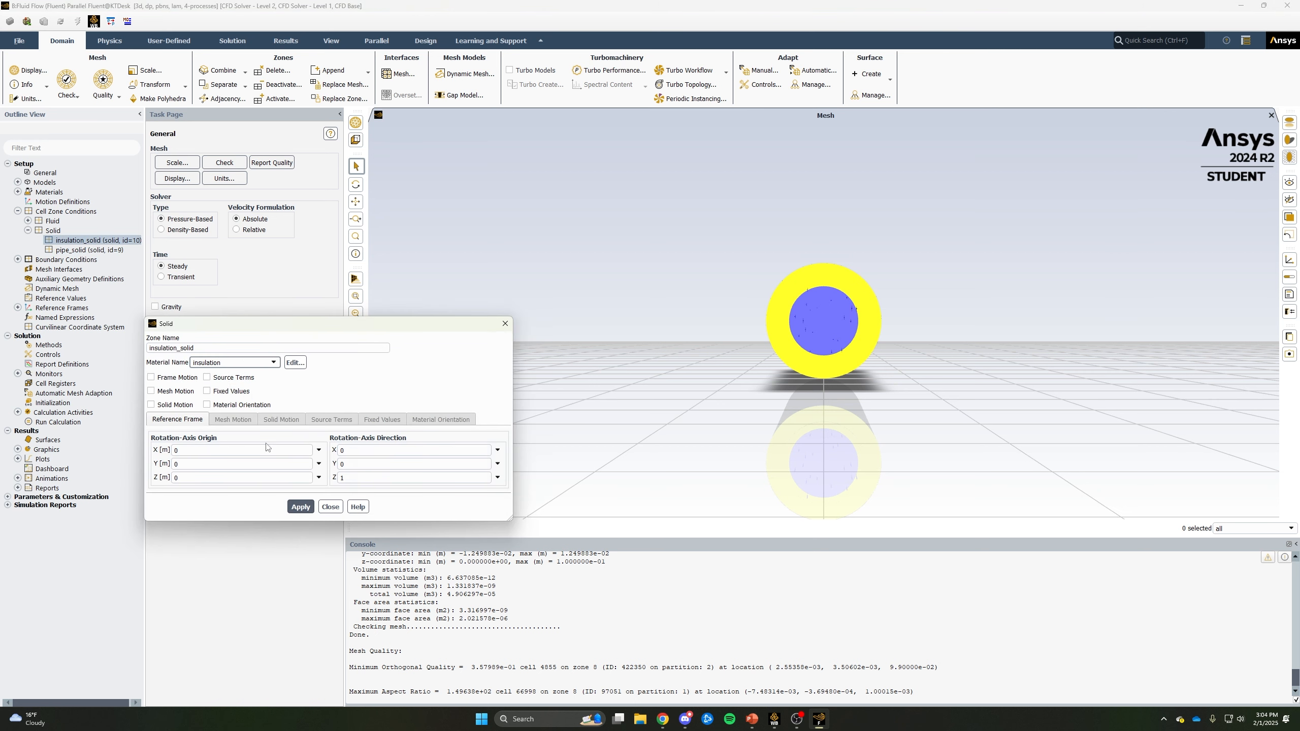
pyautogui.click(301, 507)
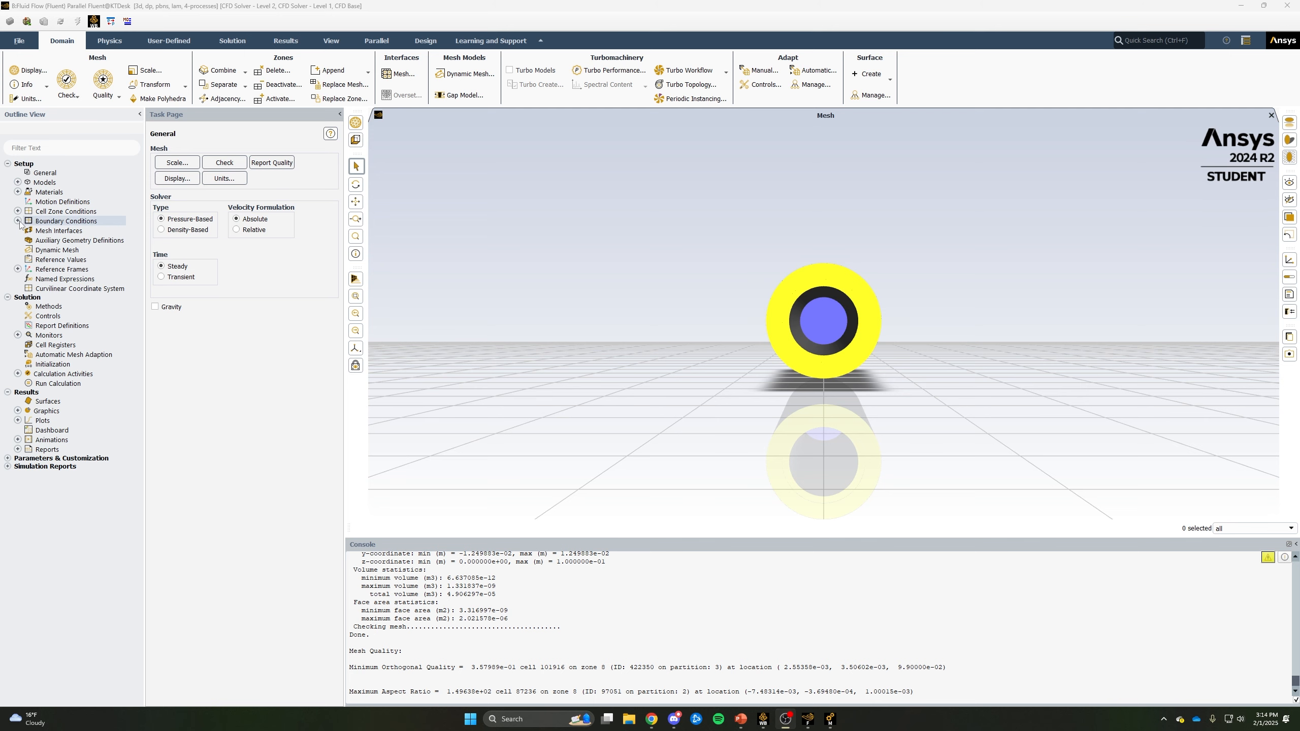
# Set the wall thickness in the thermal conditions of the heated_wall boundary to 0.0005 m.
pyautogui.click(18, 221)
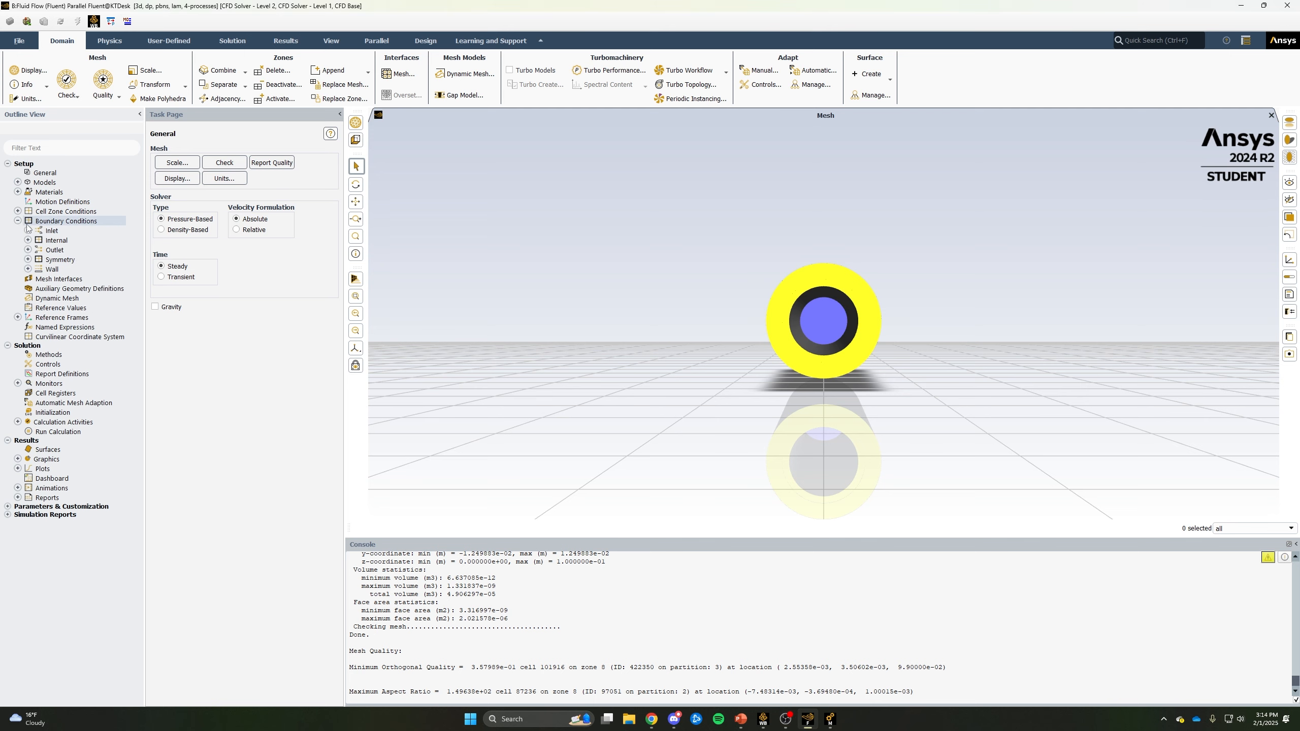
pyautogui.click(28, 270)
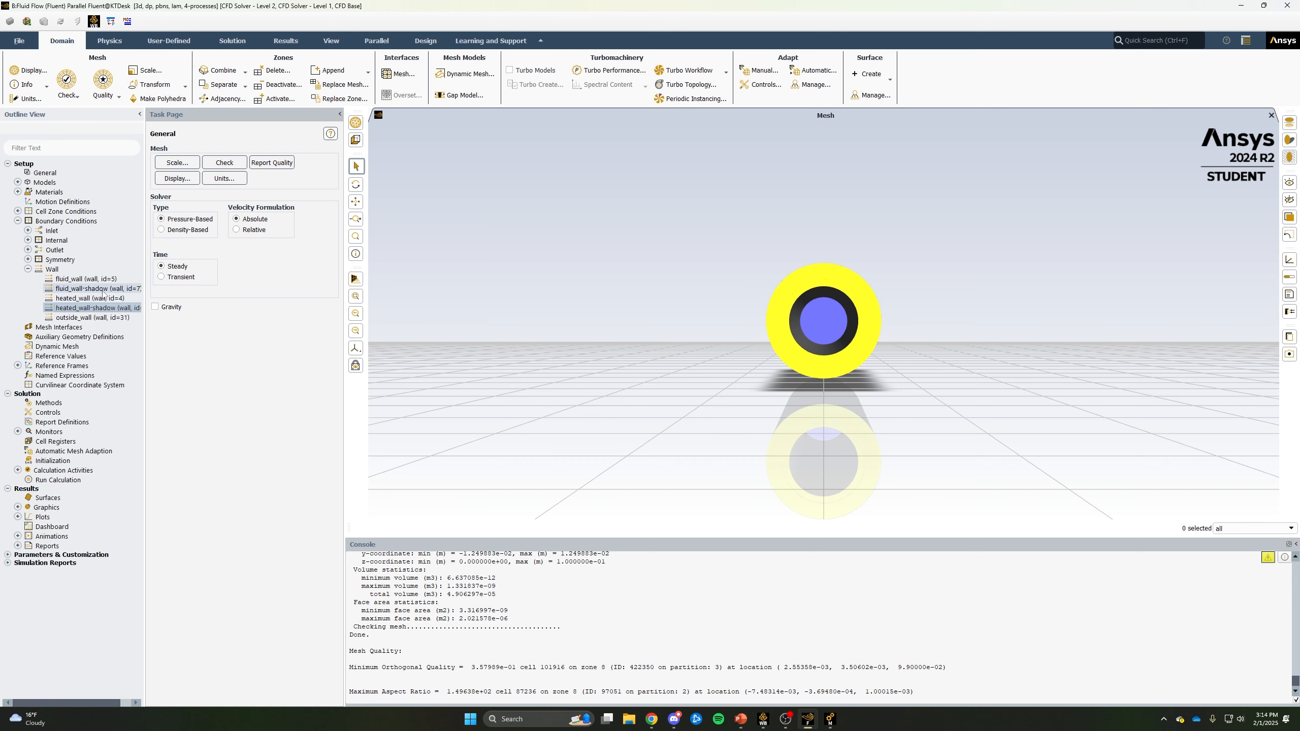
pyautogui.doubleClick(89, 301)
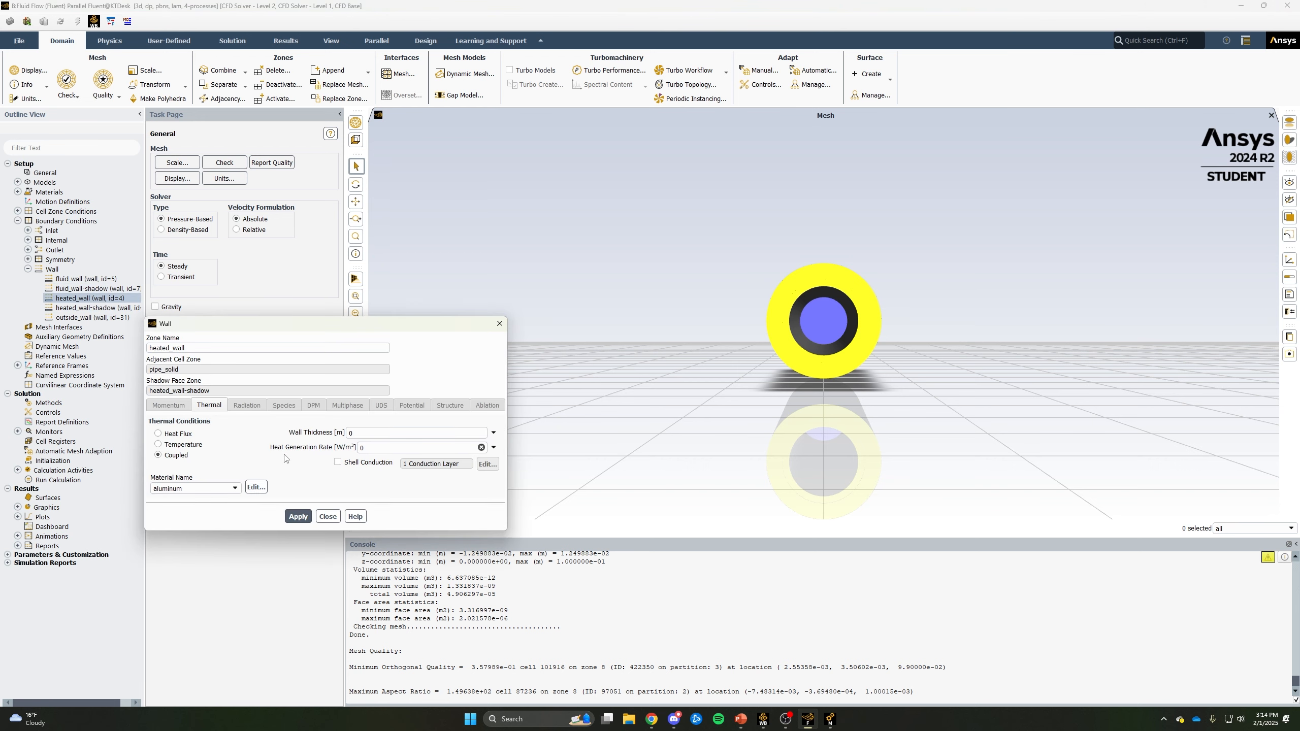
pyautogui.moveTo(296, 330); pyautogui.dragTo(305, 267)
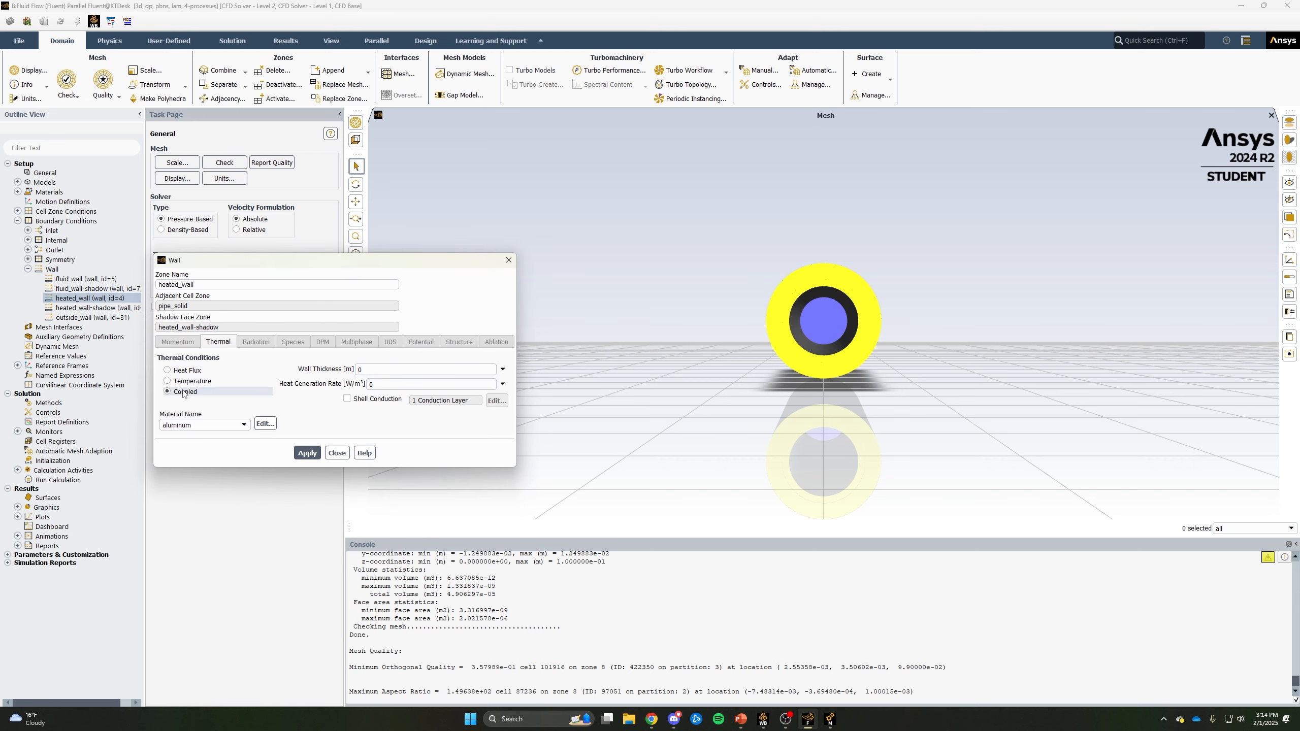
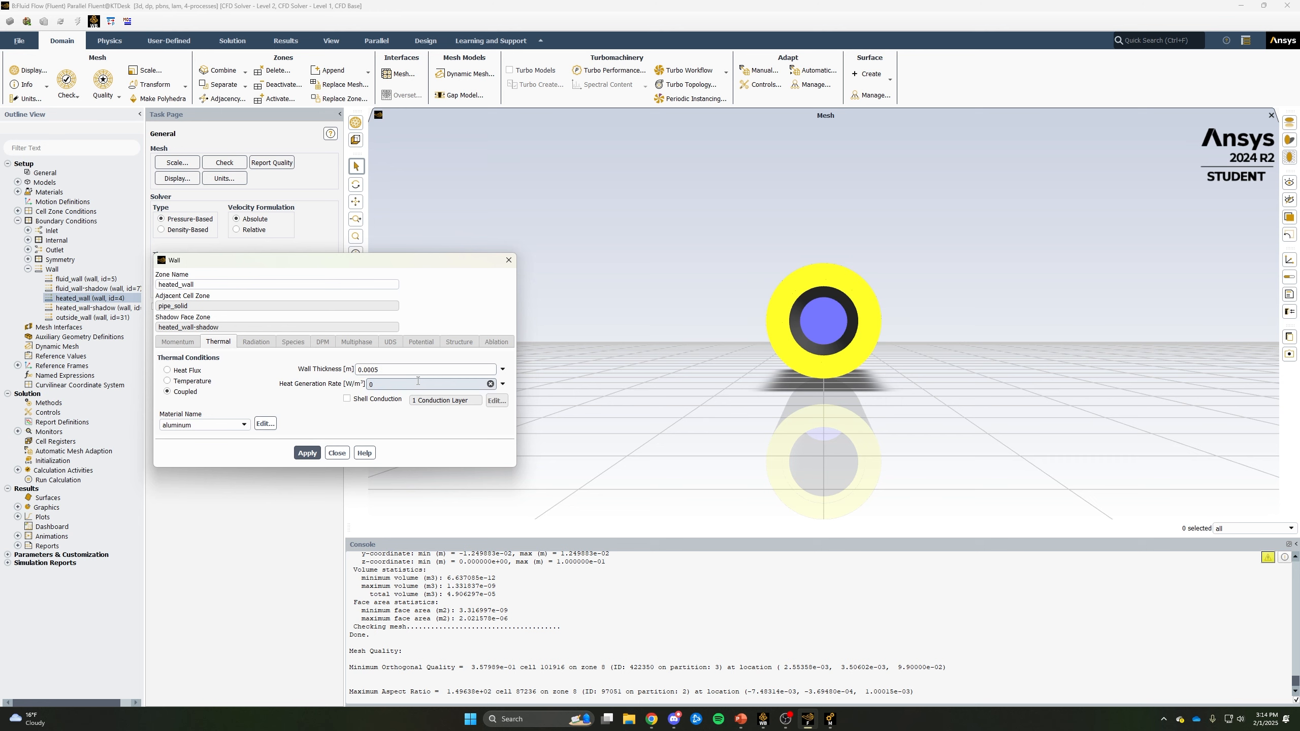
# Define heated_wall's heat generation rate with the expression 50 [W]/(PI*((0.00925 [m]^2)-(0.009 [m]^2))*0.1 [m]) and evaluate it.
pyautogui.click(393, 385)
pyautogui.click(503, 384)
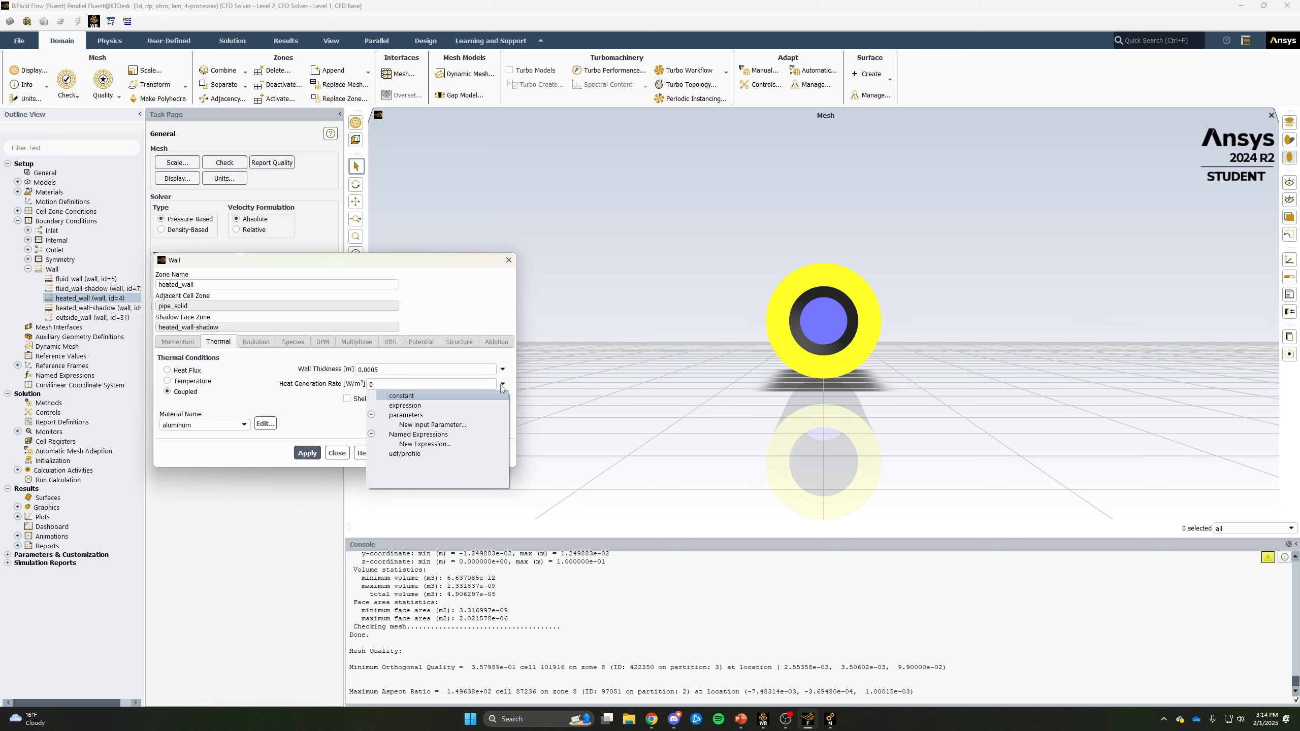
pyautogui.click(420, 406)
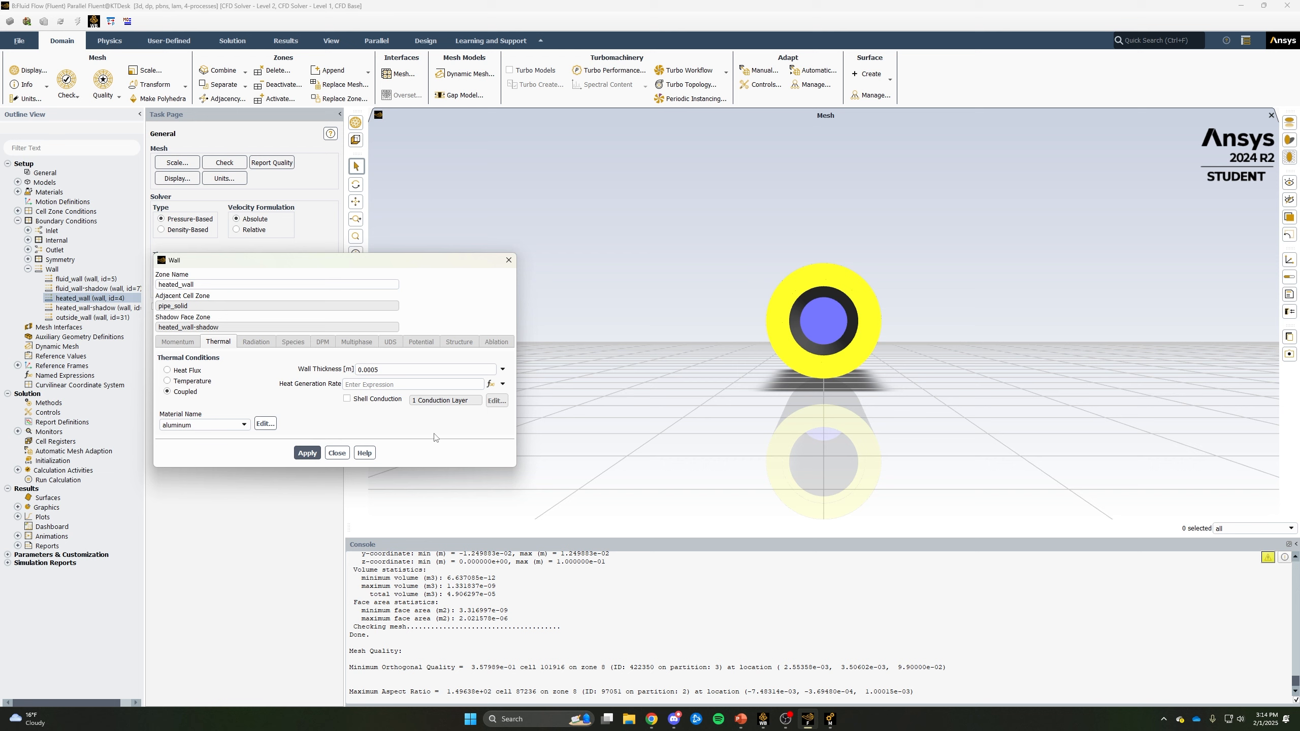
pyautogui.click(491, 384)
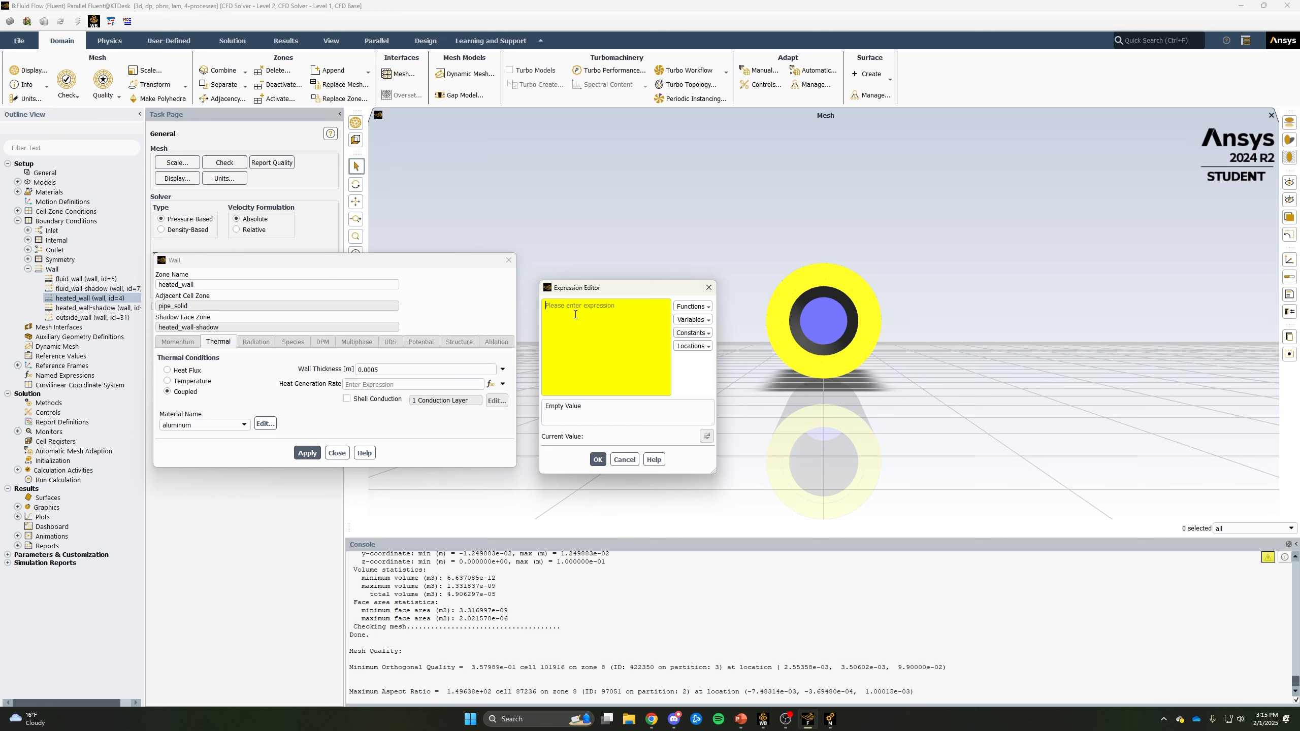
pyautogui.write('50 [W]')
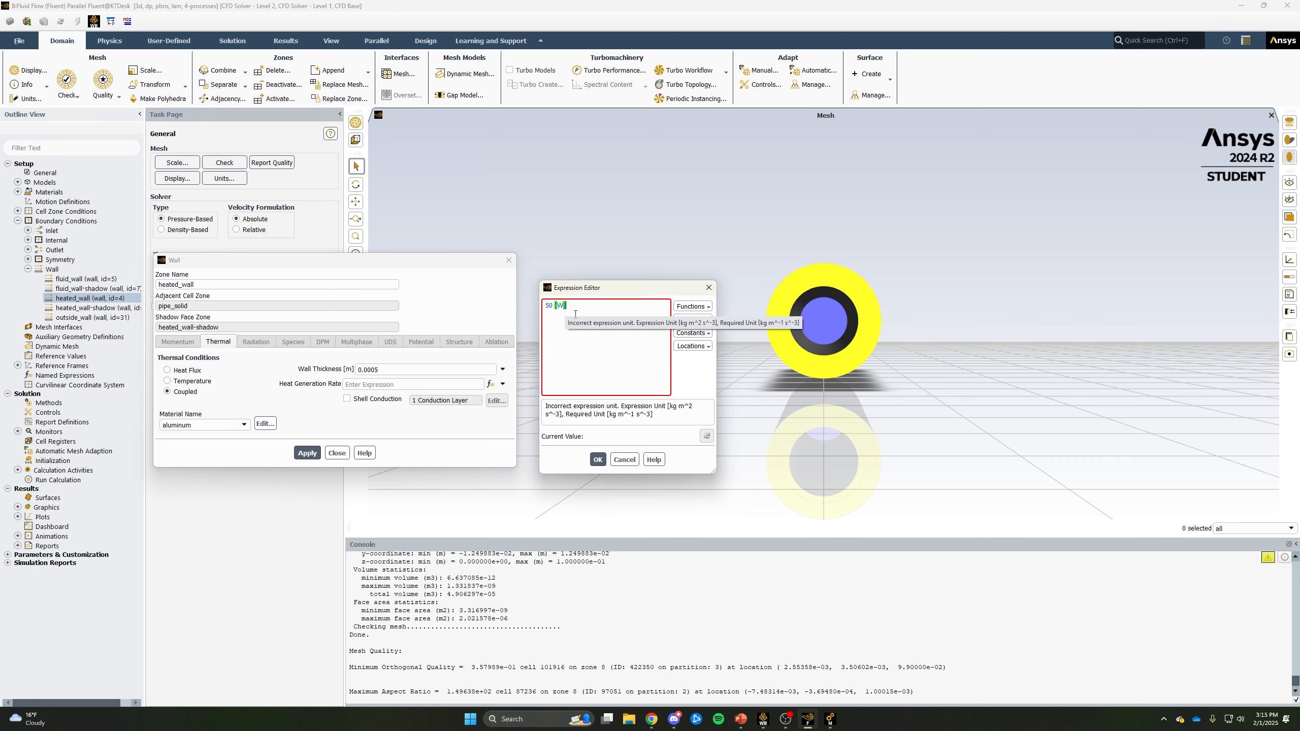
pyautogui.write('/(')
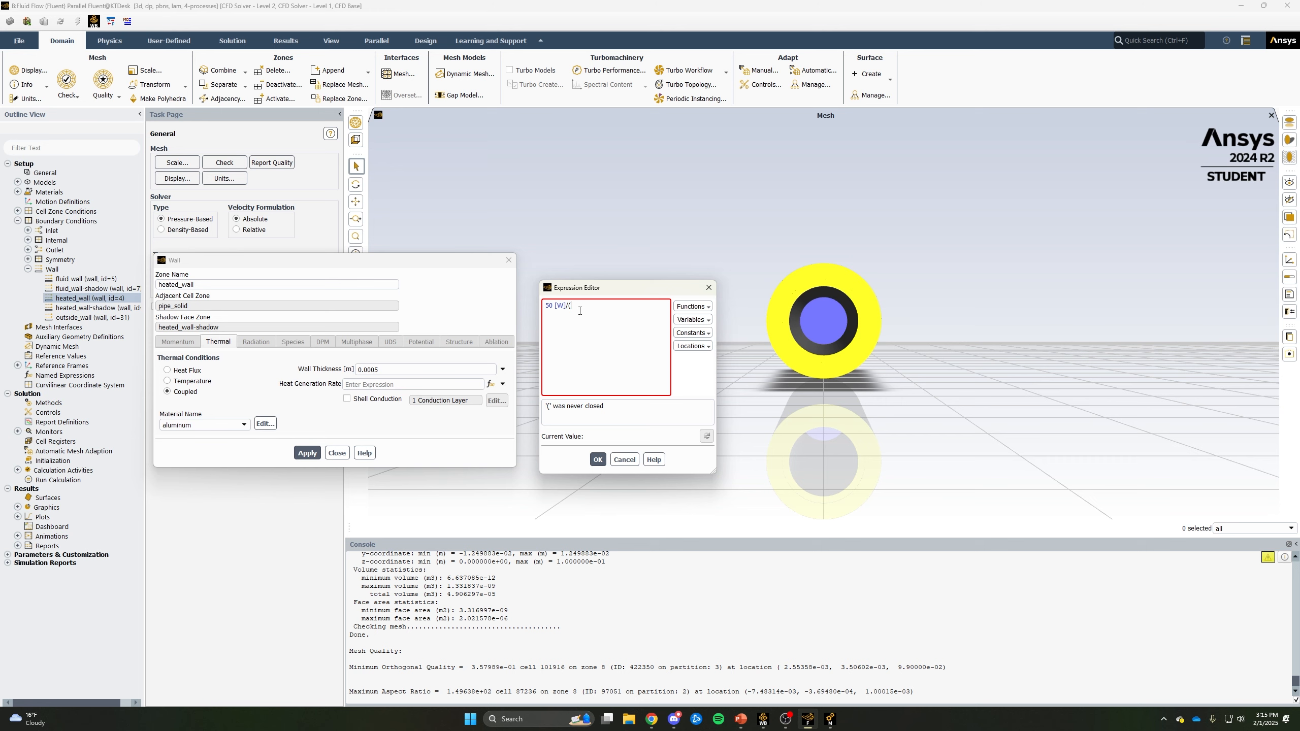
pyautogui.write('PI*(')
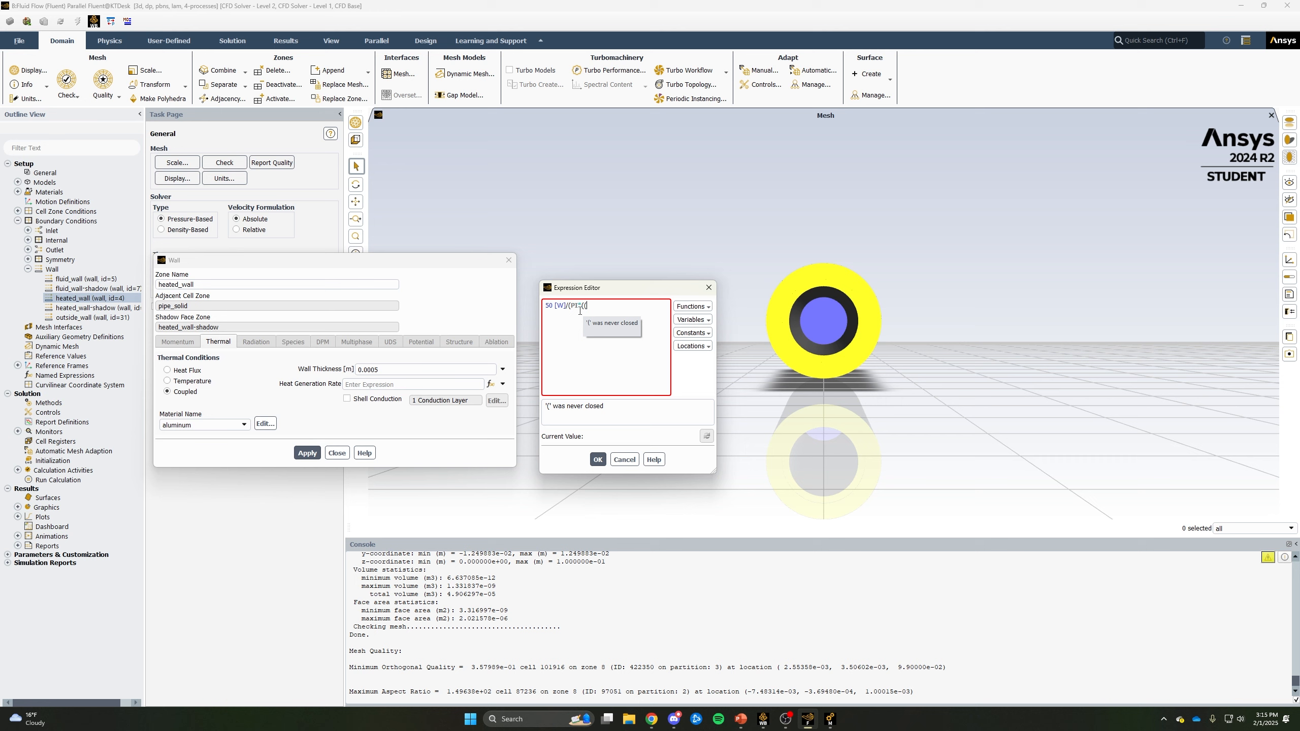
pyautogui.write('(0.00925 [m')
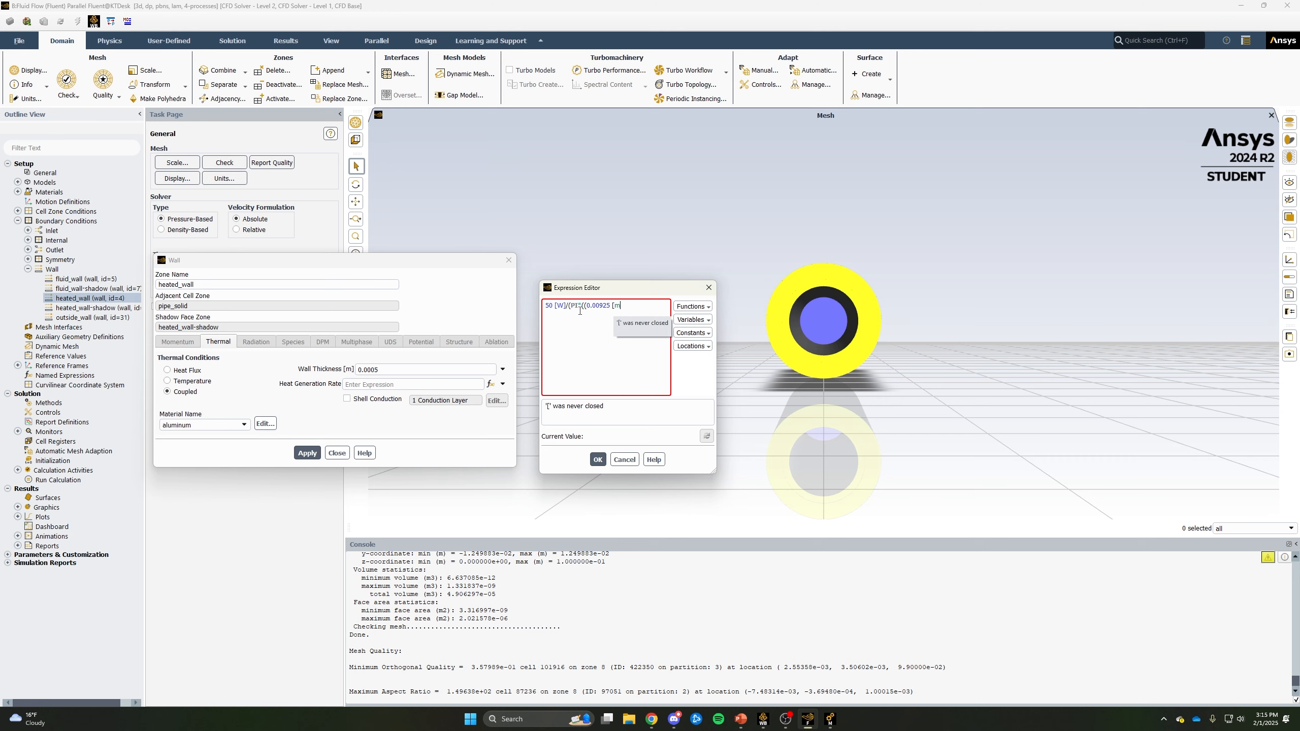
pyautogui.write(']^2)-(0.009 [m]^')
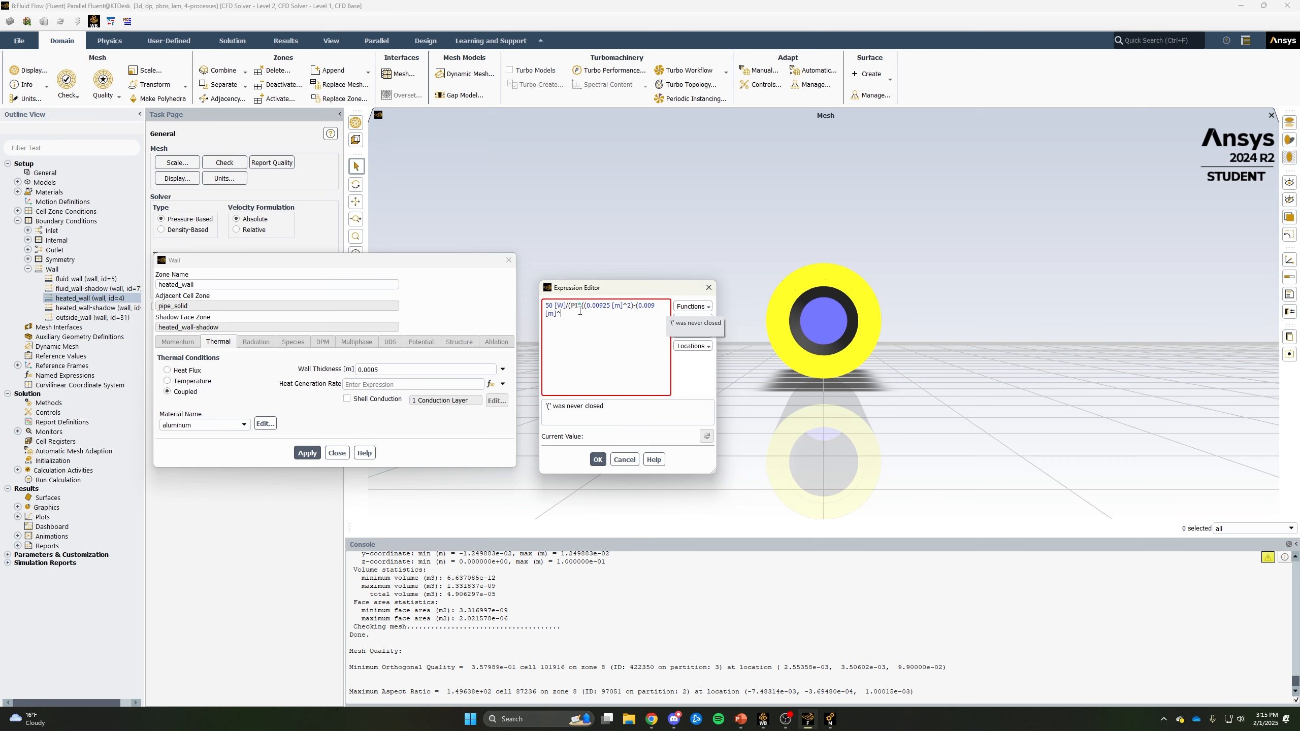
pyautogui.write('2)')
pyautogui.write('*0.1 [m])')
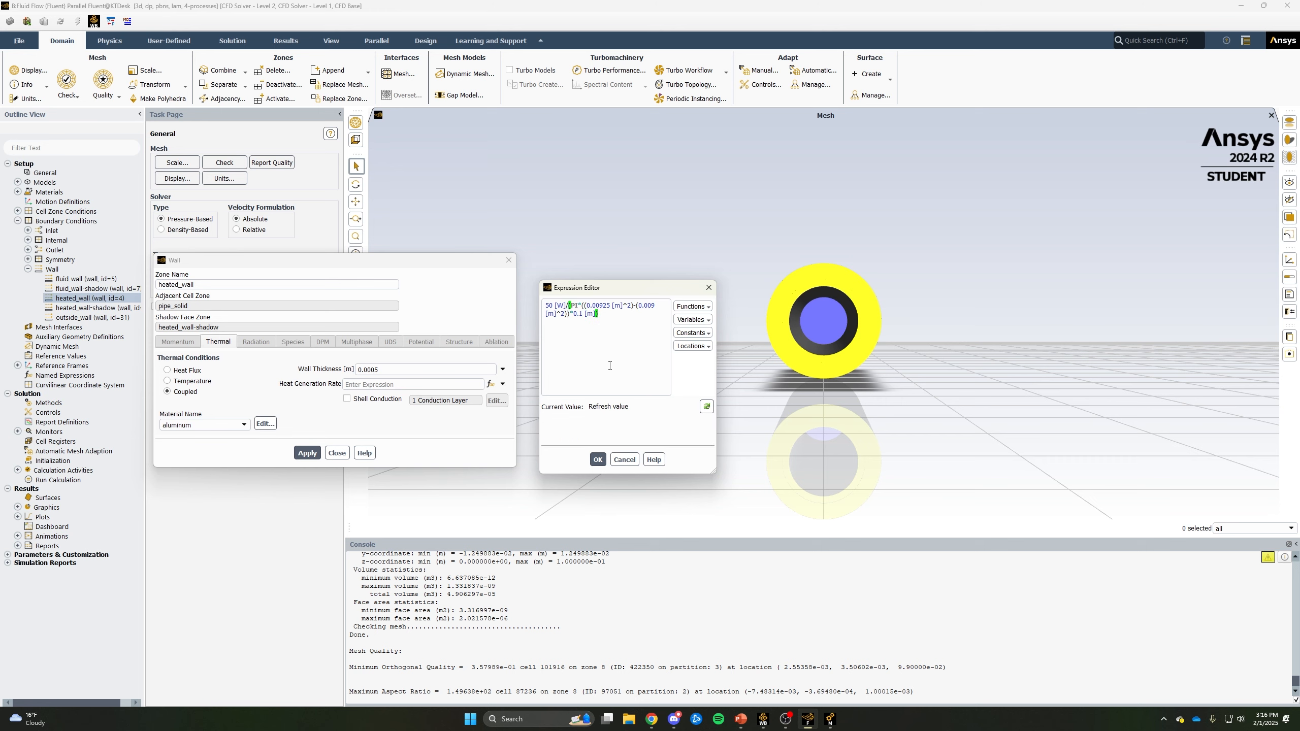
pyautogui.click(706, 408)
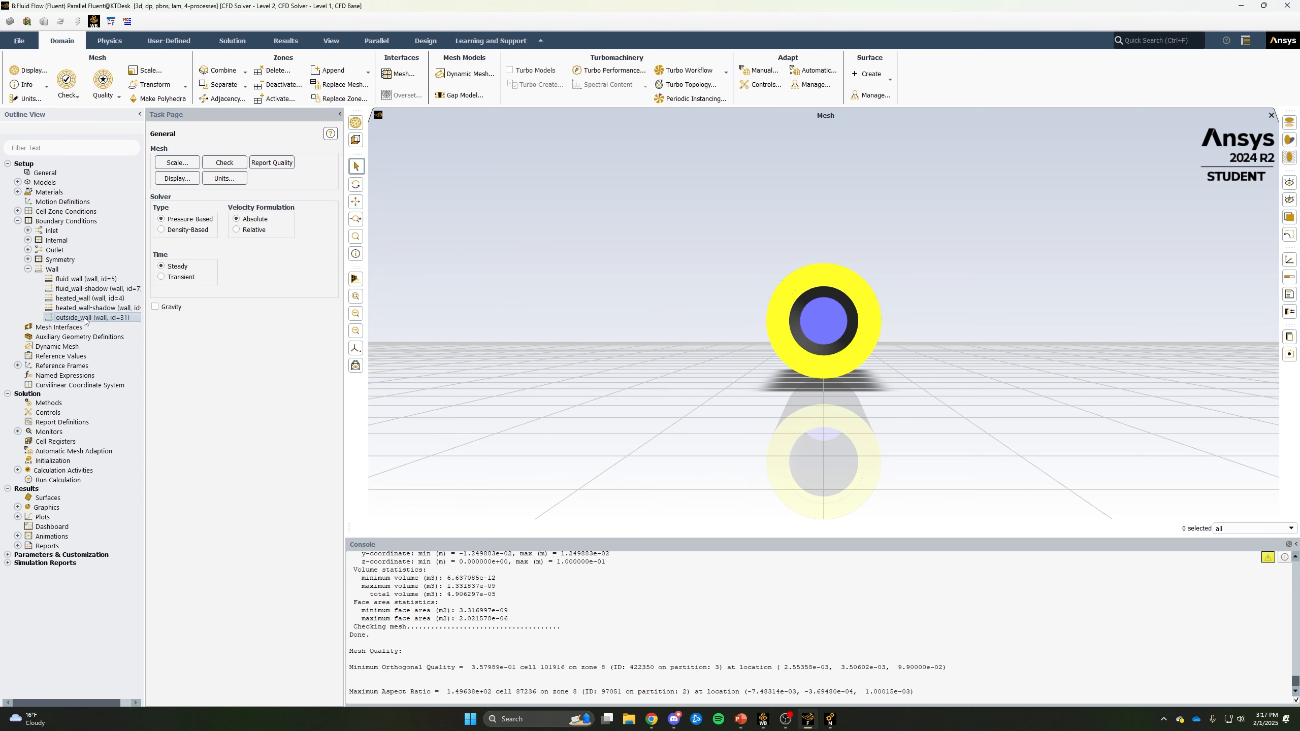
# Apply a convection condition to outside_wall with a heat transfer coefficient of 25 W/(m² K) and a free stream temperature of 298 K.
pyautogui.doubleClick(85, 319)
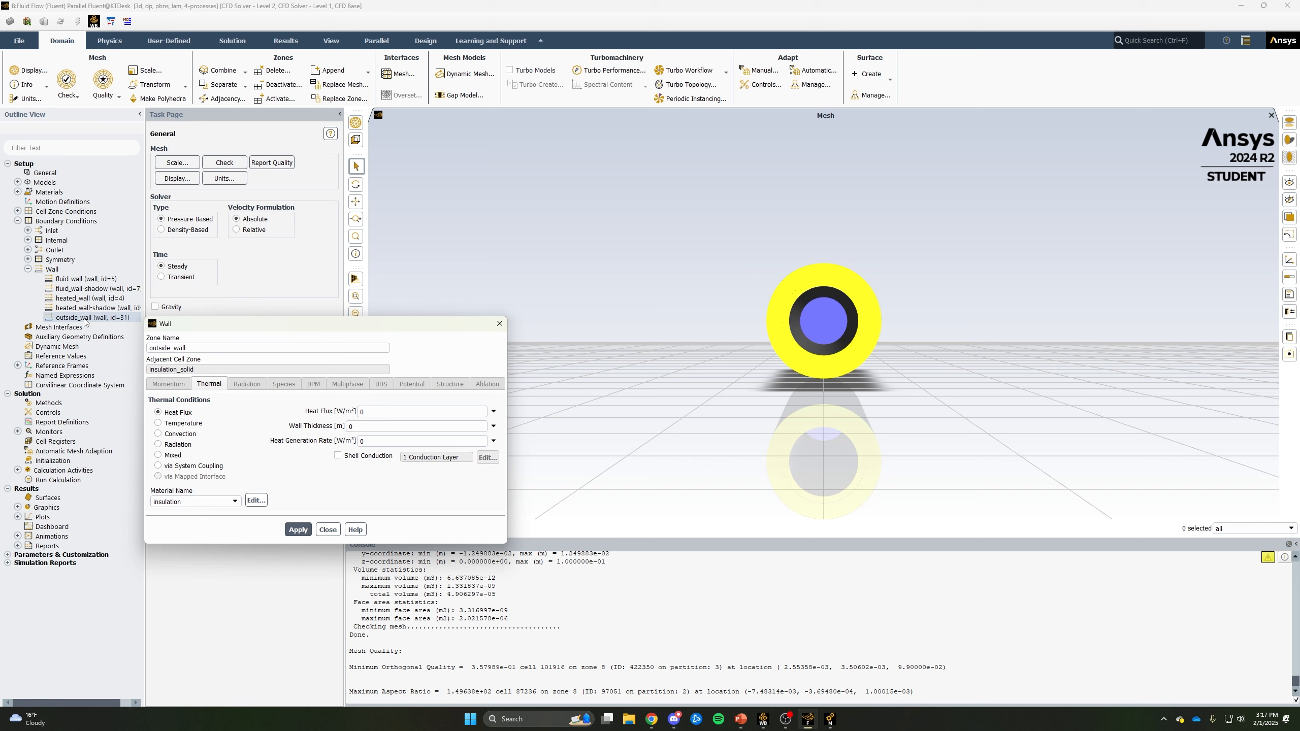
pyautogui.click(192, 434)
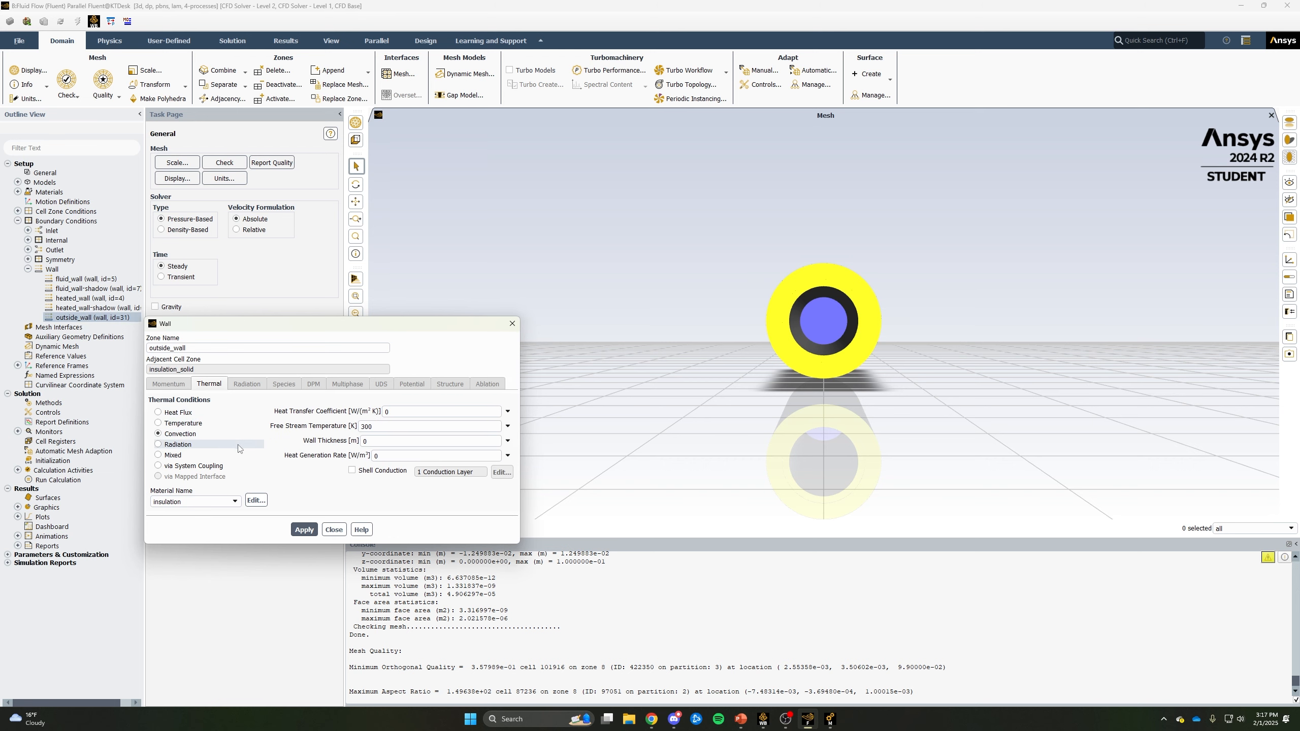
pyautogui.doubleClick(411, 411)
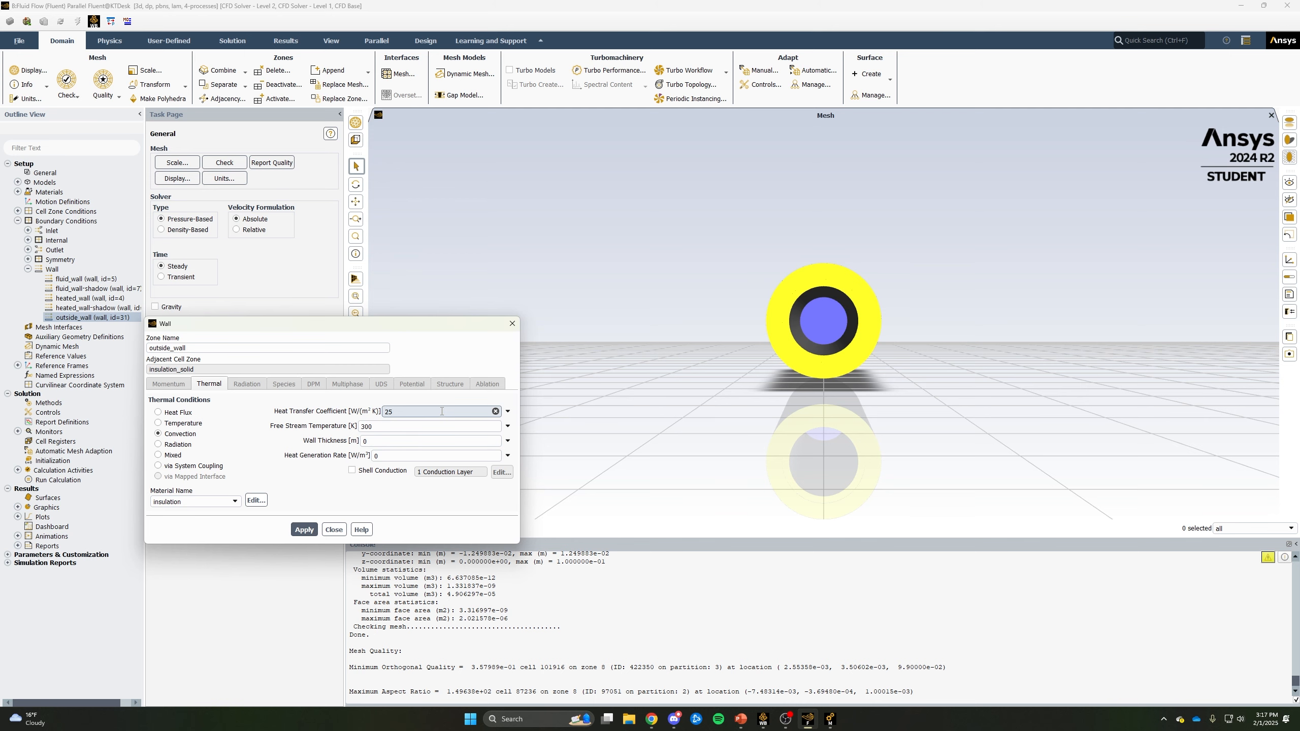
pyautogui.click(385, 428)
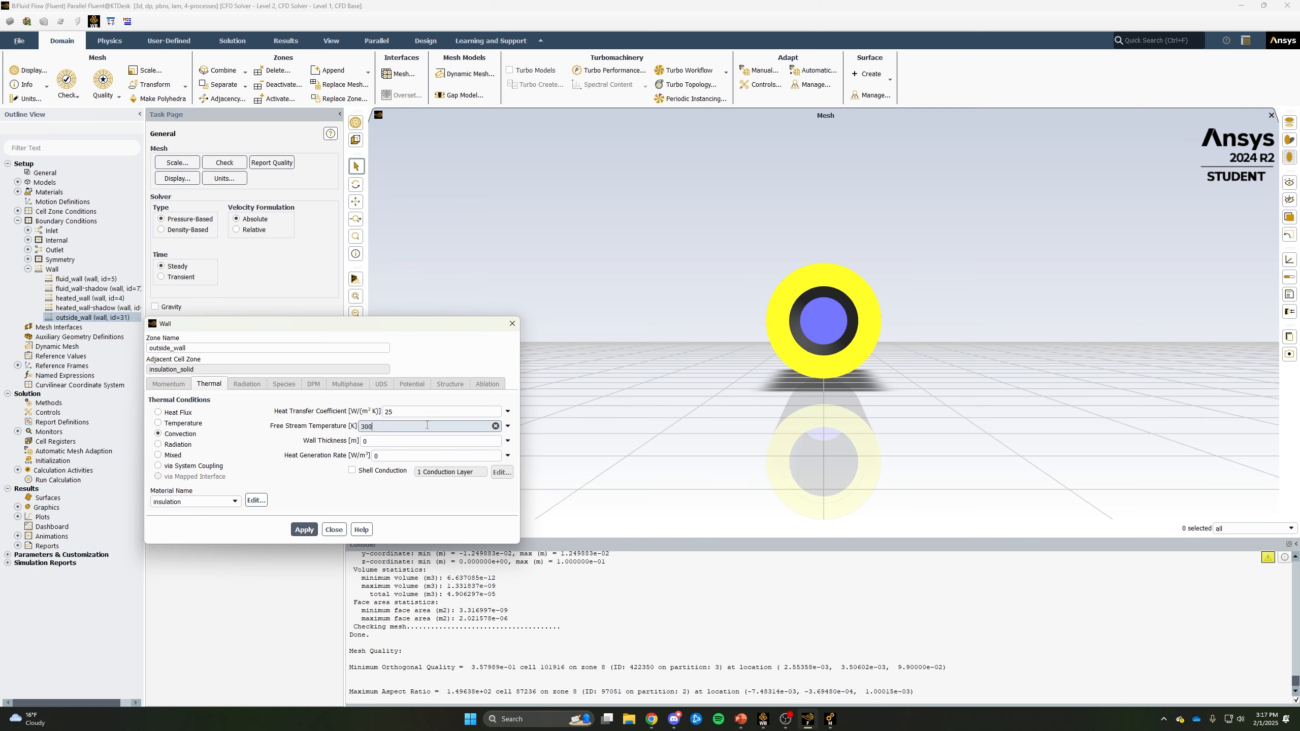
pyautogui.press('BackSpace')
pyautogui.press('BackSpace')
pyautogui.write('298')
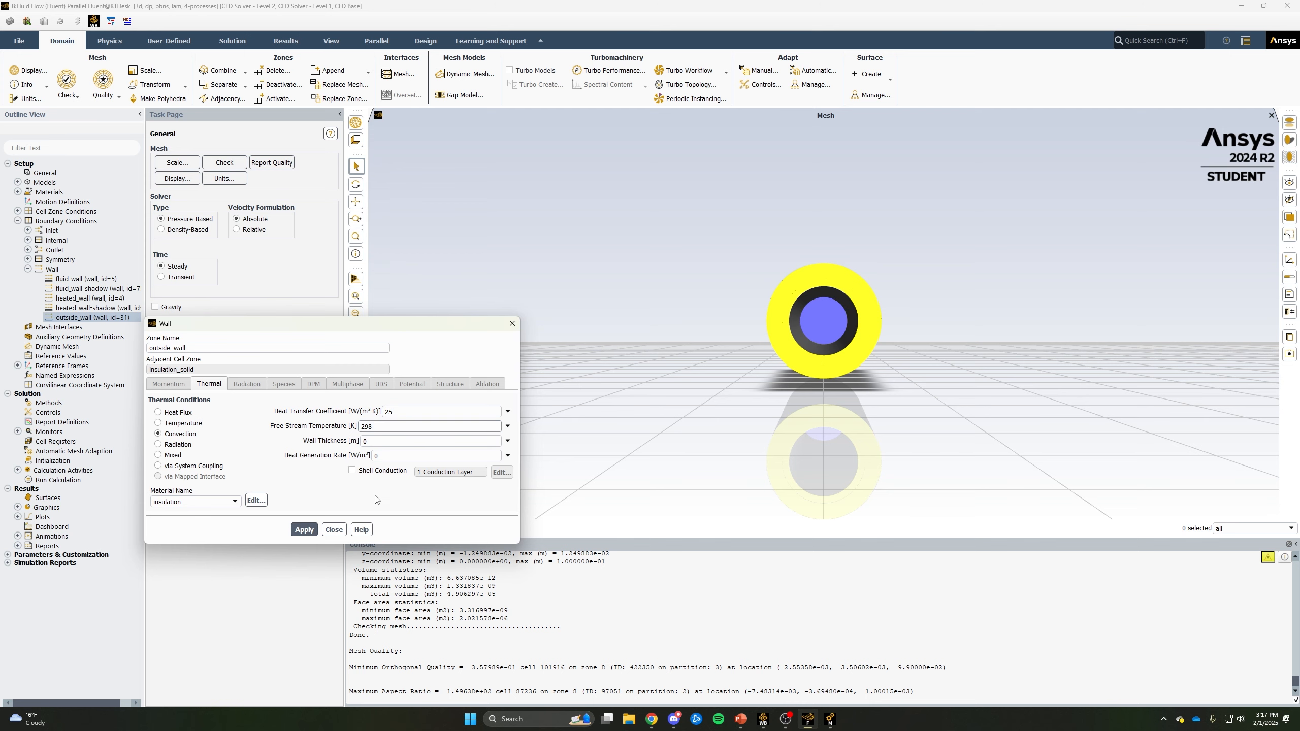
pyautogui.click(304, 530)
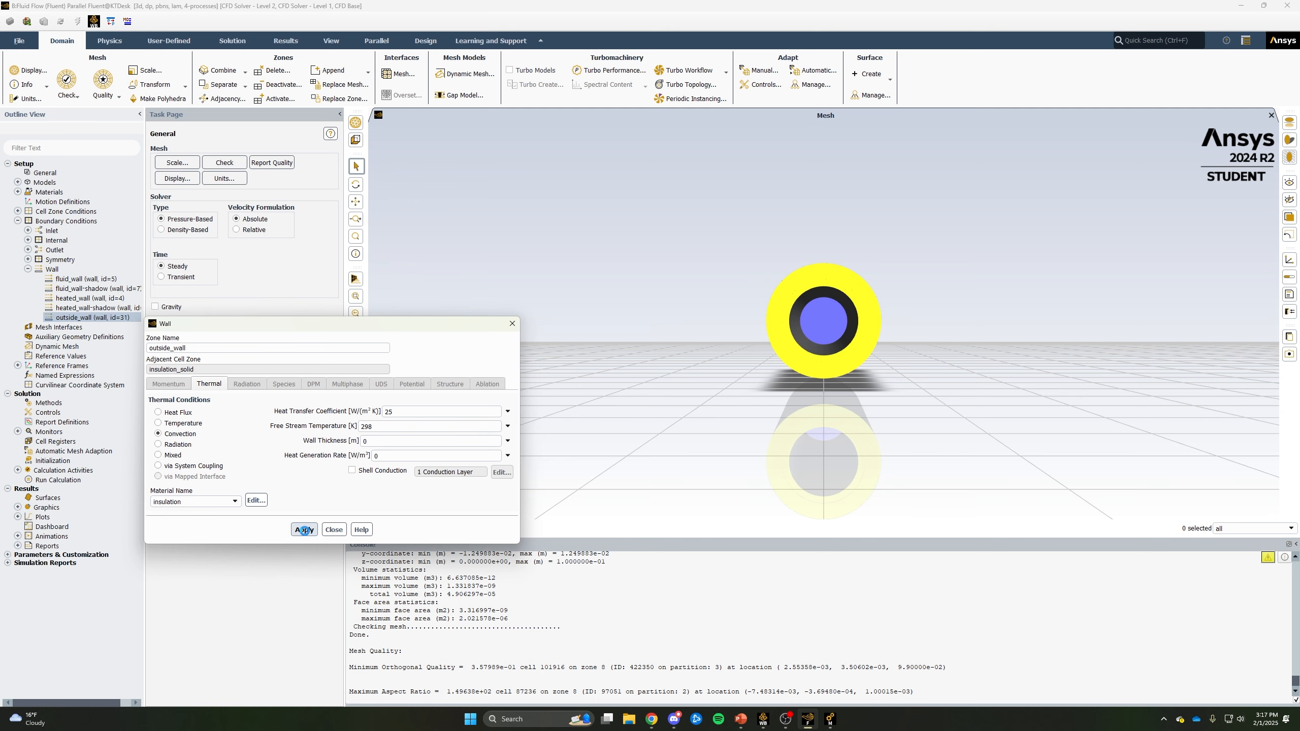
pyautogui.click(333, 530)
# Set the backflow total temperature of the pressure_outlet boundary to 298 K and apply it.
pyautogui.click(27, 250)
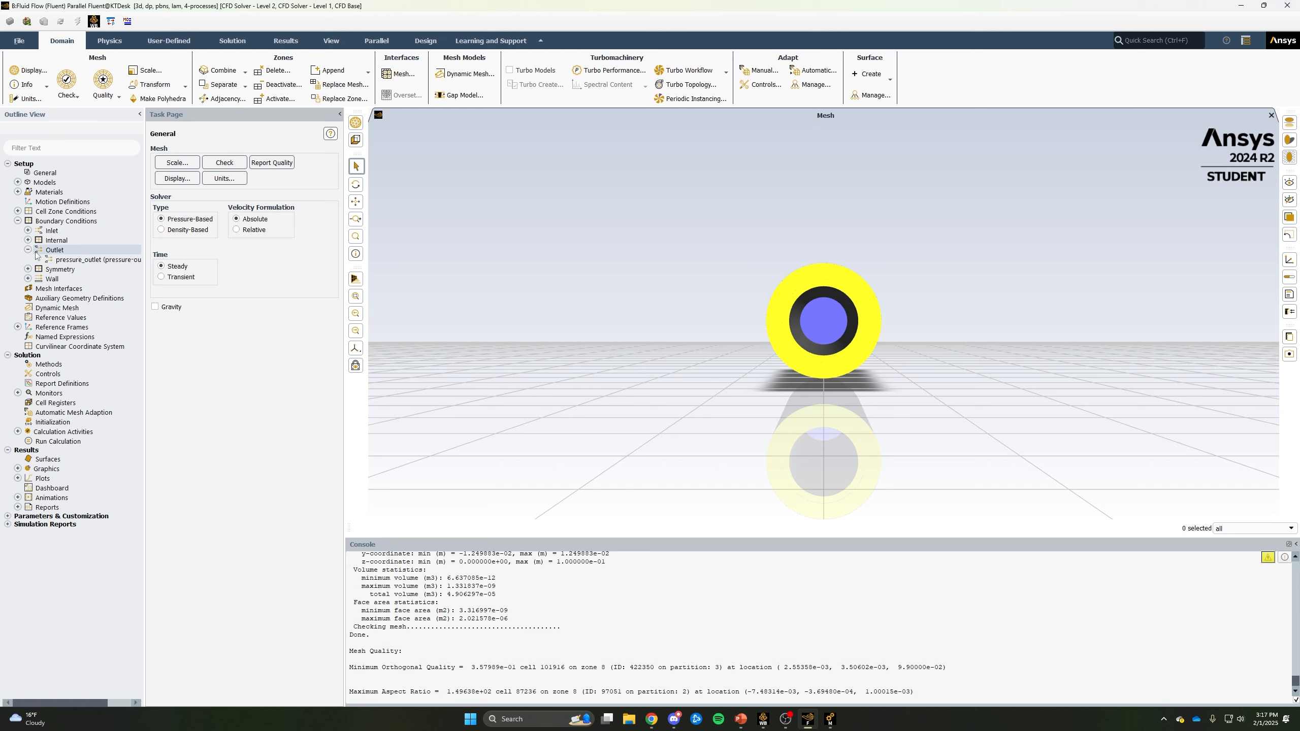
pyautogui.rightClick(66, 261)
pyautogui.click(84, 267)
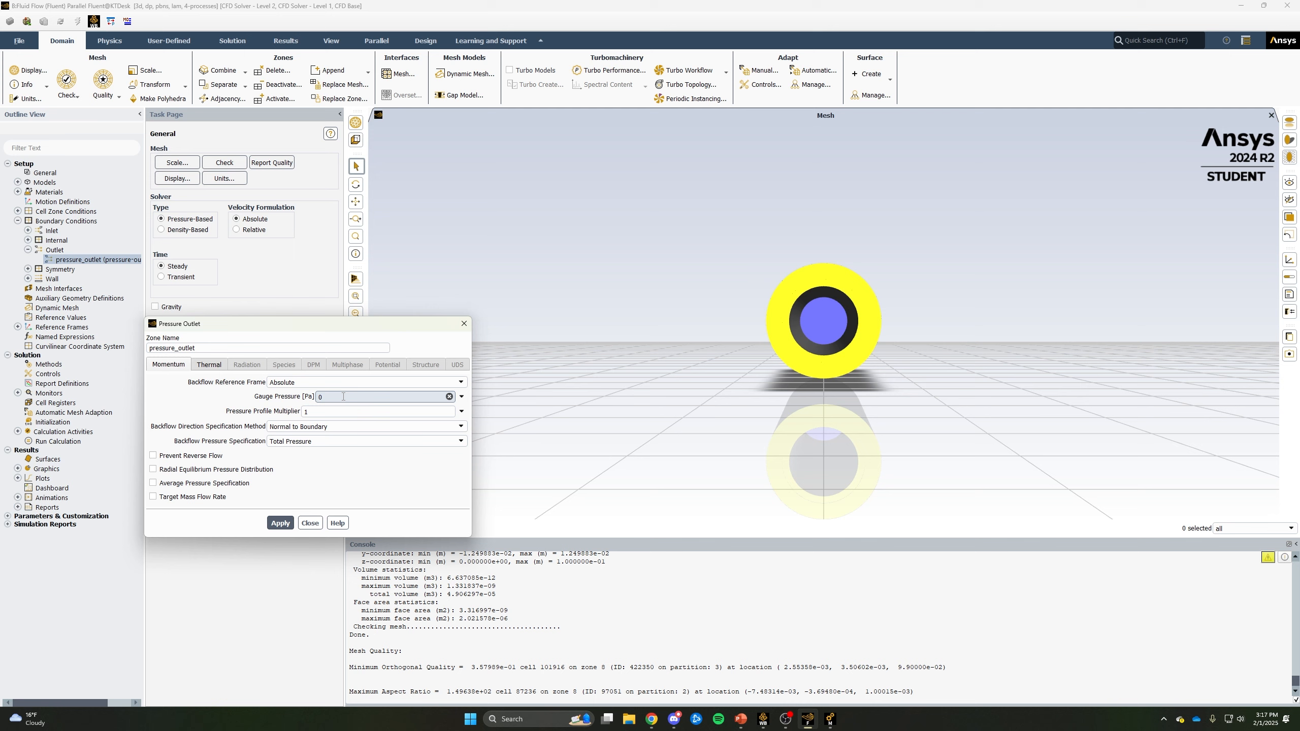
pyautogui.click(208, 364)
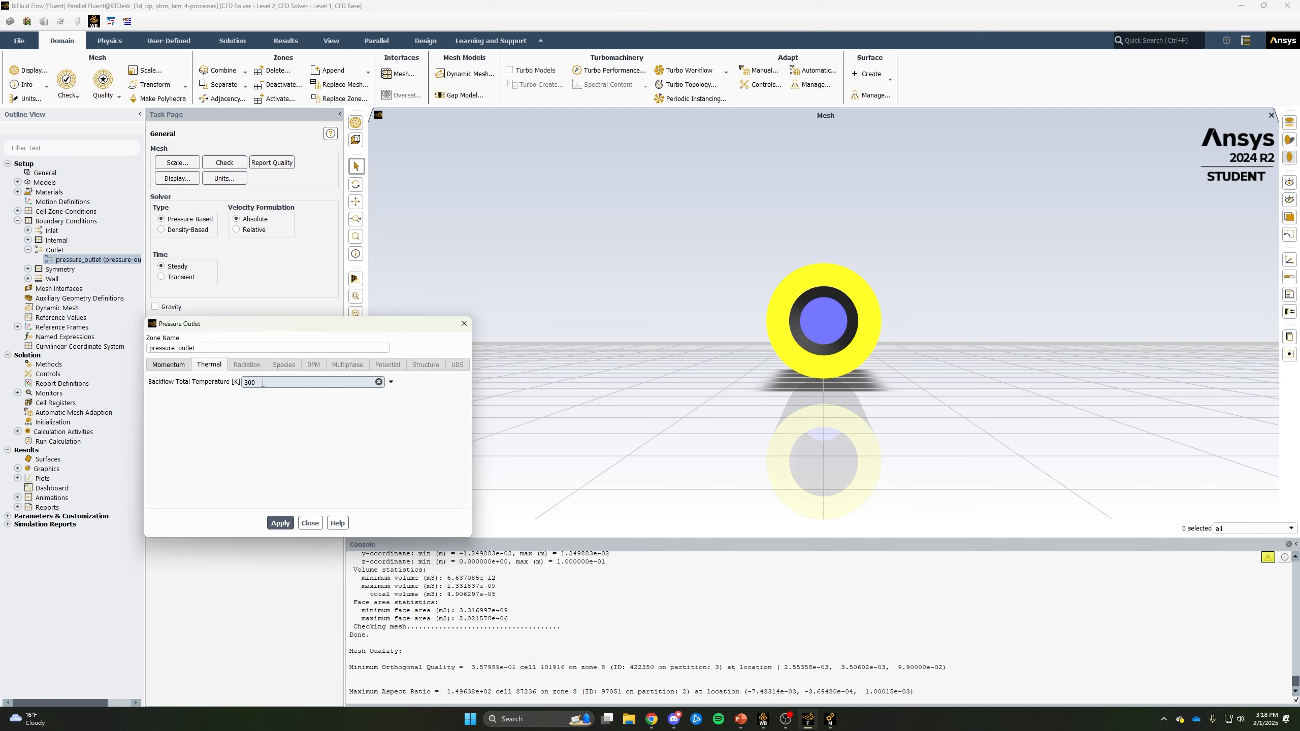
pyautogui.doubleClick(229, 389)
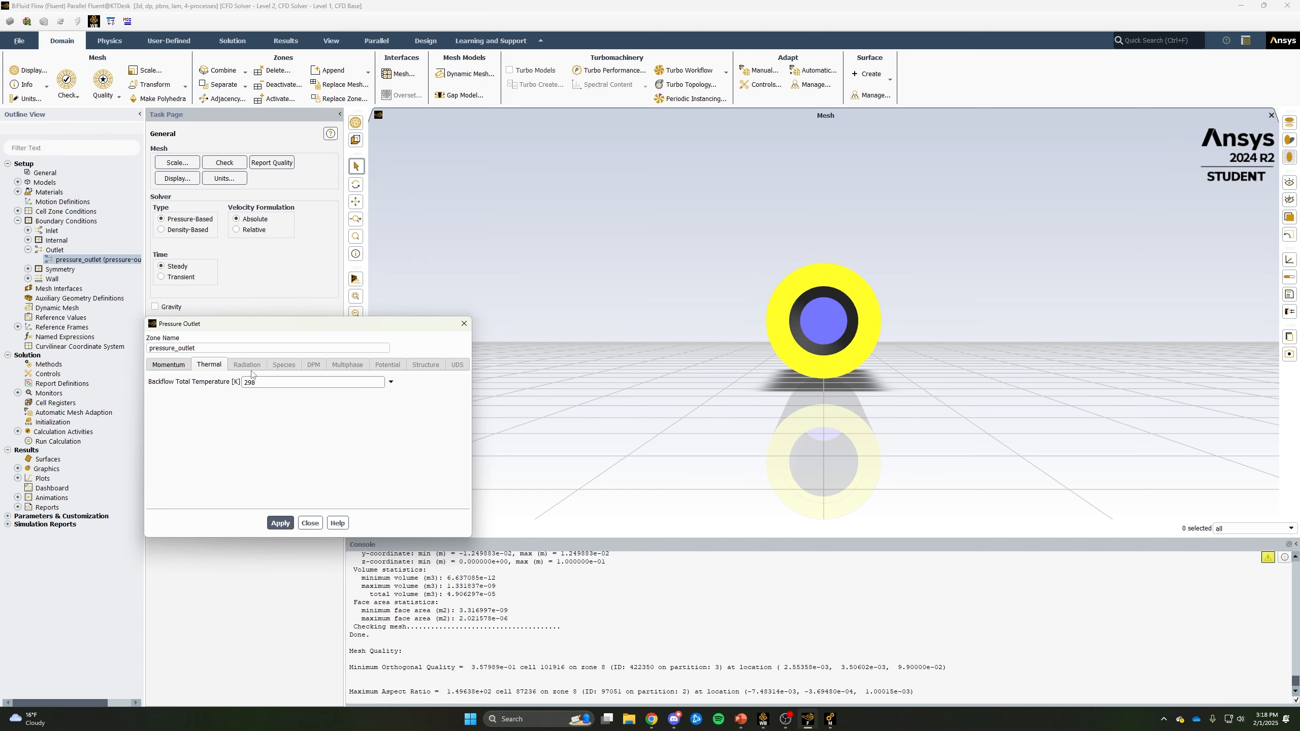
pyautogui.click(280, 525)
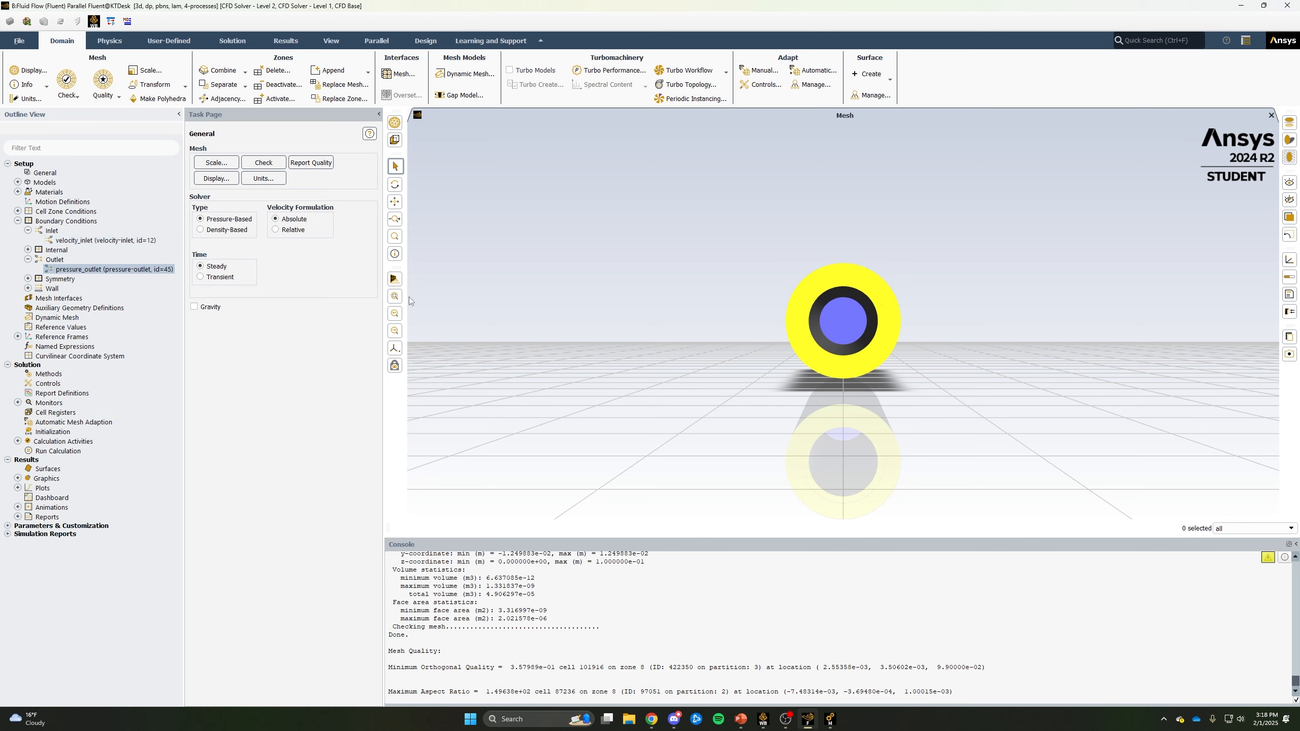
pyautogui.moveTo(726, 326); pyautogui.dragTo(900, 346)
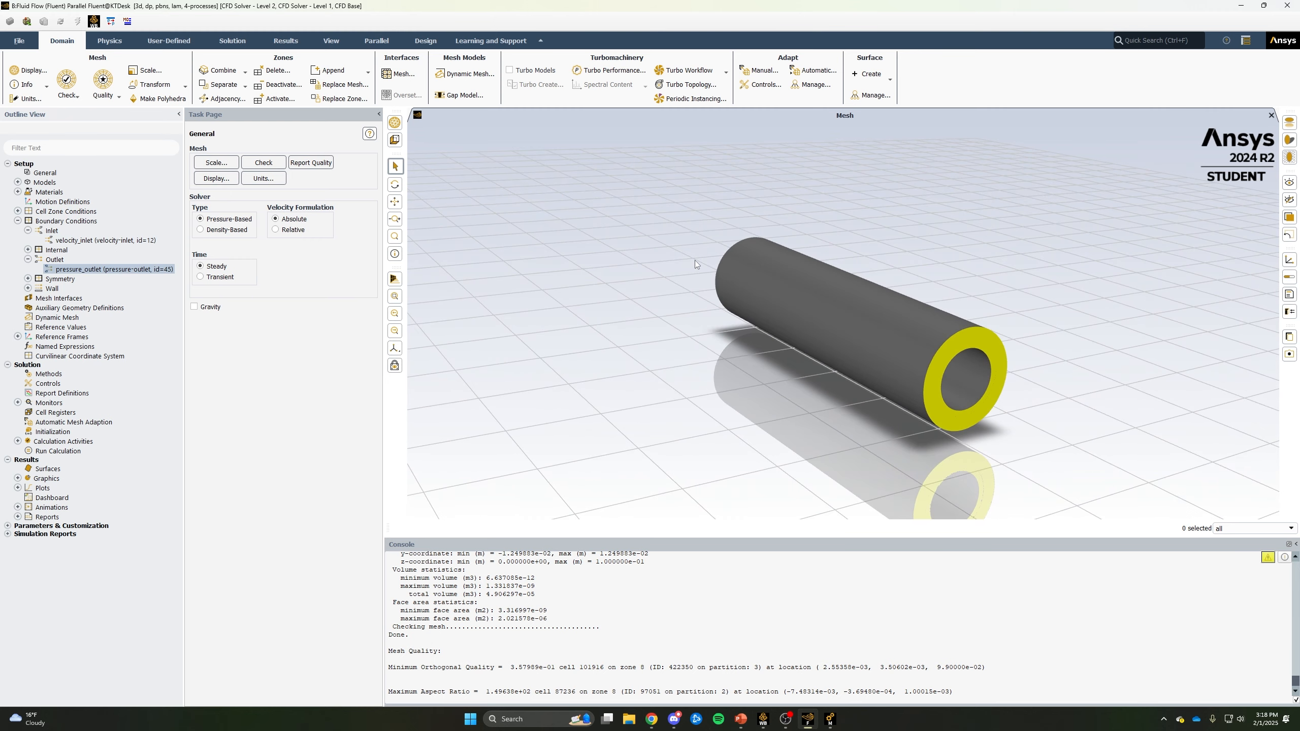
pyautogui.moveTo(695, 263); pyautogui.dragTo(734, 275)
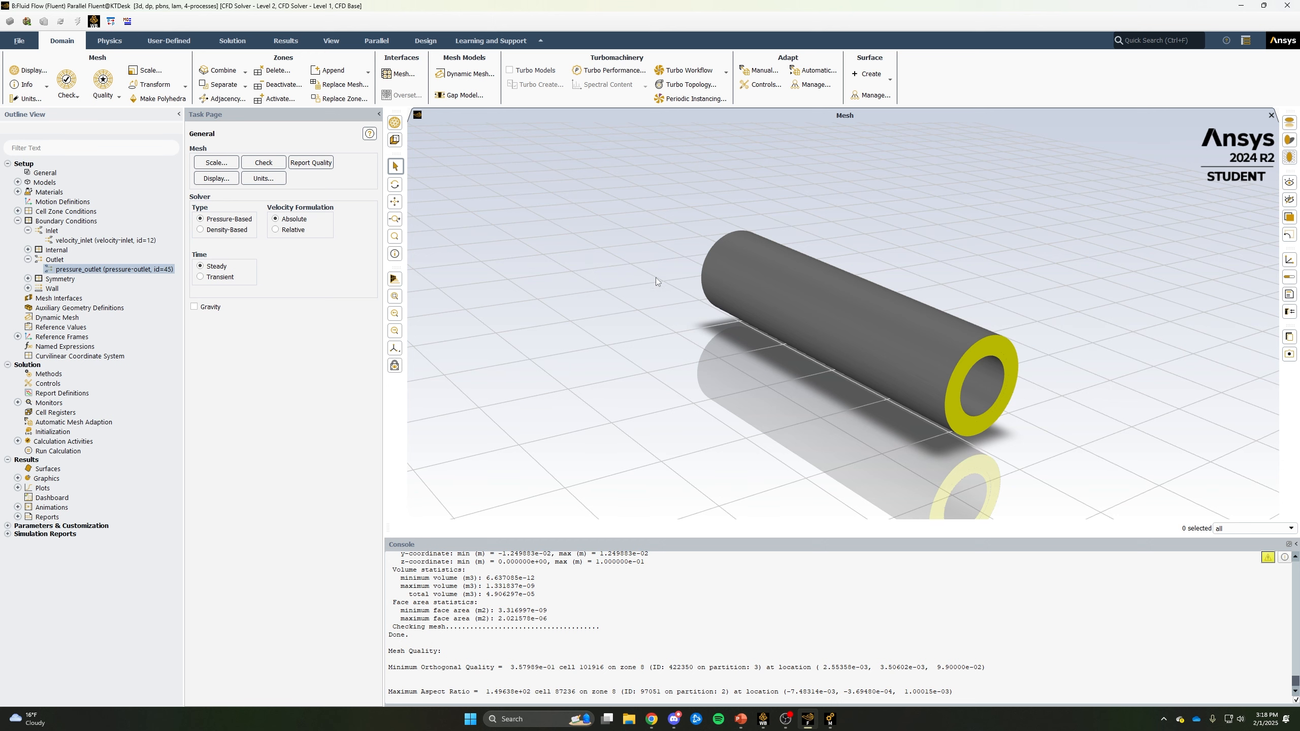
pyautogui.moveTo(656, 277); pyautogui.dragTo(693, 248)
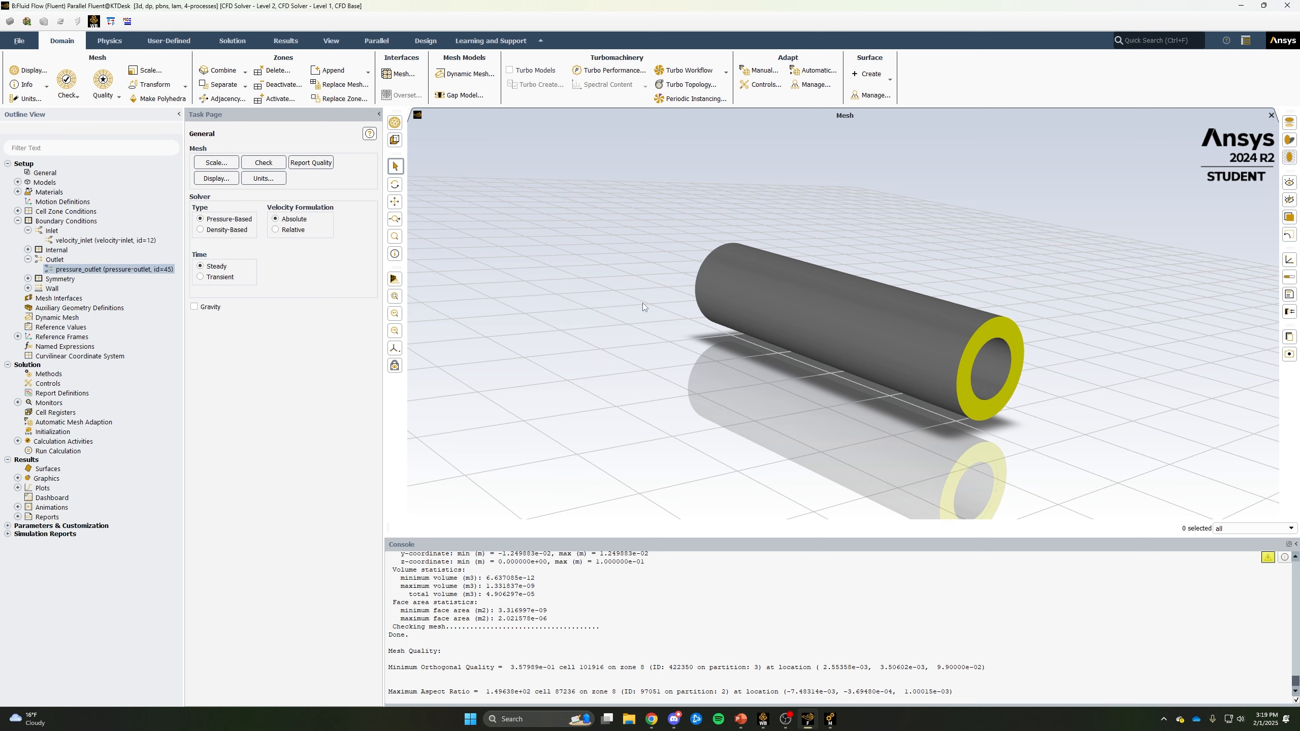
pyautogui.moveTo(644, 307)
pyautogui.mouseDown()
pyautogui.moveTo(661, 295)
pyautogui.moveTo(636, 285)
pyautogui.mouseUp()
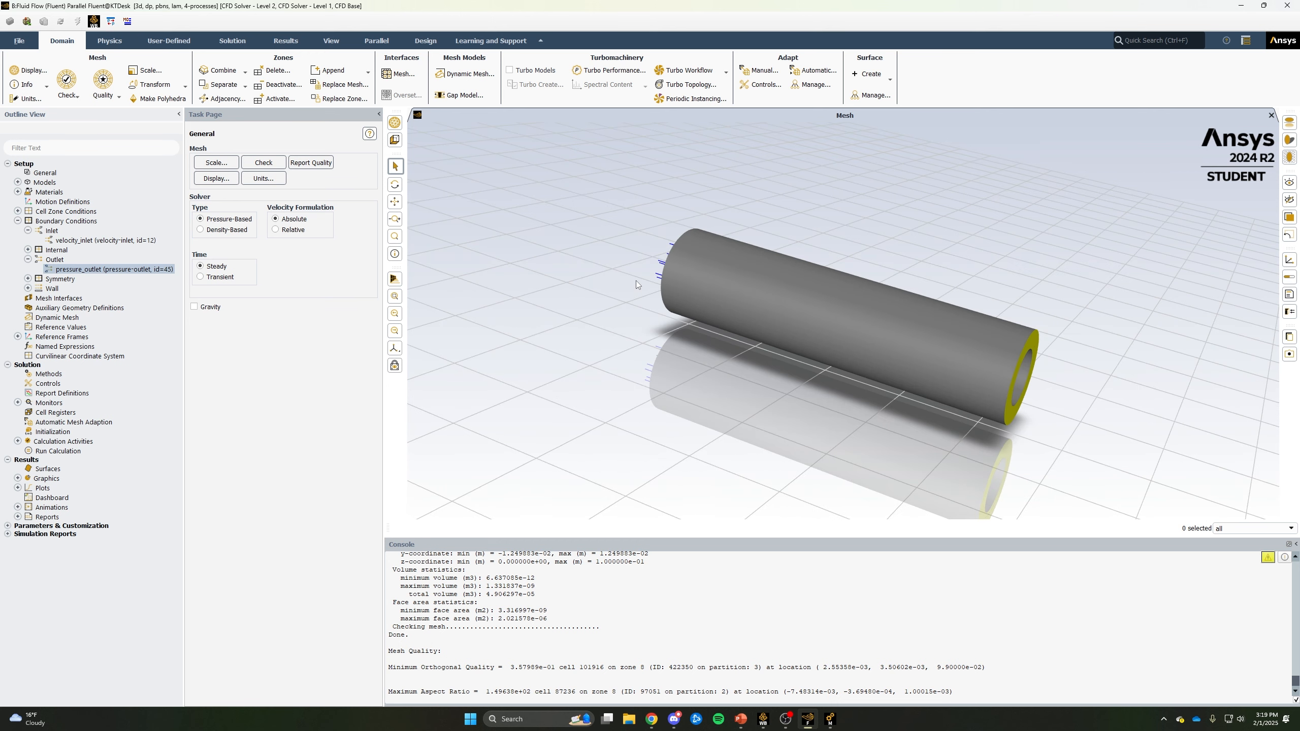
# Create a named expression Radius defined as sqrt(Area(["velocity_inlet"])/PI) and evaluate it.
pyautogui.click(169, 41)
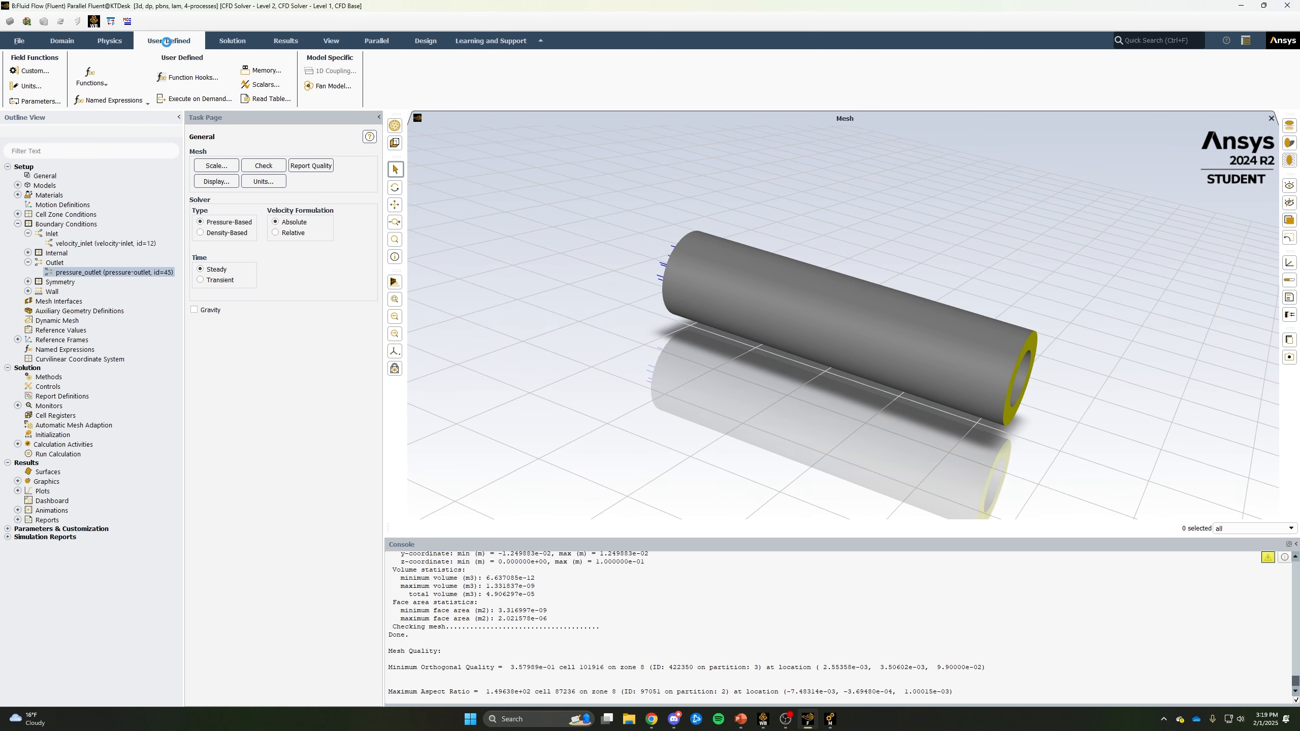
pyautogui.click(99, 104)
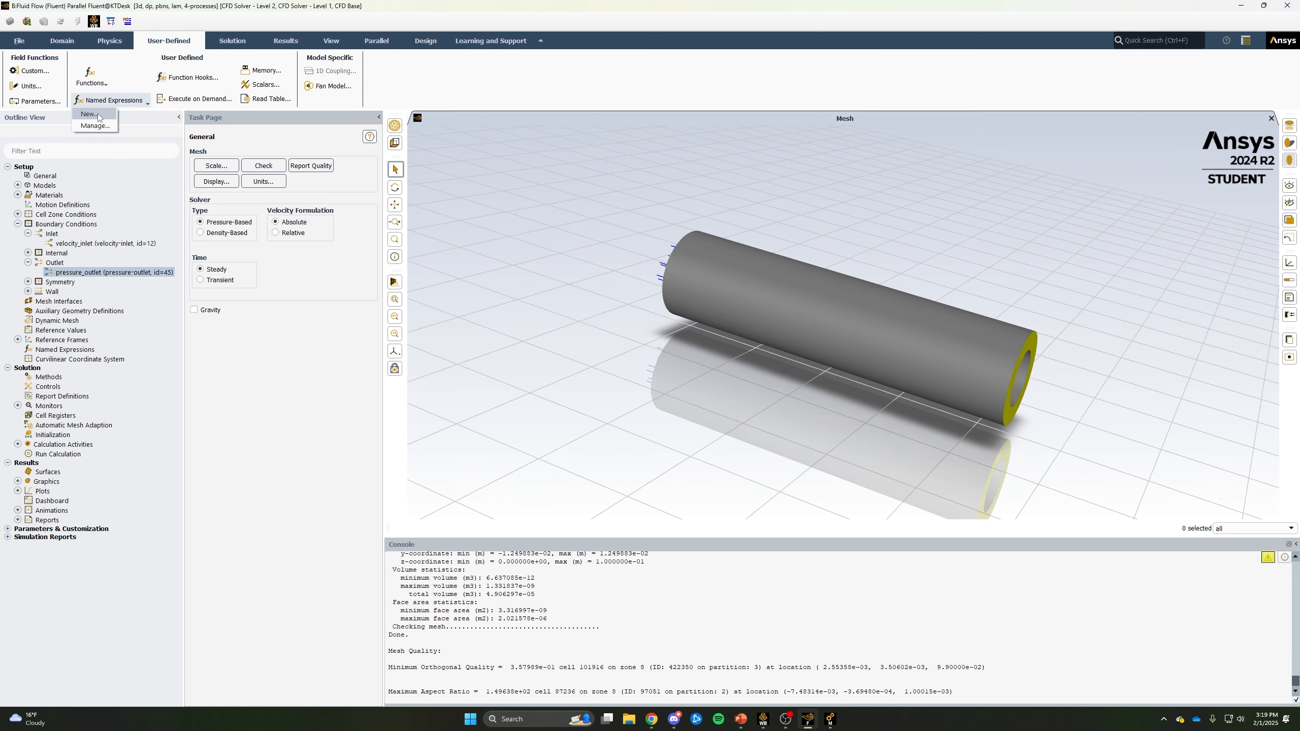
pyautogui.click(100, 115)
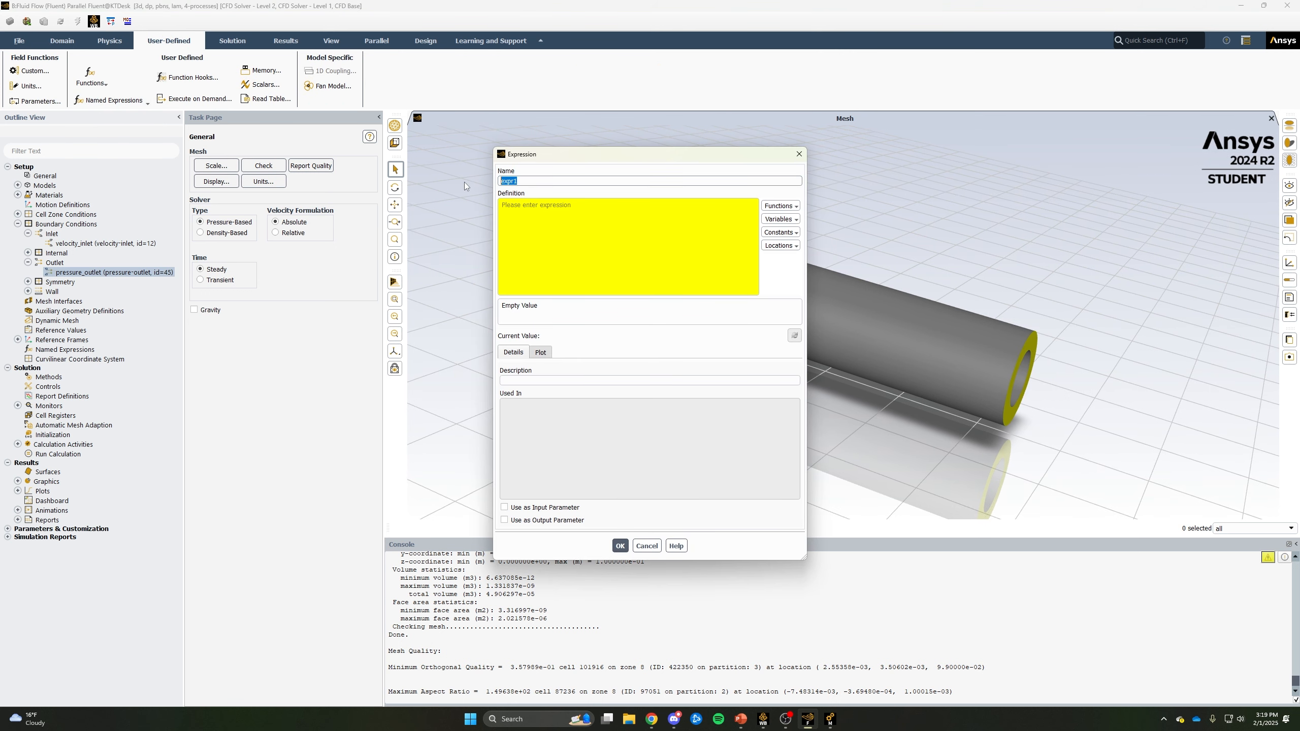
pyautogui.write('Radius')
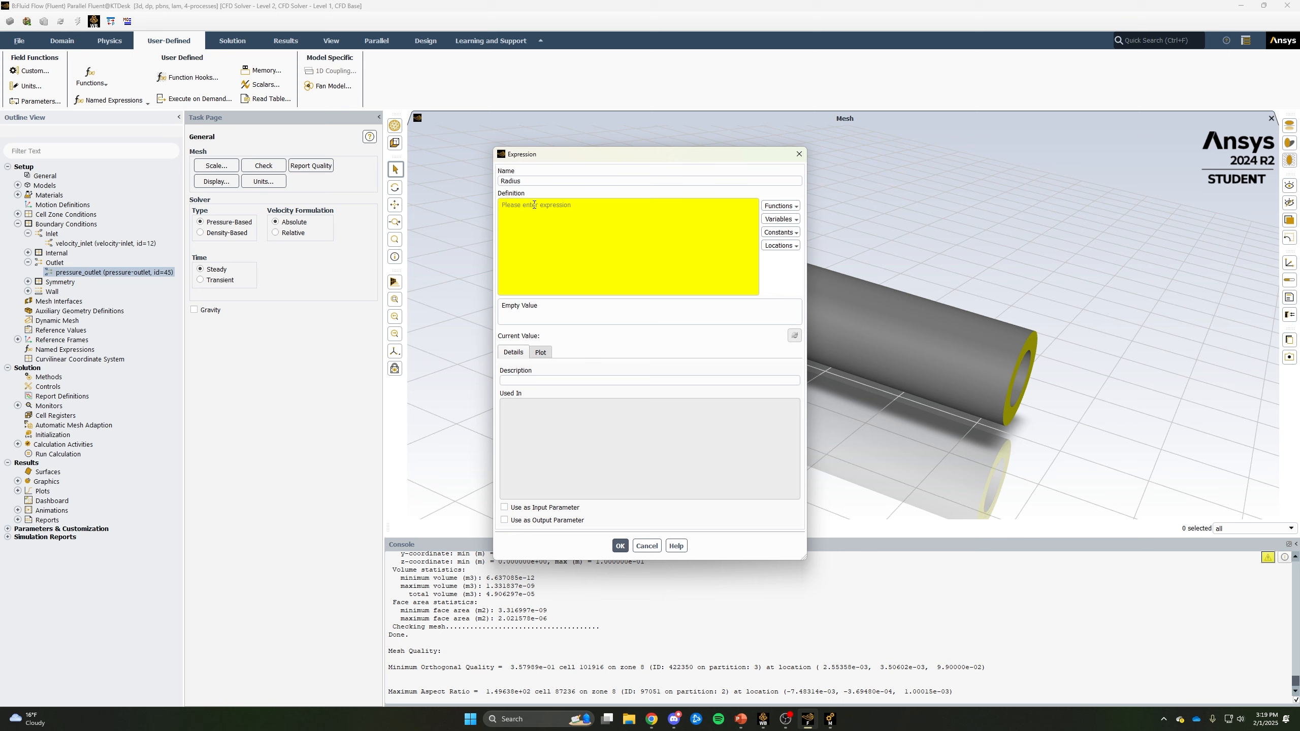
pyautogui.click(533, 204)
pyautogui.write('sqrt(')
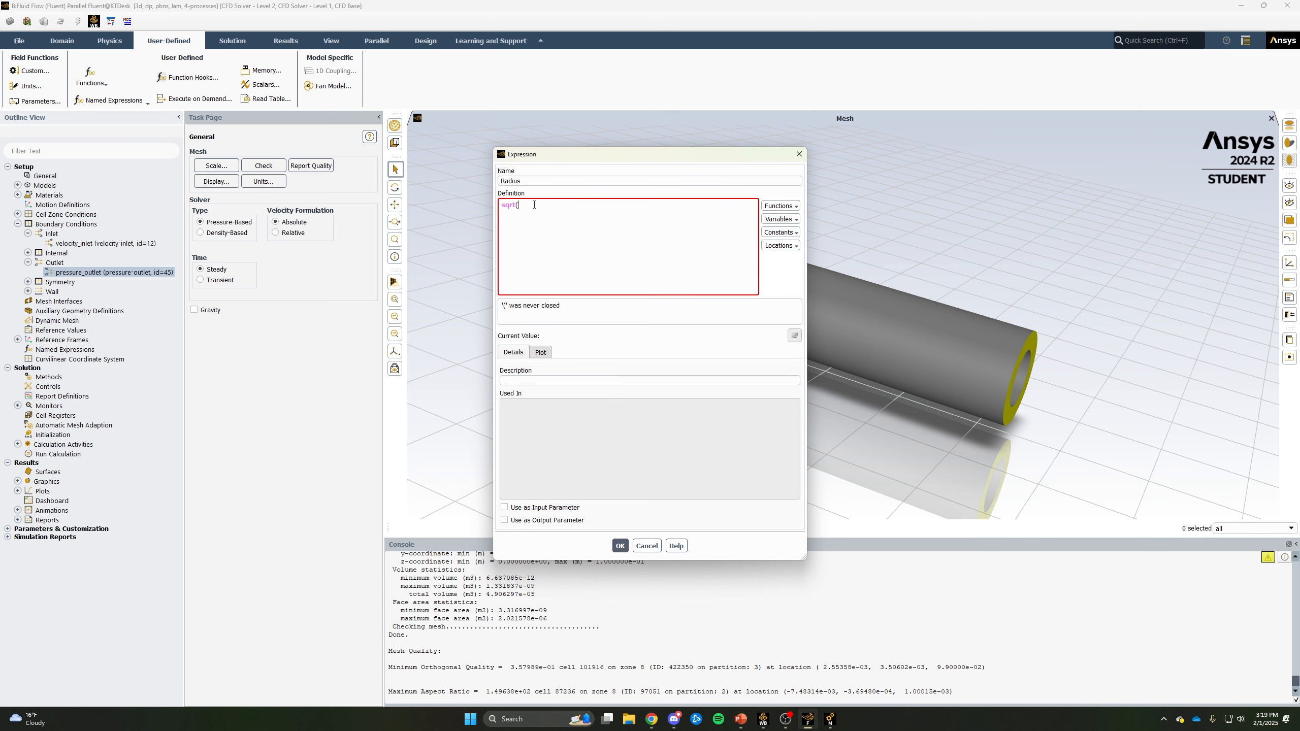
pyautogui.write('Area(["')
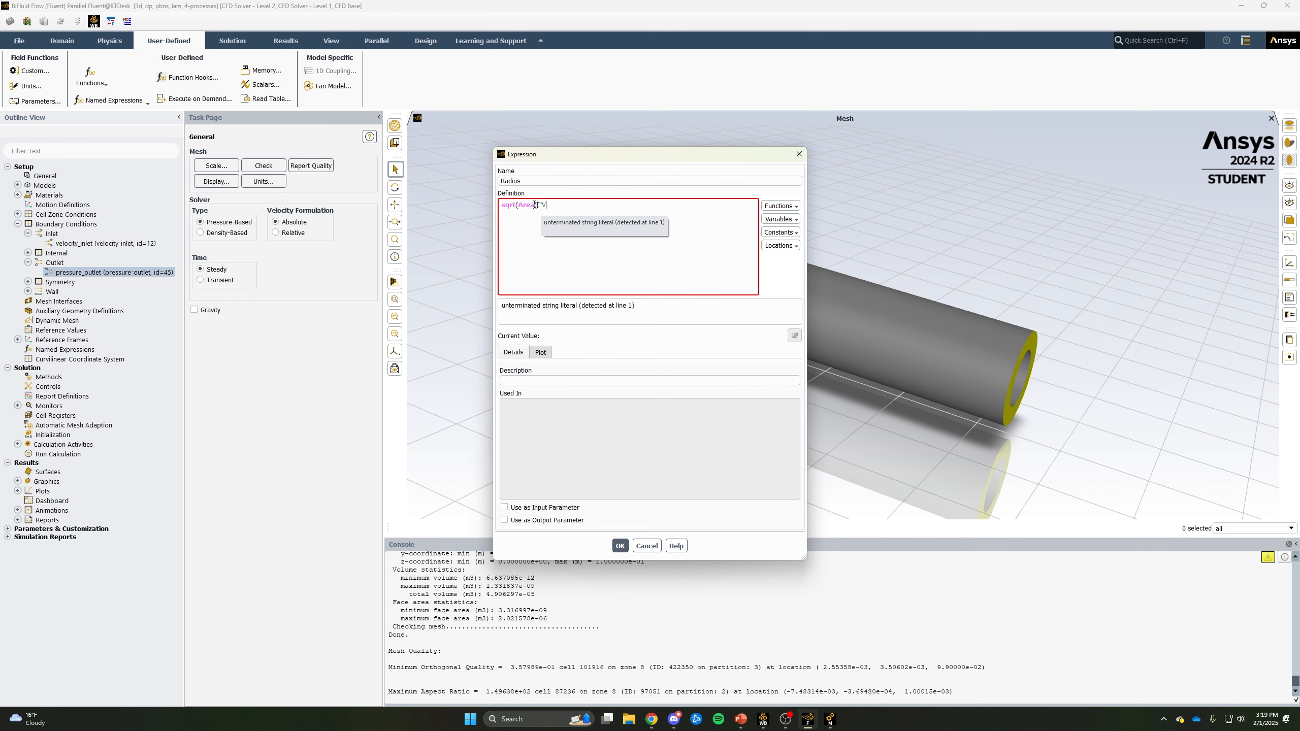
pyautogui.write('velocity_inlet"]')
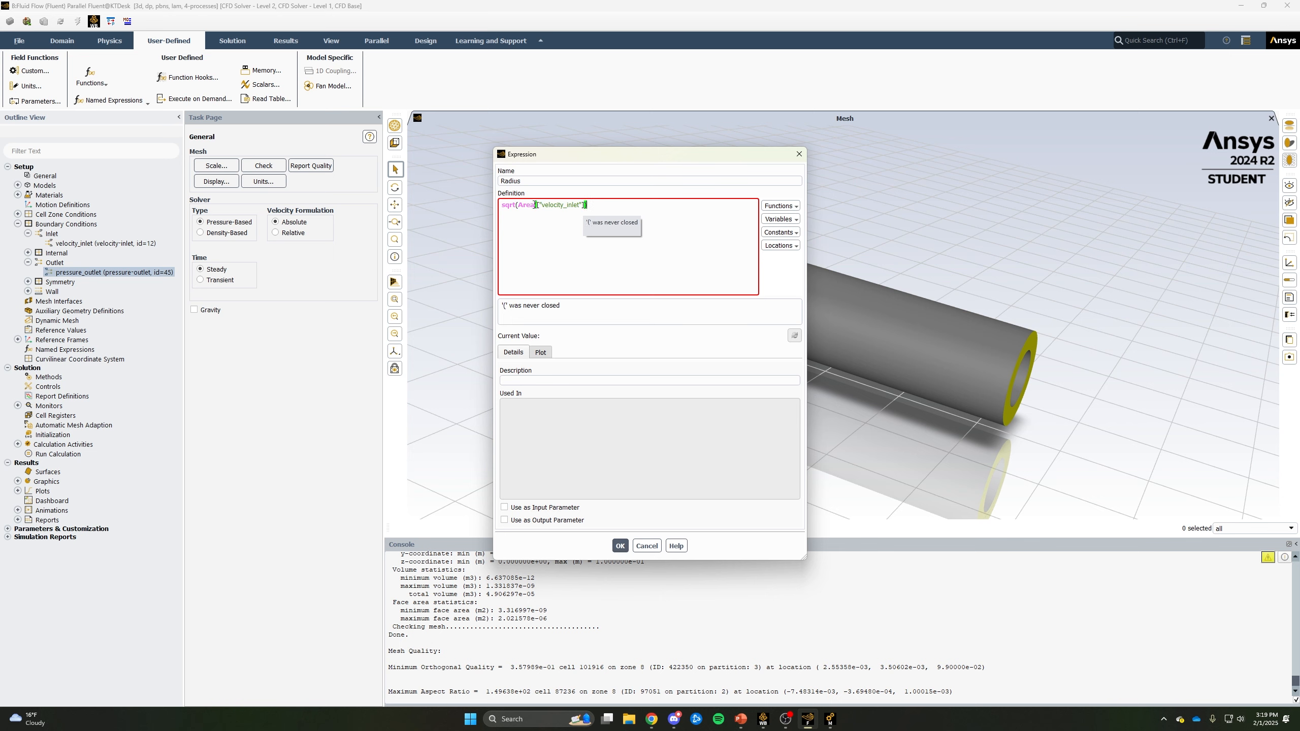
pyautogui.write(')/PI)')
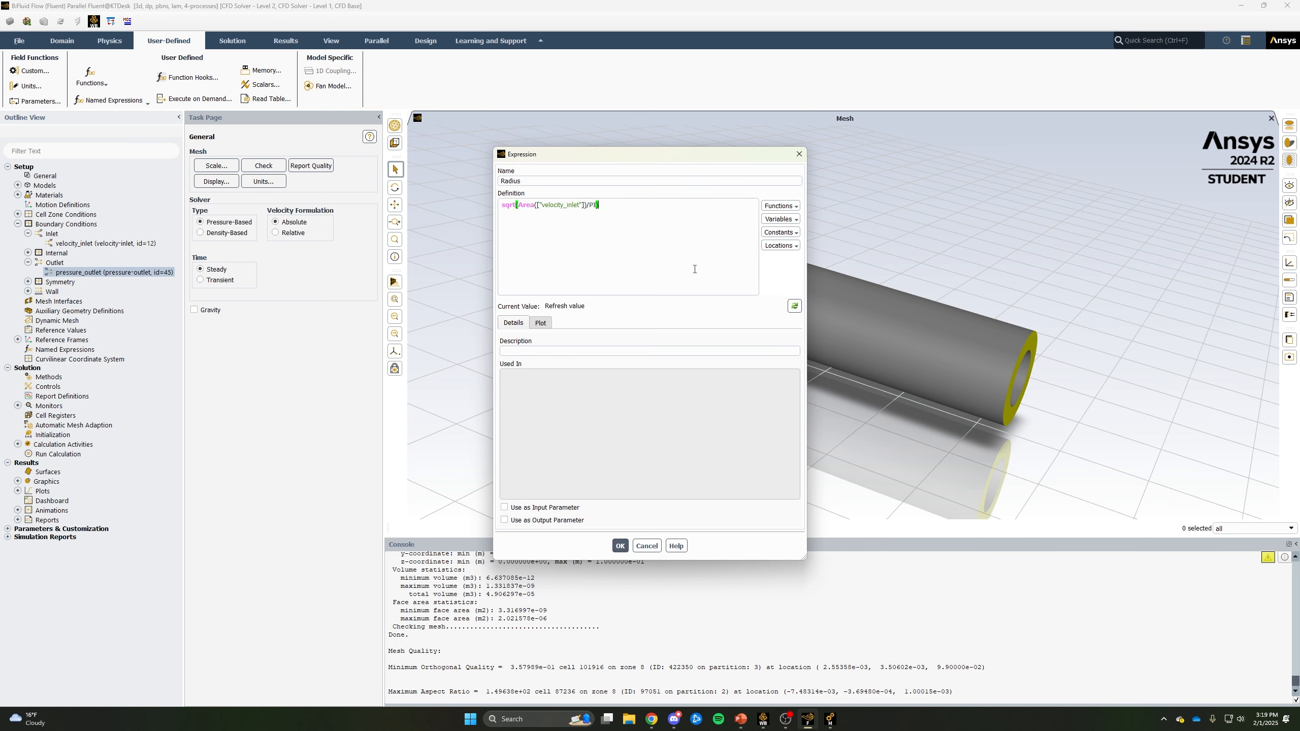
pyautogui.click(794, 306)
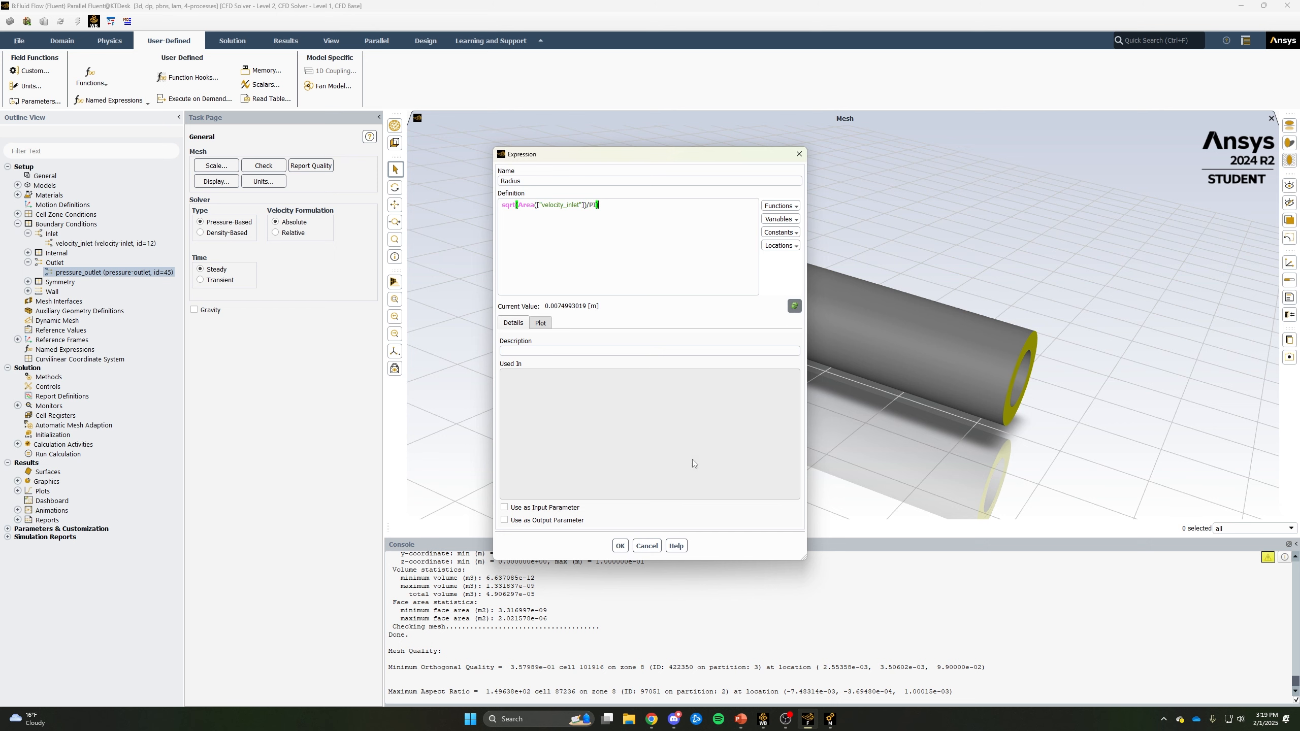
pyautogui.click(620, 546)
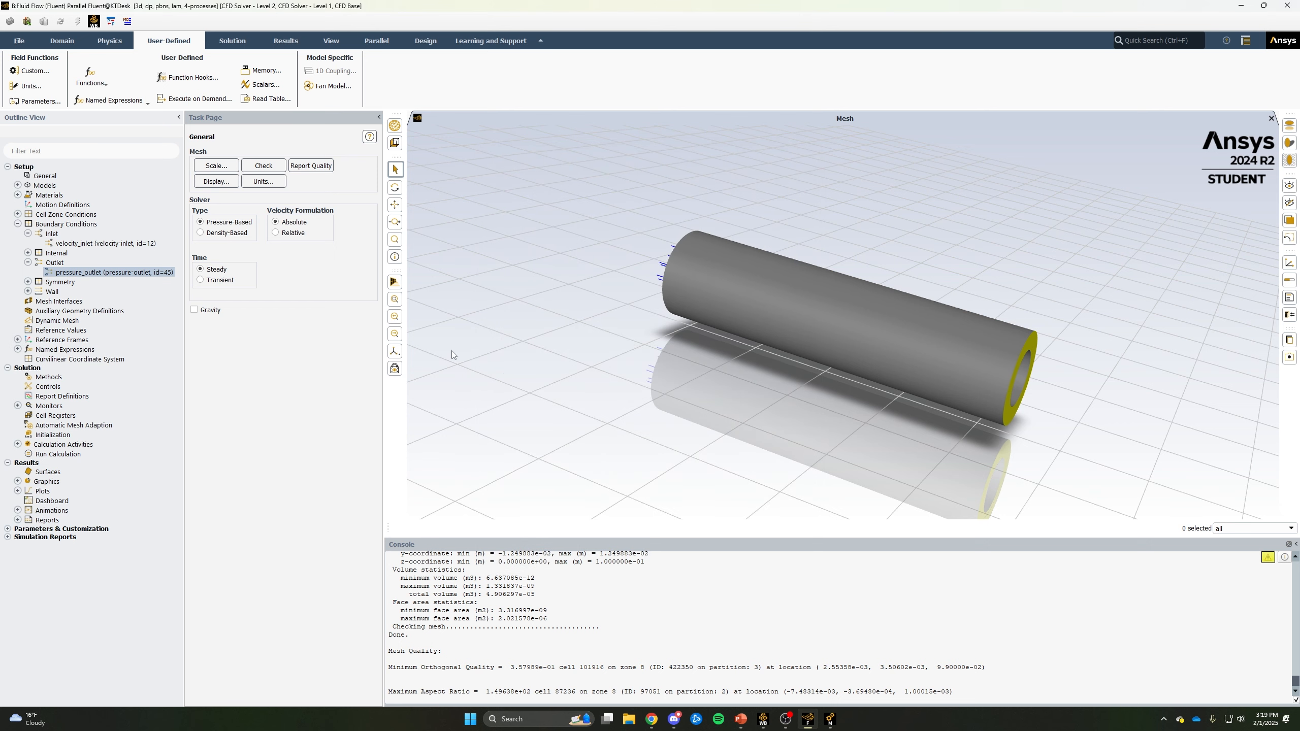
# Create a named expression radius for the local radial position, defined as sqrt(x**2+y**2).
pyautogui.click(107, 102)
pyautogui.click(104, 116)
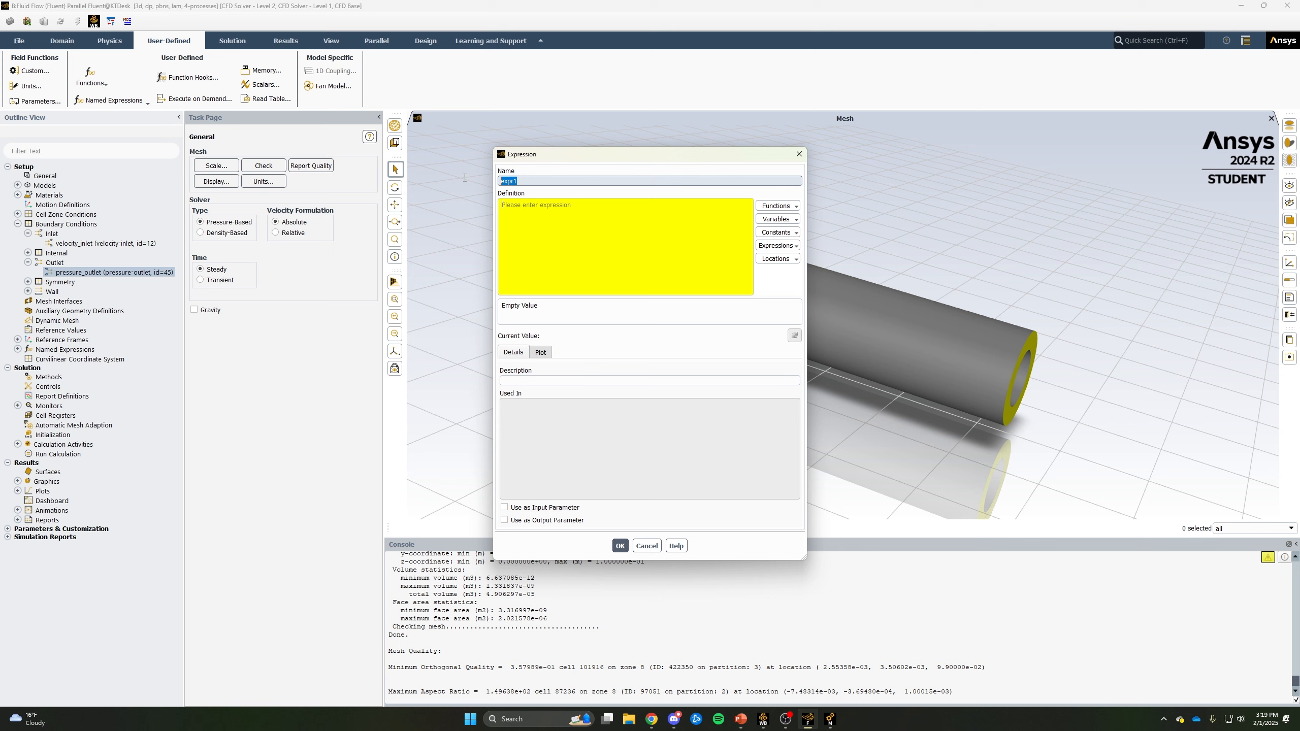
pyautogui.write('radius')
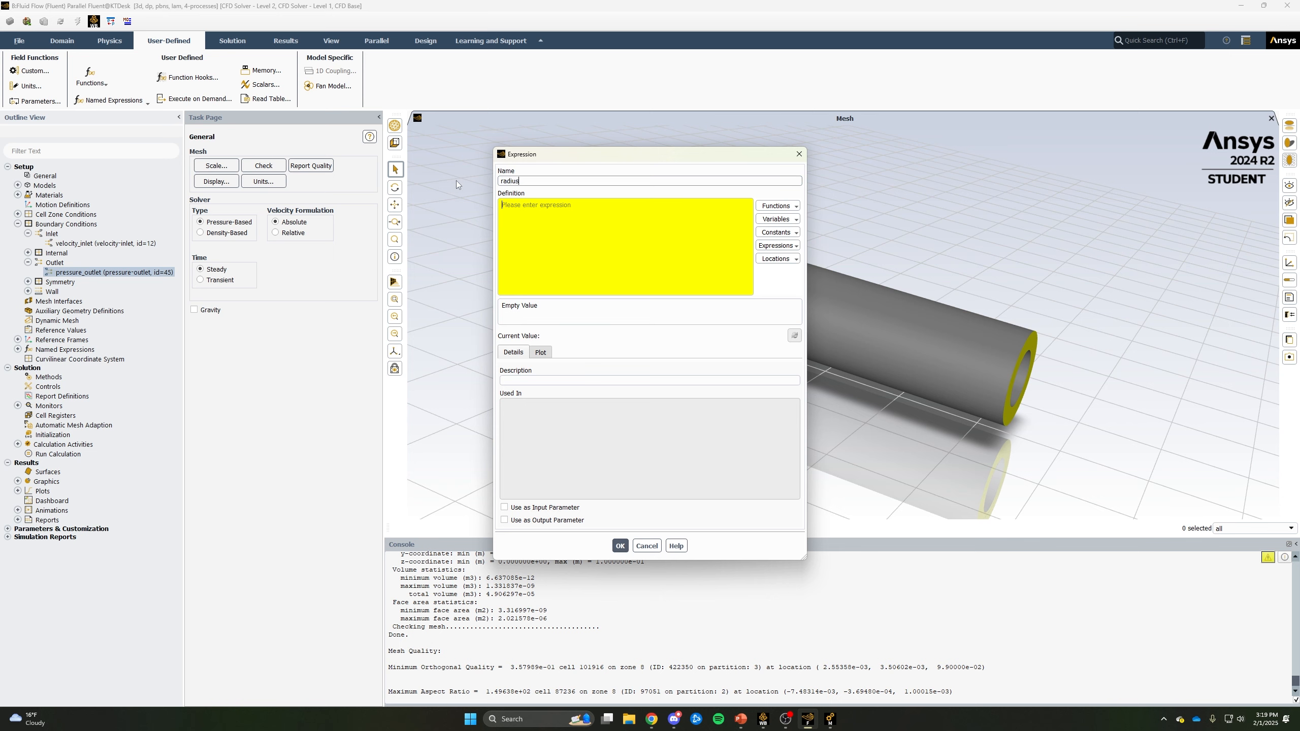
pyautogui.write('s')
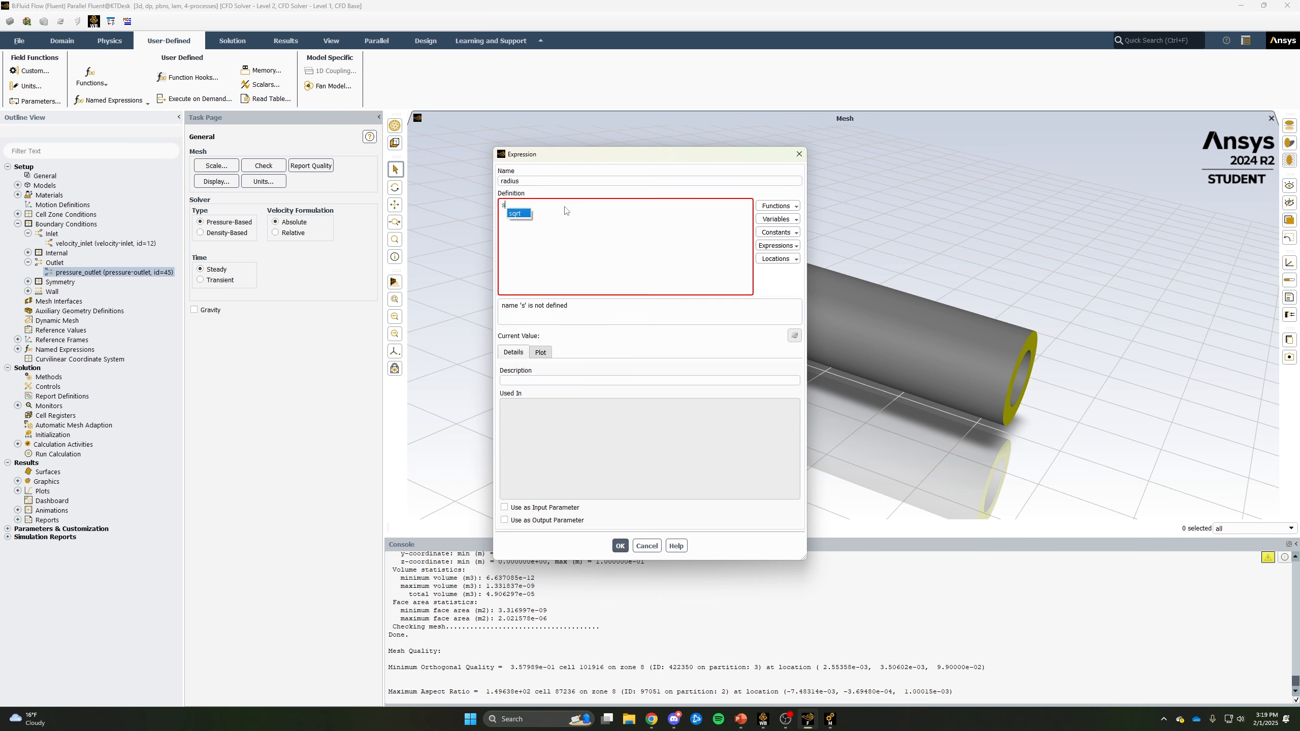
pyautogui.write('qrt(x**@')
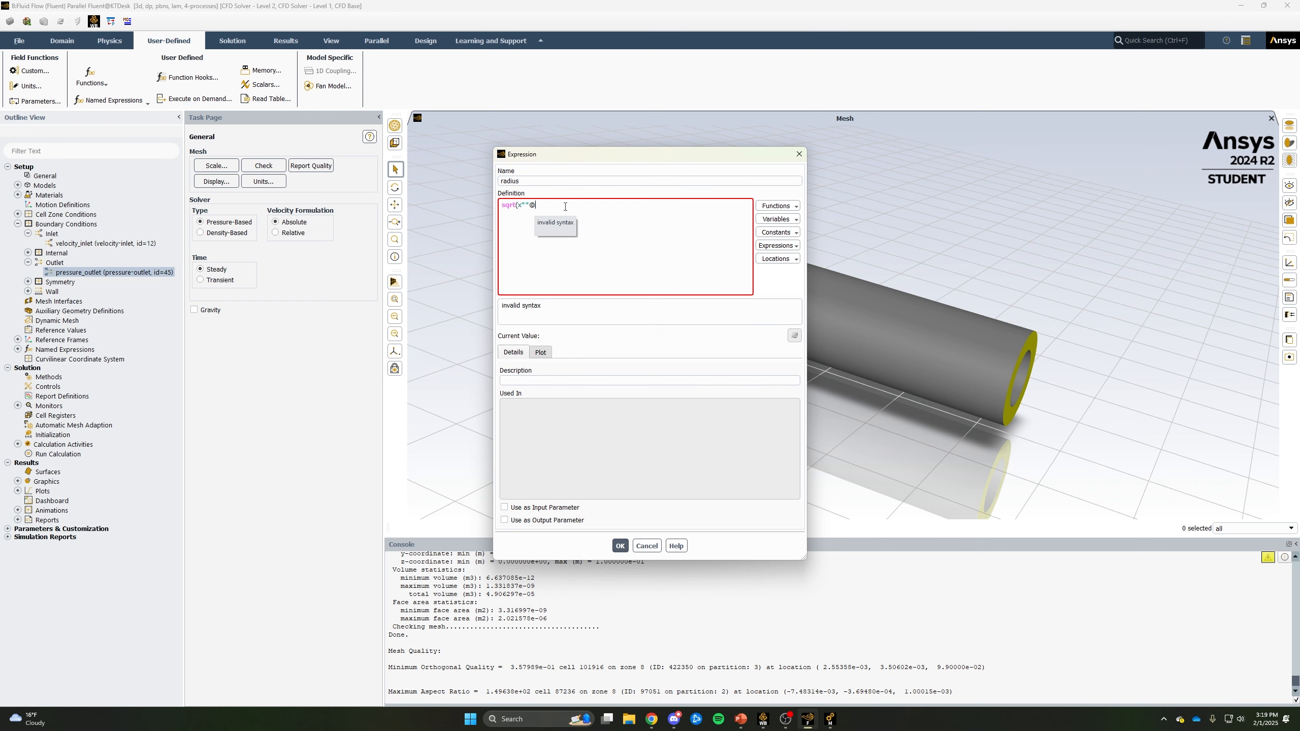
pyautogui.press('BackSpace')
pyautogui.write('2+y**')
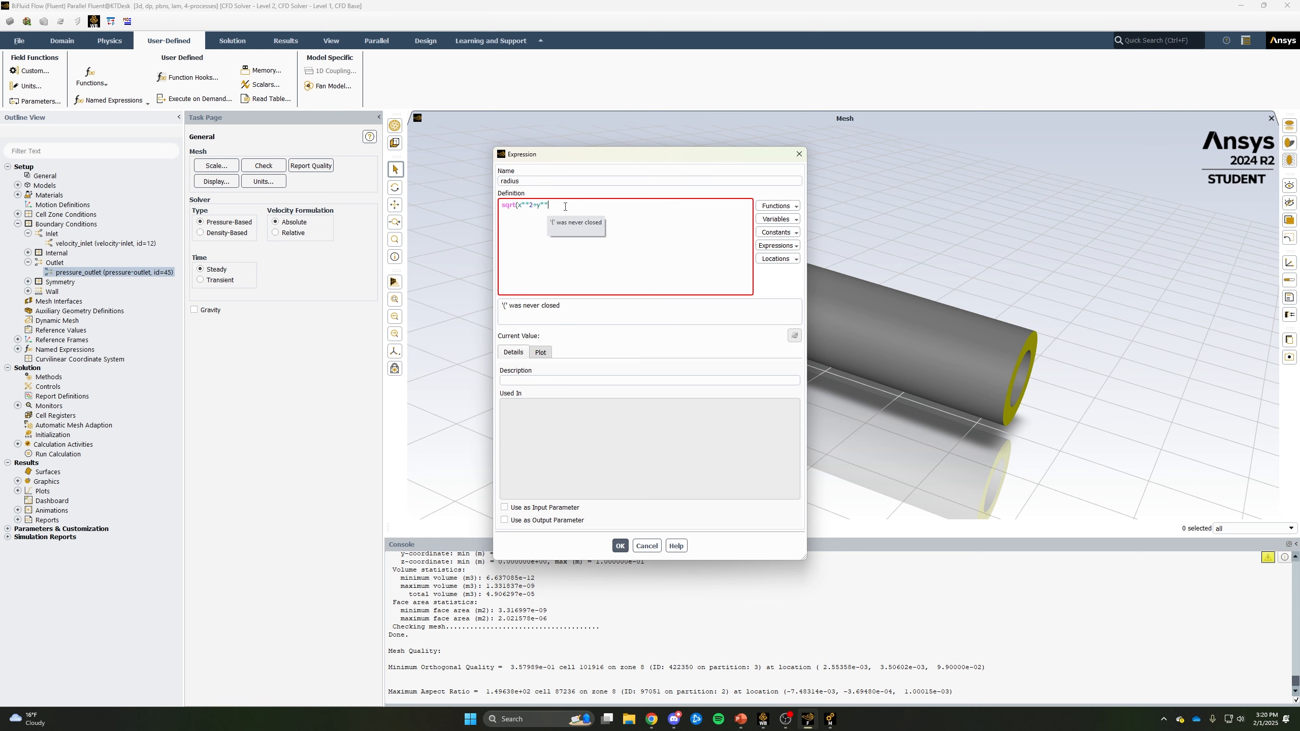
pyautogui.write('2)')
pyautogui.click(620, 545)
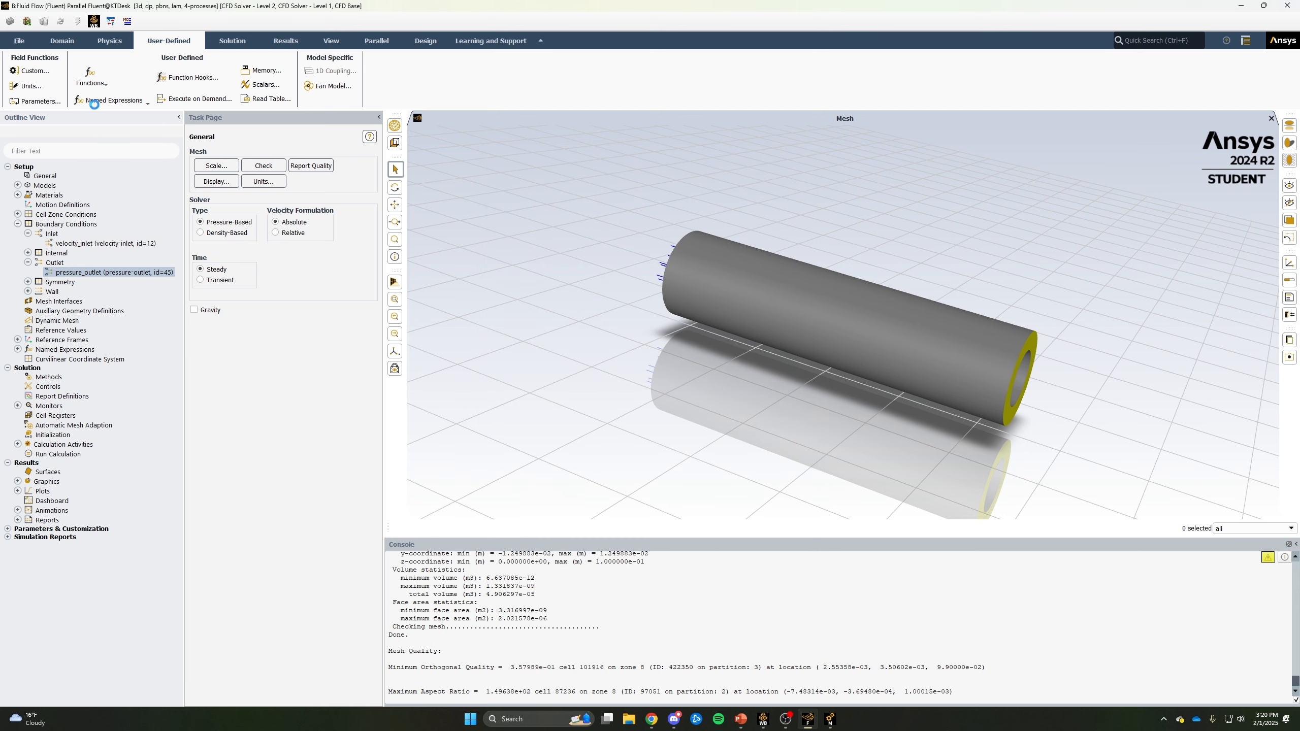
# Create a named expression umax for the maximum inlet velocity with the value 0.1.
pyautogui.click(96, 100)
pyautogui.click(90, 114)
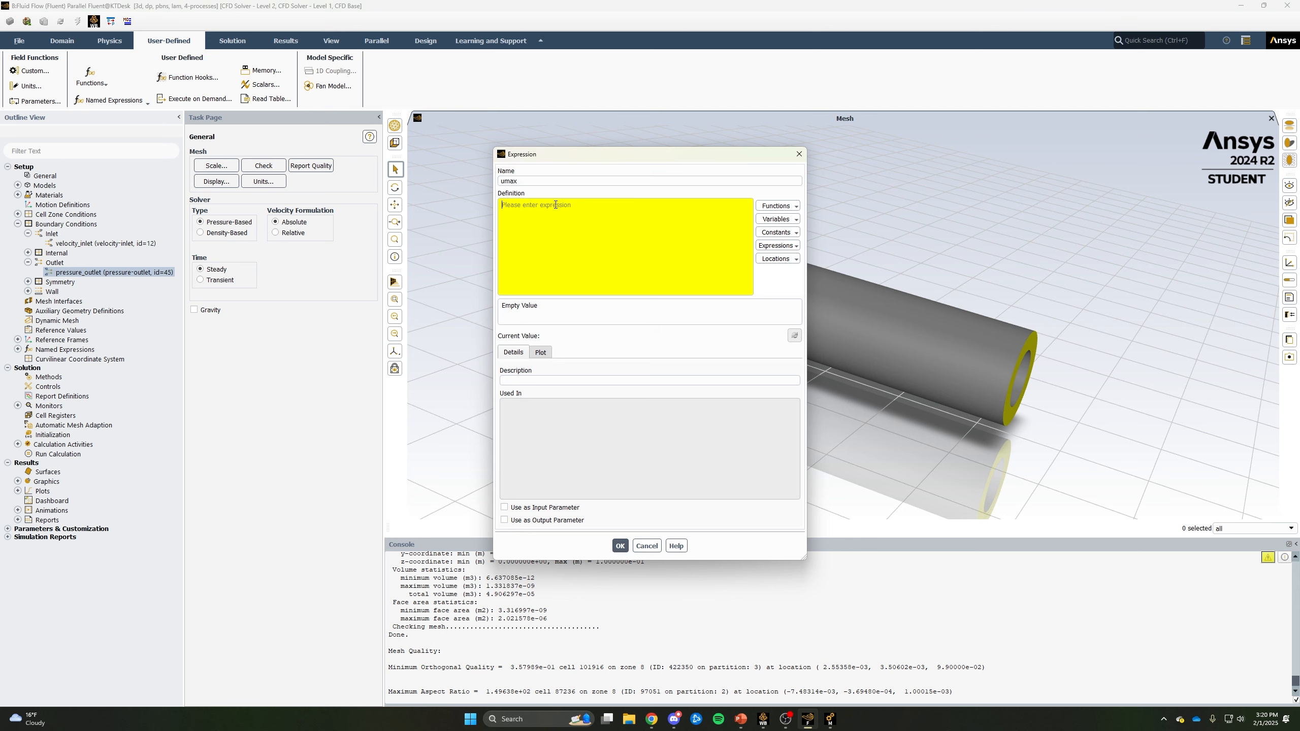
pyautogui.write('0.1')
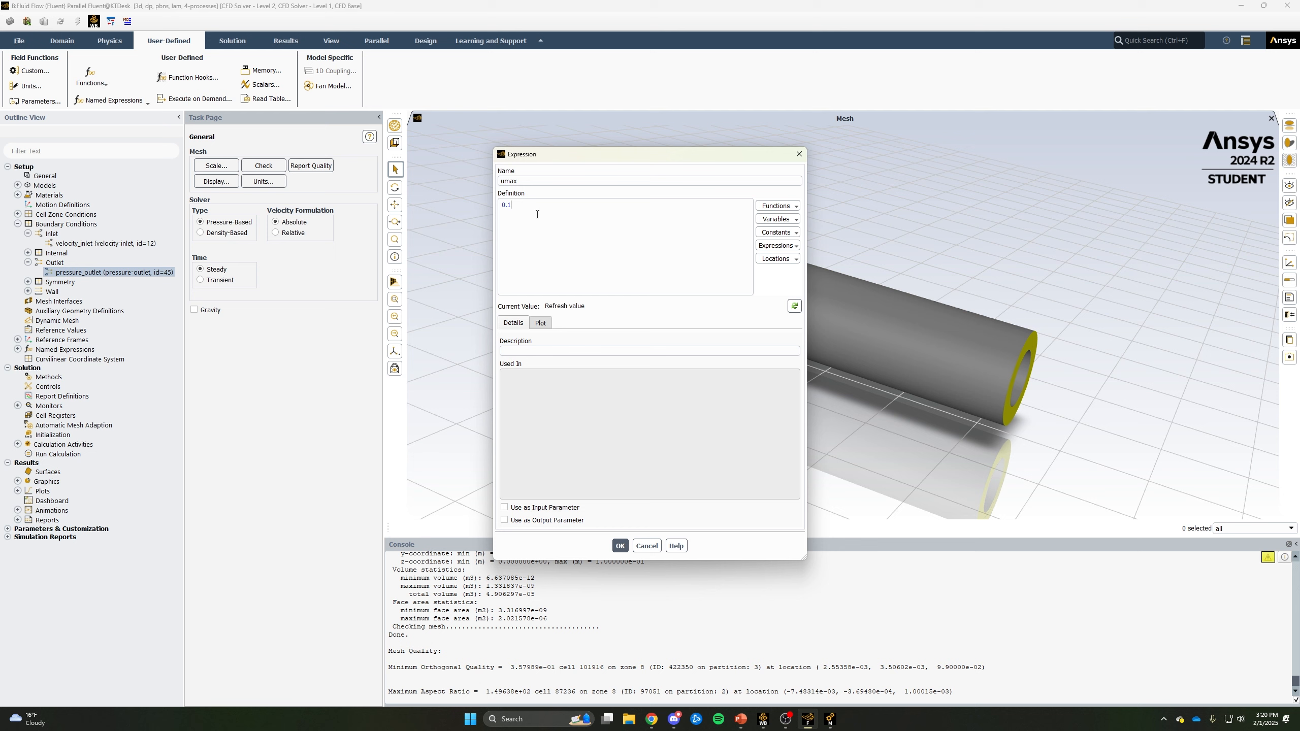
pyautogui.click(794, 305)
pyautogui.click(620, 546)
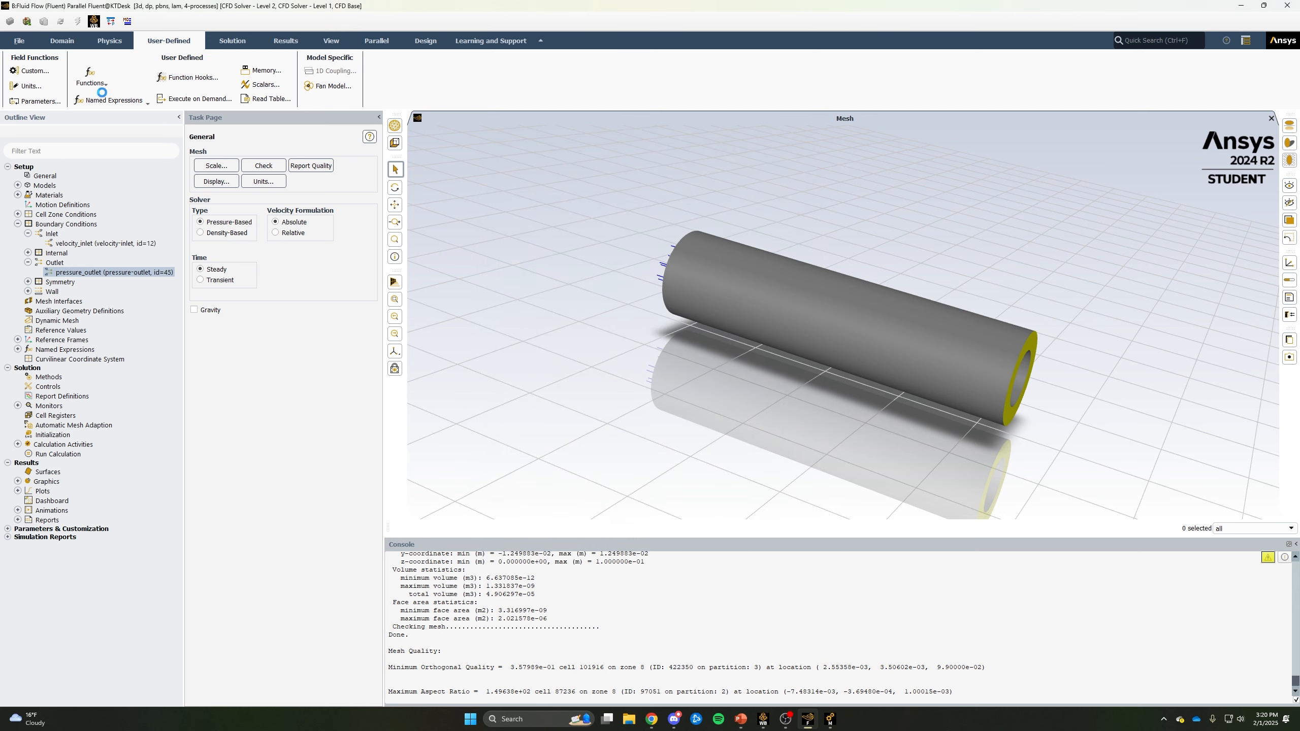
# Create a named expression uprofile that multiplies umax by one minus a power of the ratio radius/Radius.
pyautogui.click(102, 99)
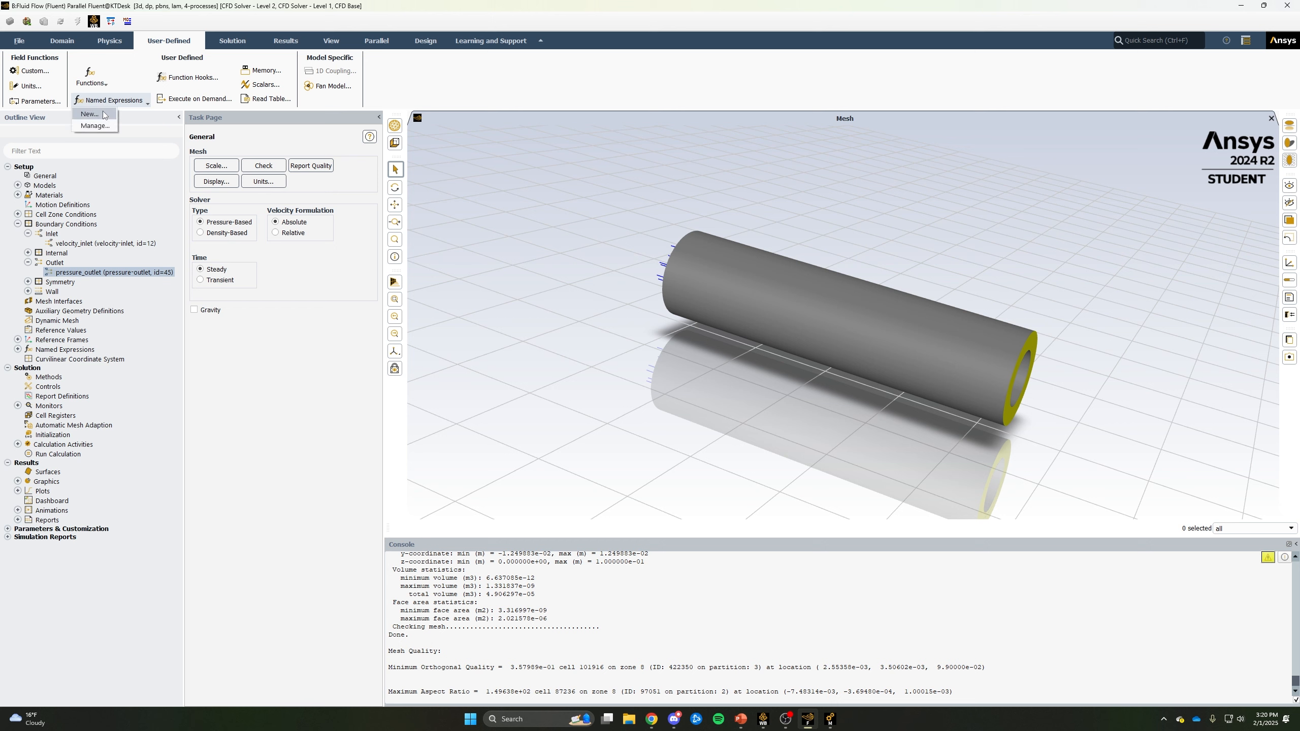
pyautogui.click(102, 116)
pyautogui.moveTo(528, 182); pyautogui.dragTo(481, 192)
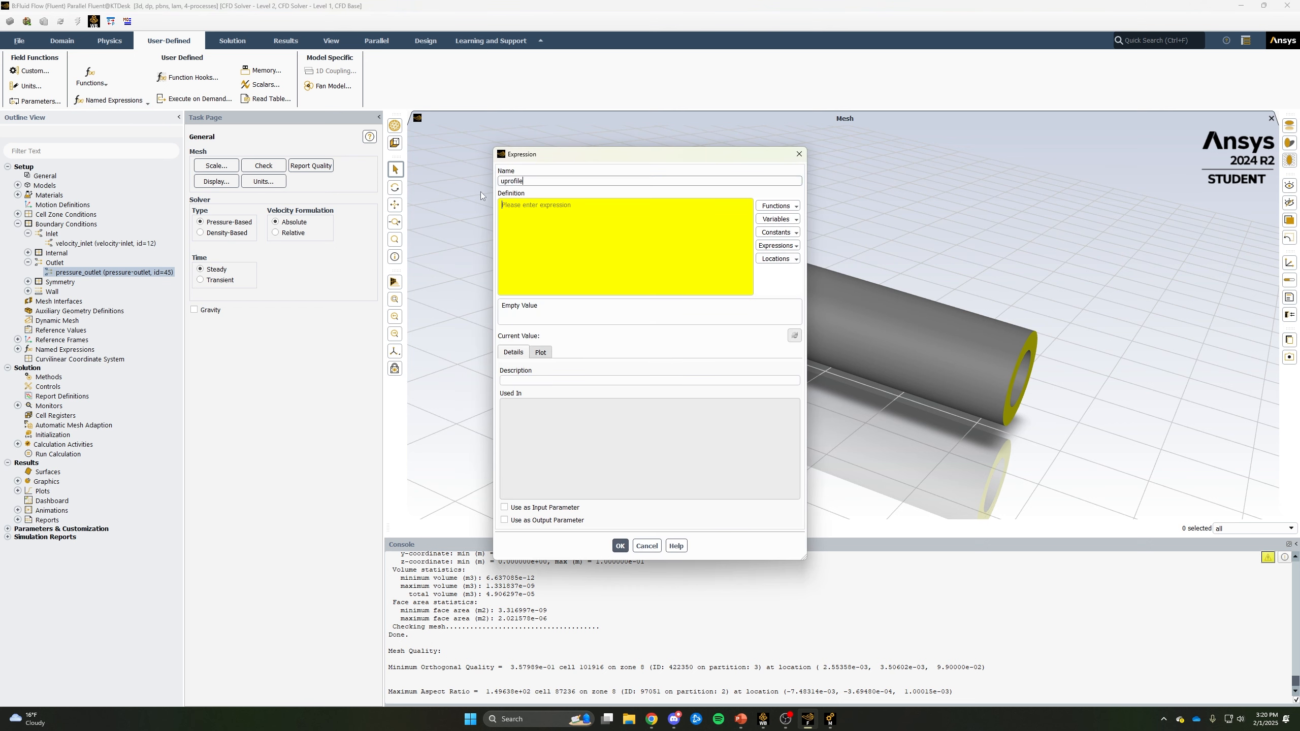
pyautogui.click(566, 207)
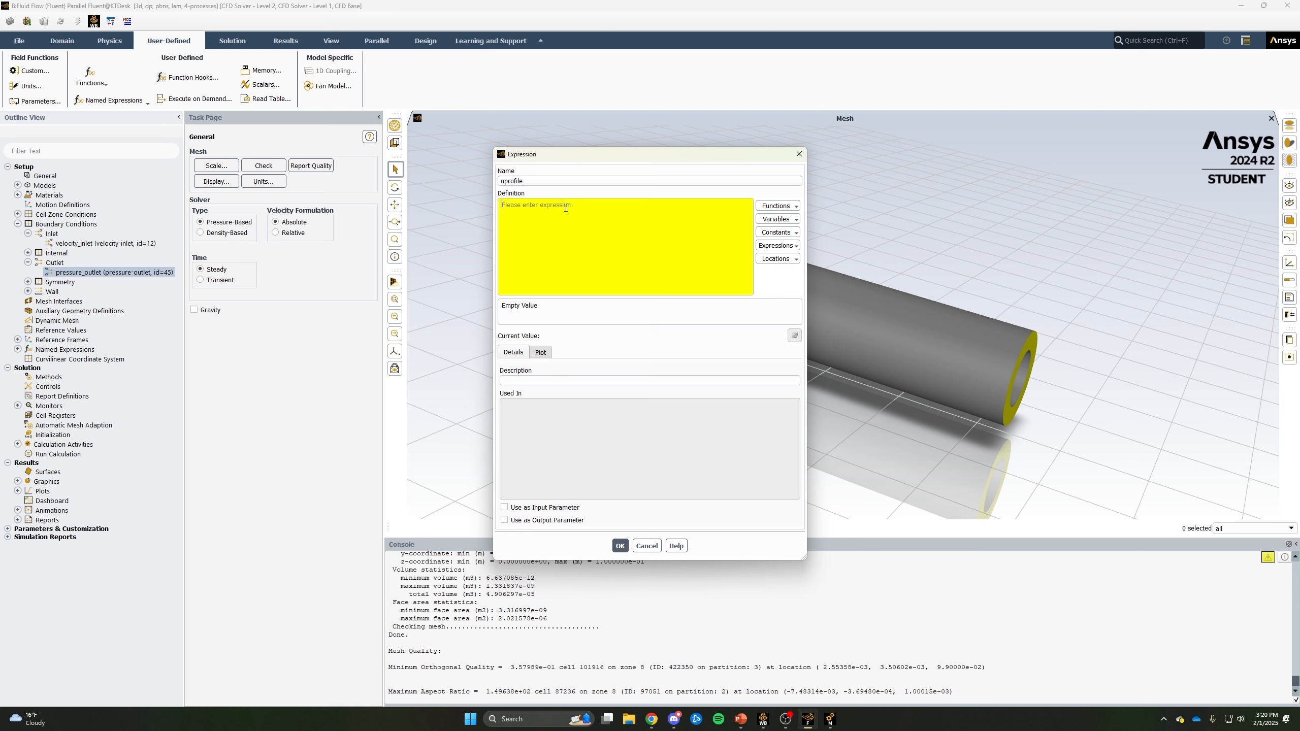
pyautogui.write('umax')
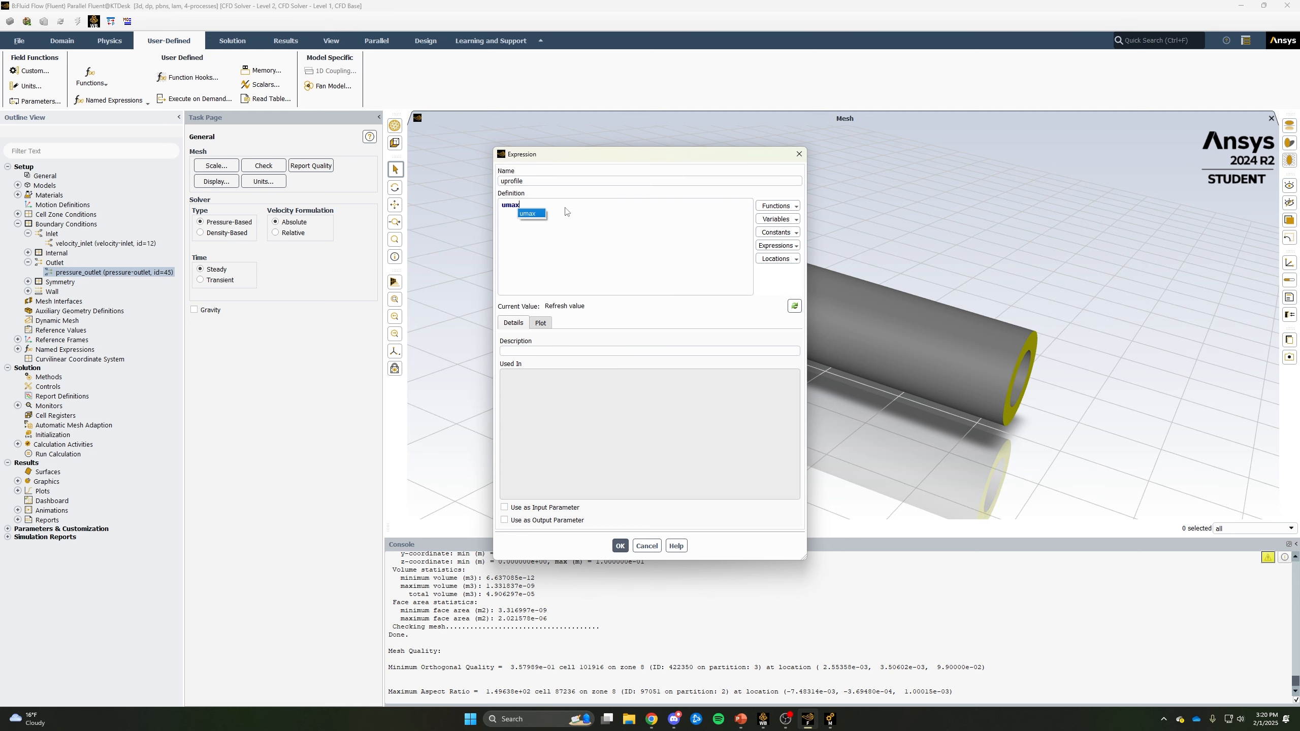
pyautogui.write('*(1')
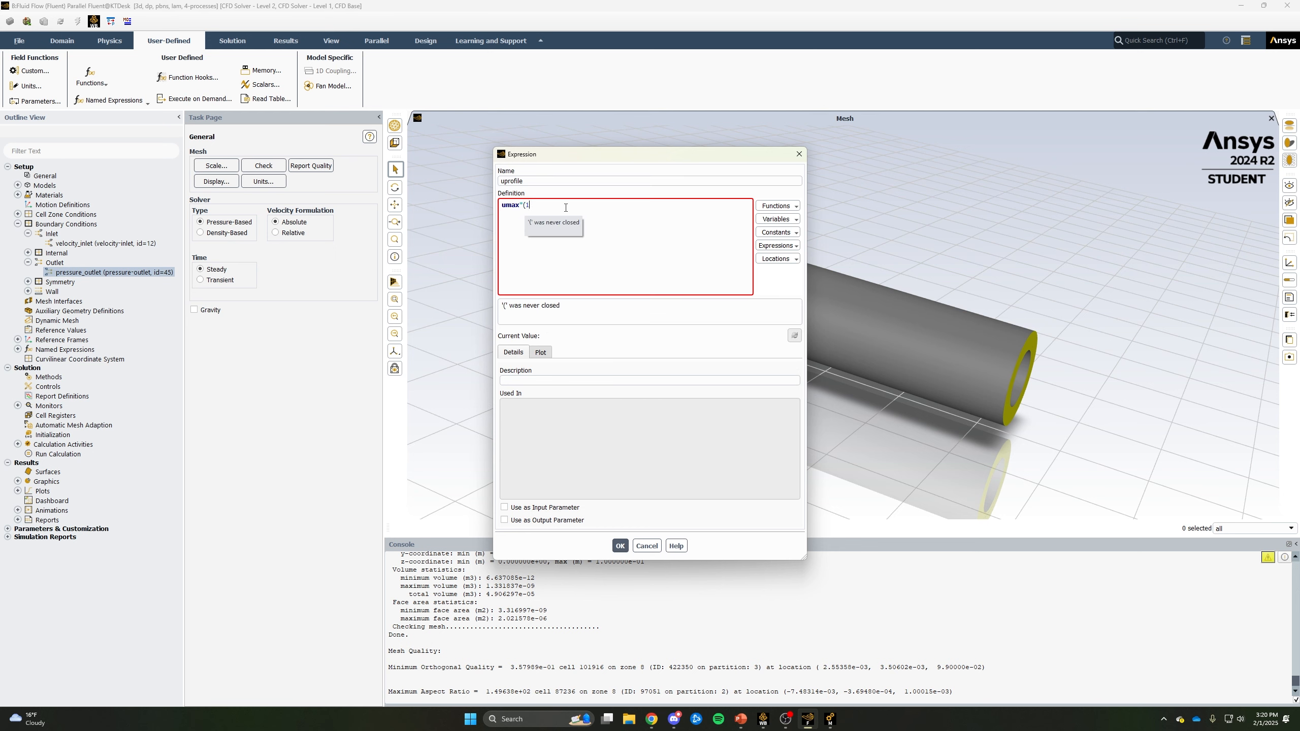
pyautogui.write('-(radi')
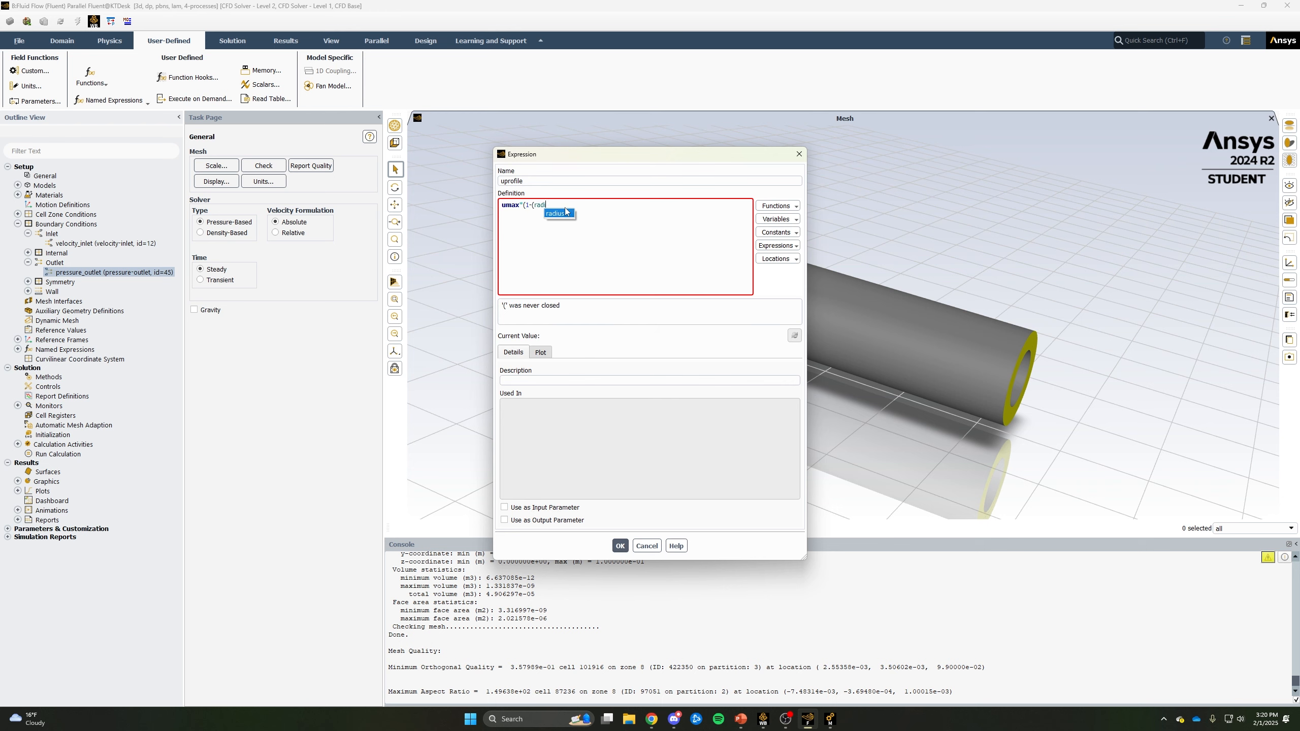
pyautogui.write('us/Rad')
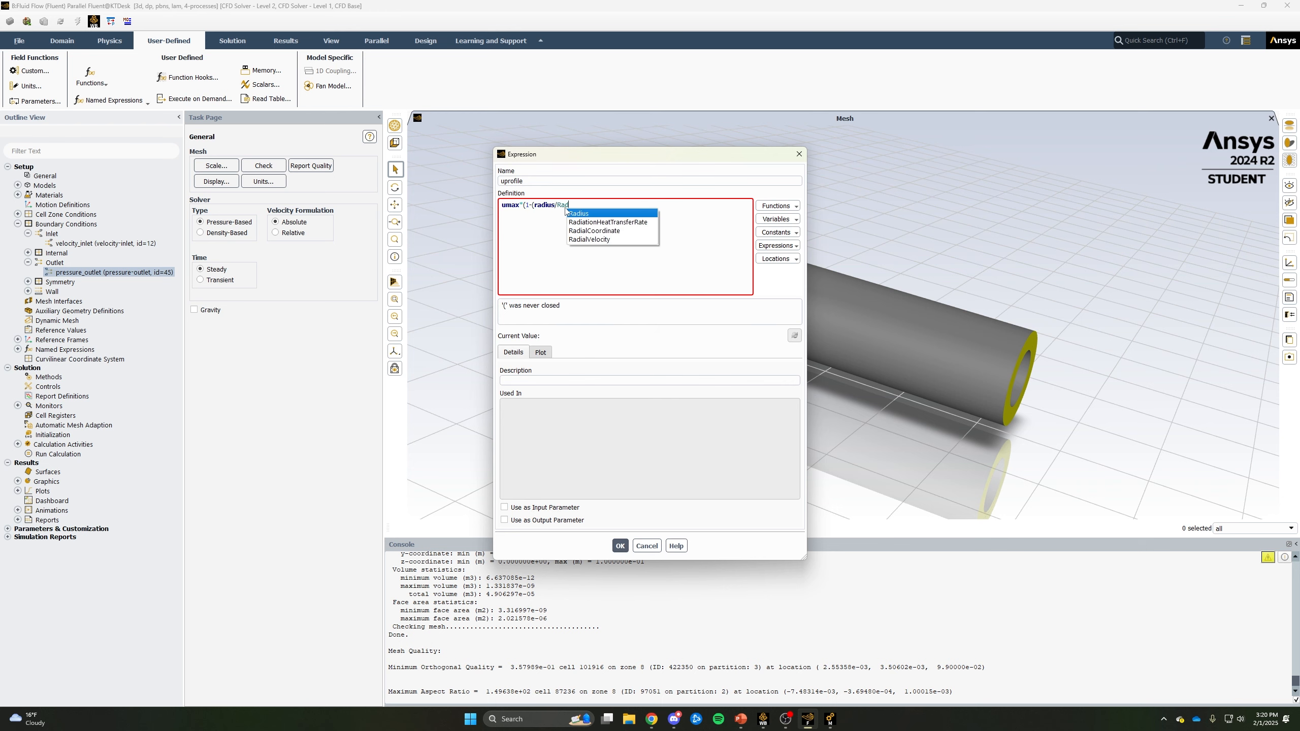
pyautogui.write('ius)')
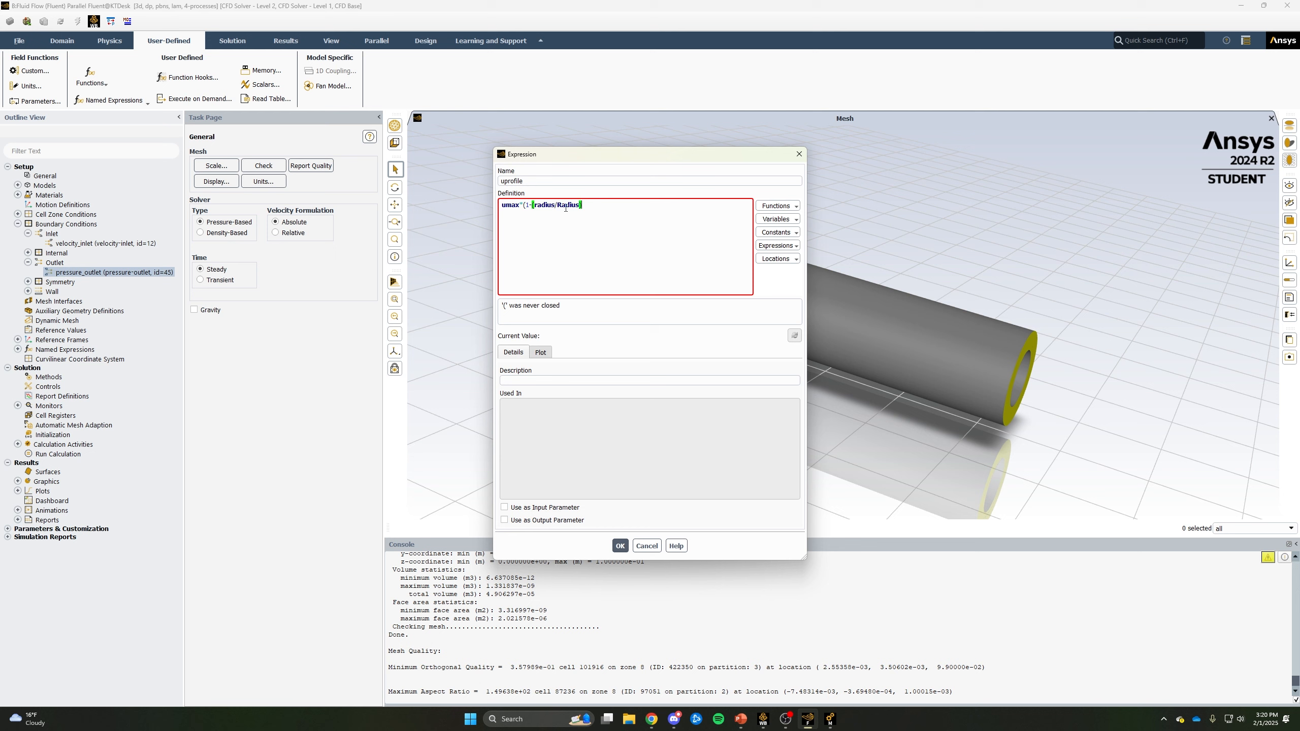
pyautogui.write('**')
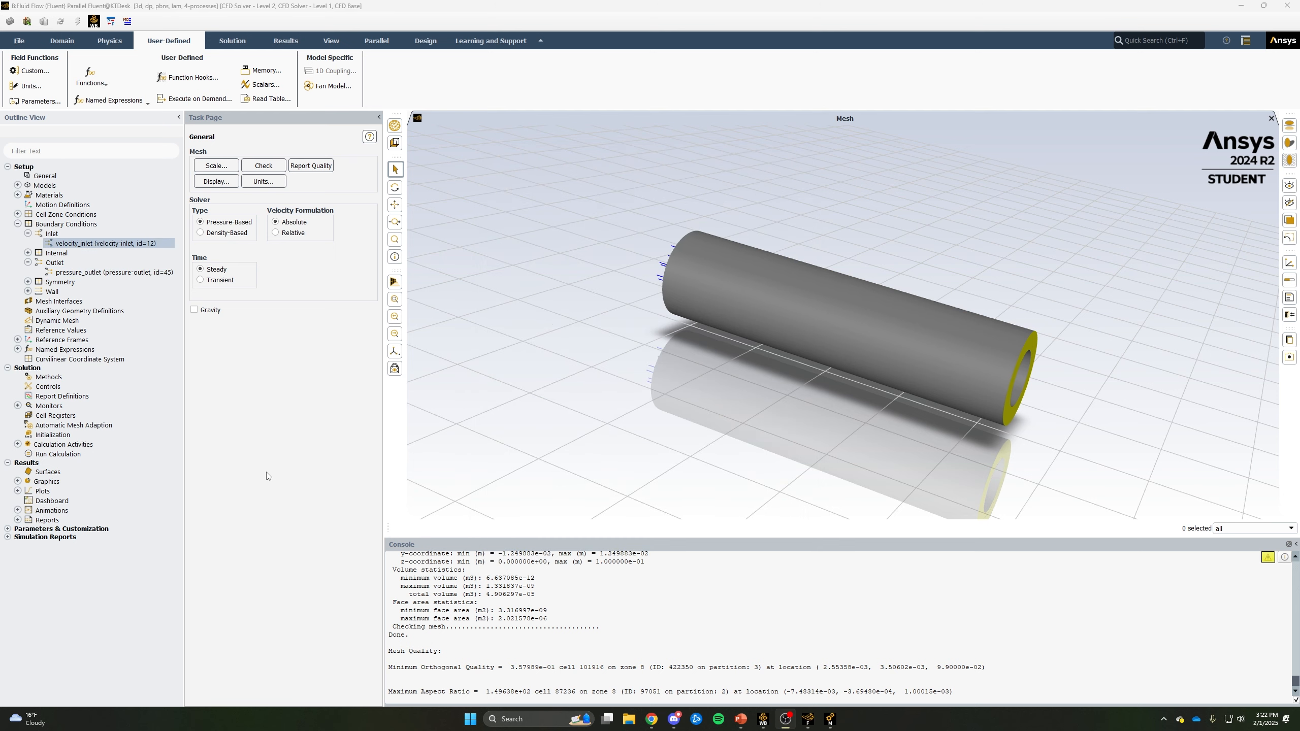
# Assign the named expression uprofile as the velocity magnitude of the velocity_inlet boundary and apply it.
pyautogui.click(100, 244)
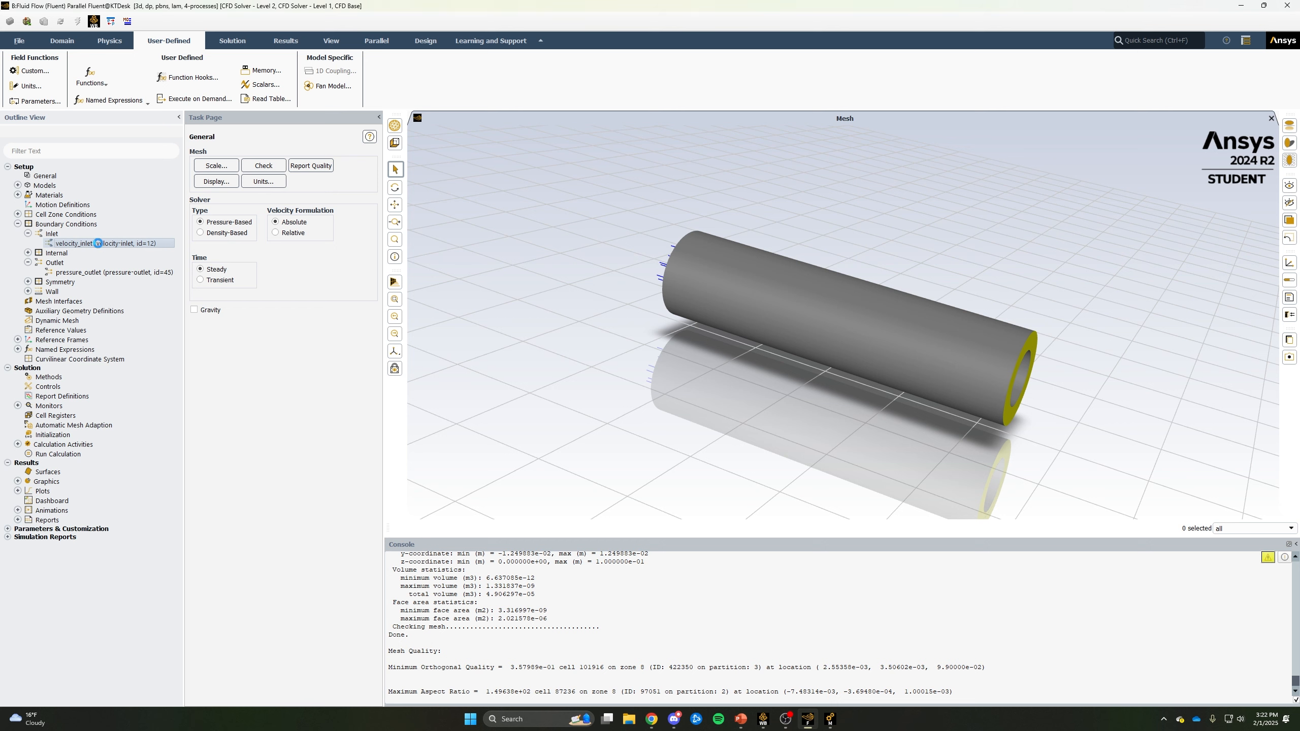
pyautogui.doubleClick(98, 244)
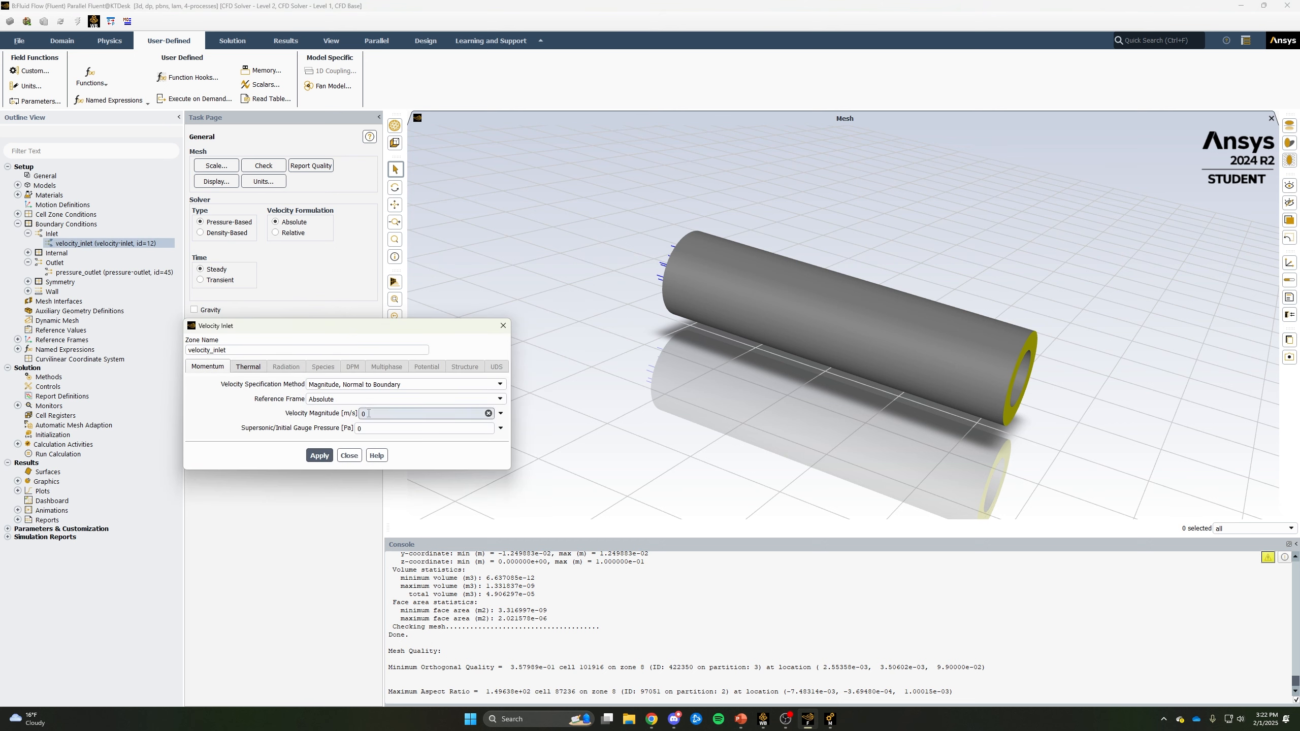
pyautogui.click(501, 414)
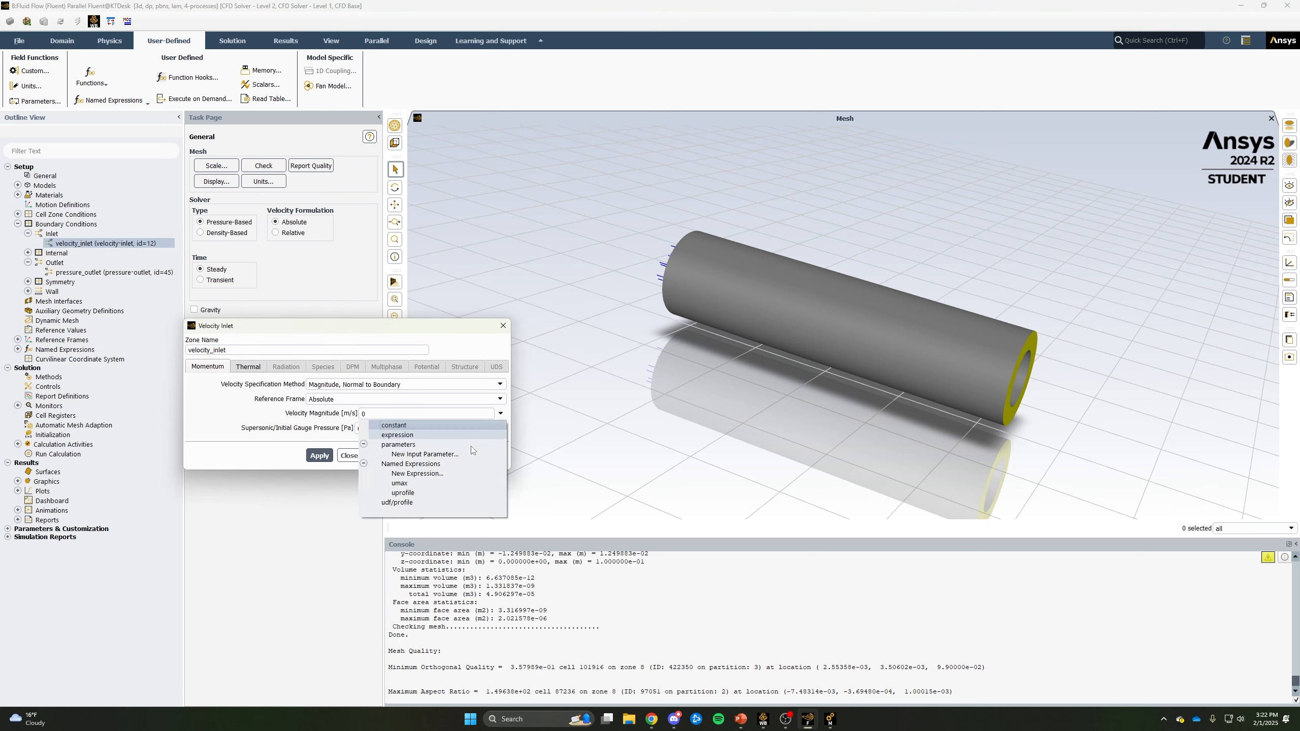
pyautogui.click(403, 493)
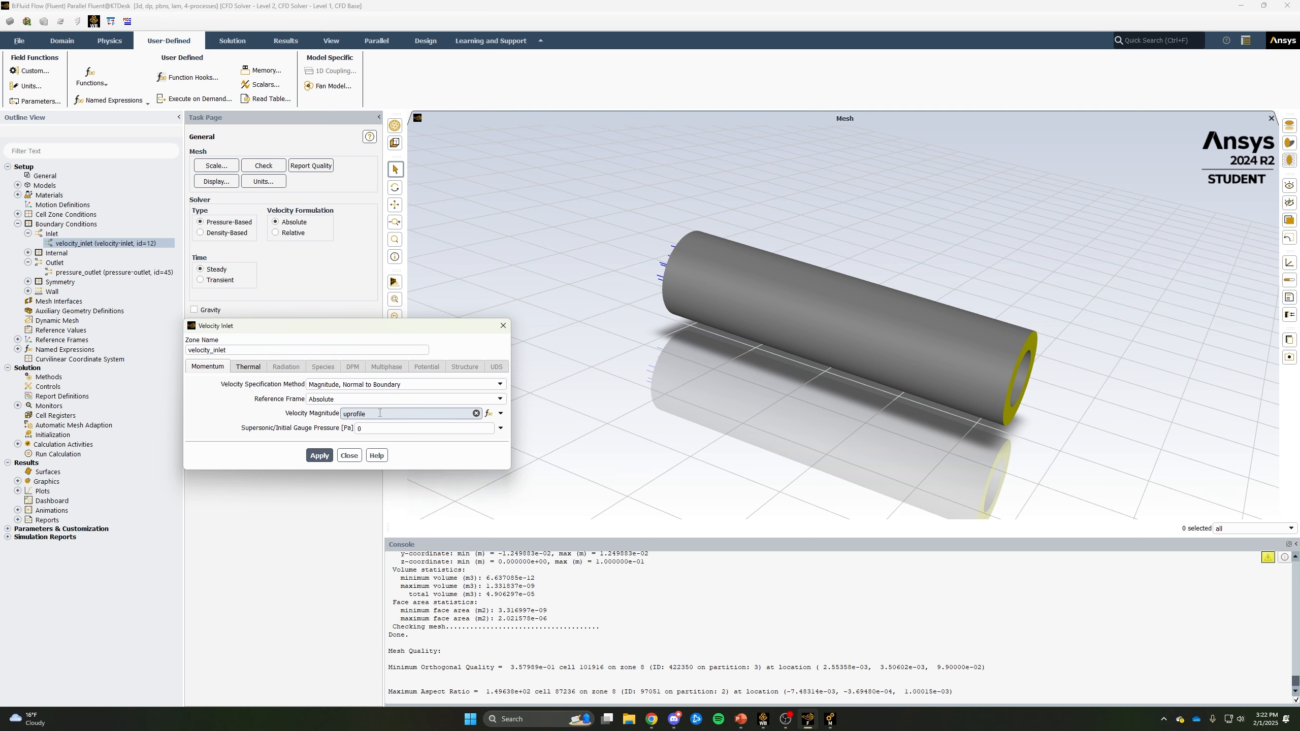
pyautogui.click(317, 455)
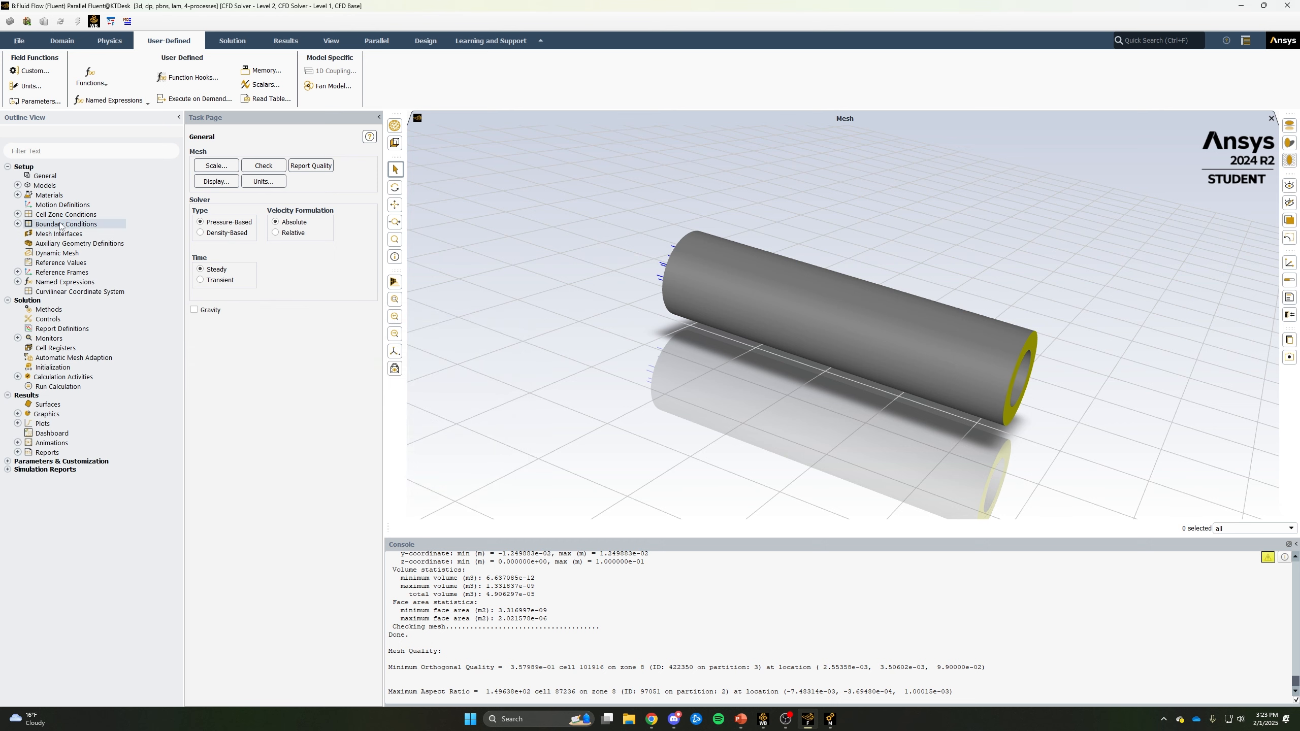
# Review the solution methods and initialize the solution with Hybrid Initialization.
pyautogui.click(51, 310)
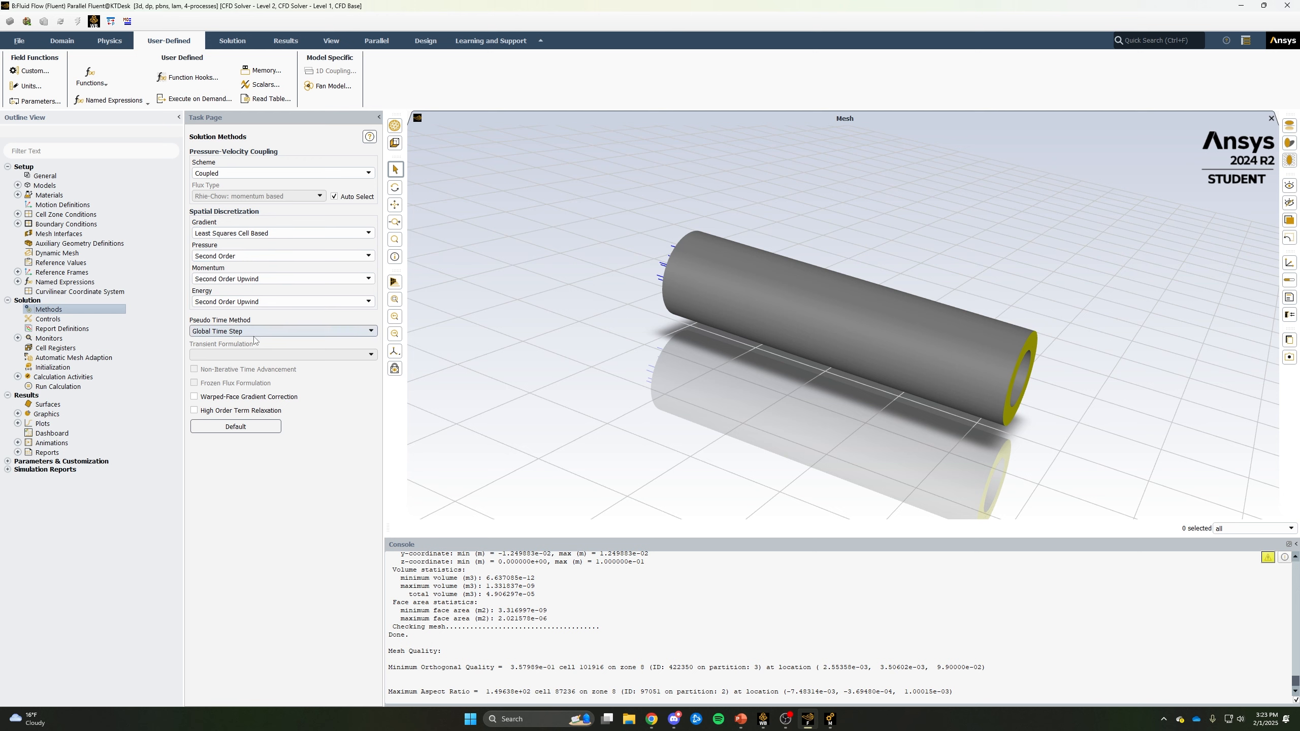
pyautogui.click(60, 367)
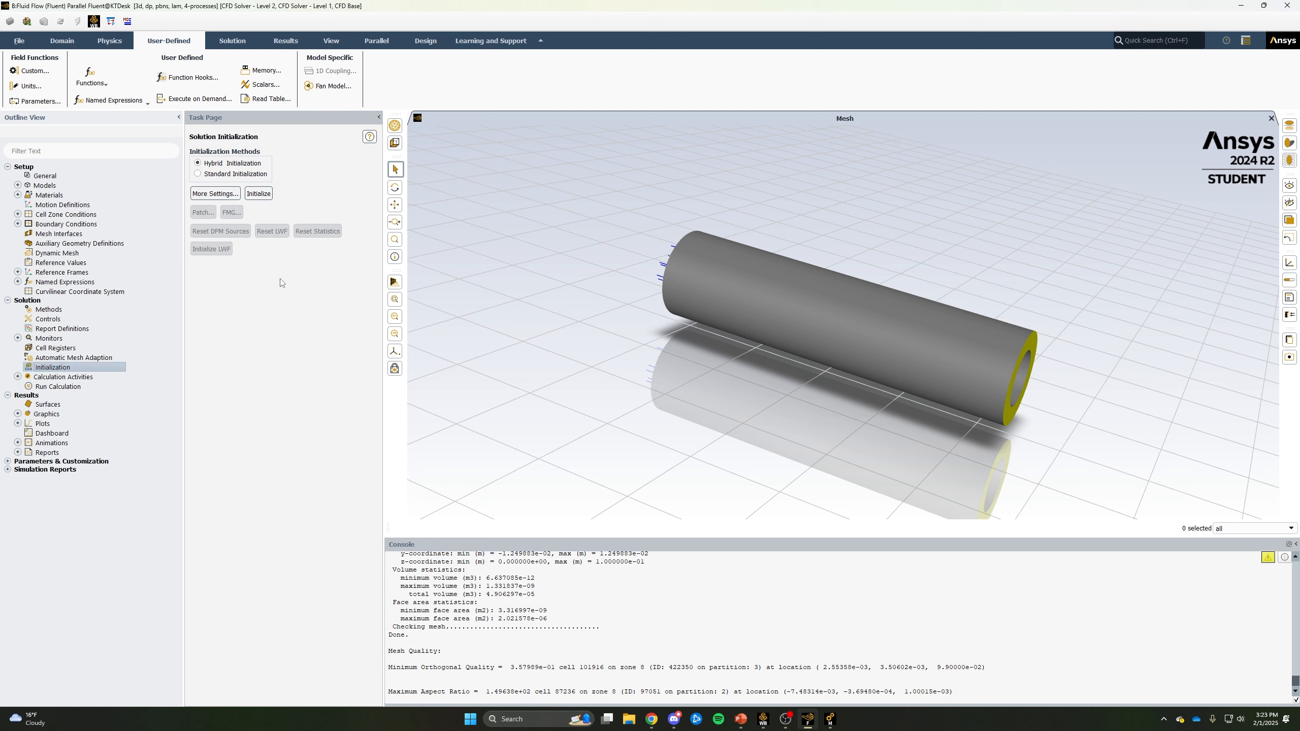
pyautogui.click(259, 195)
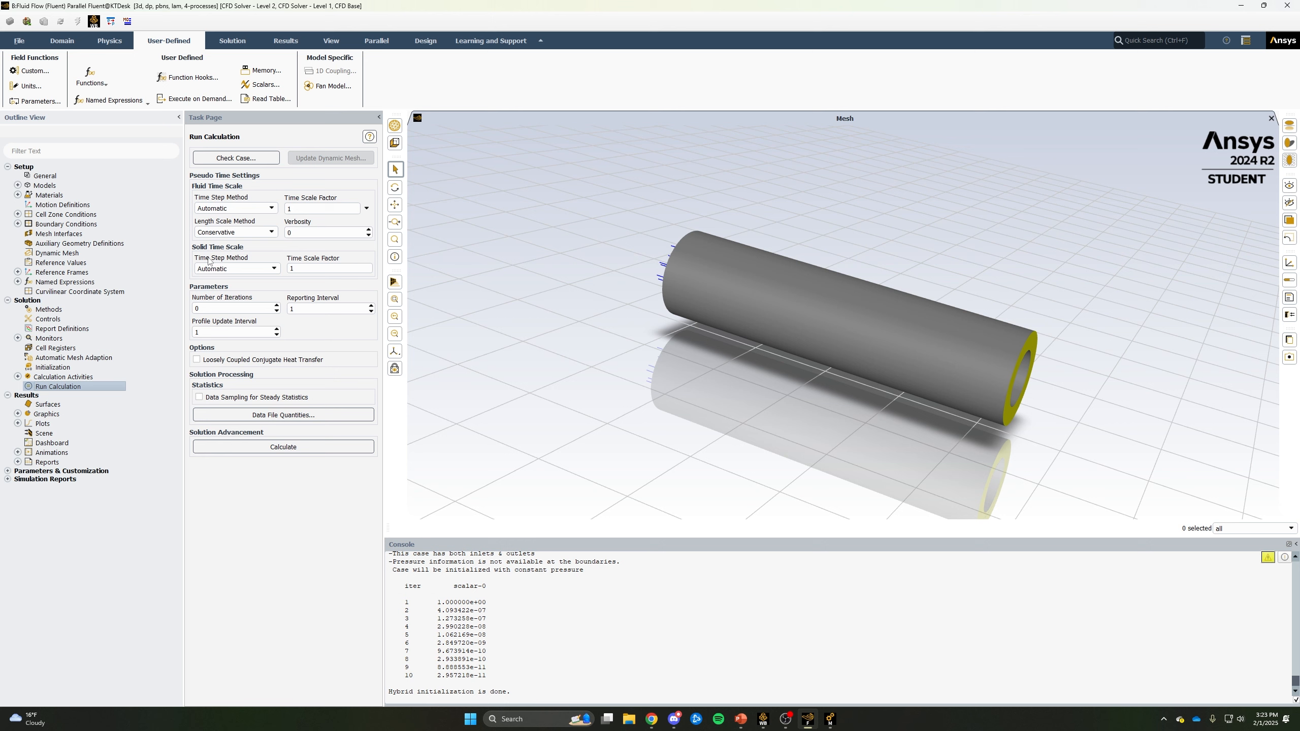
# Run the calculation with 500 iterations and display the scaled residuals plot.
pyautogui.click(224, 306)
pyautogui.write('500')
pyautogui.click(266, 449)
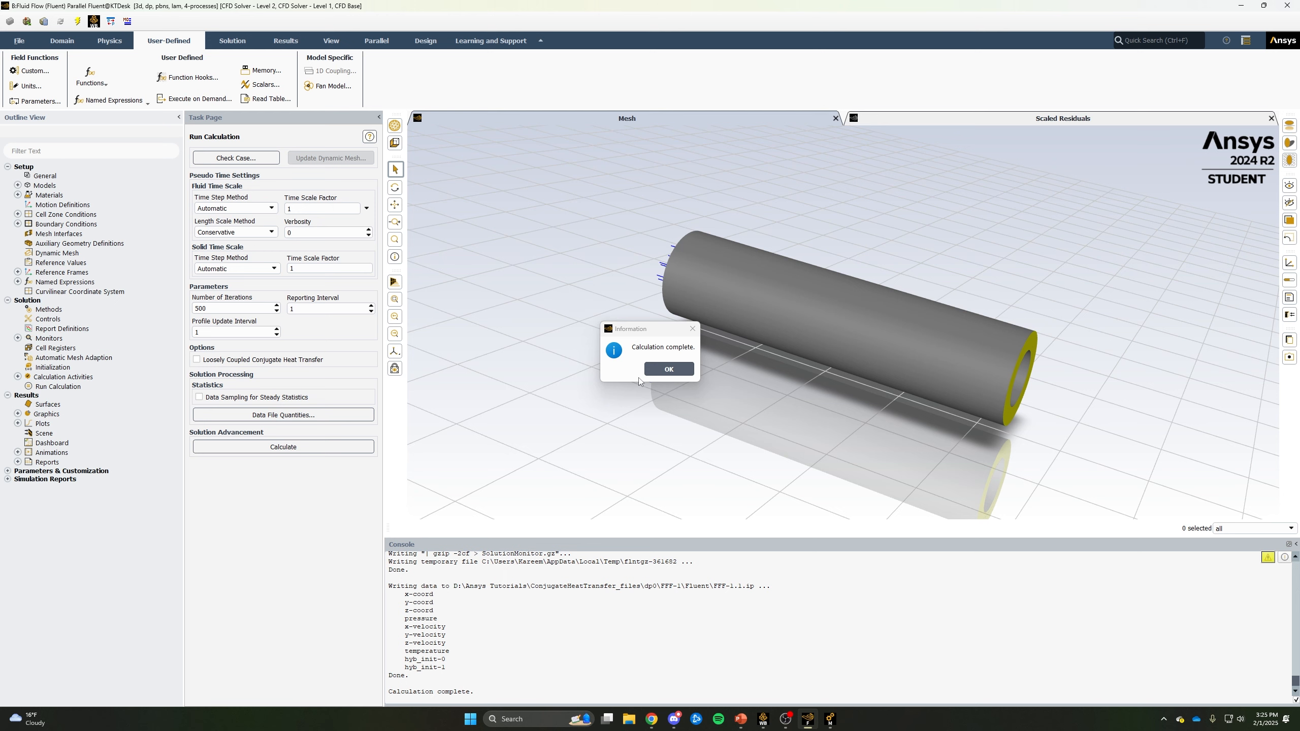
pyautogui.click(668, 370)
pyautogui.click(938, 116)
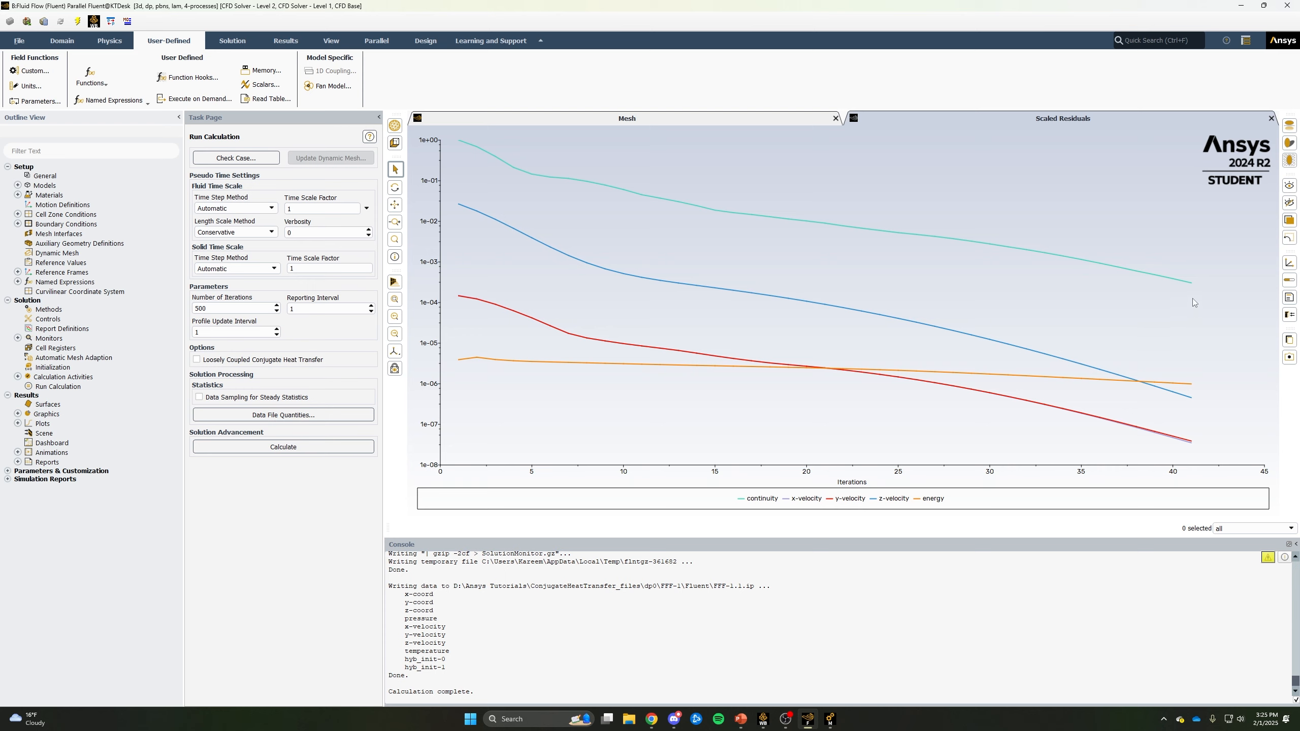
# Disable the convergence check for continuity, x-velocity, y-velocity, z-velocity and energy in the residual monitors.
pyautogui.moveTo(1192, 283)
pyautogui.moveTo(1194, 440)
pyautogui.moveTo(733, 371)
pyautogui.click(282, 43)
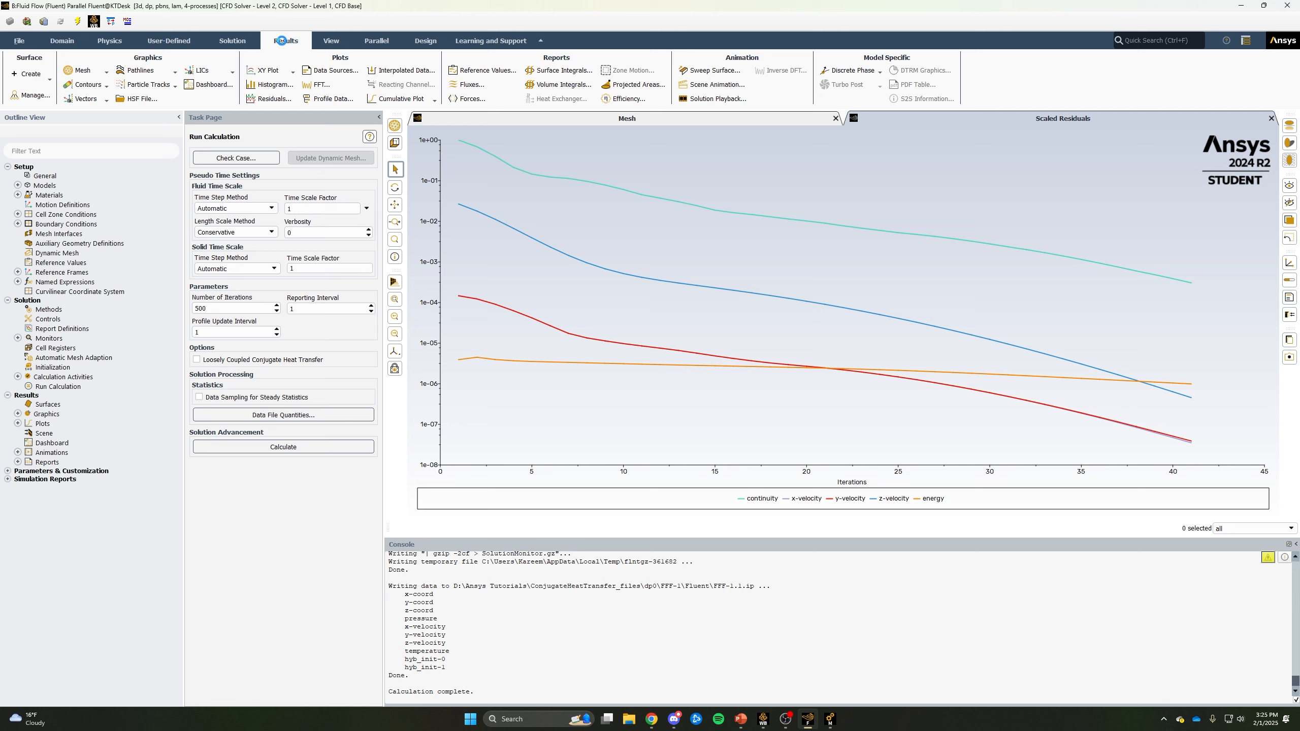
pyautogui.click(280, 99)
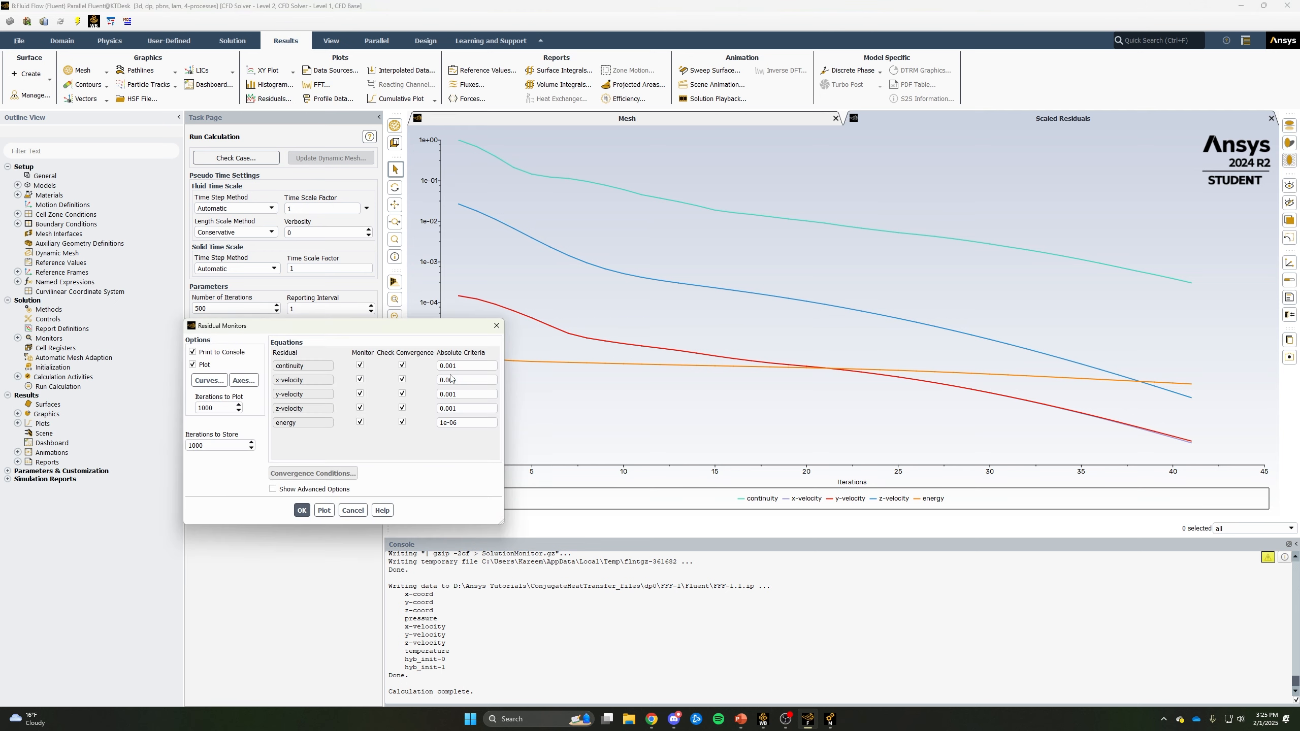
pyautogui.click(451, 423)
pyautogui.click(402, 422)
pyautogui.click(402, 408)
pyautogui.click(403, 393)
pyautogui.click(402, 379)
pyautogui.click(403, 366)
pyautogui.click(303, 510)
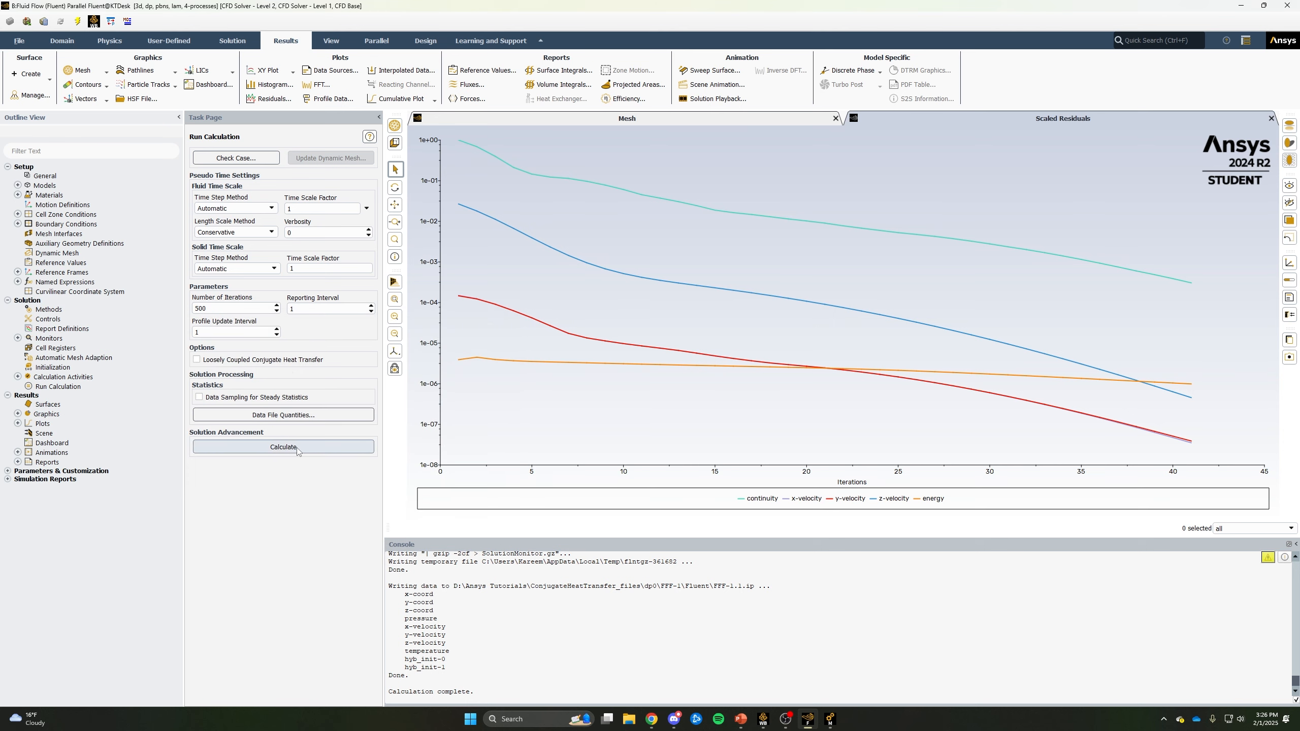
# Continue the calculation for another 500 iterations and review the residuals in the console.
pyautogui.click(297, 447)
pyautogui.press('Return')
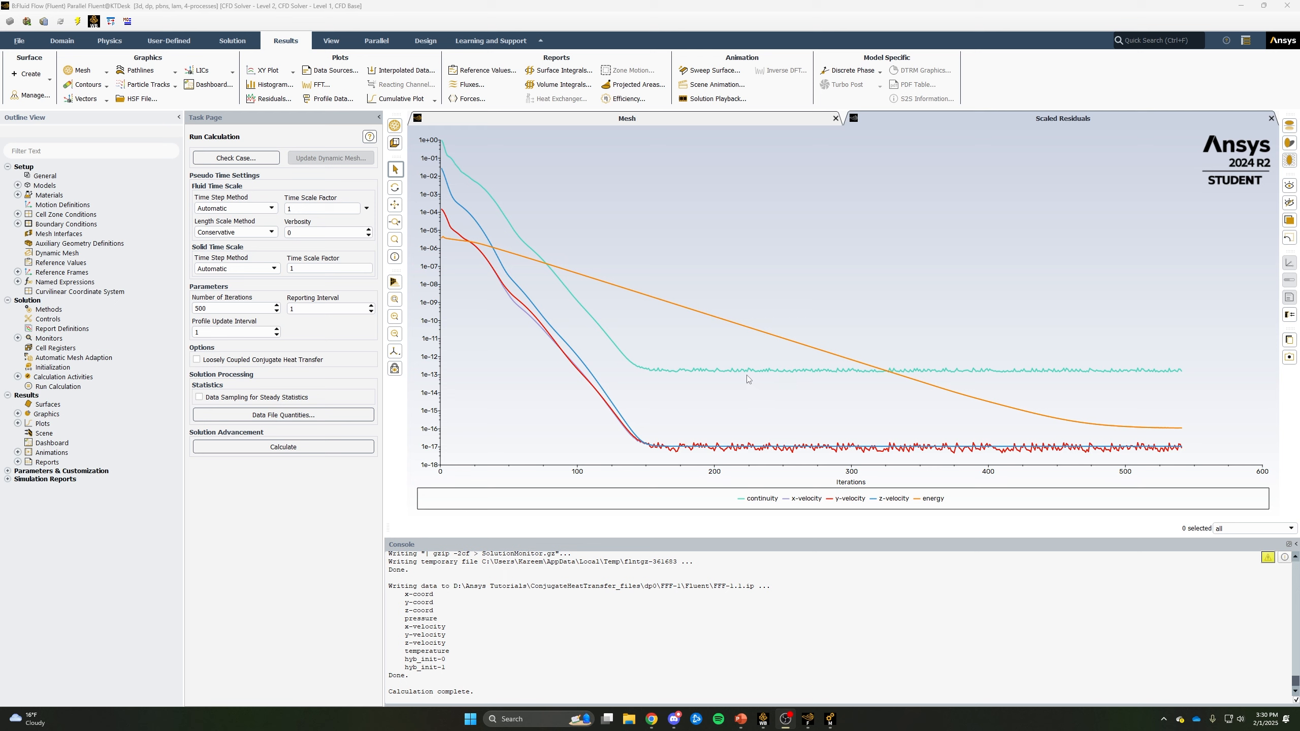
pyautogui.scroll(4, 641, 637)
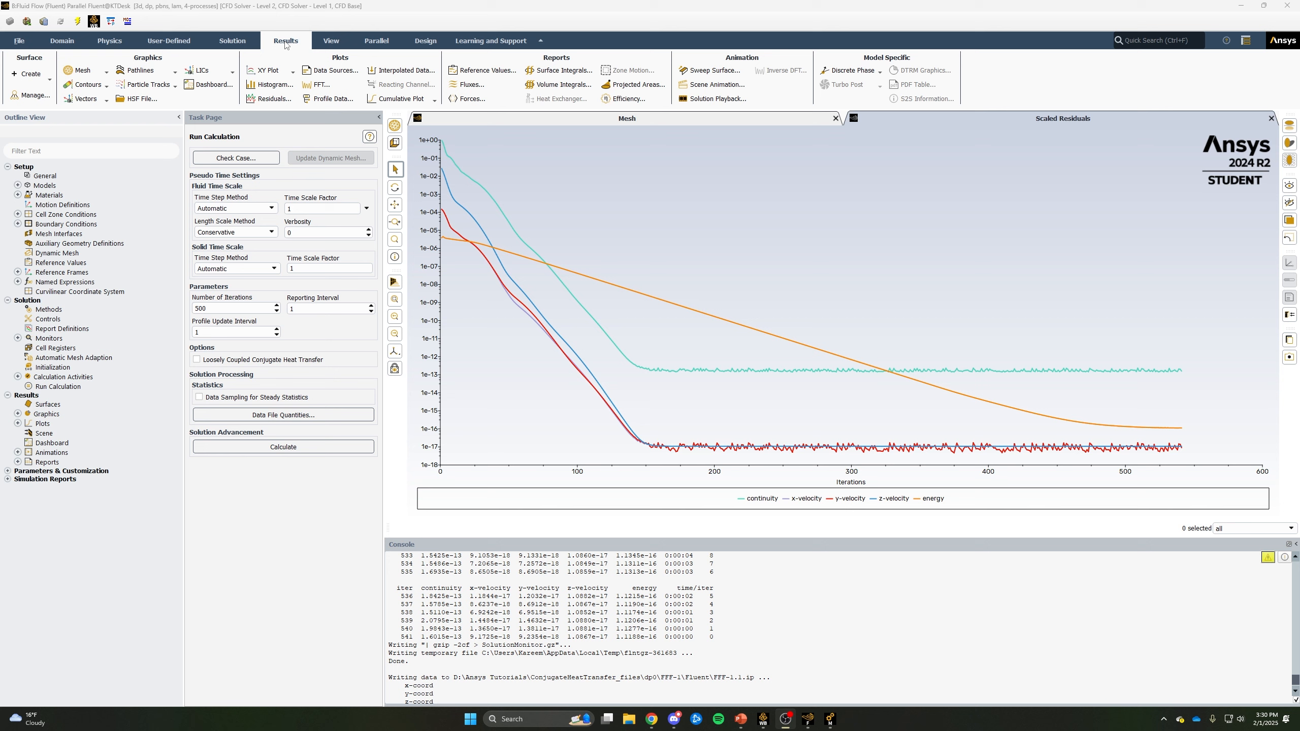
# Compute a mass flow rate flux report over all boundaries.
pyautogui.click(467, 85)
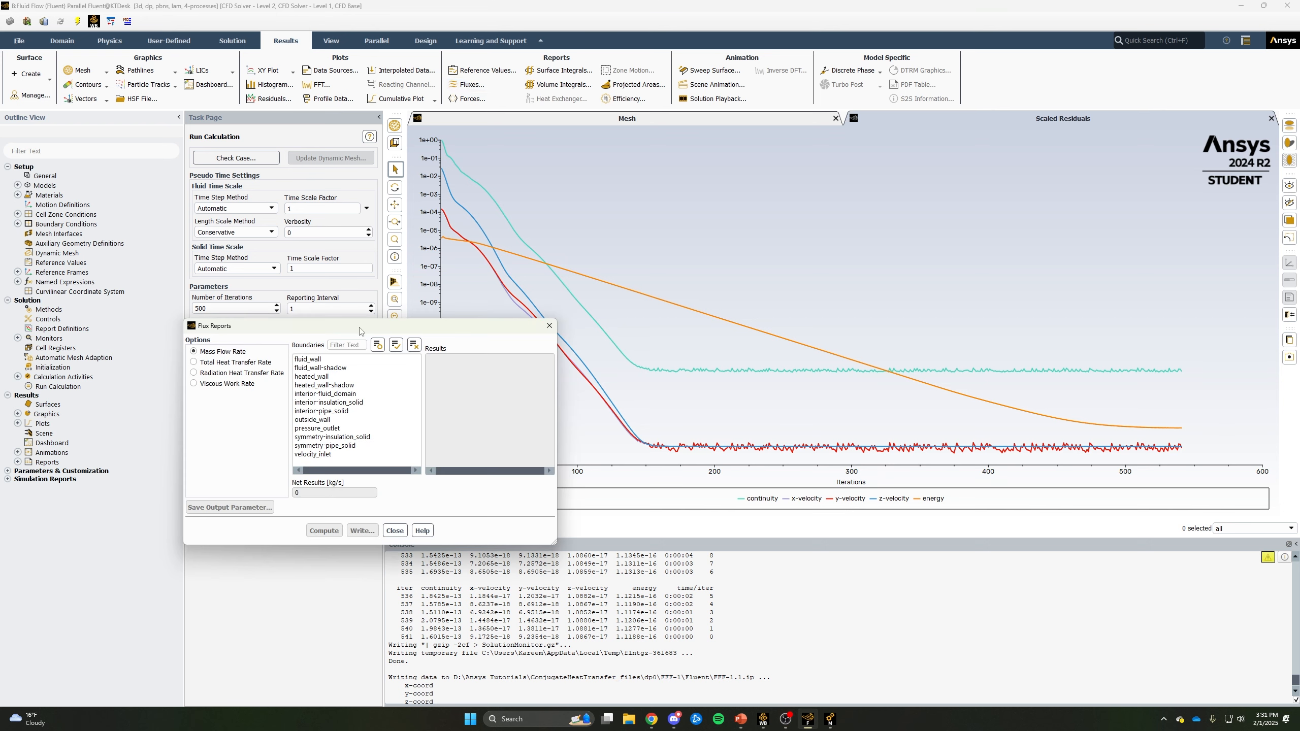
pyautogui.moveTo(360, 331); pyautogui.dragTo(626, 236)
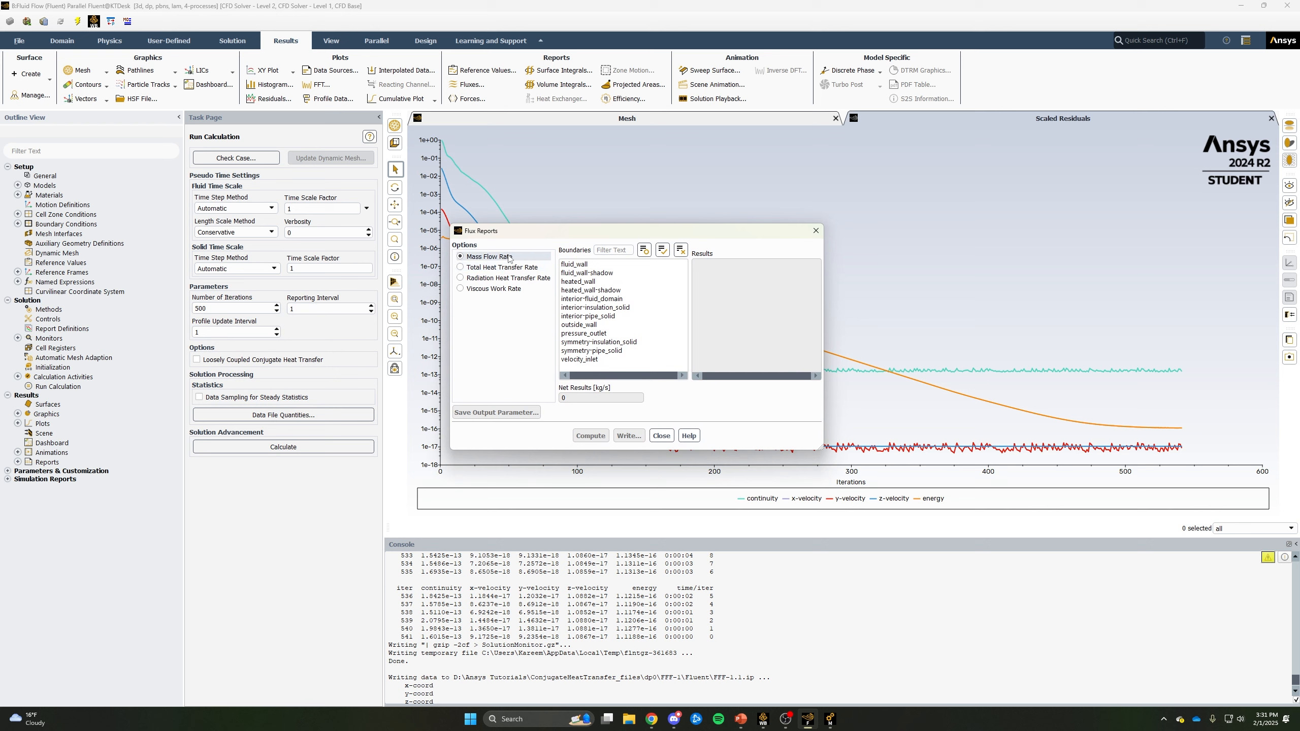
pyautogui.click(662, 250)
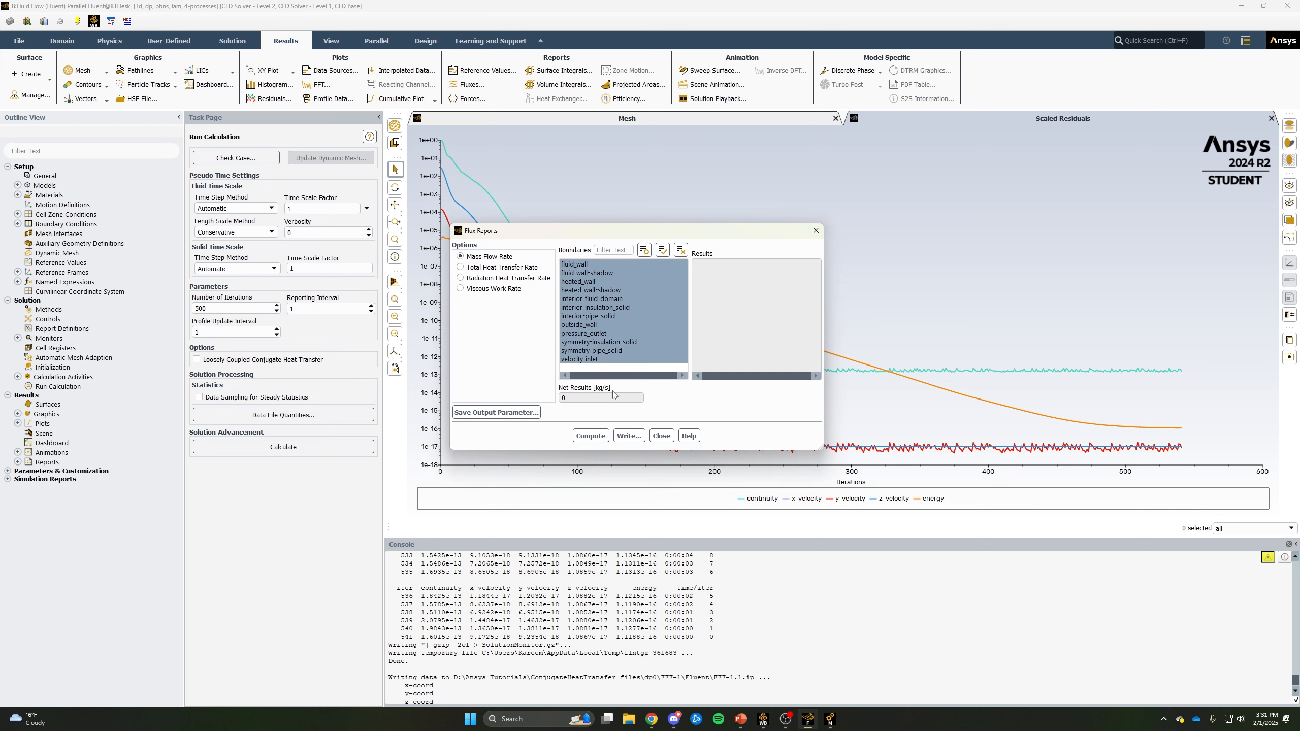
pyautogui.click(589, 436)
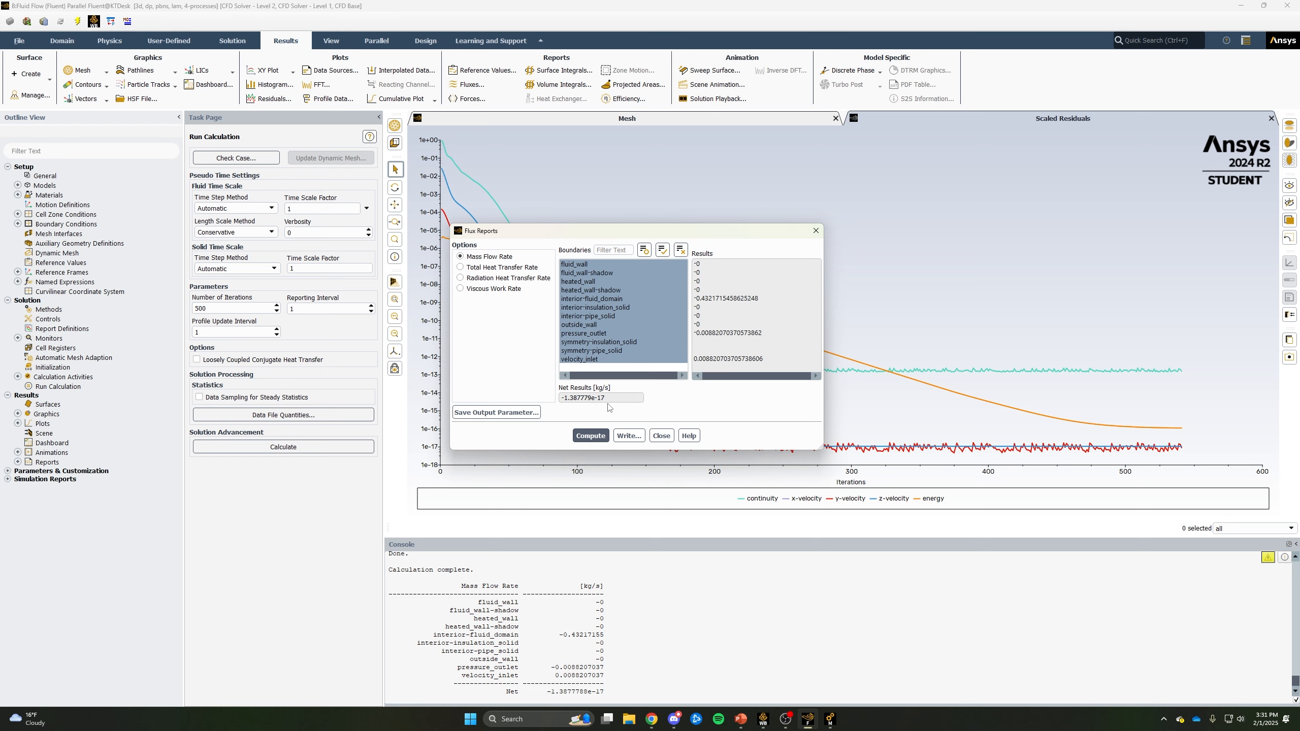
# Compute the total heat transfer rate over all boundaries, examine the heated_wall fluxes and close the flux report.
pyautogui.click(461, 268)
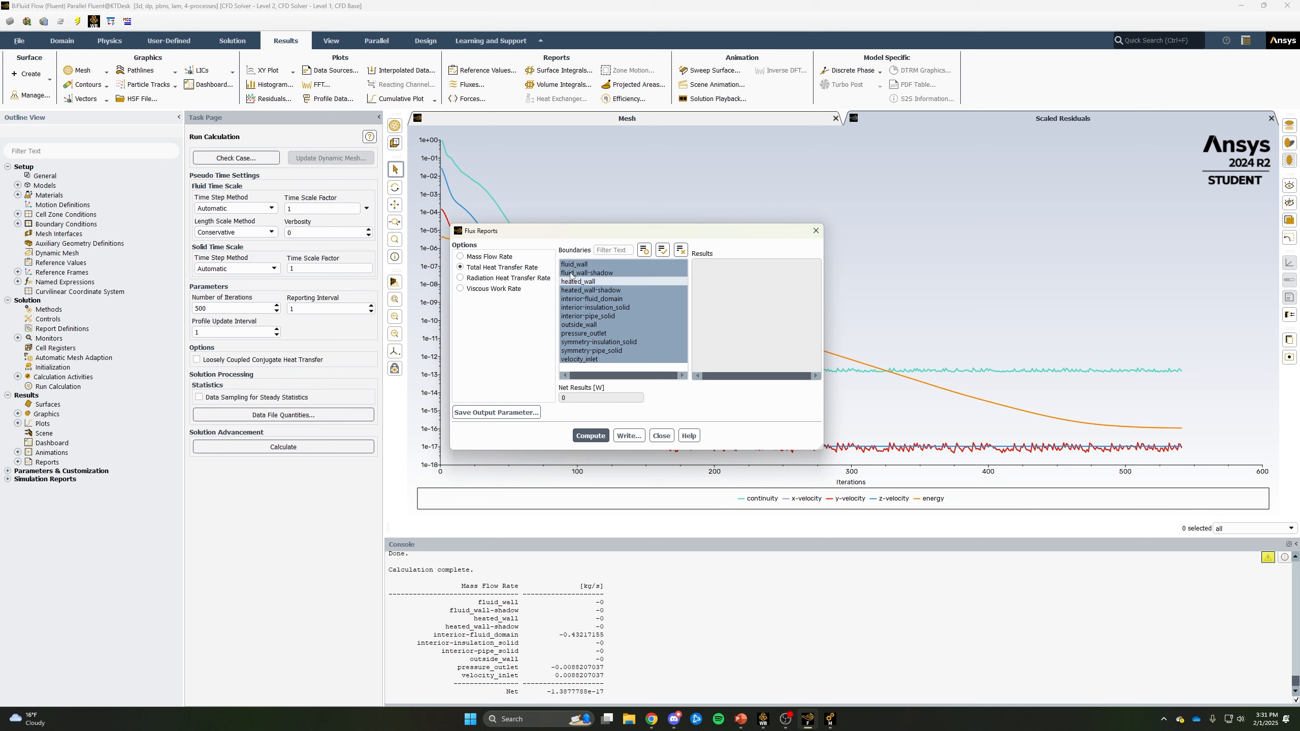
pyautogui.click(588, 435)
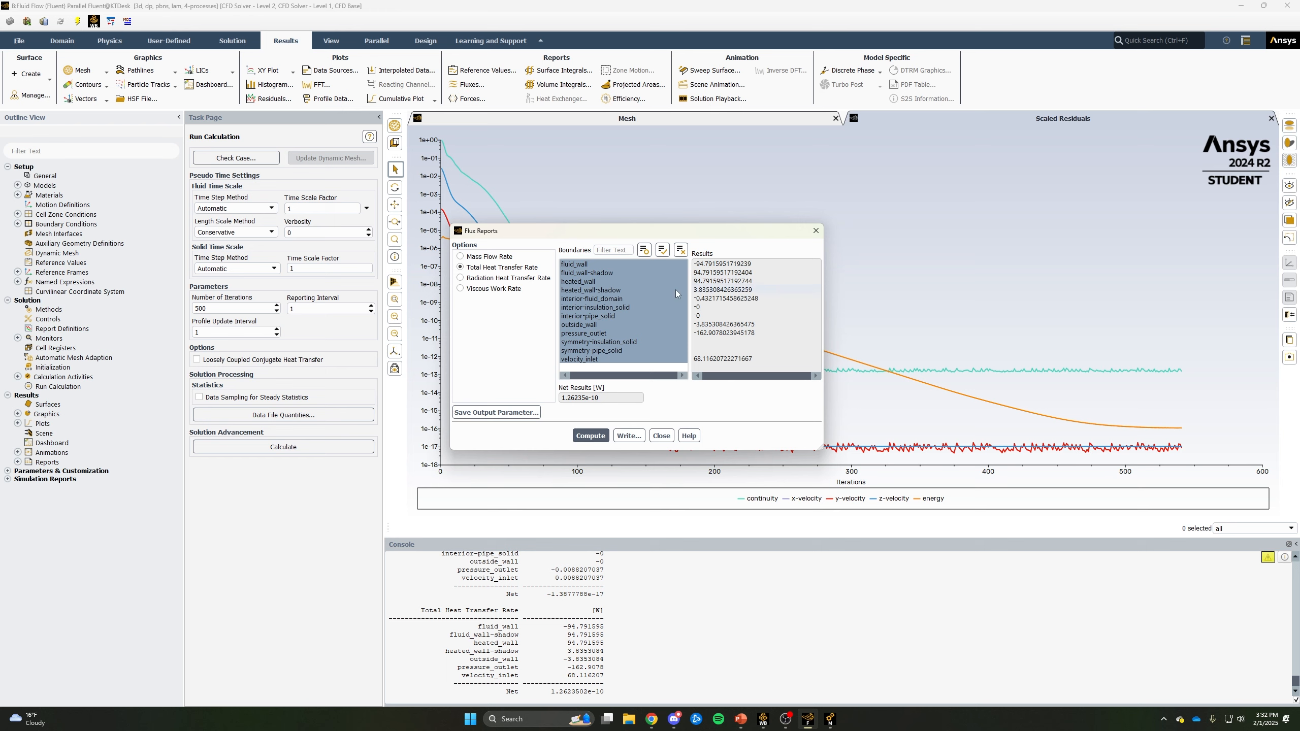
pyautogui.click(612, 284)
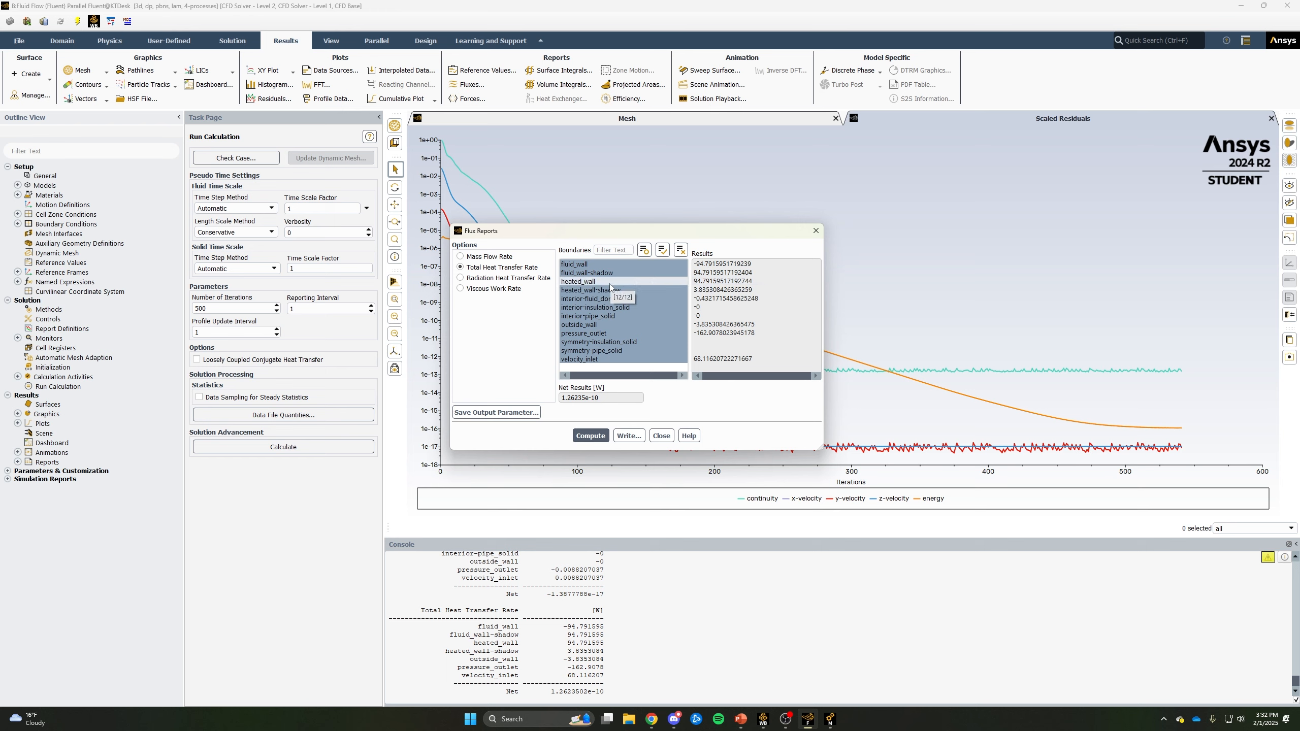
pyautogui.click(669, 281)
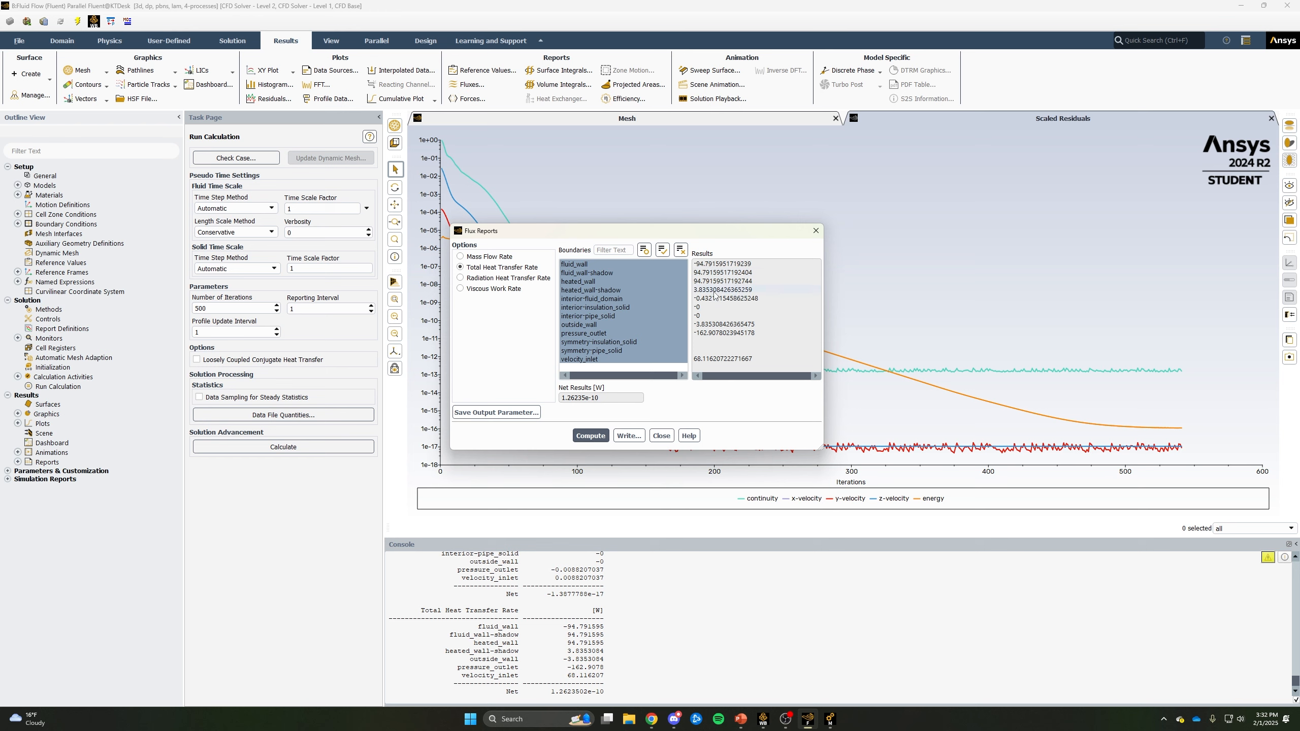
pyautogui.click(662, 436)
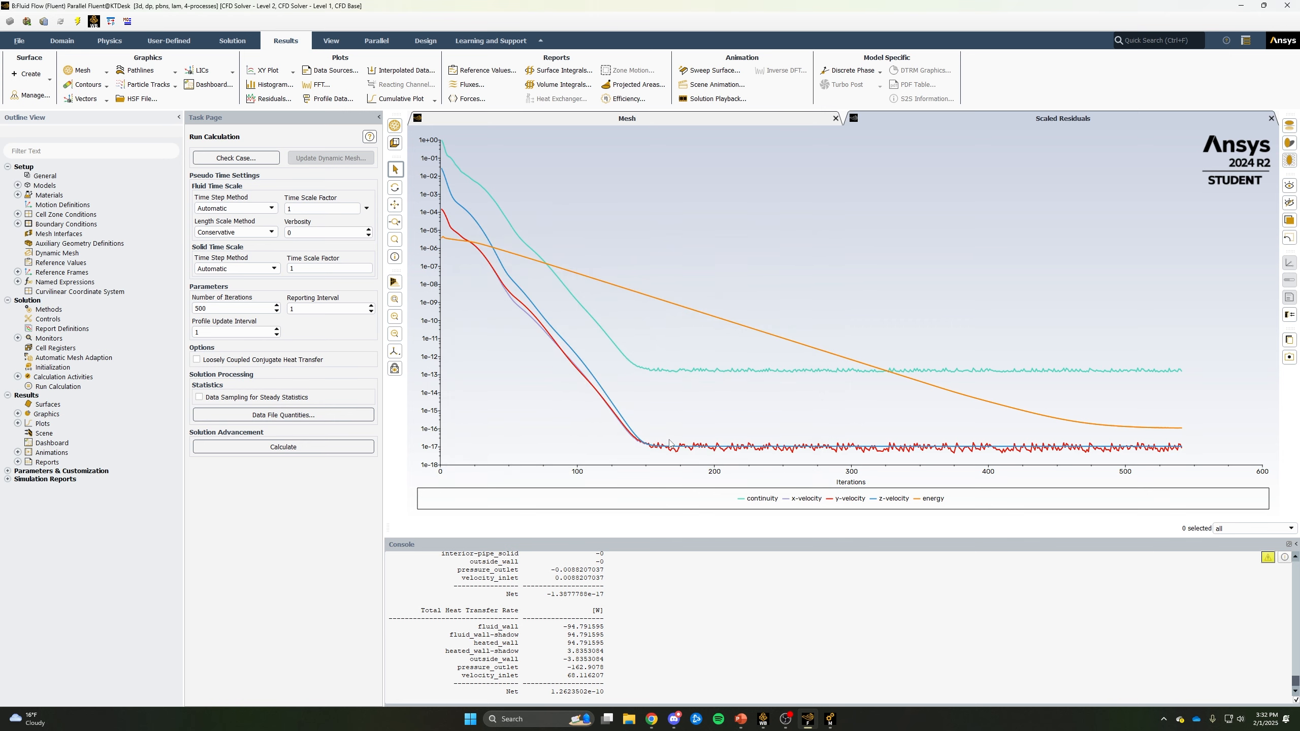
# Create a plane surface named yz_plane with the YZ Plane method at X = 0 m.
pyautogui.rightClick(46, 408)
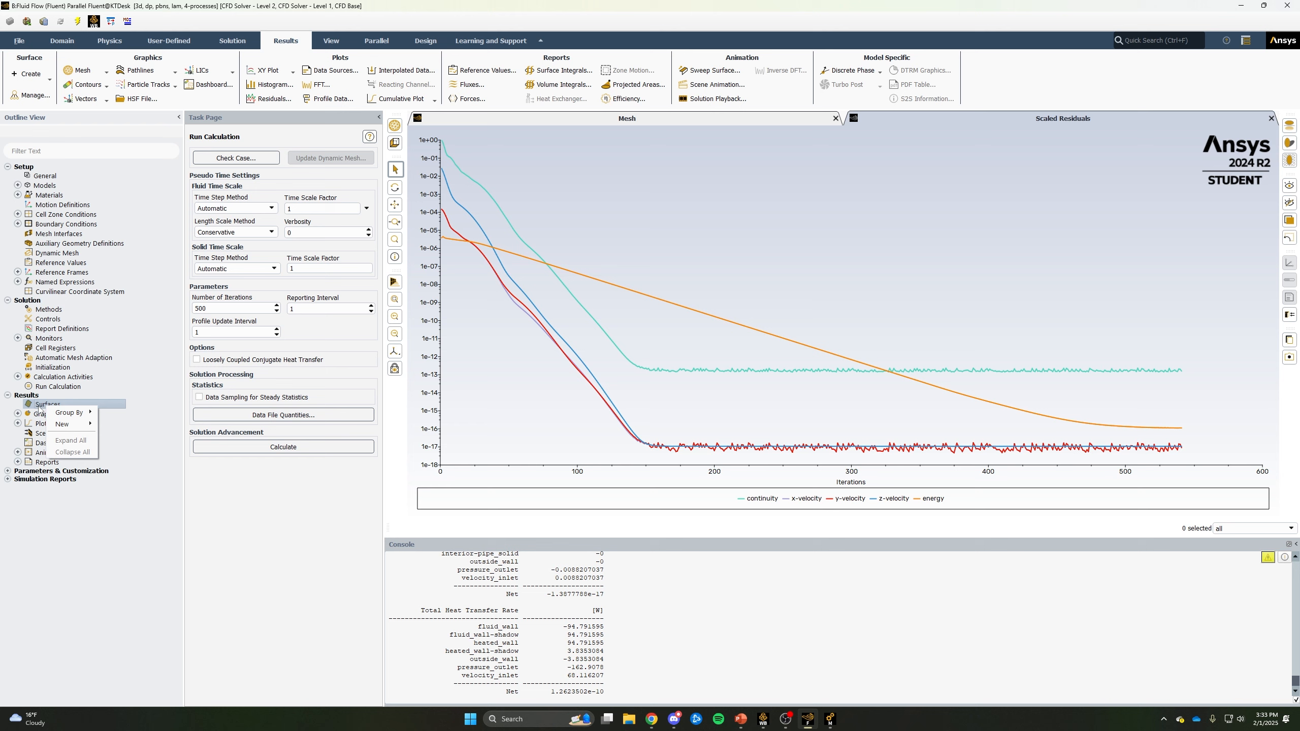
pyautogui.moveTo(66, 424)
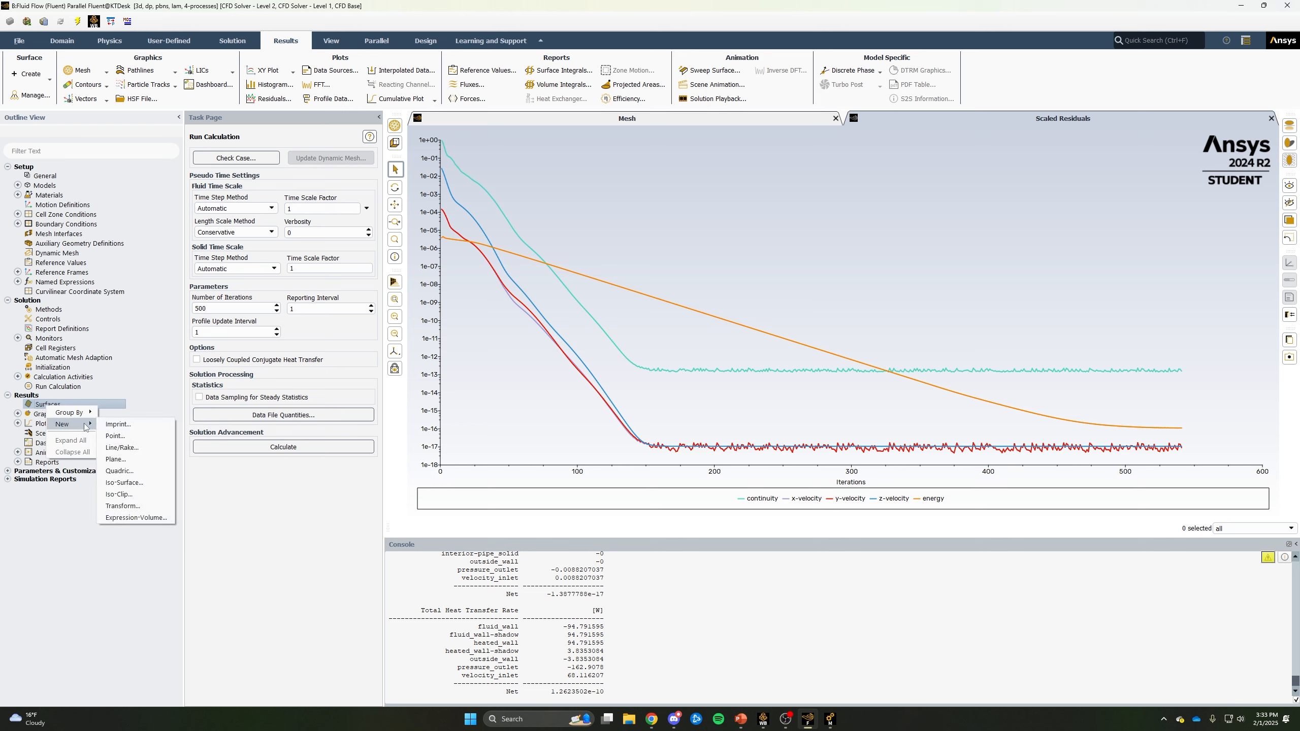
pyautogui.click(116, 460)
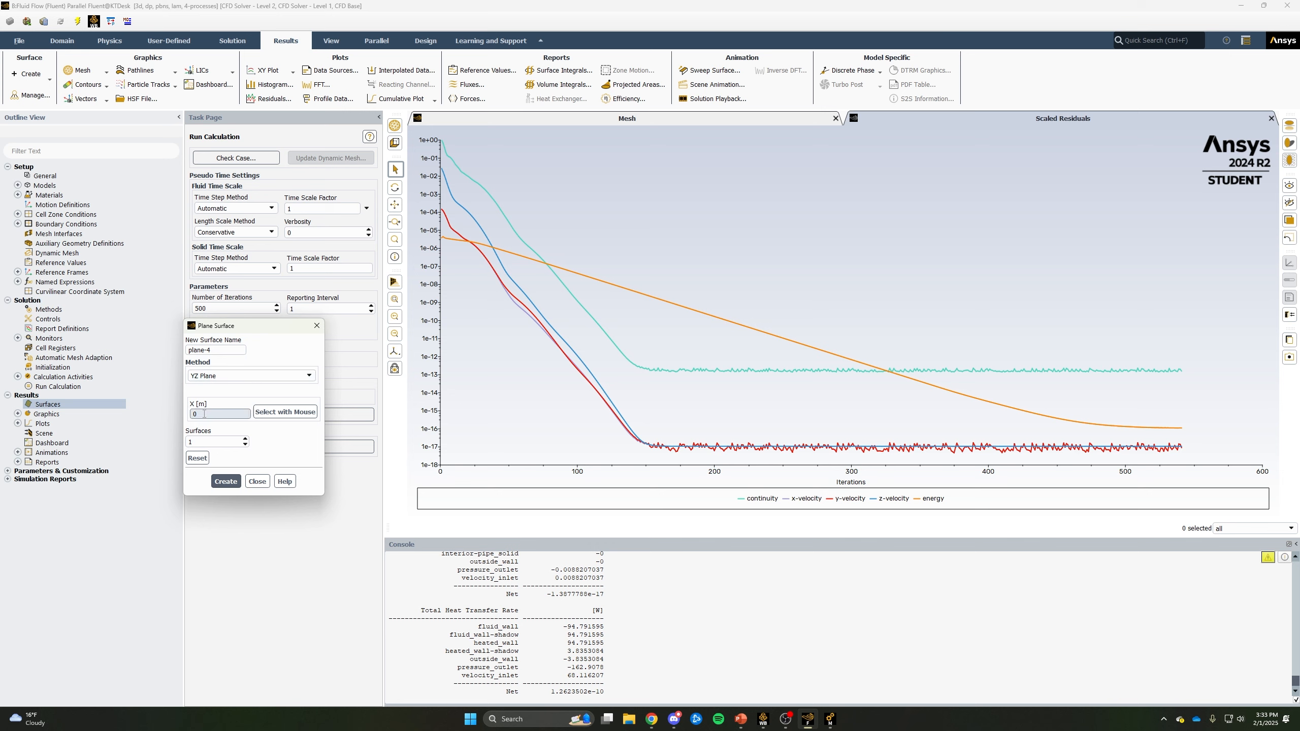
pyautogui.click(225, 482)
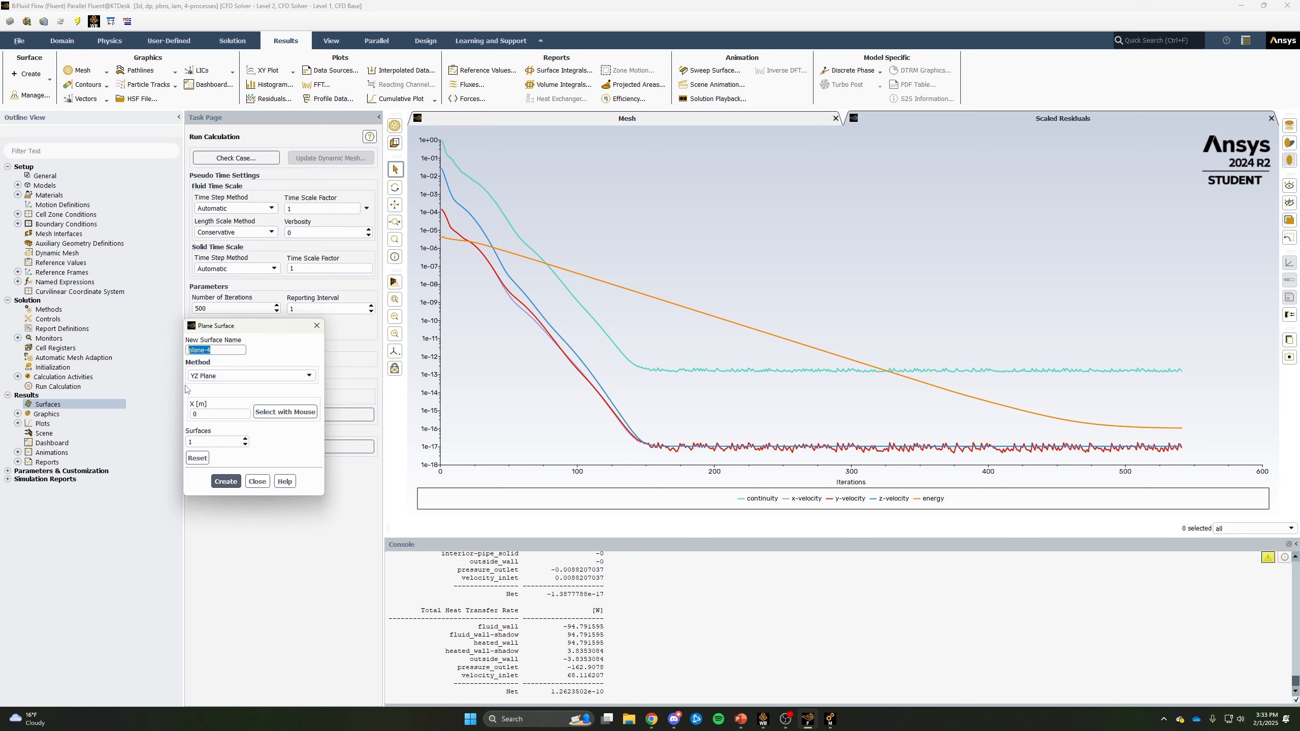
pyautogui.write('yz_plane')
pyautogui.press('Return')
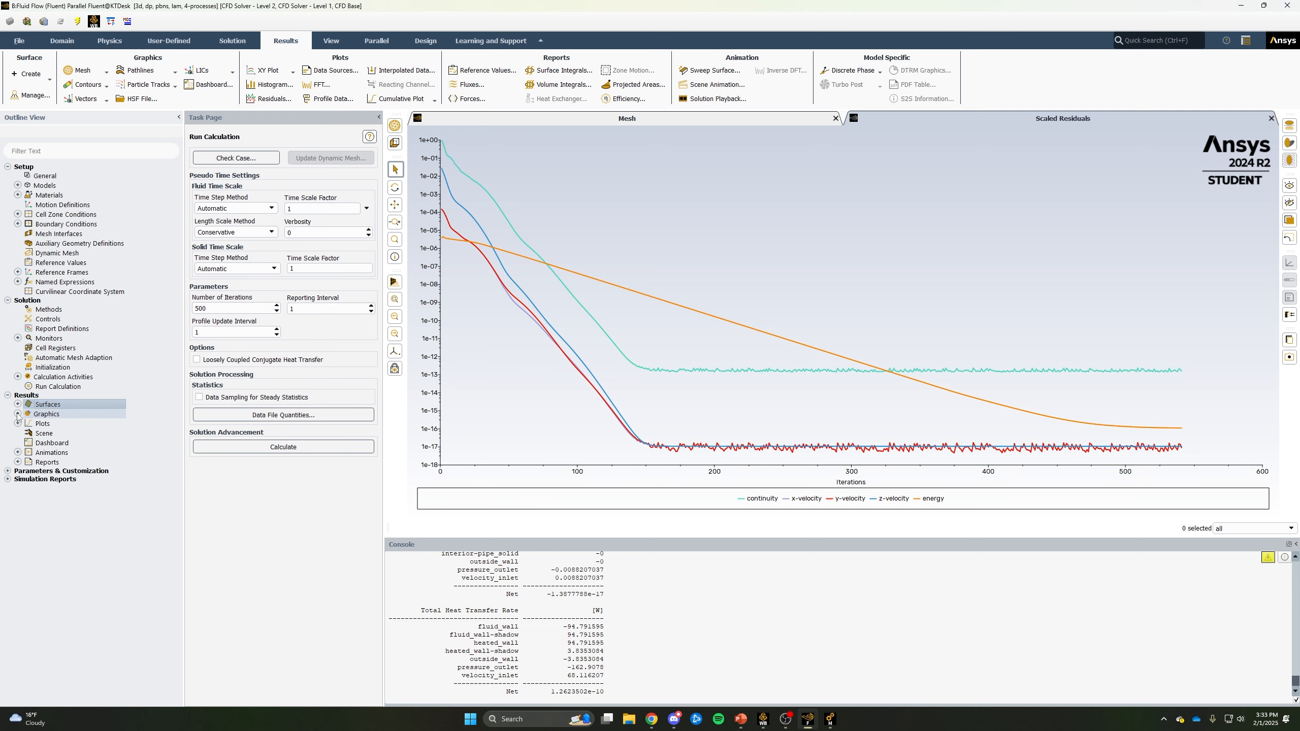
# Create and display a filled velocity magnitude contour named velocity_contour on yz_plane only.
pyautogui.click(18, 414)
pyautogui.rightClick(60, 435)
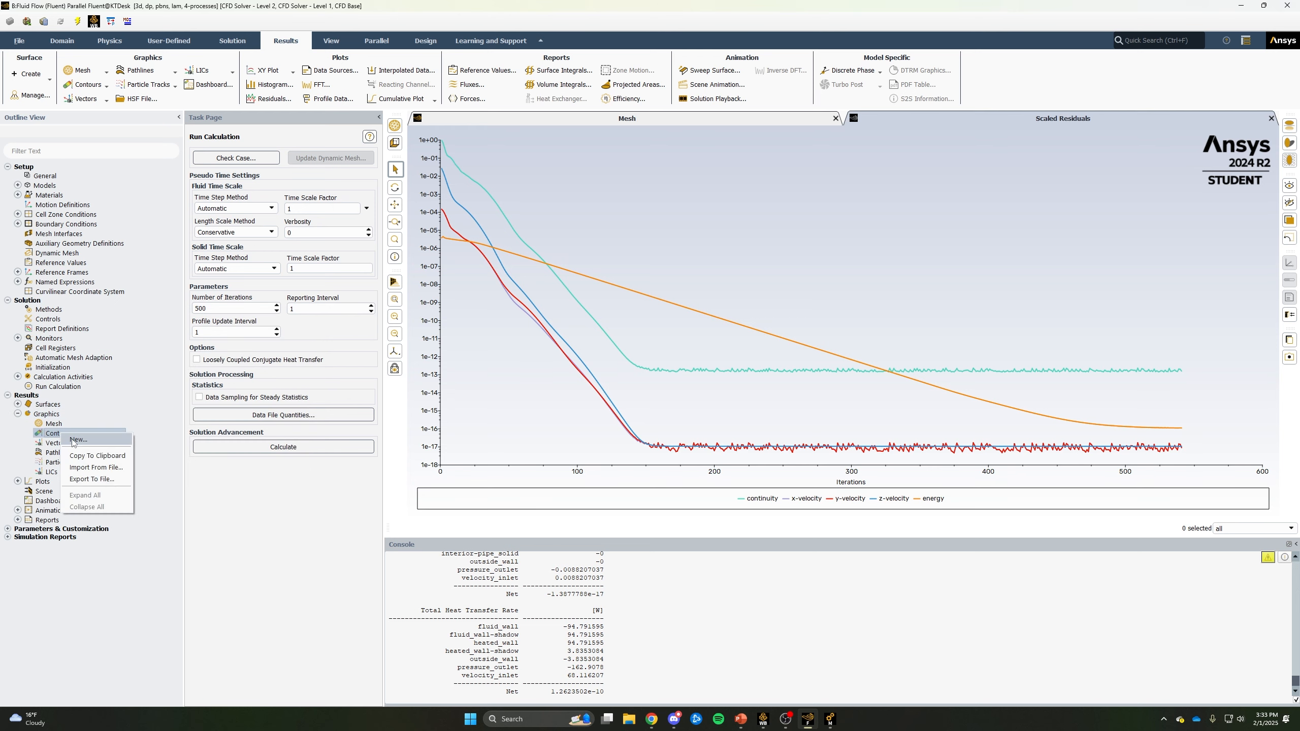
pyautogui.click(82, 440)
pyautogui.moveTo(223, 351); pyautogui.dragTo(170, 366)
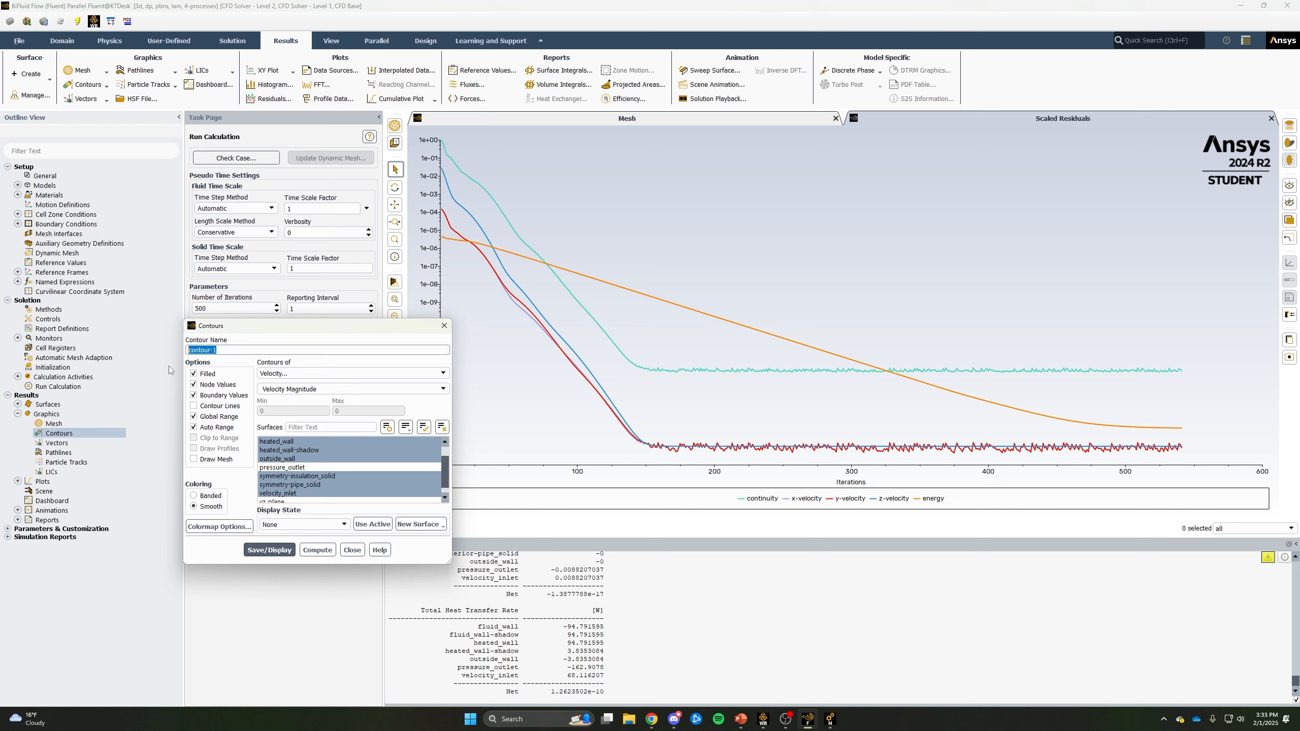
pyautogui.write('velocity_contour')
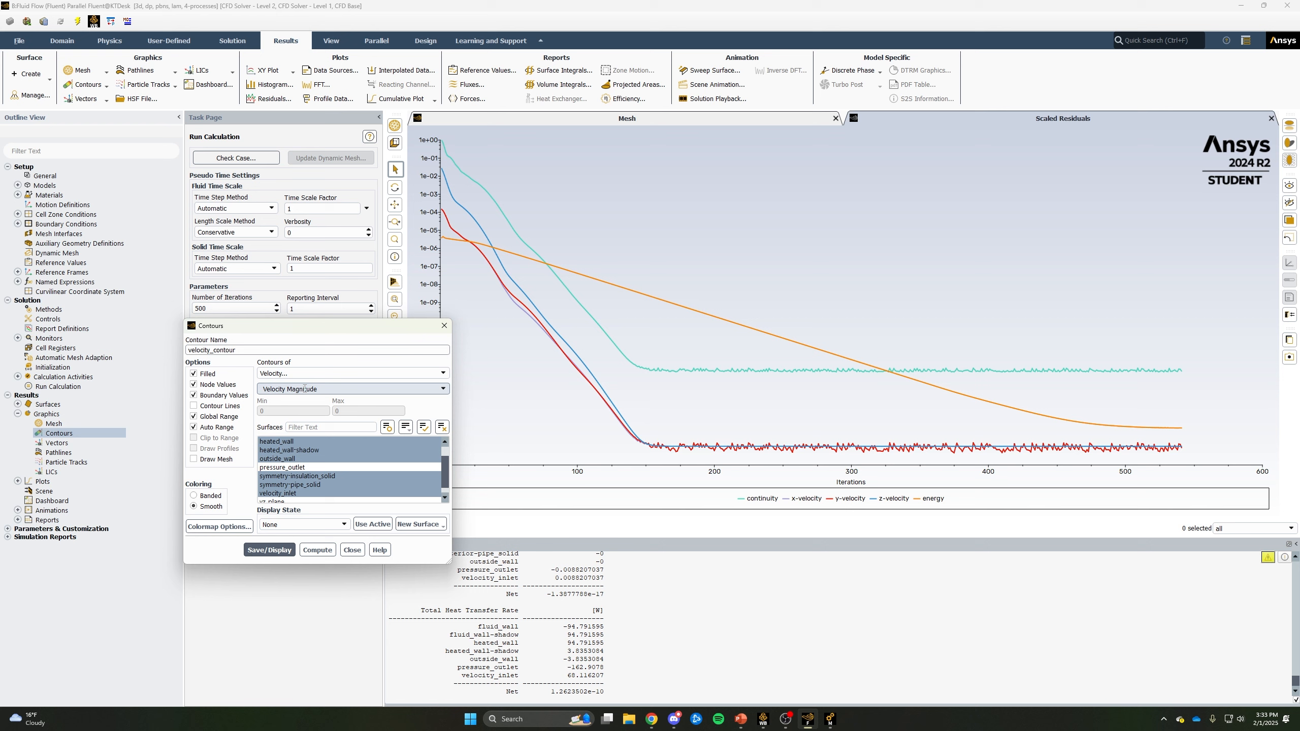
pyautogui.click(442, 428)
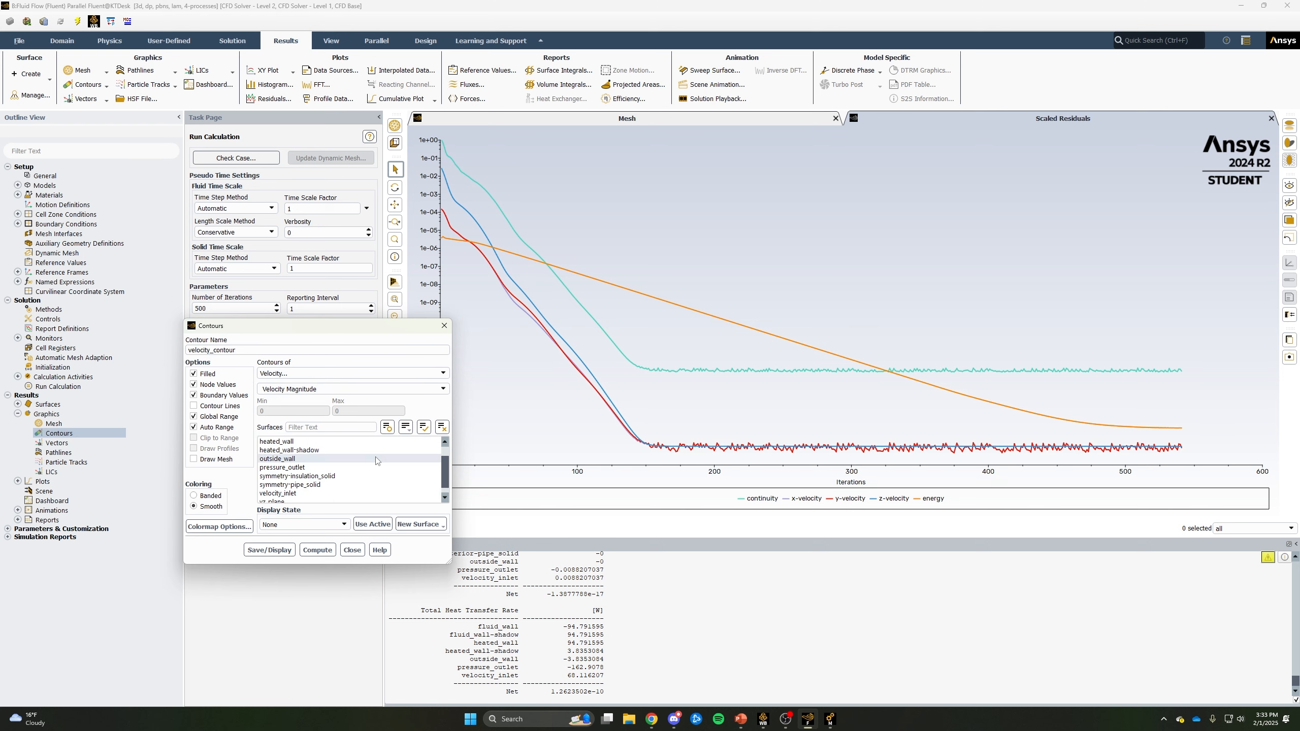
pyautogui.click(279, 500)
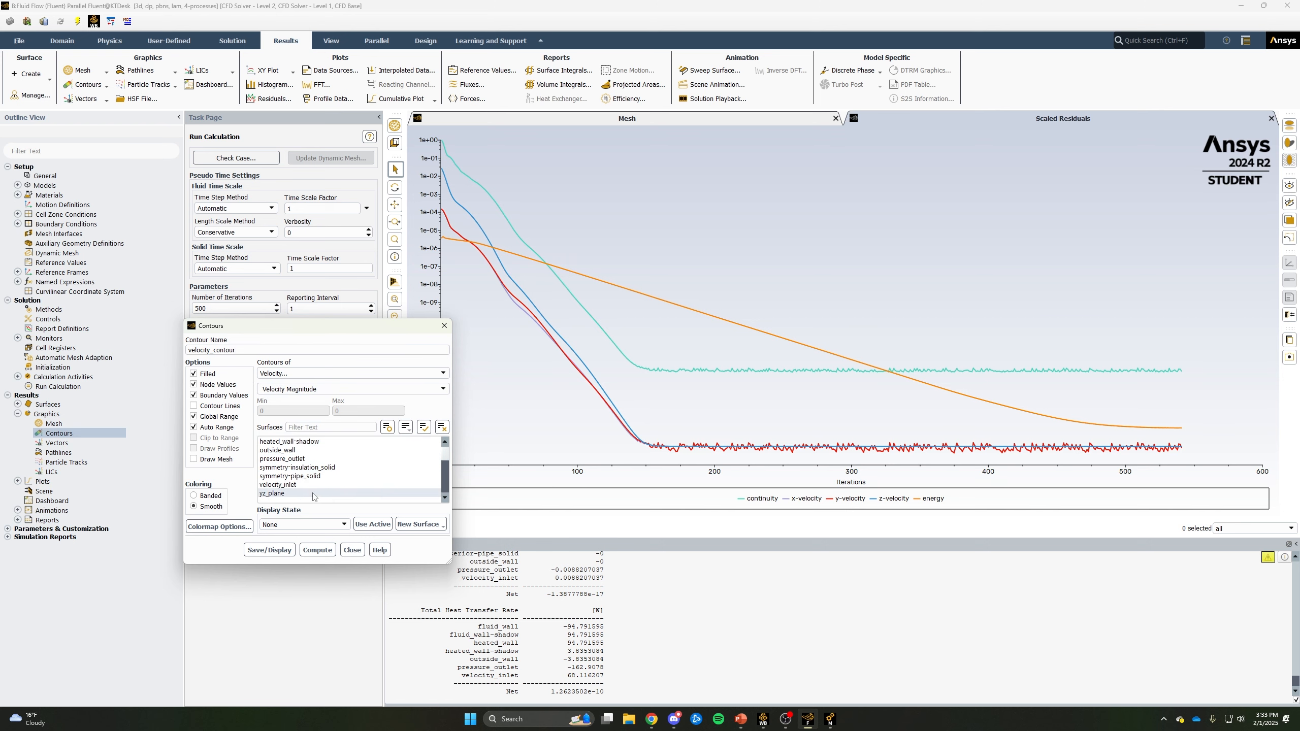
pyautogui.click(269, 550)
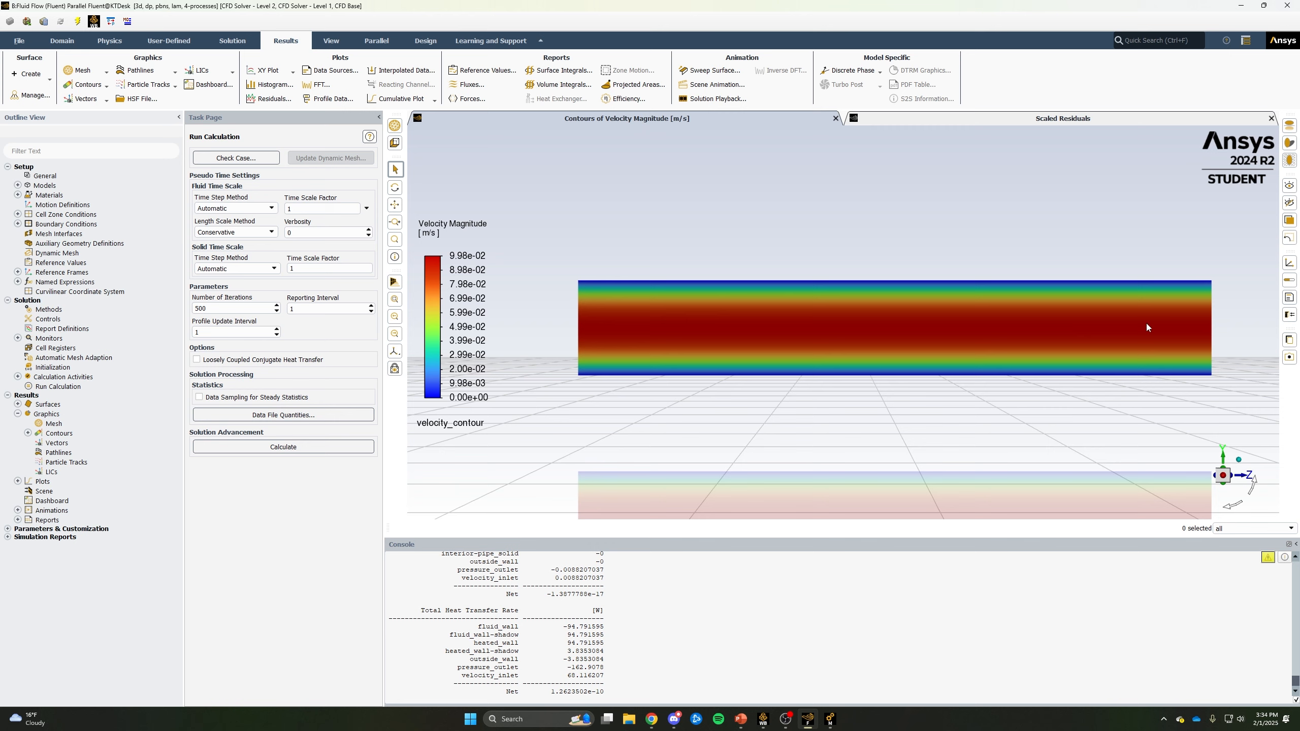
# Create and display a filled static temperature contour named t_contour on yz_plane only.
pyautogui.click(28, 433)
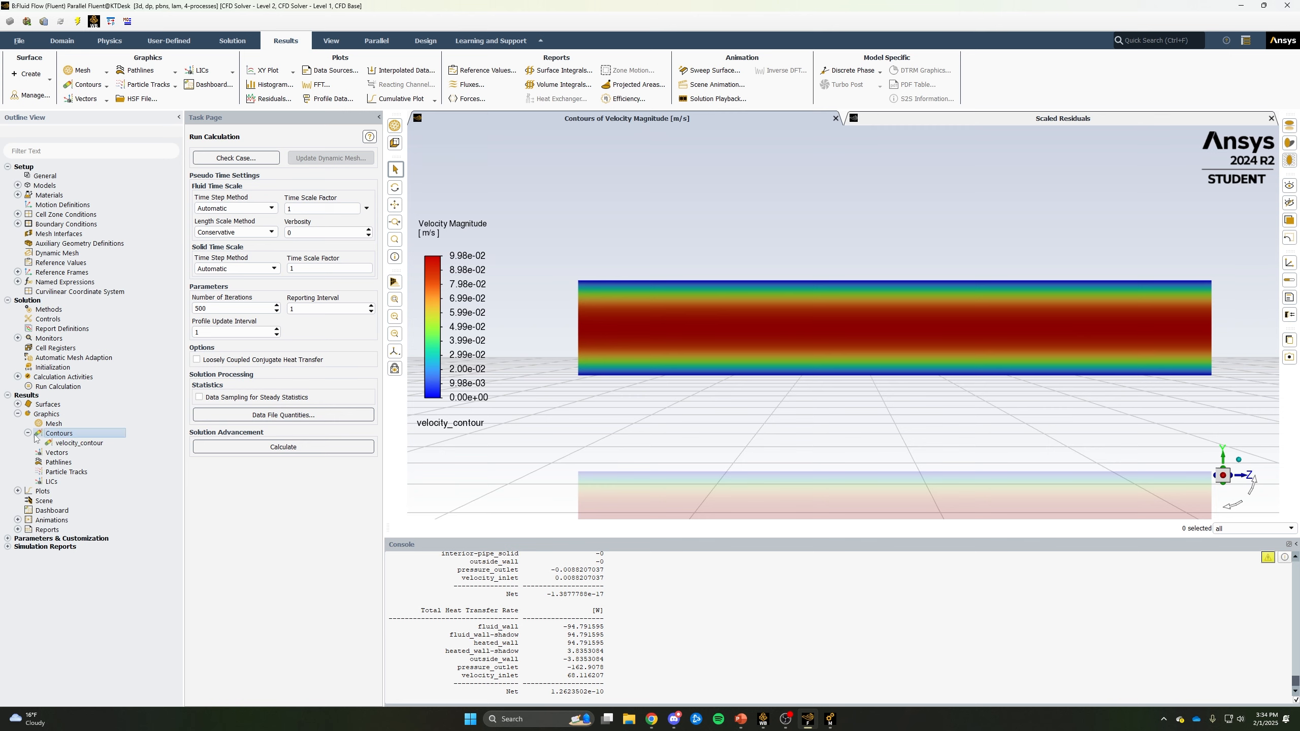
pyautogui.rightClick(60, 438)
pyautogui.click(84, 444)
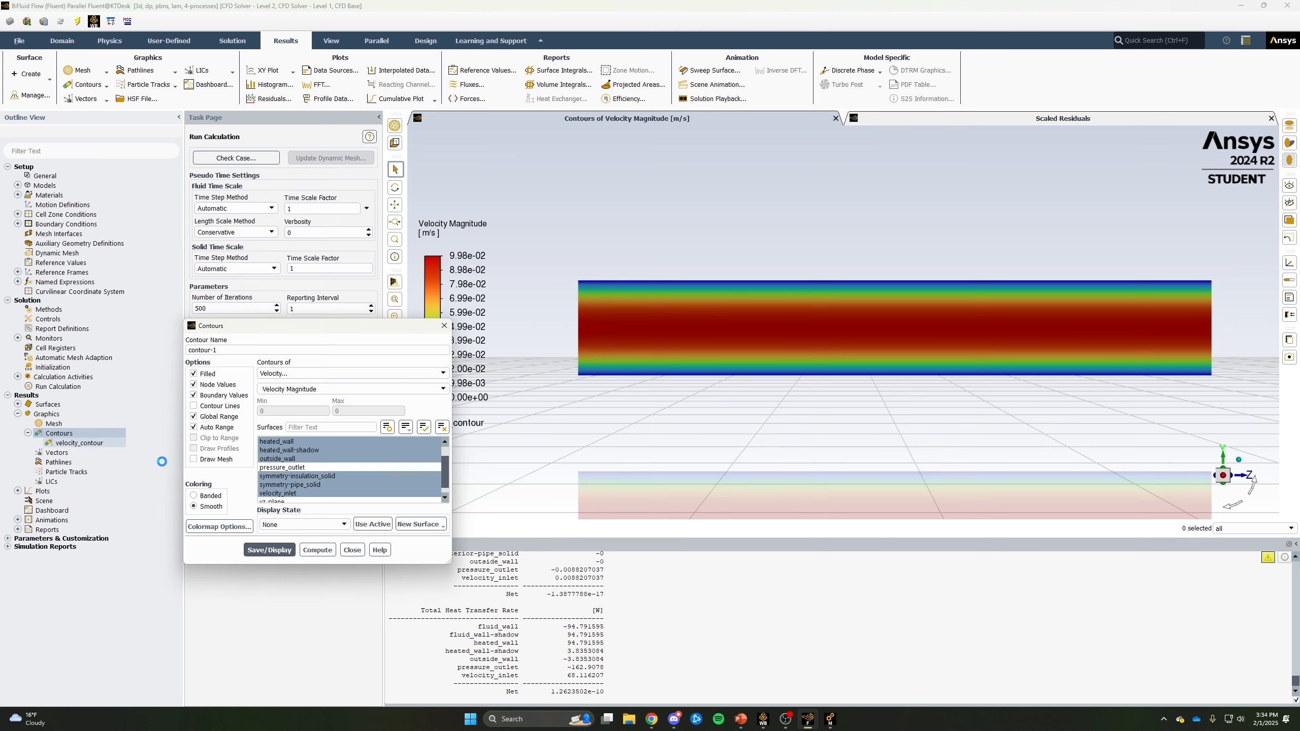
pyautogui.moveTo(245, 352); pyautogui.dragTo(179, 350)
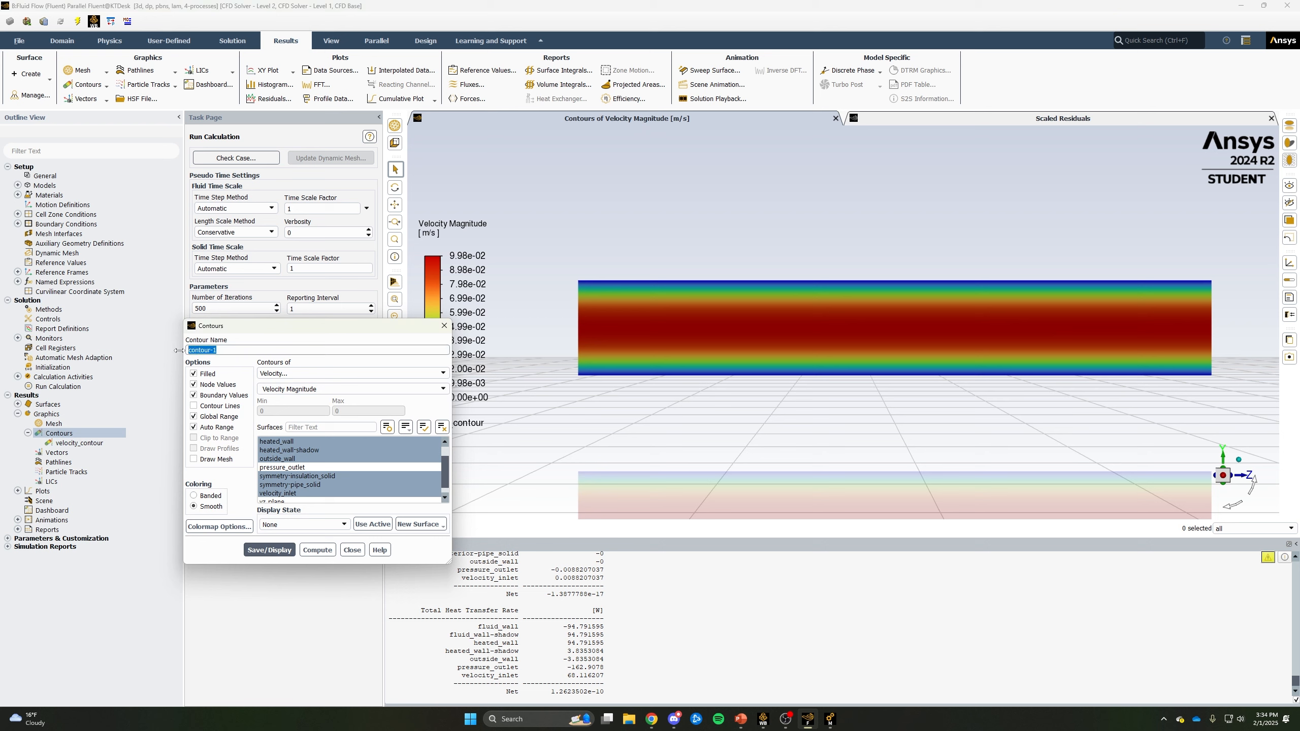
pyautogui.write('t_contou')
pyautogui.click(297, 374)
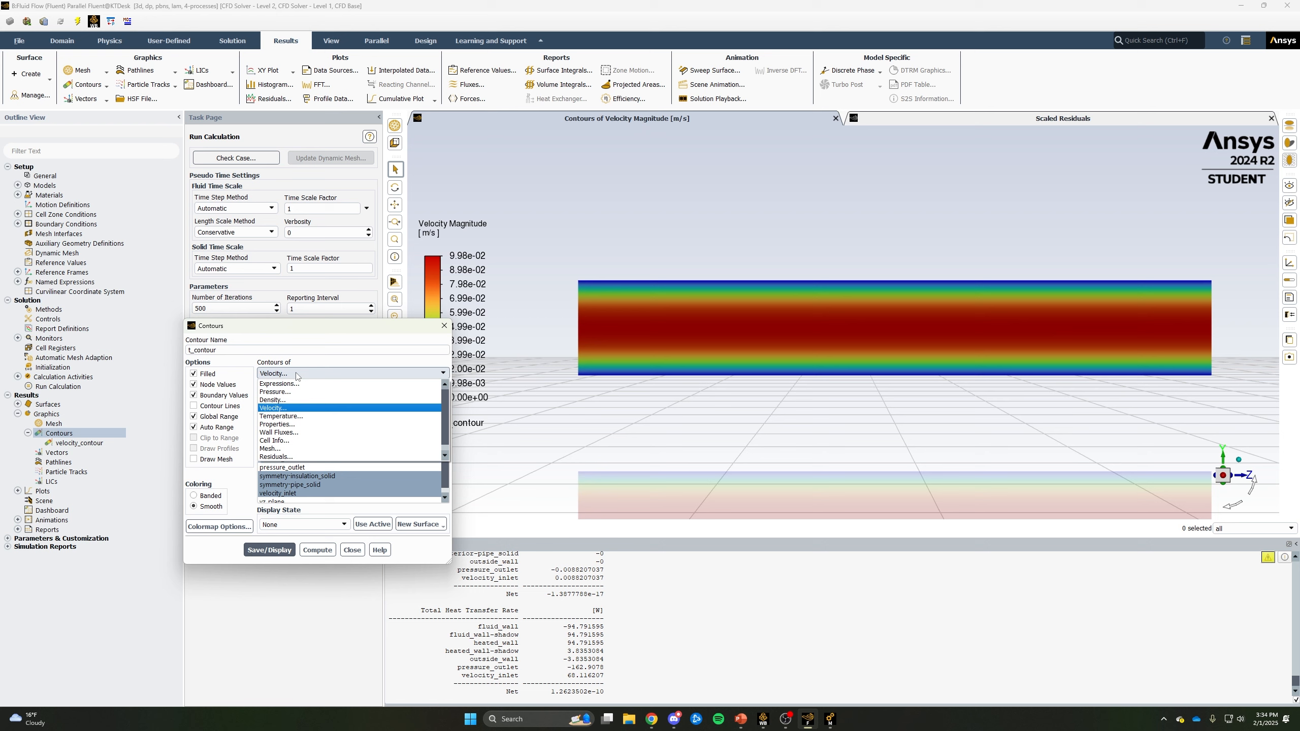
pyautogui.click(307, 416)
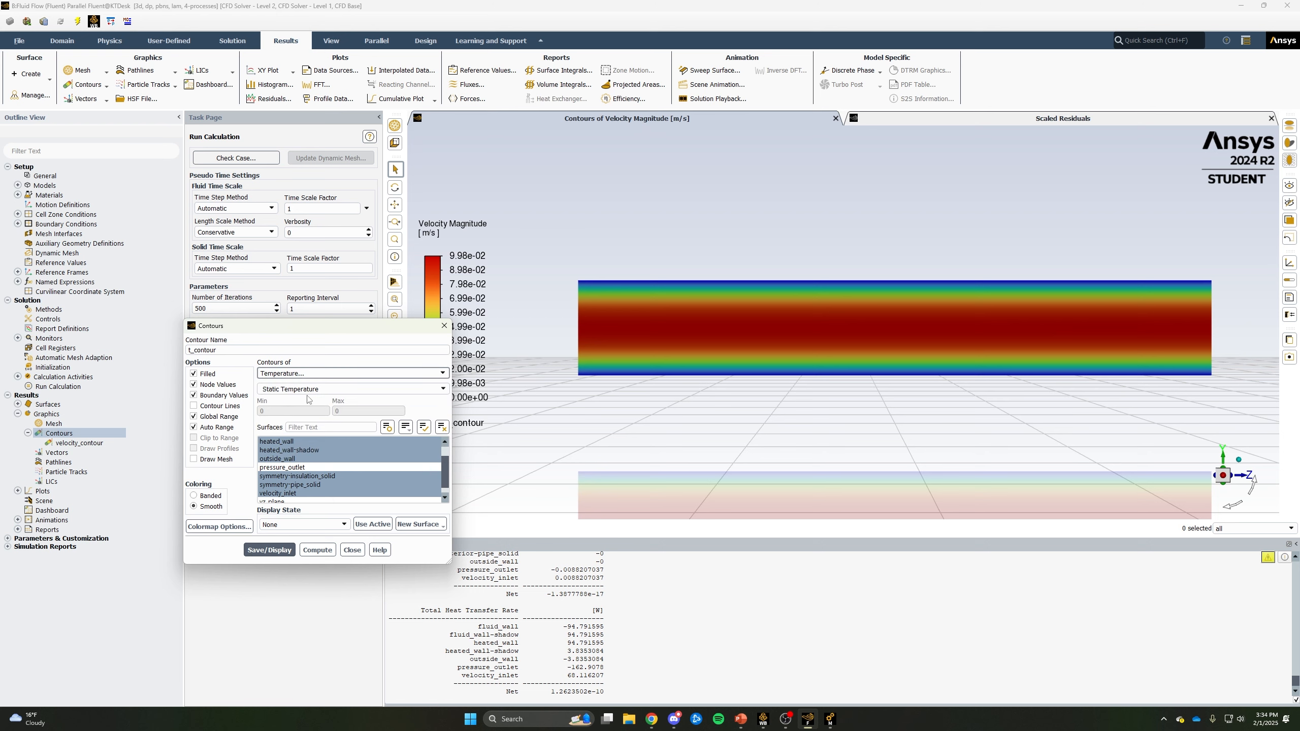
pyautogui.click(442, 426)
pyautogui.scroll(-1, 340, 482)
pyautogui.click(305, 493)
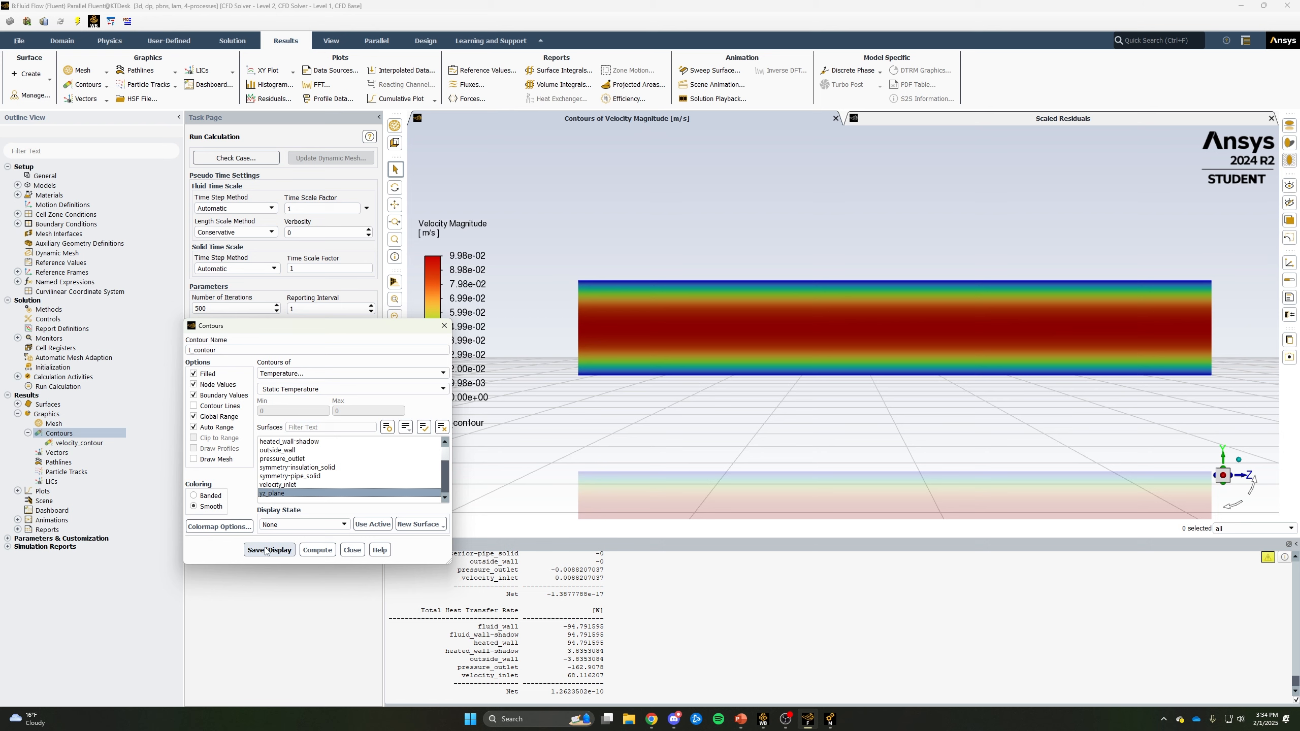
pyautogui.click(266, 550)
pyautogui.click(351, 550)
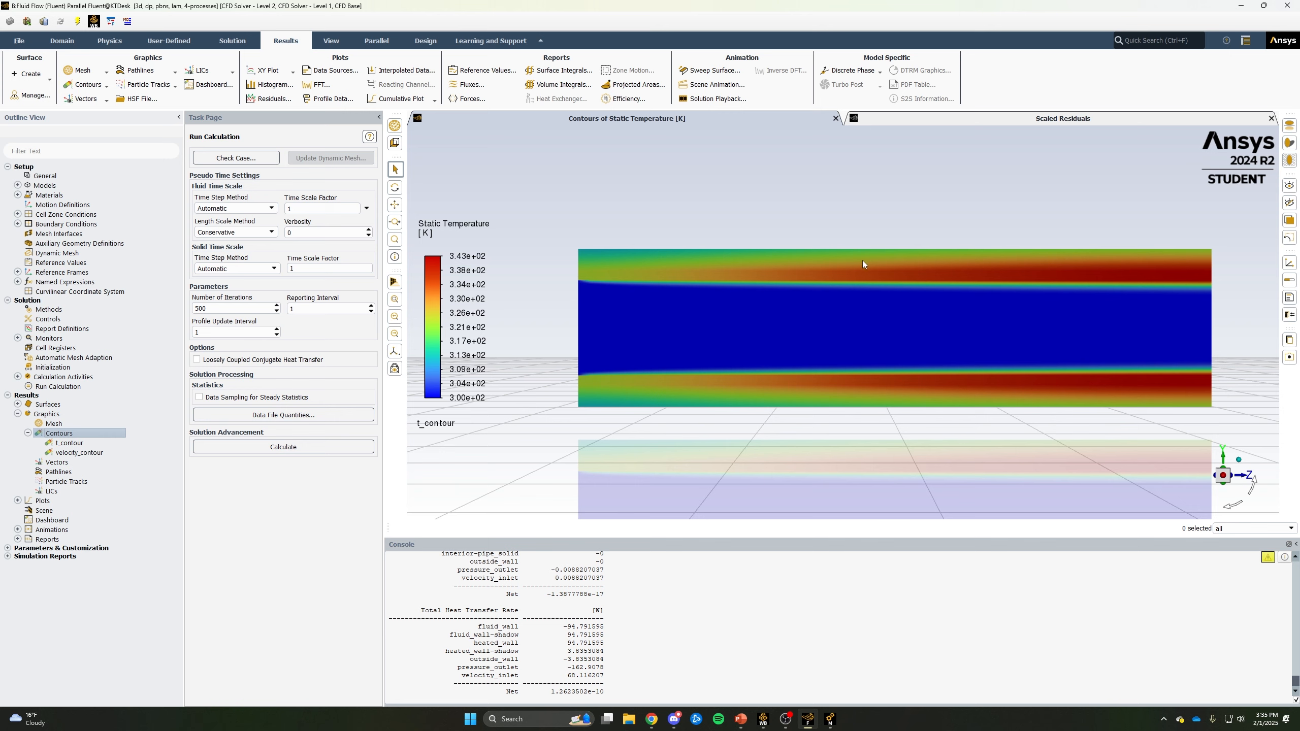
# Create a line surface from (0, 0, 0.05) m to (0, 1, 0.05) m.
pyautogui.rightClick(56, 408)
pyautogui.moveTo(81, 421)
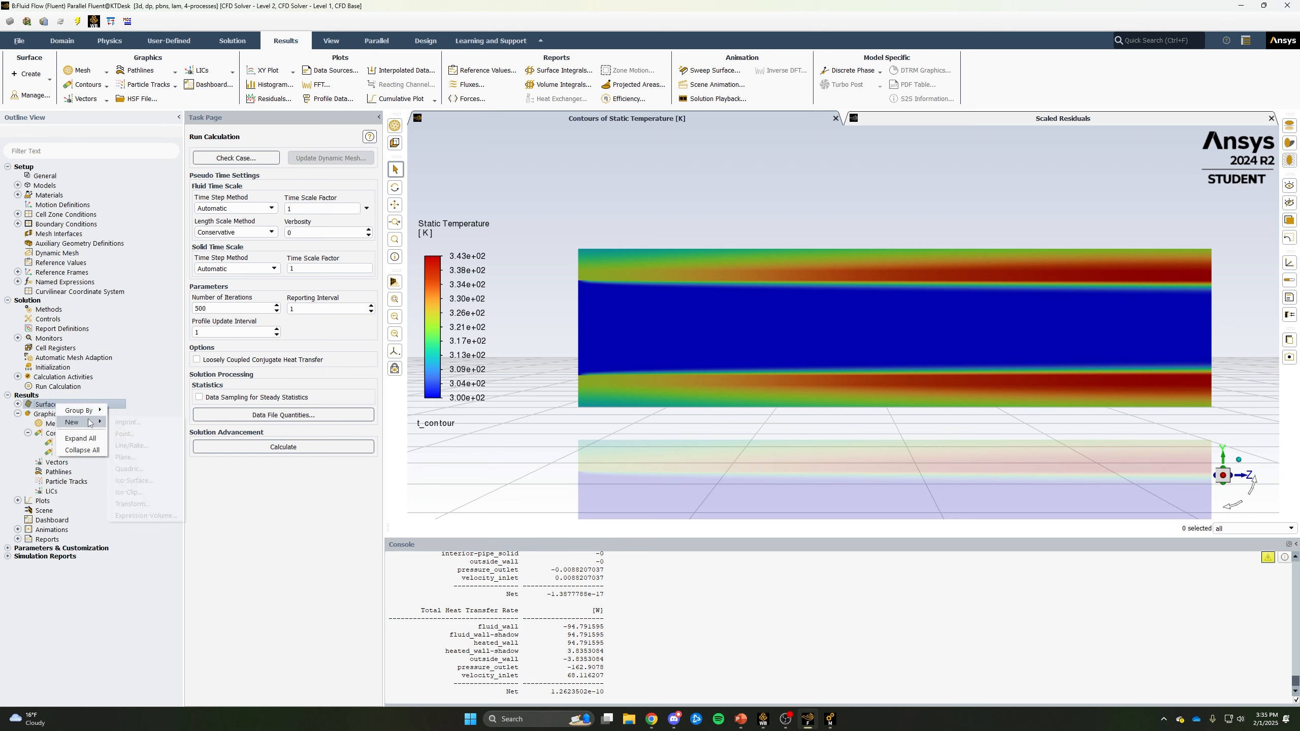
pyautogui.click(140, 448)
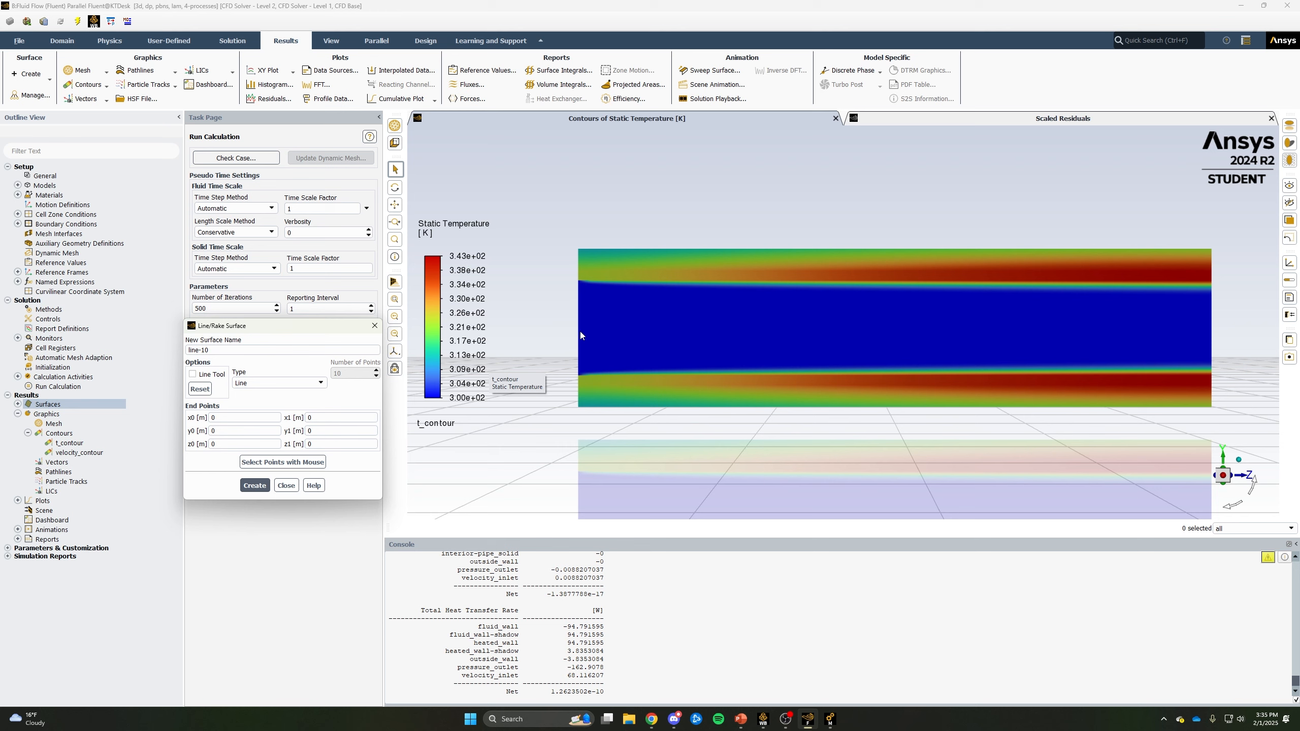
pyautogui.doubleClick(213, 444)
pyautogui.press('BackSpace')
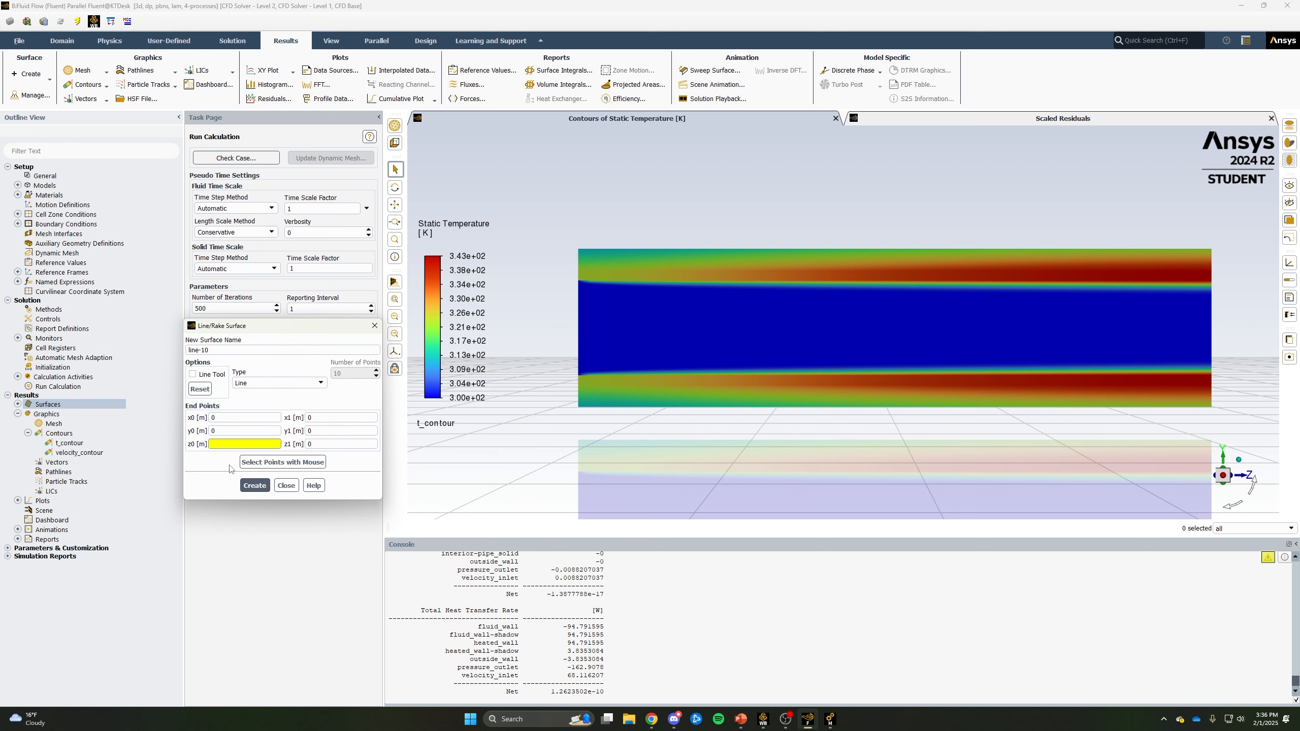
pyautogui.write('0.05')
pyautogui.click(324, 418)
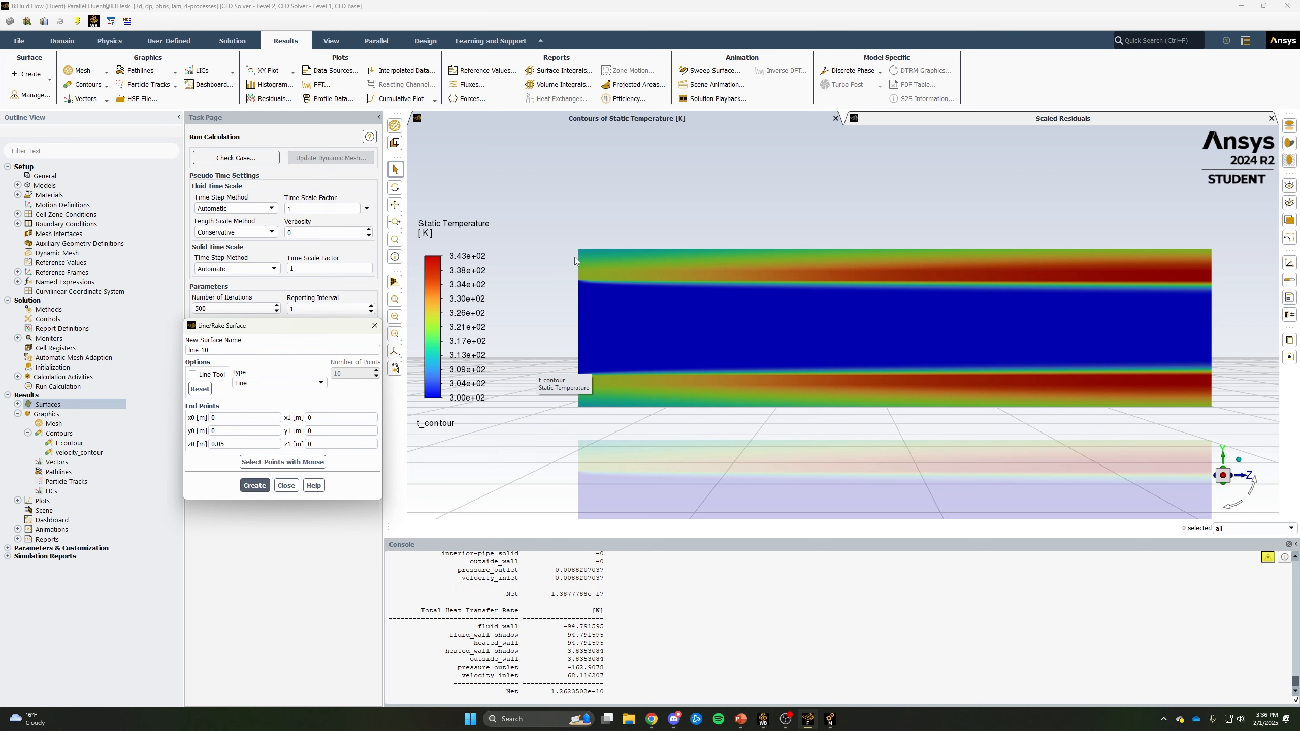
pyautogui.doubleClick(308, 444)
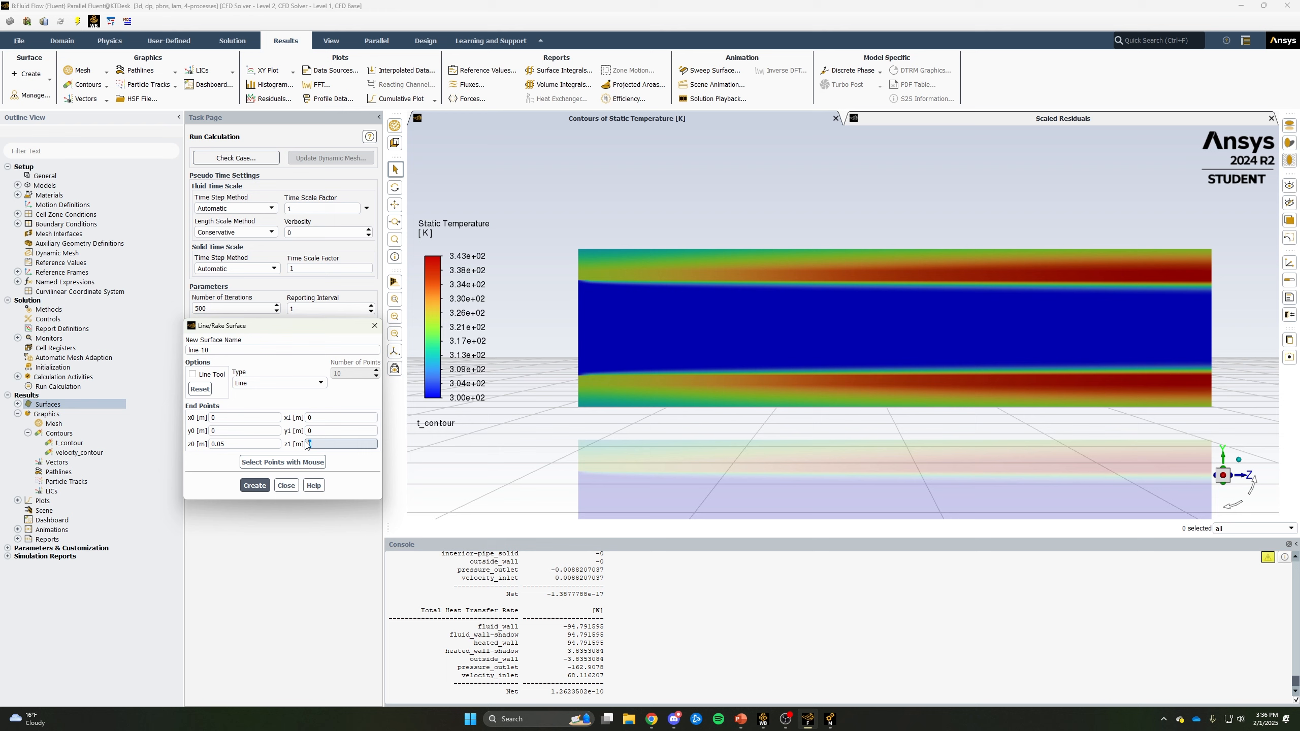
pyautogui.write('0.05')
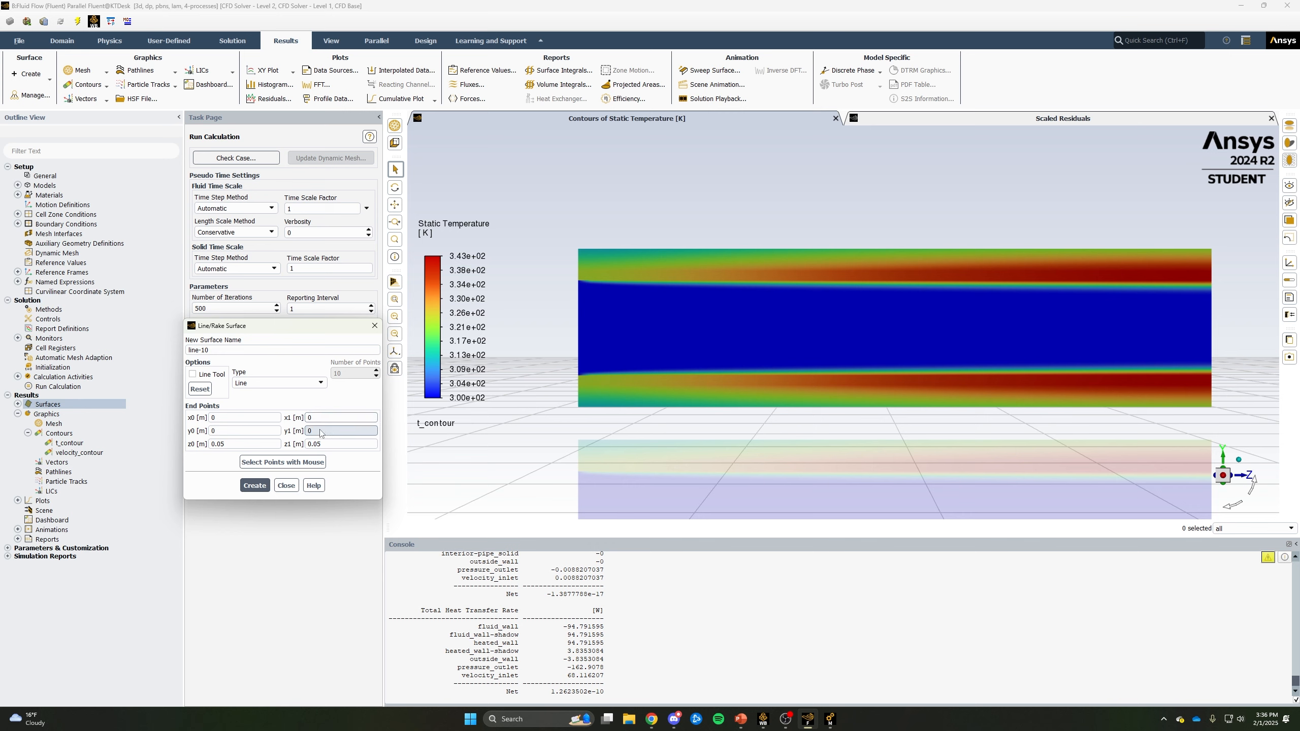
pyautogui.doubleClick(321, 433)
pyautogui.write('1')
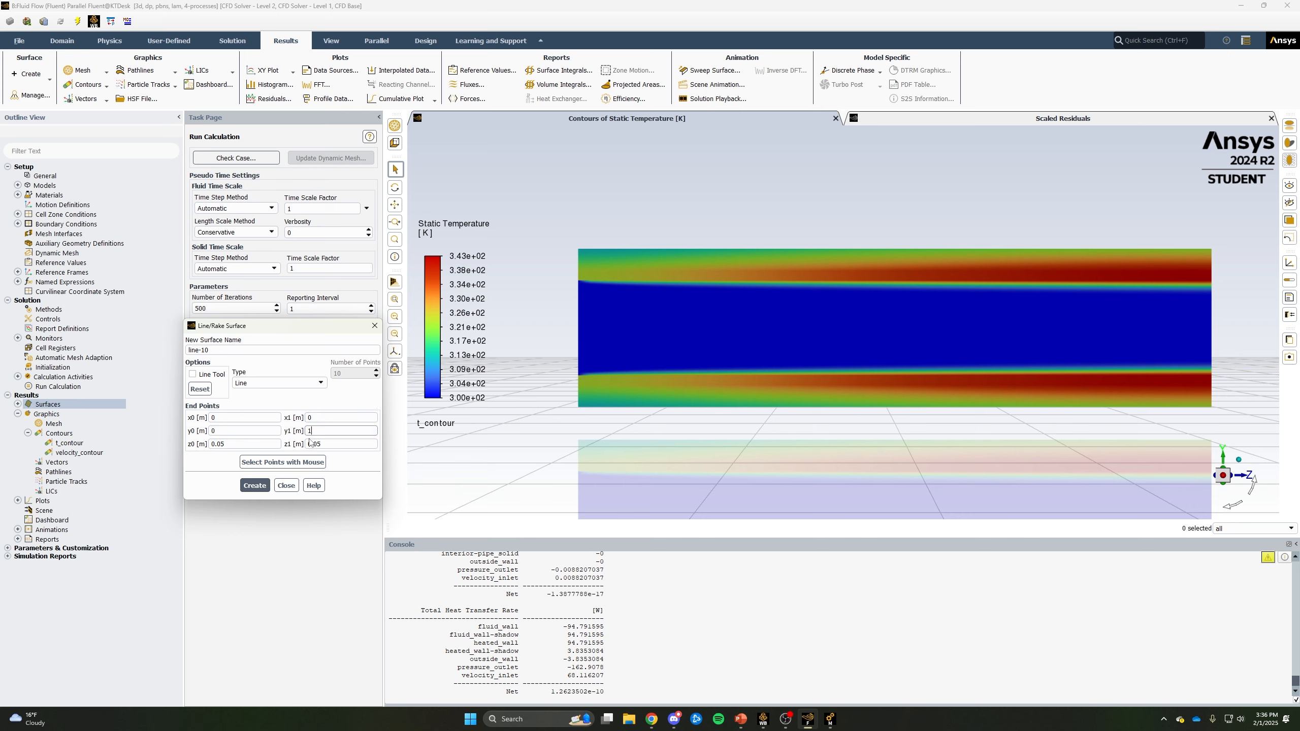
pyautogui.click(250, 487)
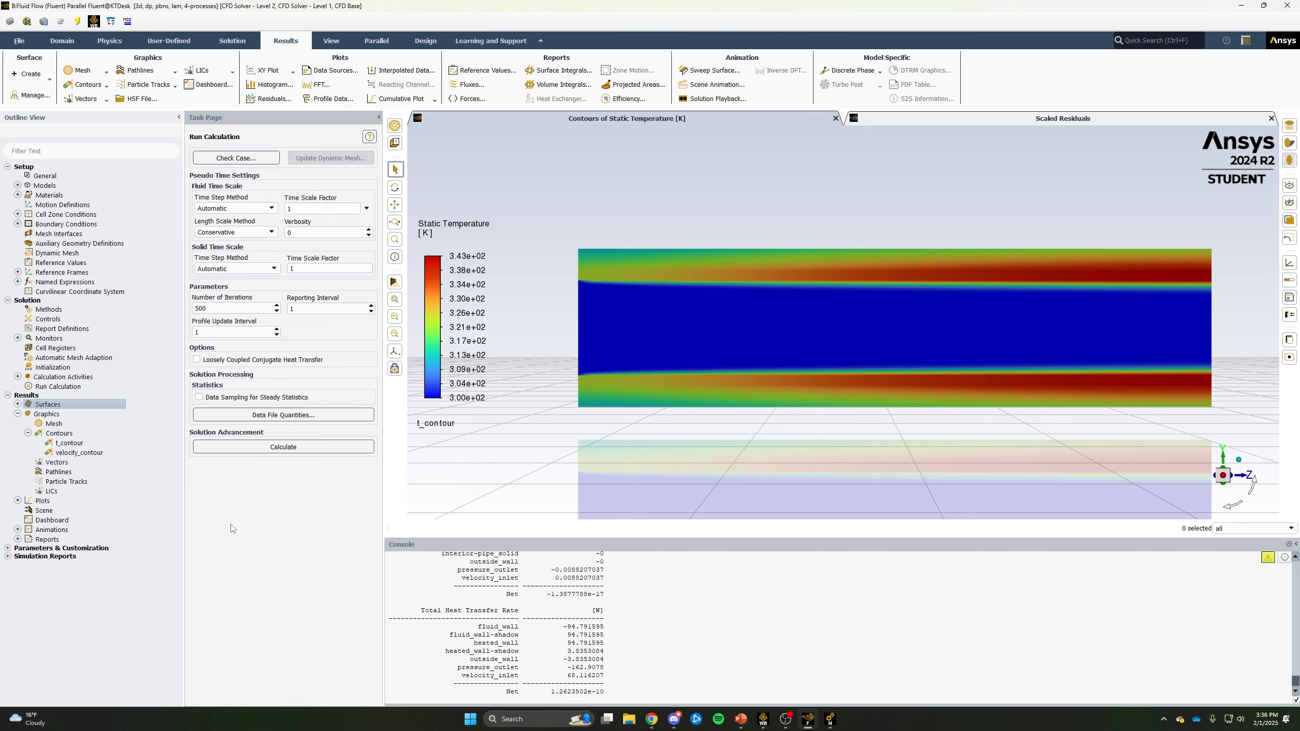
# Start a new XY plot named temperature_plot with static temperature as the Y axis function.
pyautogui.click(18, 501)
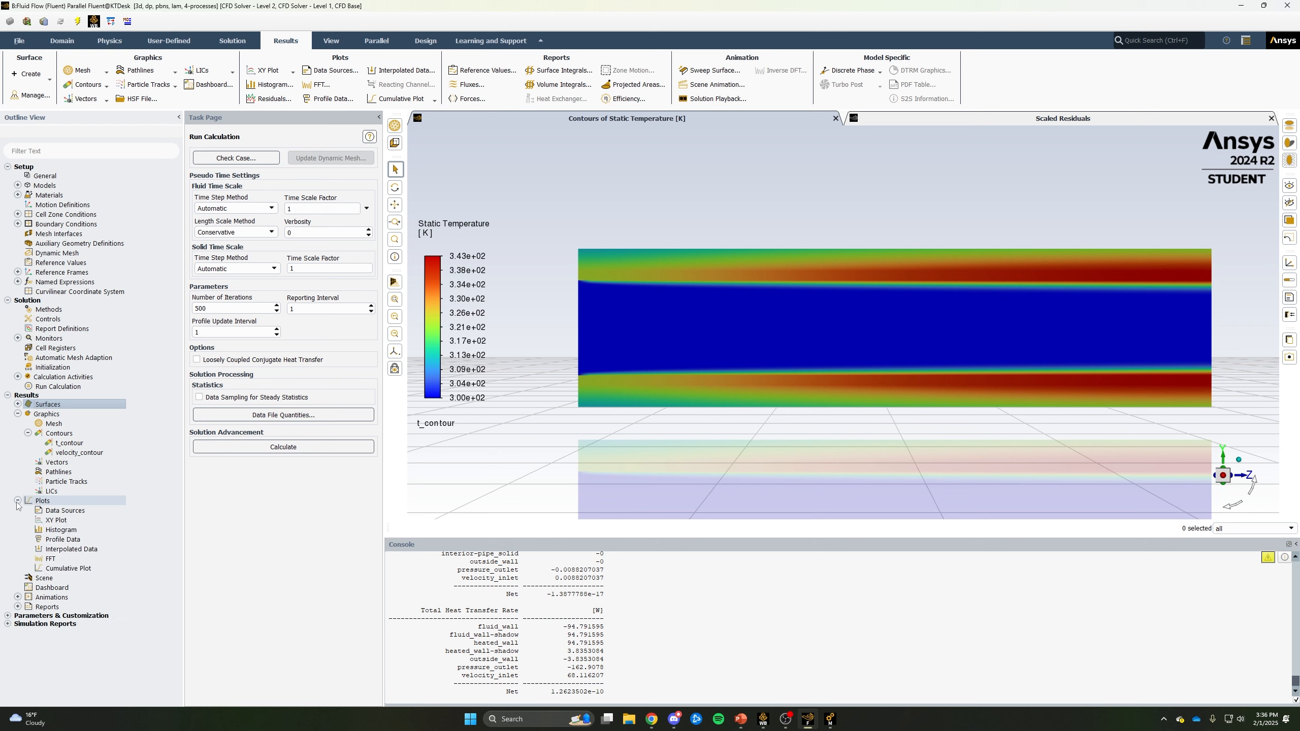
pyautogui.click(64, 520)
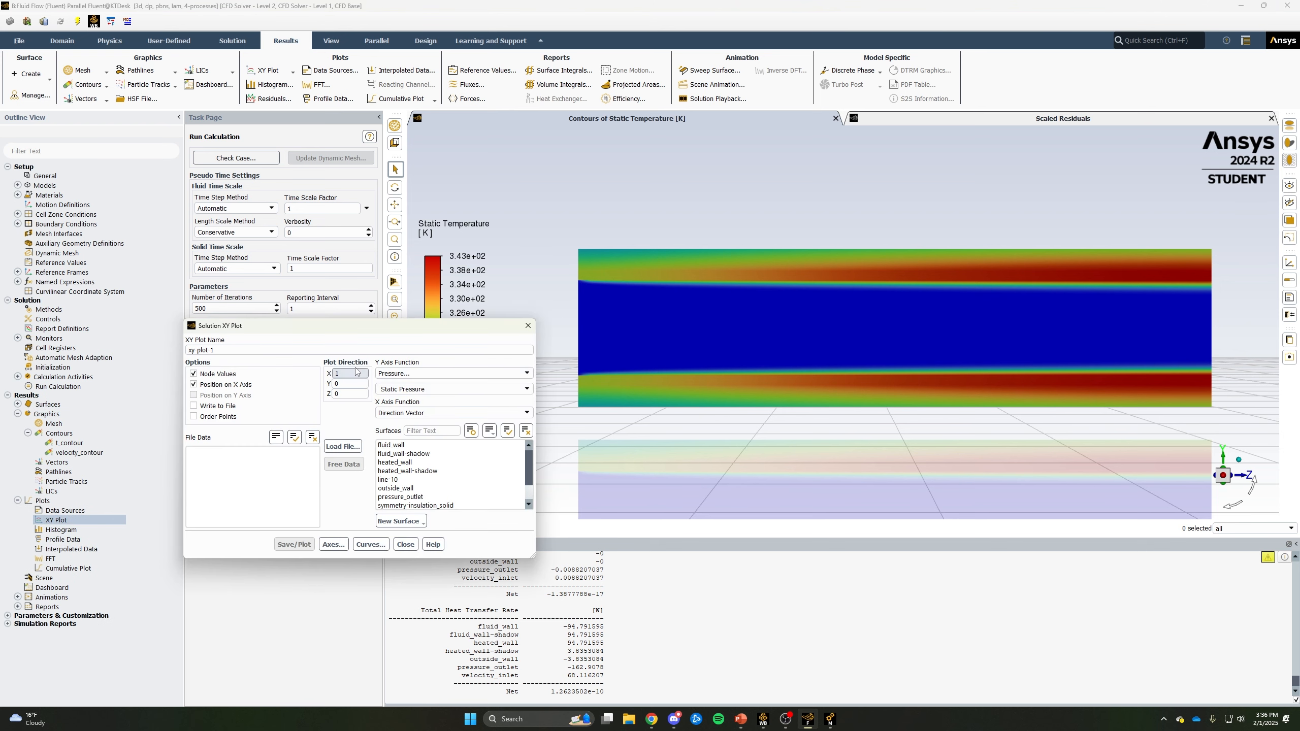
pyautogui.moveTo(215, 349); pyautogui.dragTo(177, 348)
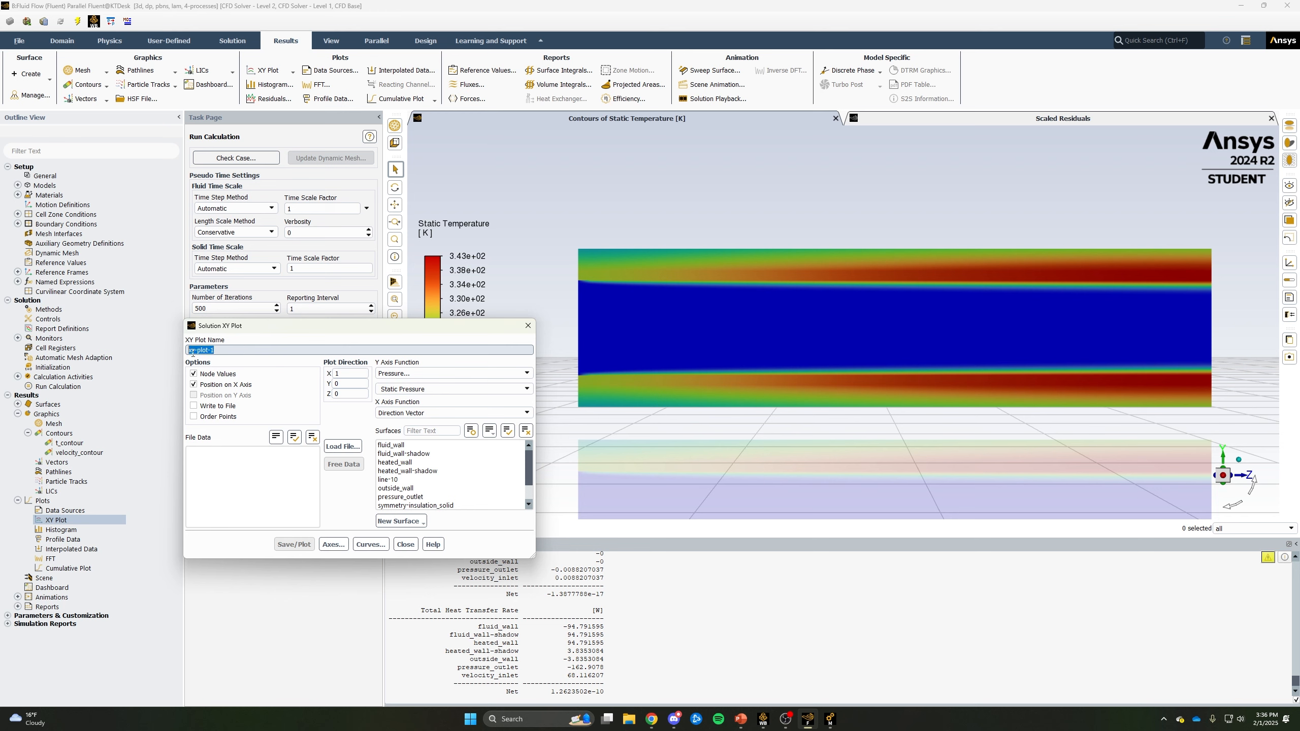
pyautogui.write('tempertat')
pyautogui.press('BackSpace')
pyautogui.press('BackSpace')
pyautogui.press('BackSpace')
pyautogui.write('ature_plot')
pyautogui.click(409, 373)
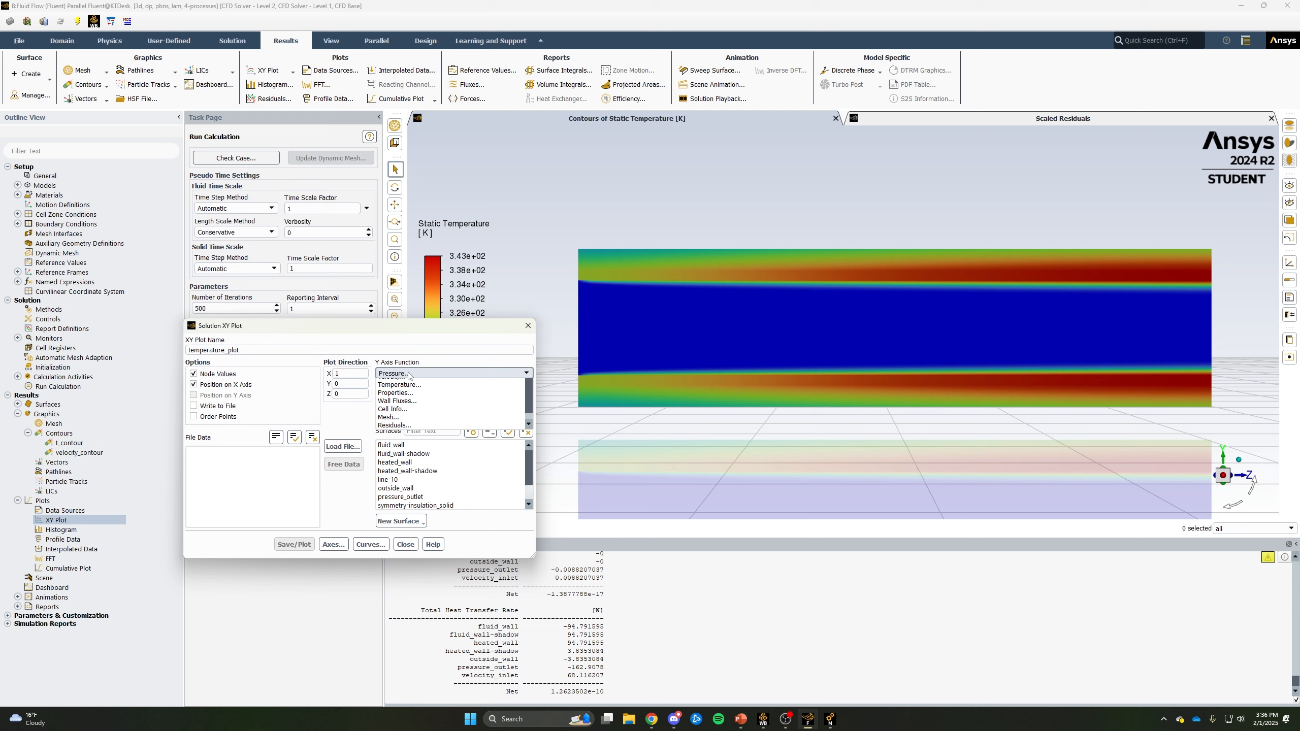
pyautogui.click(414, 417)
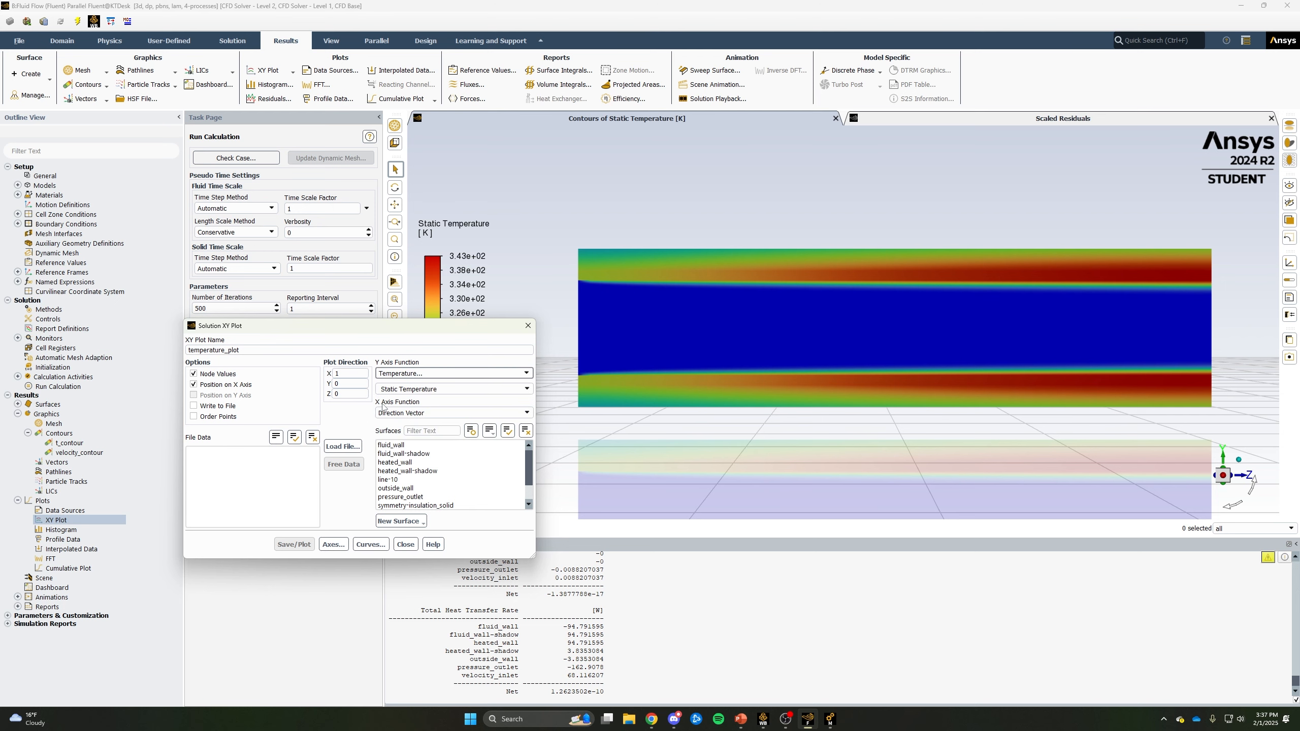
# Set the plot direction to X 0, Y 1, and save and plot the temperature along line-10.
pyautogui.click(347, 374)
pyautogui.doubleClick(347, 374)
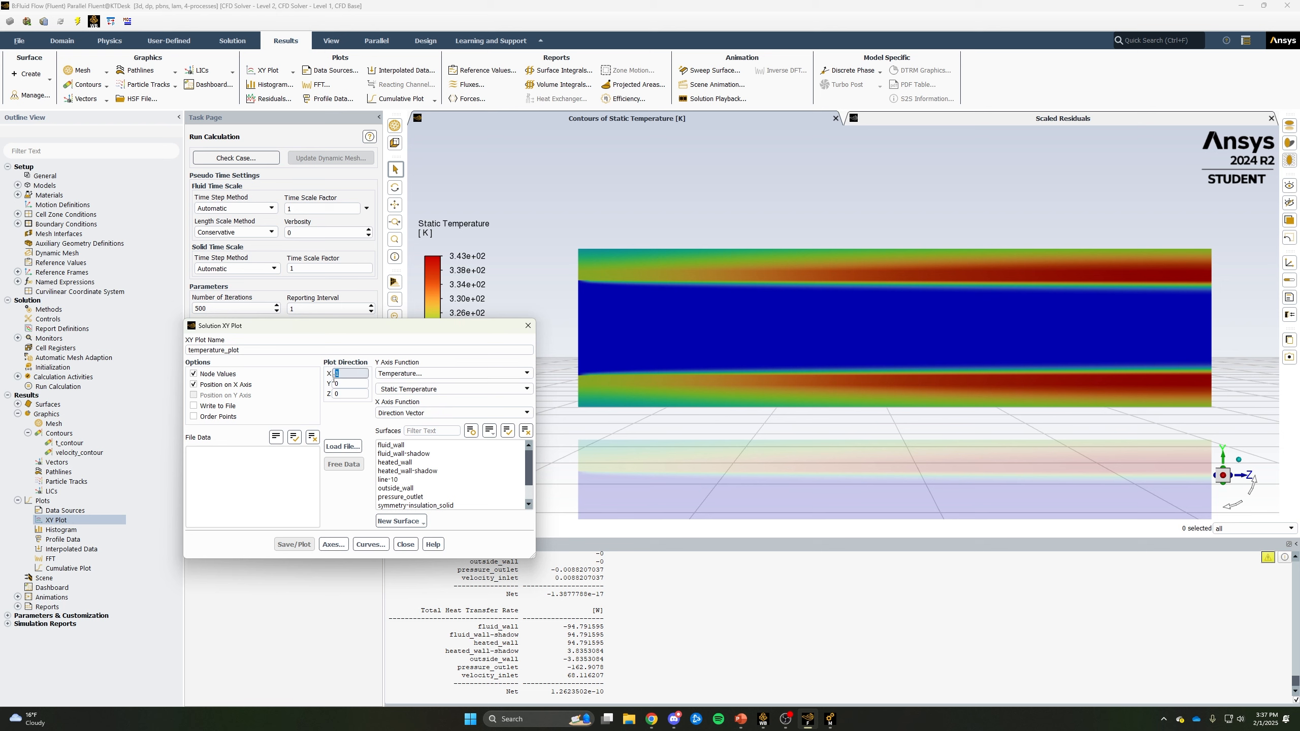
pyautogui.write('0')
pyautogui.moveTo(340, 384); pyautogui.dragTo(330, 385)
pyautogui.write('1')
pyautogui.click(399, 480)
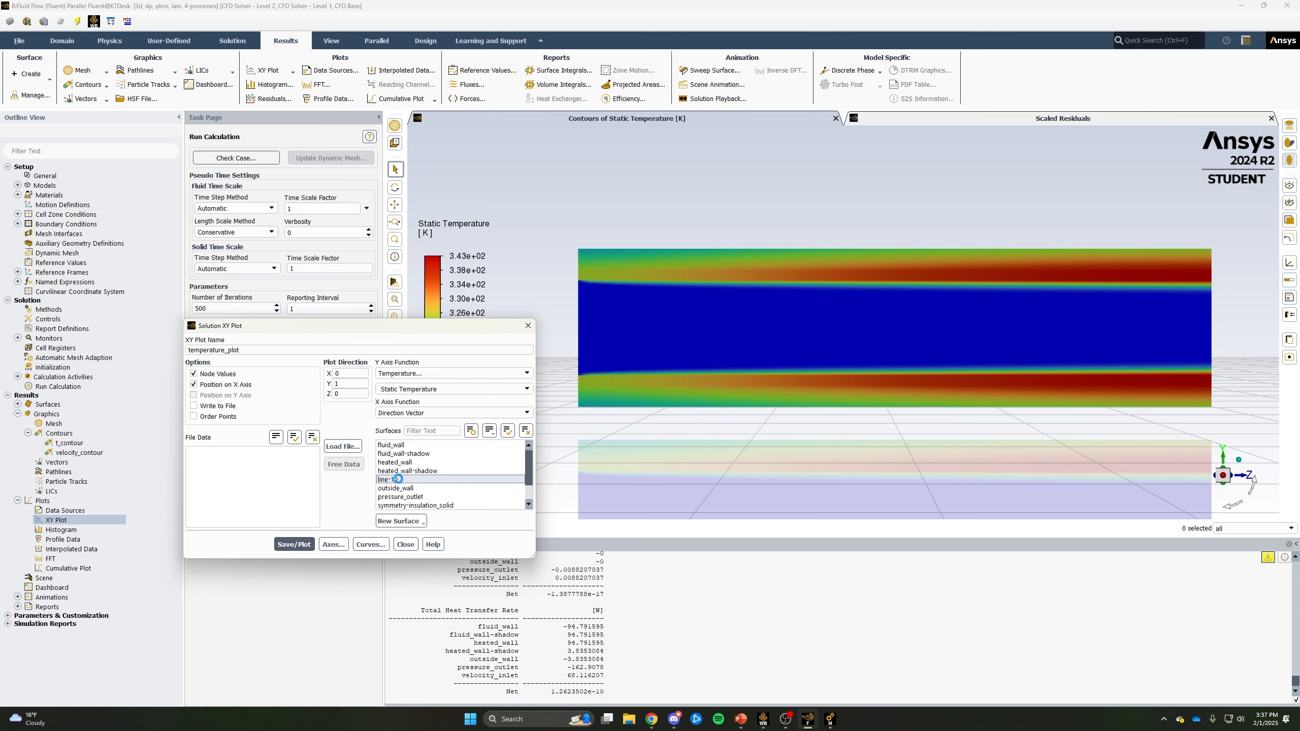
pyautogui.click(289, 544)
pyautogui.moveTo(357, 332); pyautogui.dragTo(194, 318)
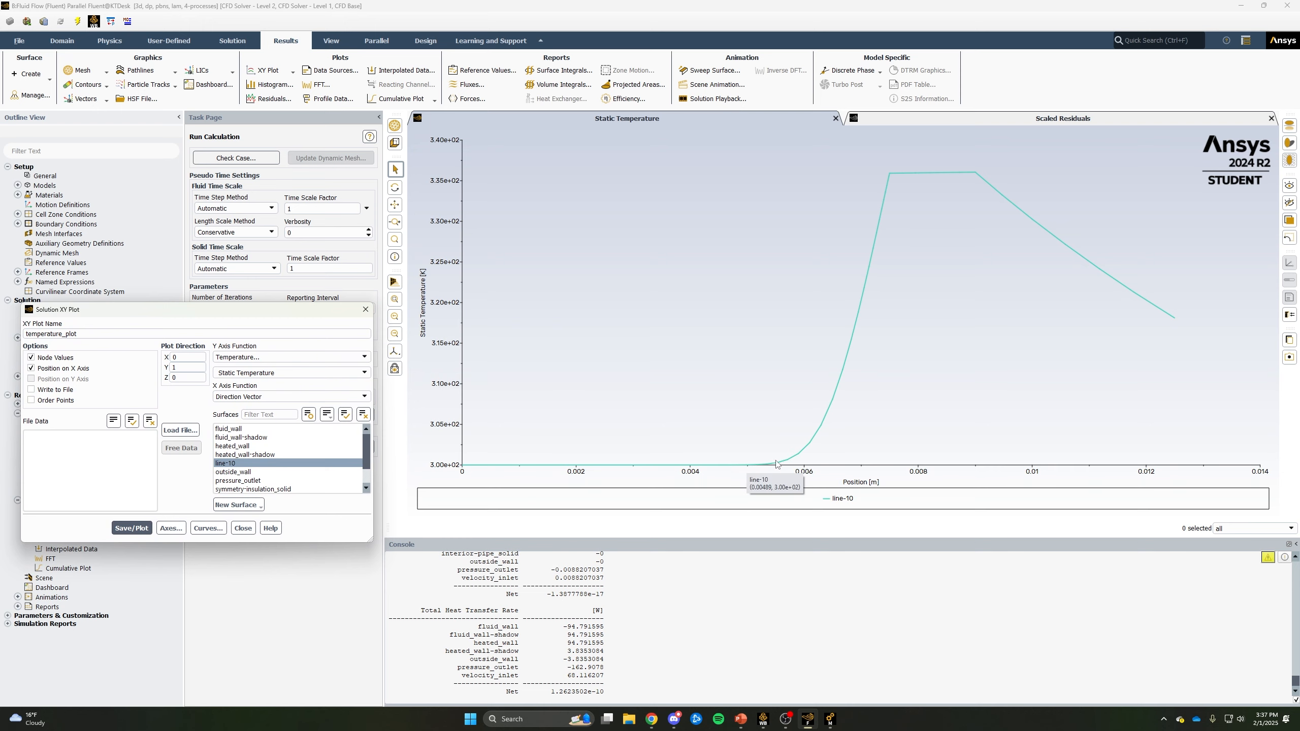
pyautogui.moveTo(463, 471)
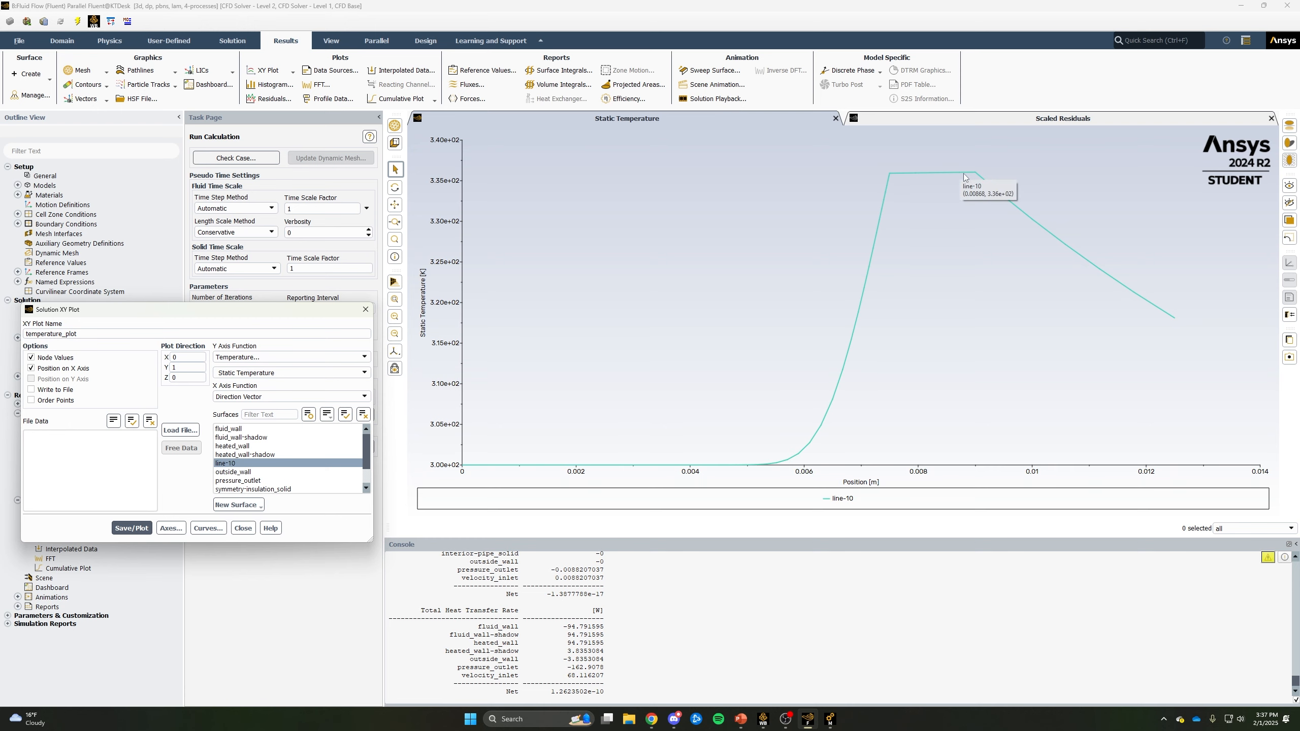
pyautogui.moveTo(909, 182)
pyautogui.moveTo(975, 179)
pyautogui.moveTo(1178, 319)
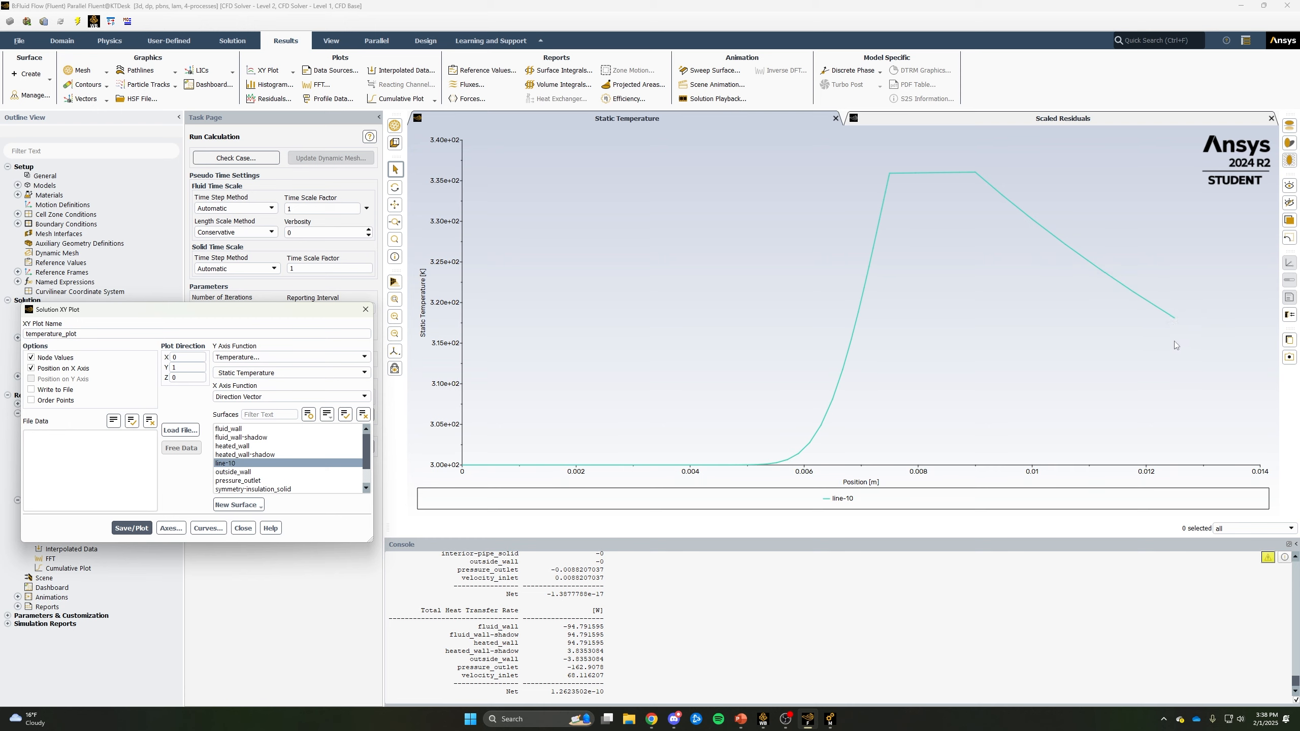
pyautogui.click(243, 529)
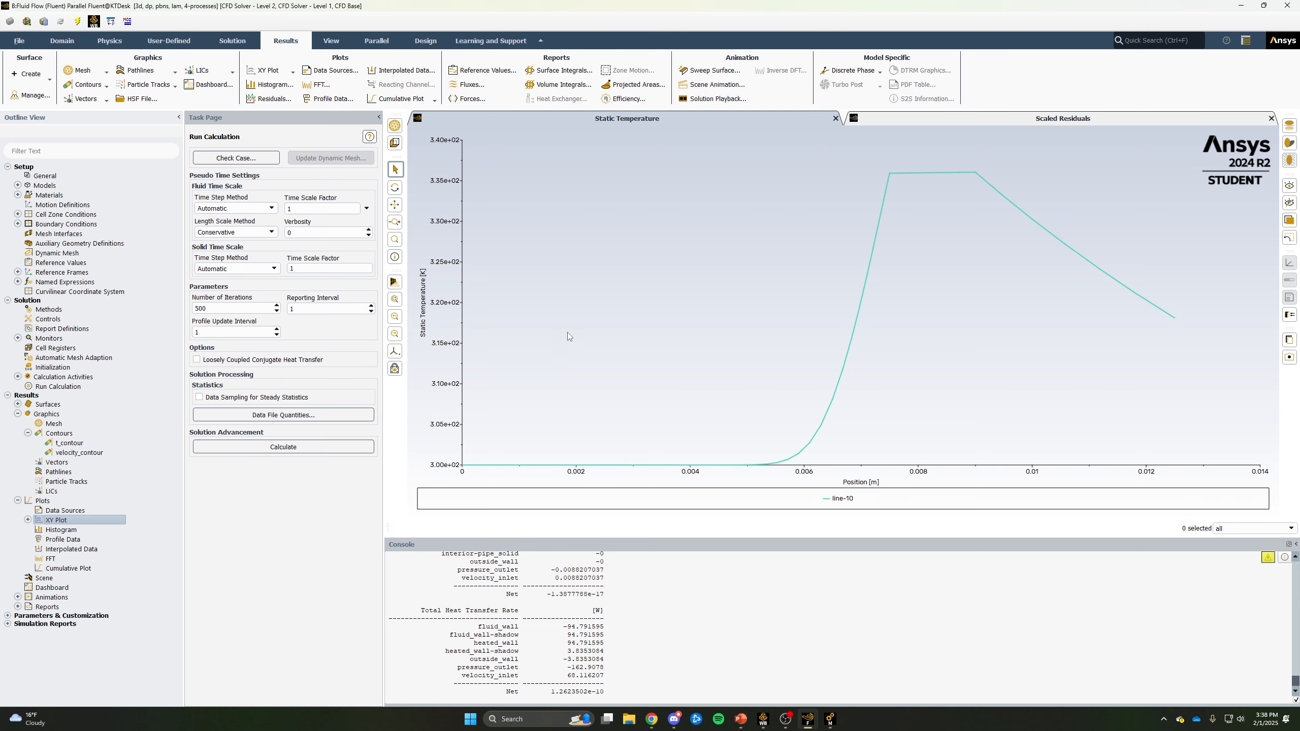
# Compute the area-weighted average surface heat transfer coefficient on fluid_wall-shadow with a surface integral report.
pyautogui.click(557, 72)
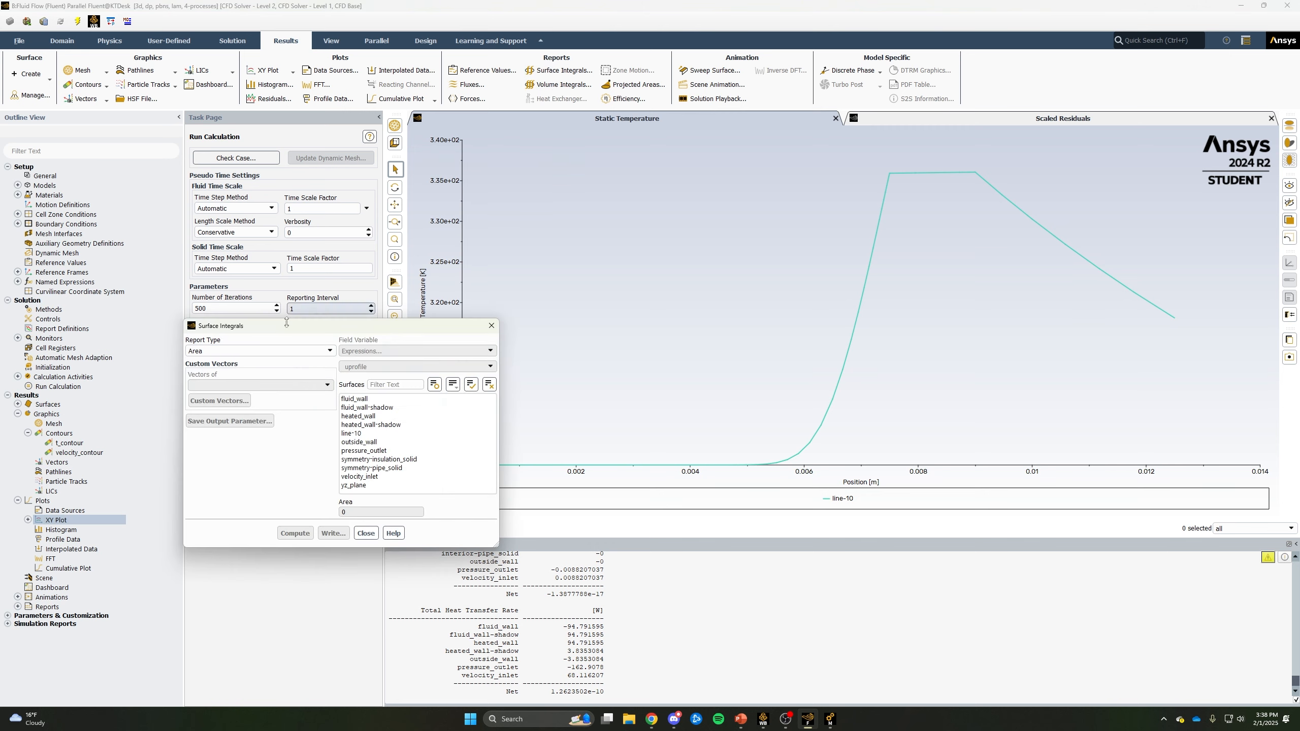
pyautogui.click(248, 352)
pyautogui.click(241, 369)
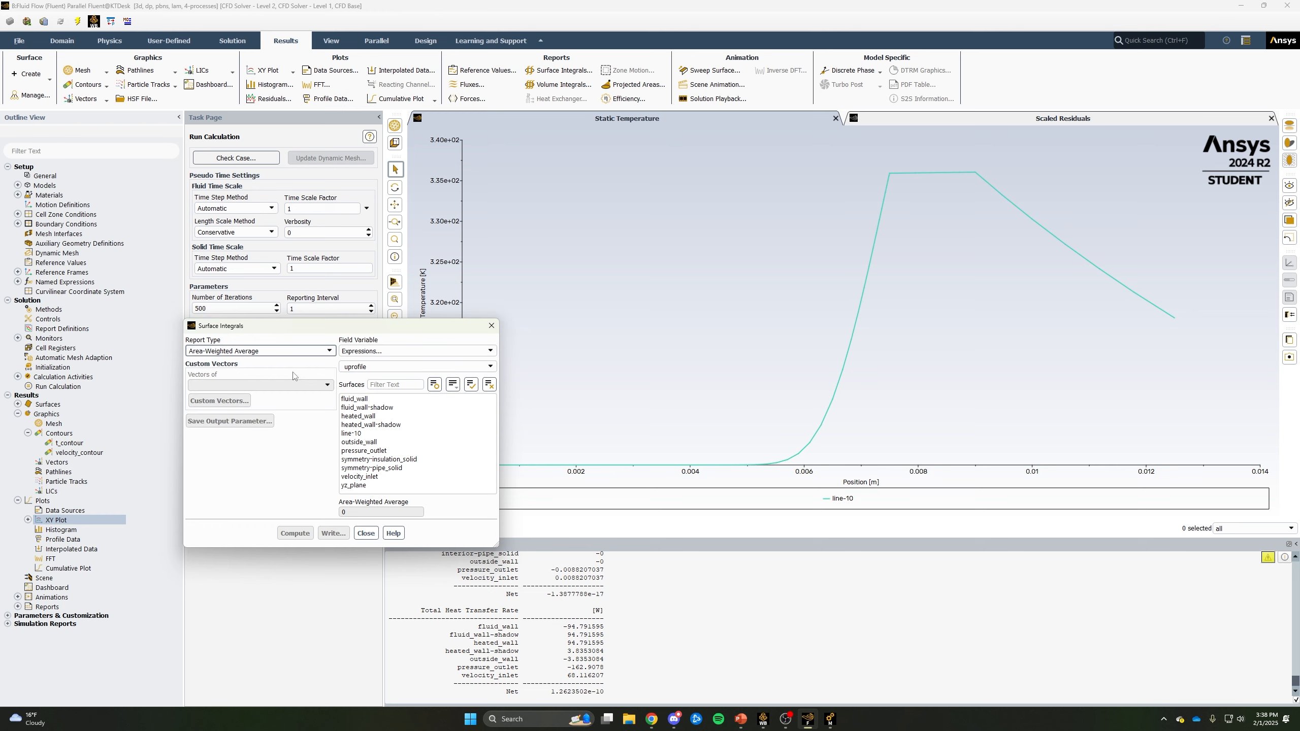
pyautogui.click(376, 351)
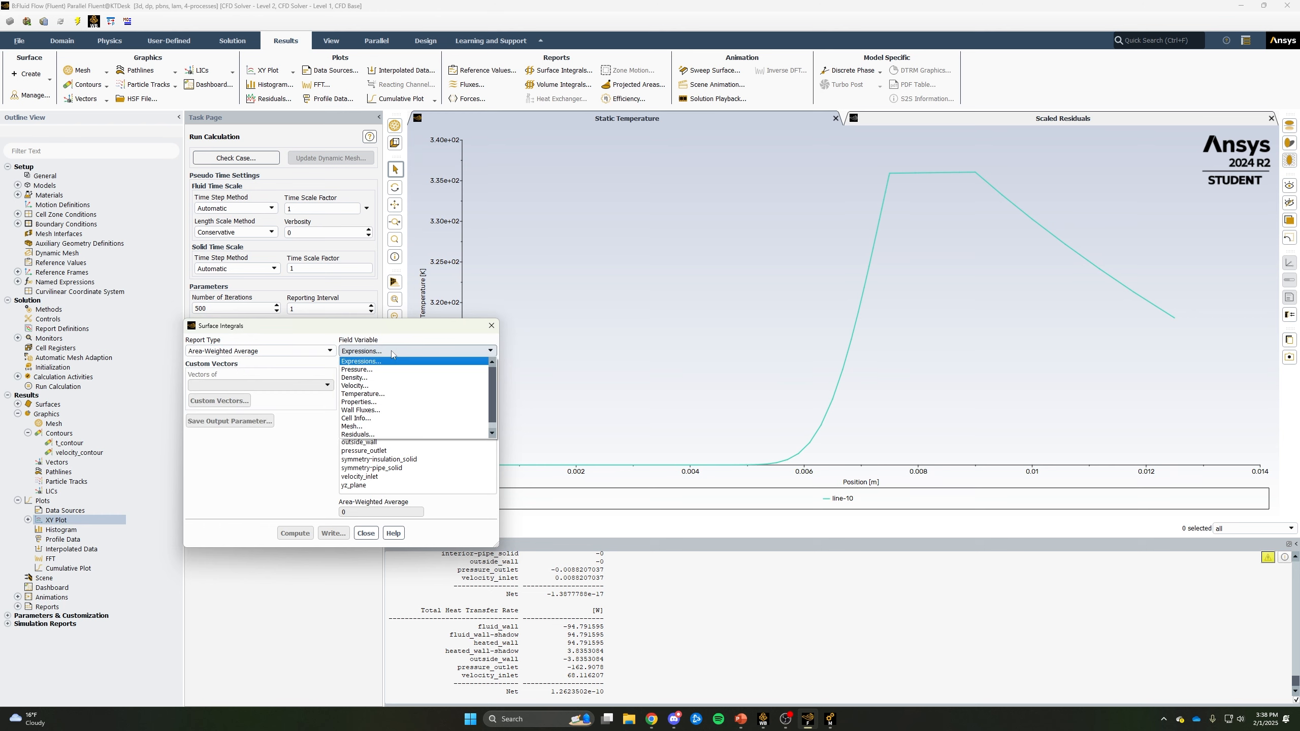
pyautogui.click(376, 411)
pyautogui.click(414, 366)
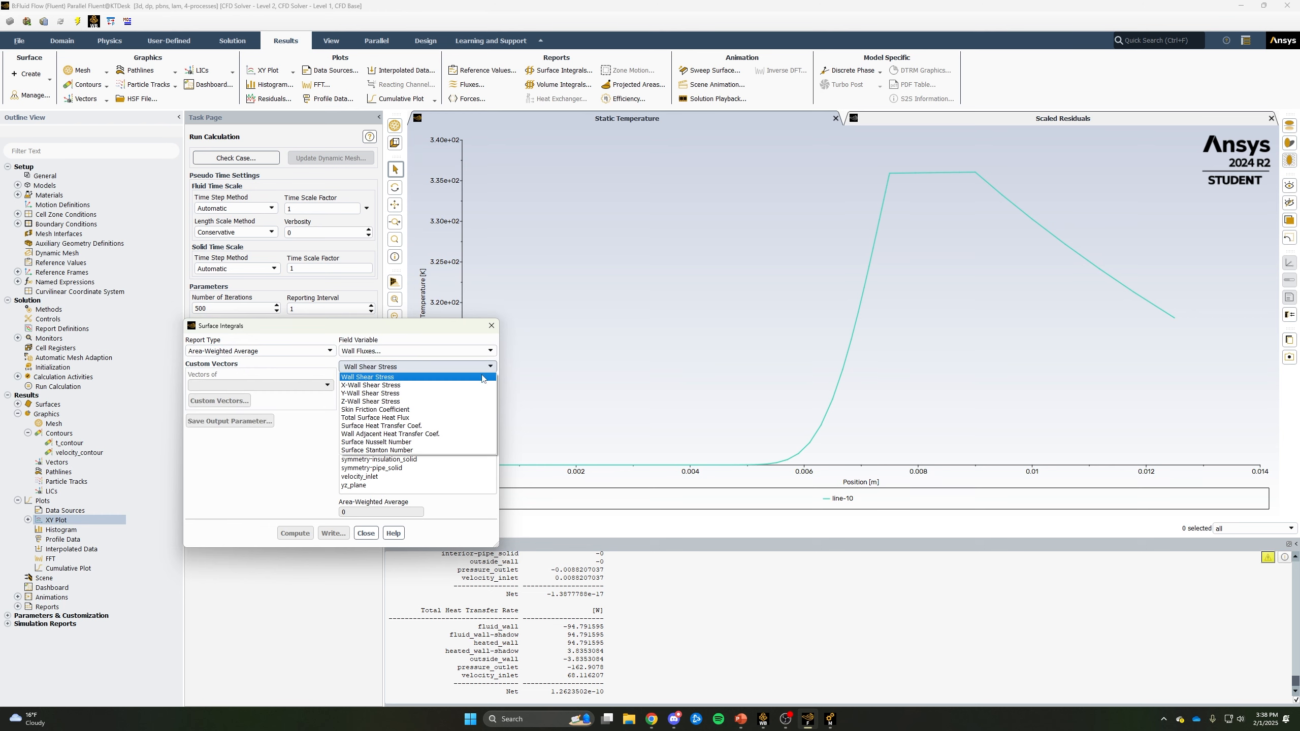
pyautogui.click(411, 426)
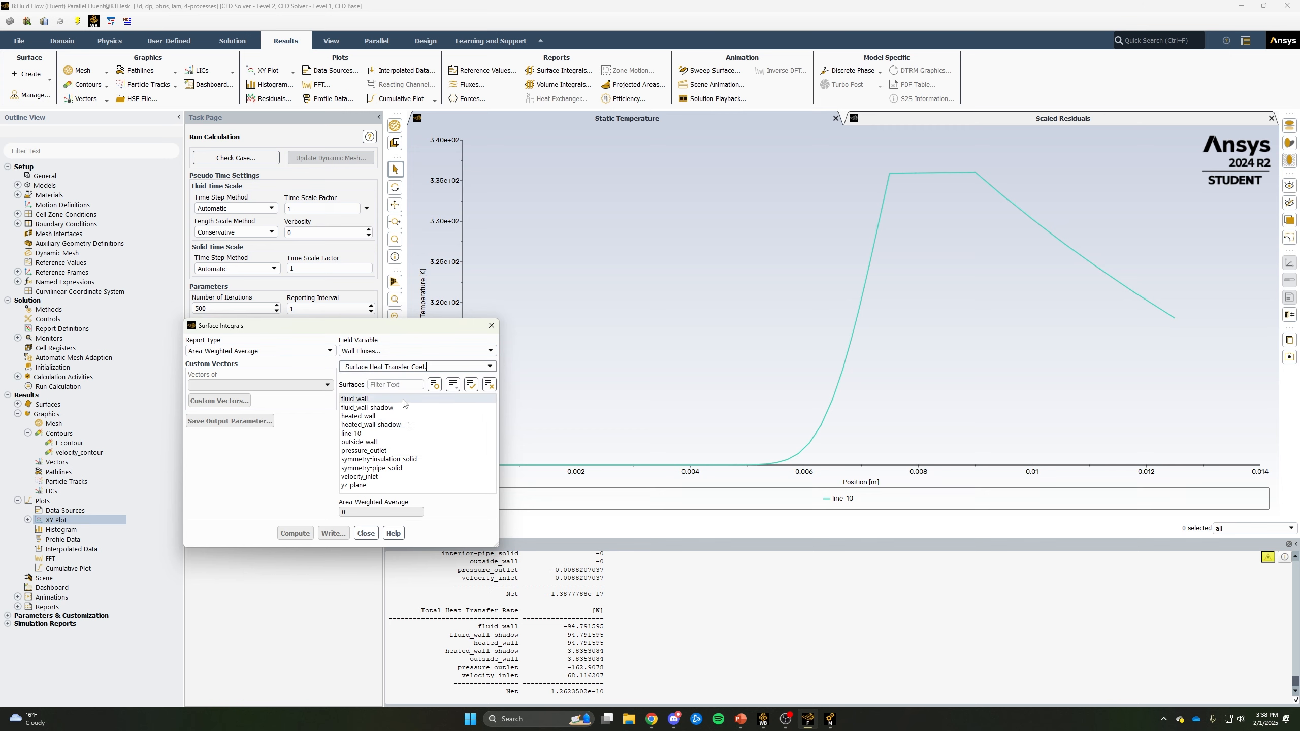
pyautogui.click(366, 408)
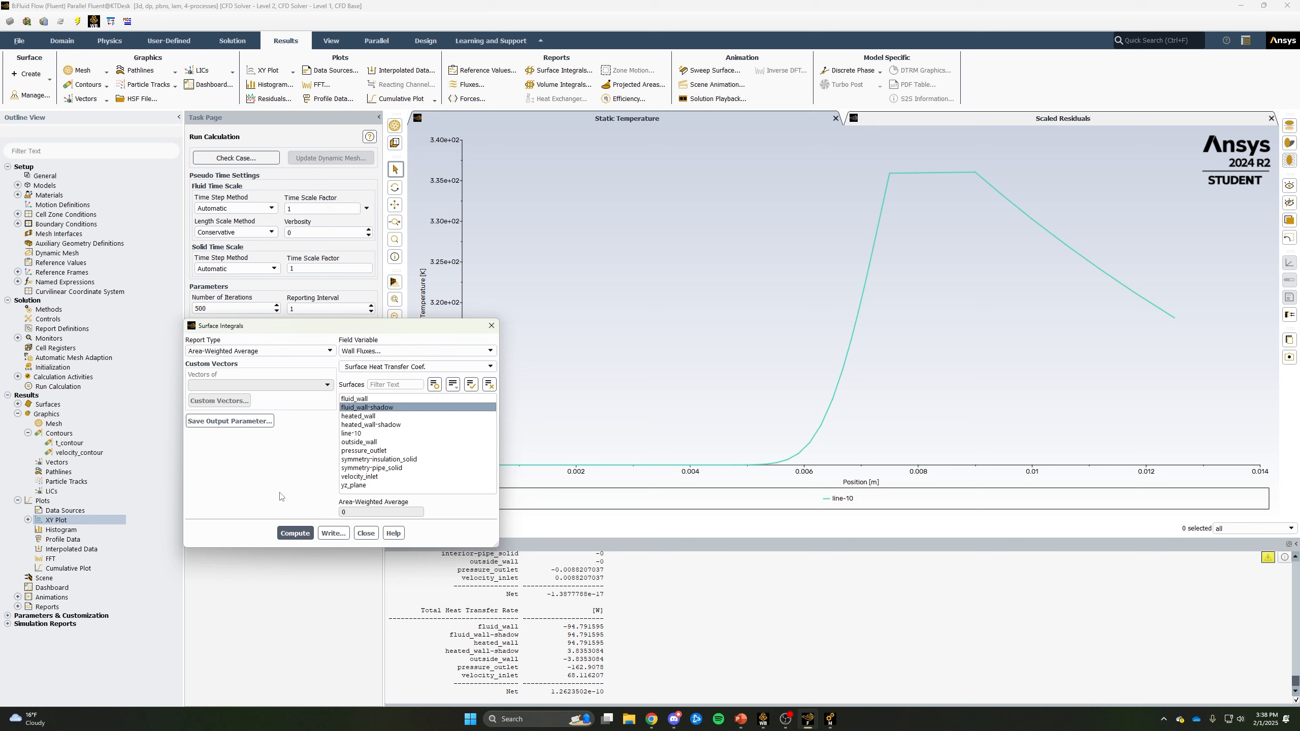
pyautogui.click(295, 533)
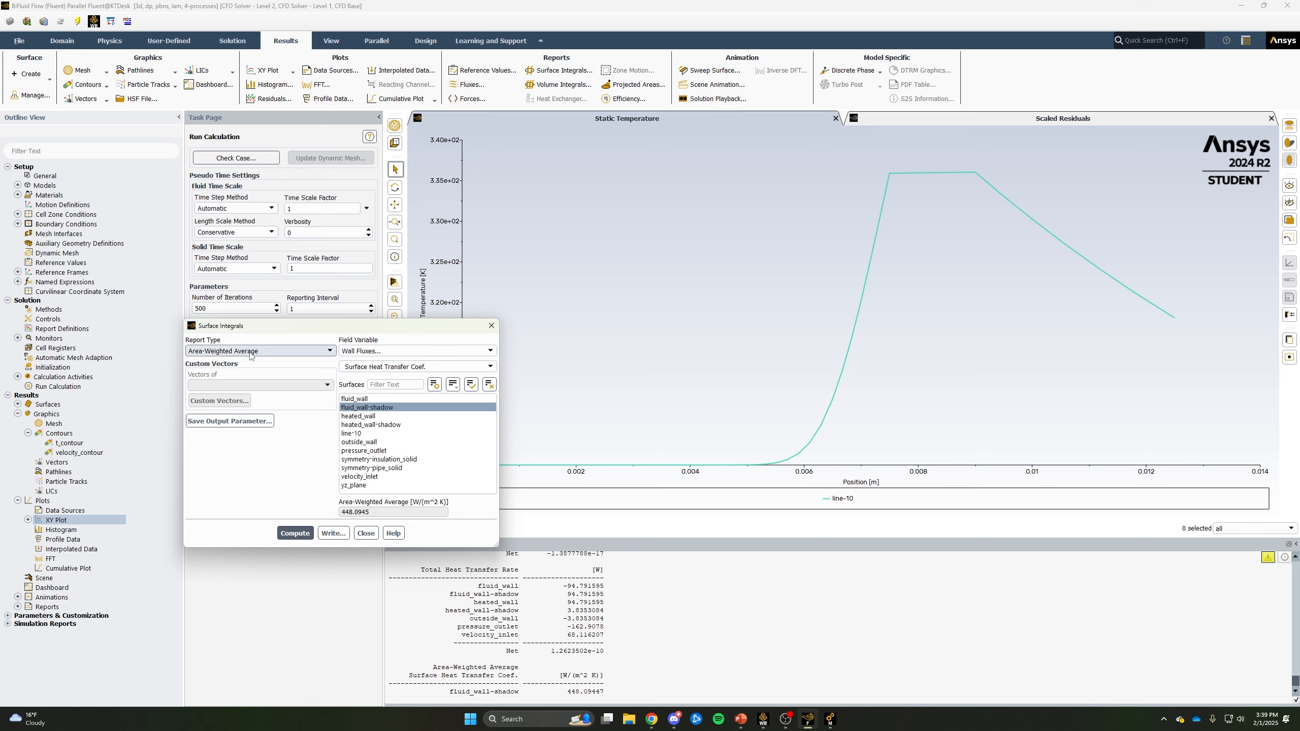
# Compute the area-weighted average static temperature on heated_wall and heated_wall-shadow, and close the surface integrals report.
pyautogui.click(371, 351)
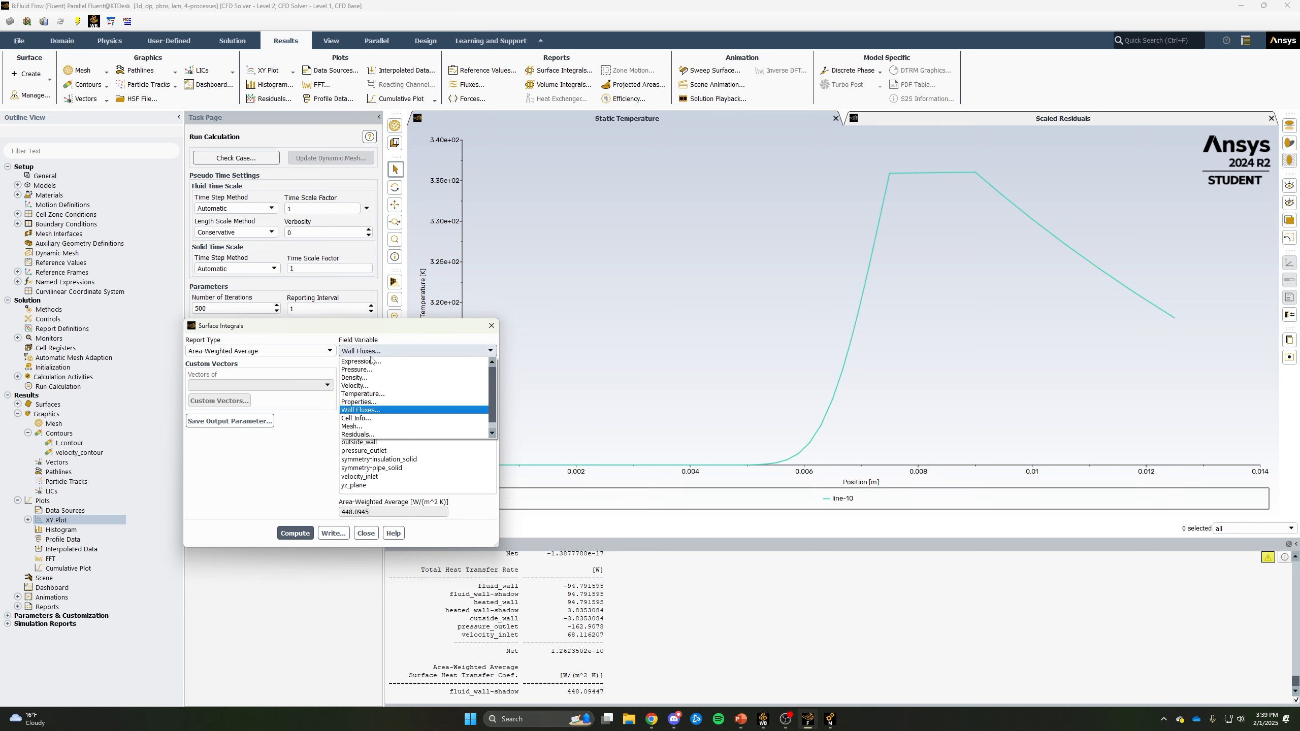
pyautogui.click(374, 394)
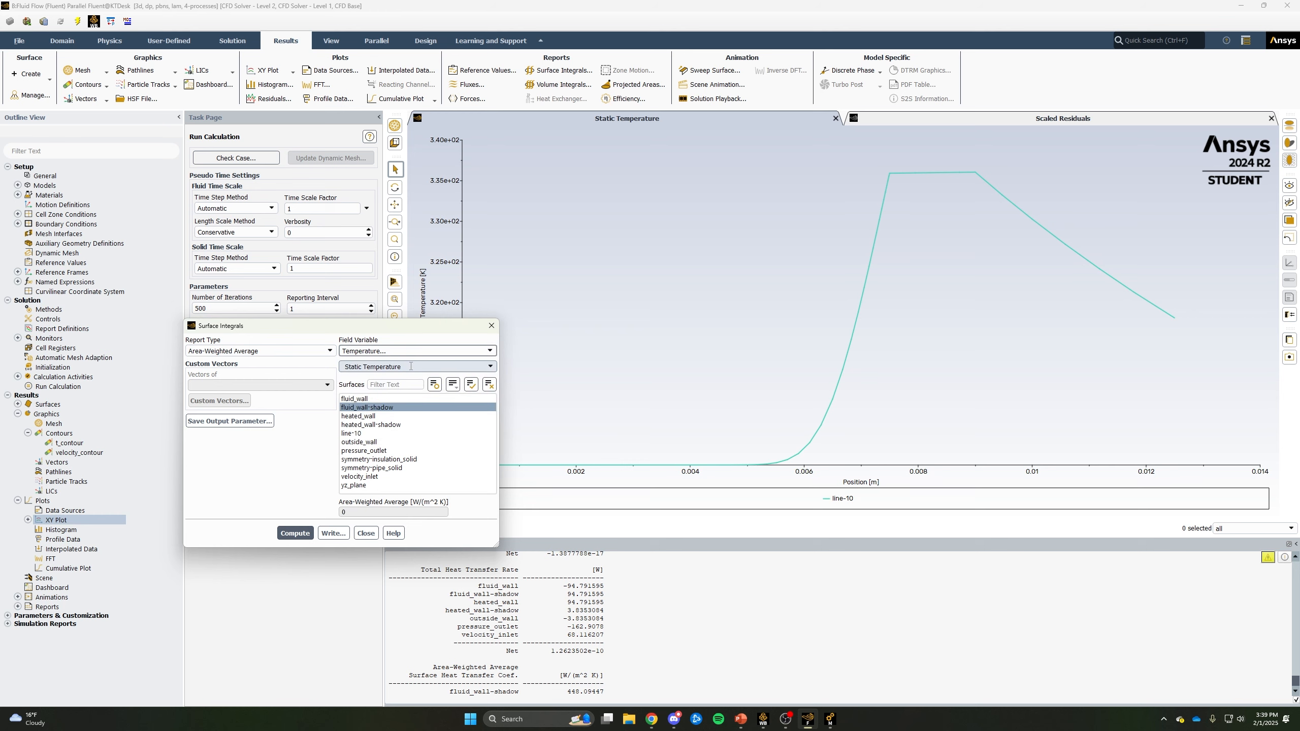
pyautogui.click(366, 408)
pyautogui.moveTo(370, 417); pyautogui.dragTo(371, 425)
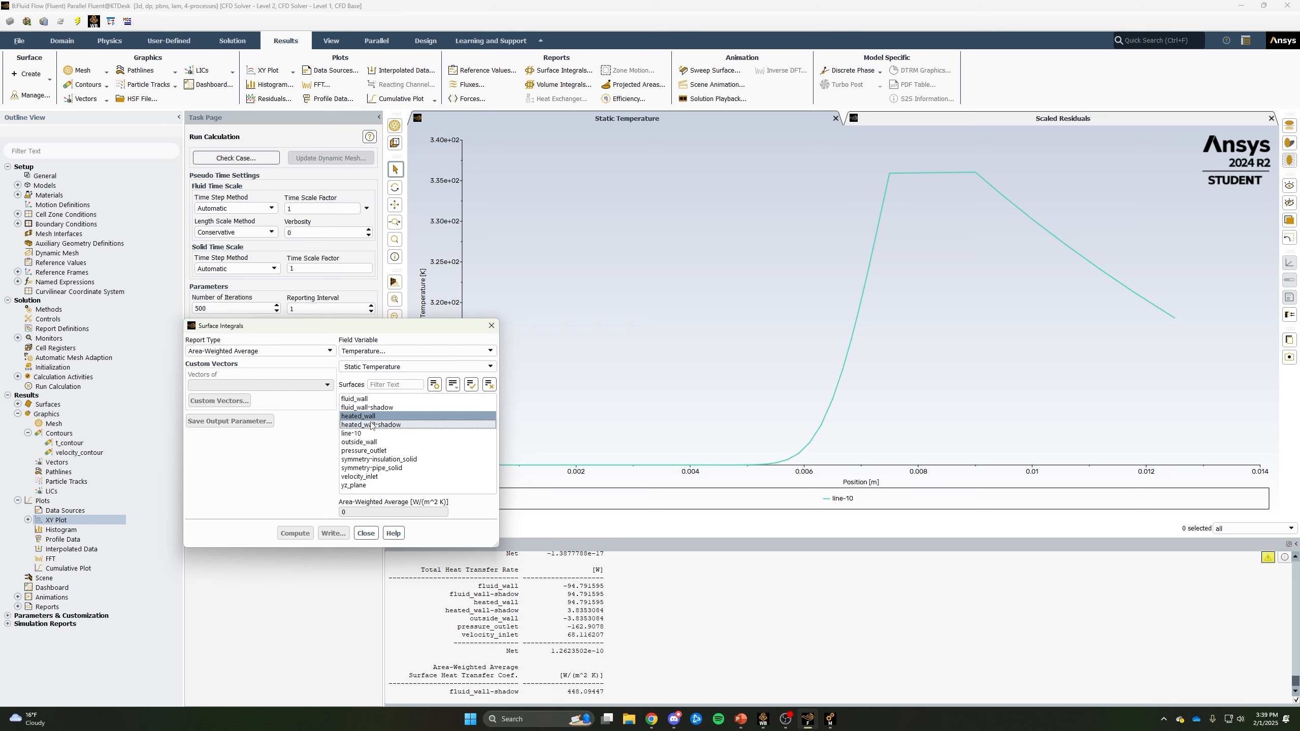
pyautogui.click(294, 533)
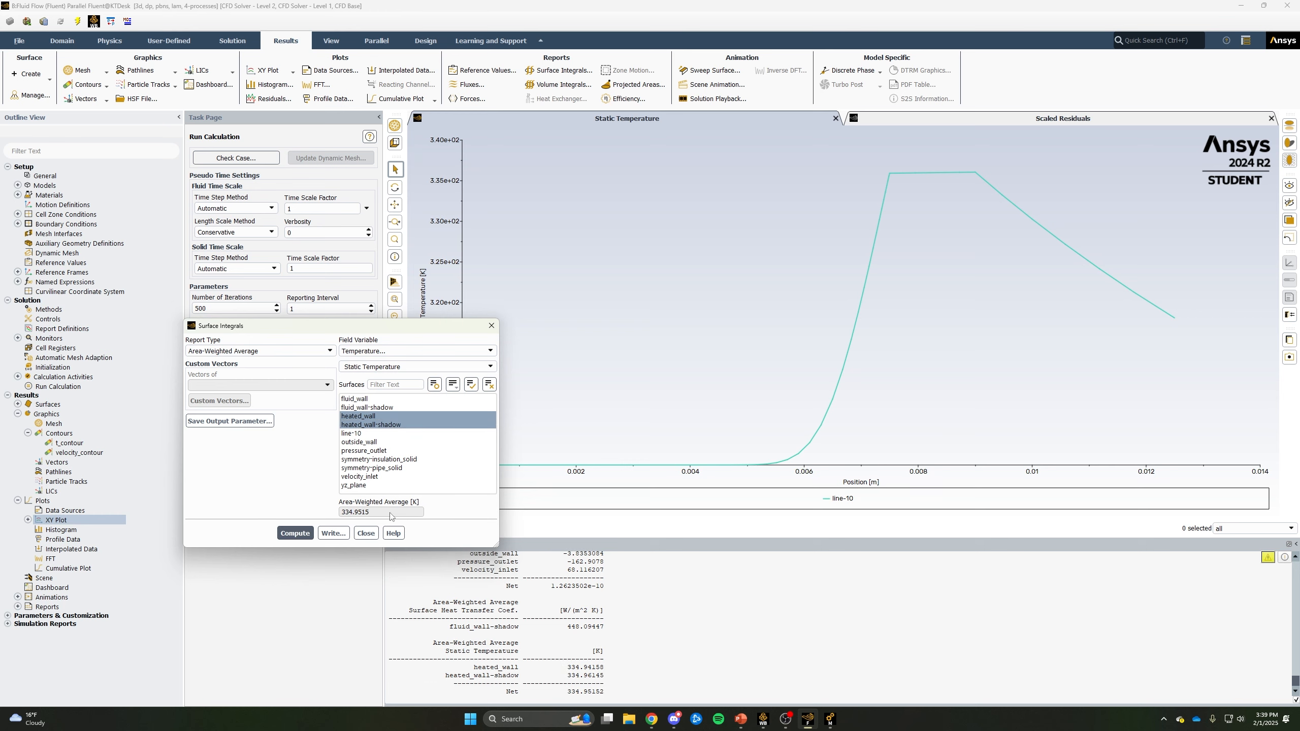
pyautogui.moveTo(390, 515); pyautogui.dragTo(342, 520)
pyautogui.click(366, 533)
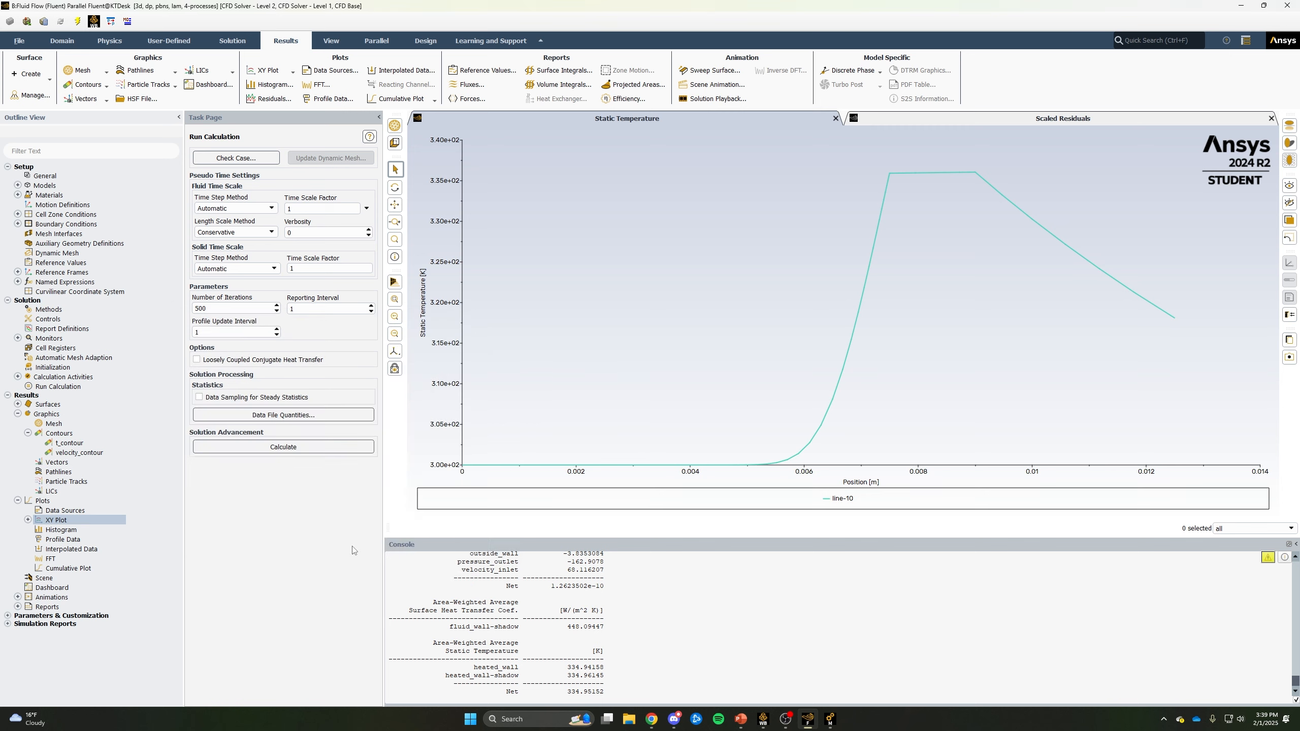